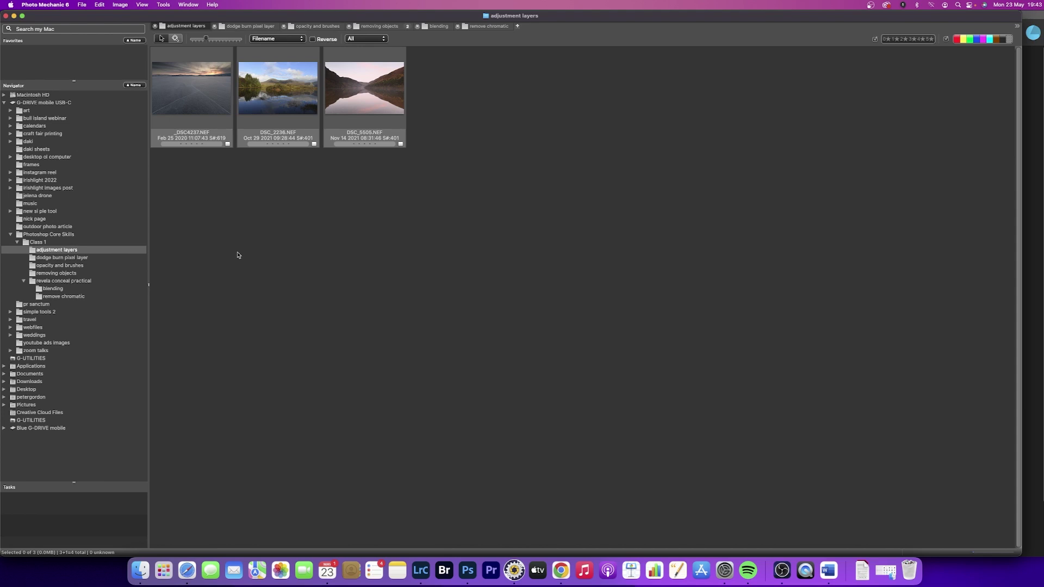
Open DSC_2236.NEF from the adjustment layers folder in Photoshop, passing it through Camera Raw with the default settings
{"action": "left_click", "coordinate": [279, 100]}
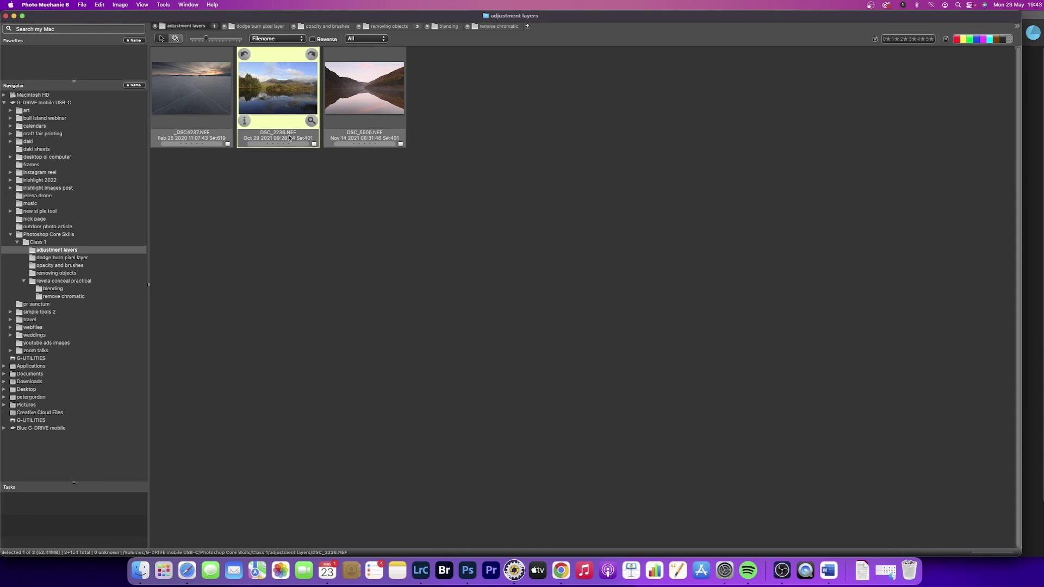
{"action": "left_click_drag", "start_coordinate": [279, 101], "coordinate": [468, 569]}
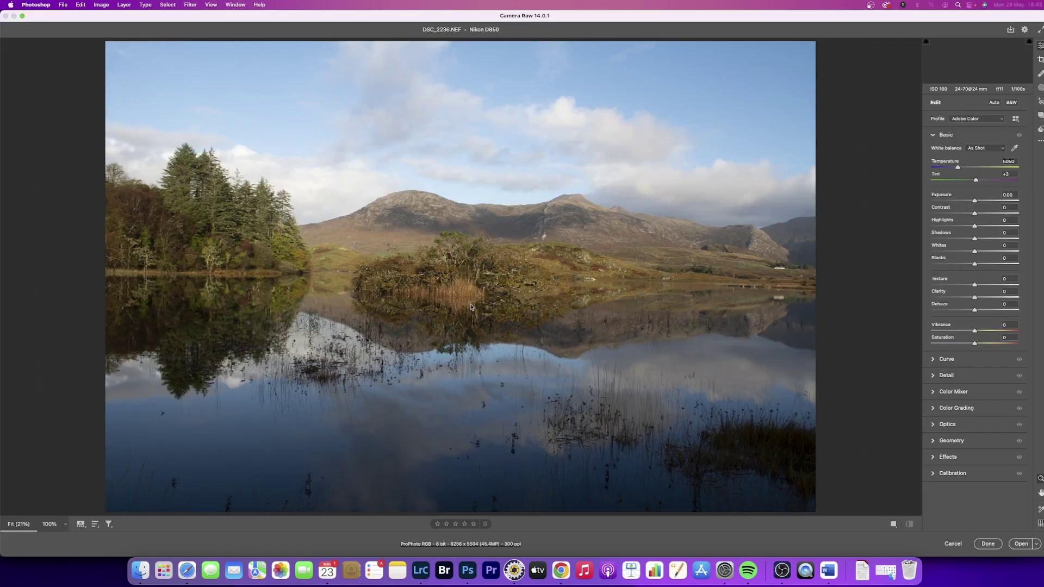
{"action": "left_click", "coordinate": [1023, 545]}
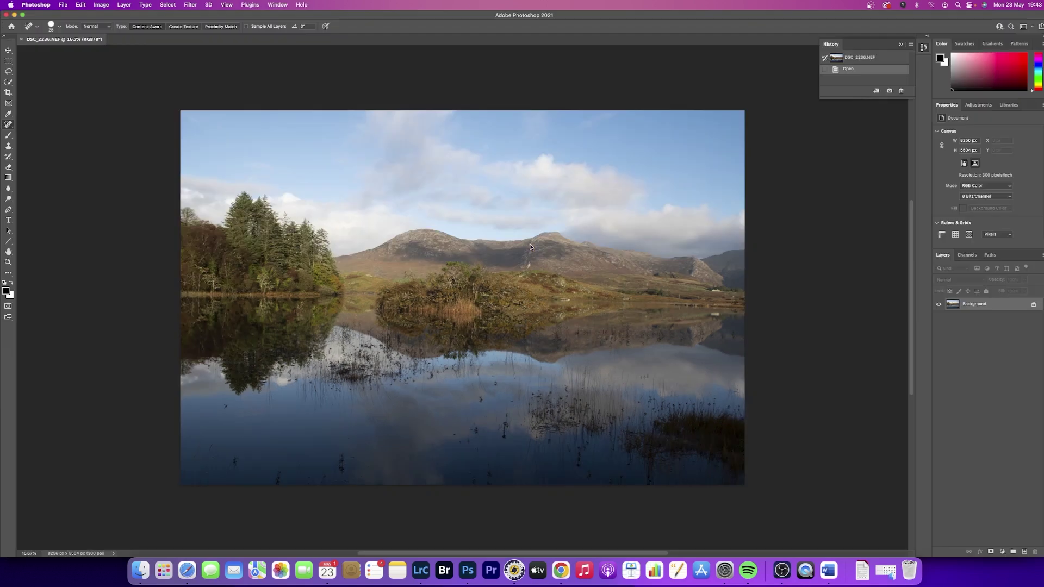
{"action": "scroll", "coordinate": [838, 330], "scroll_direction": "down", "scroll_amount": 3}
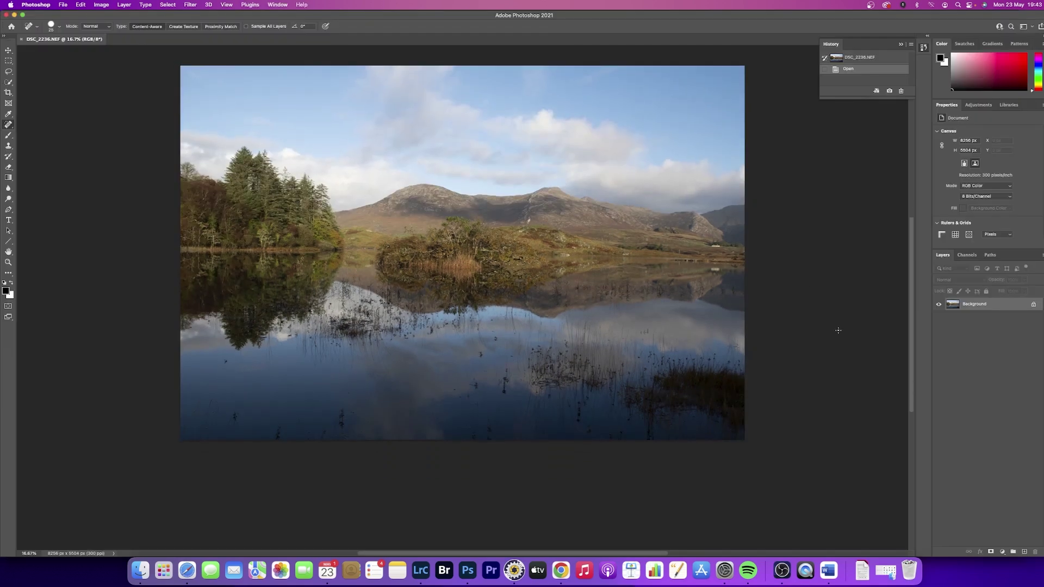
{"action": "scroll", "coordinate": [838, 330], "scroll_direction": "right", "scroll_amount": 3}
{"action": "scroll", "coordinate": [839, 330], "scroll_direction": "up", "scroll_amount": 2}
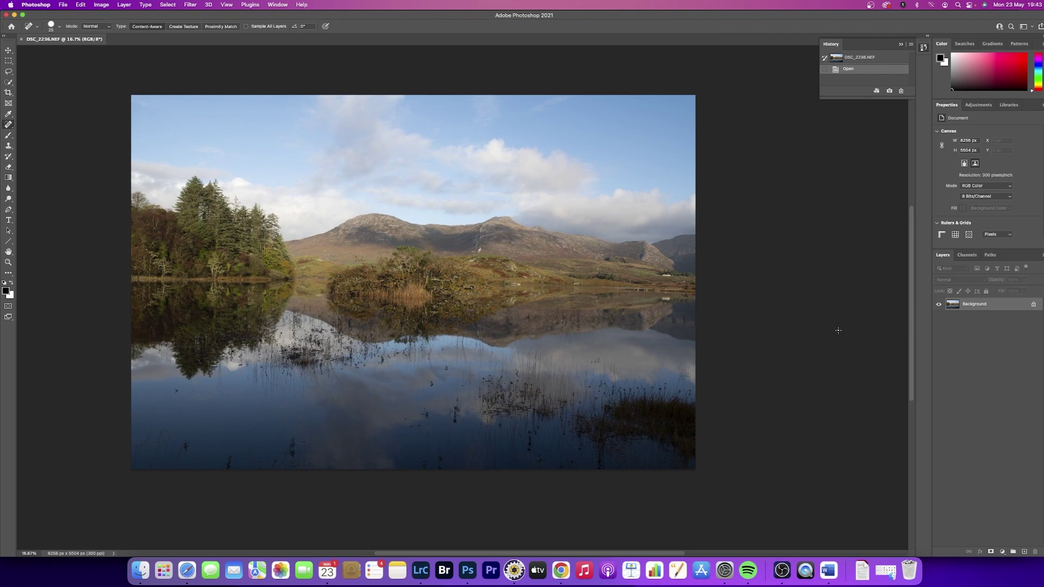
Try a Levels adjustment directly on the Background with the white input at 194, and revert to the opened state
{"action": "left_click", "coordinate": [102, 4]}
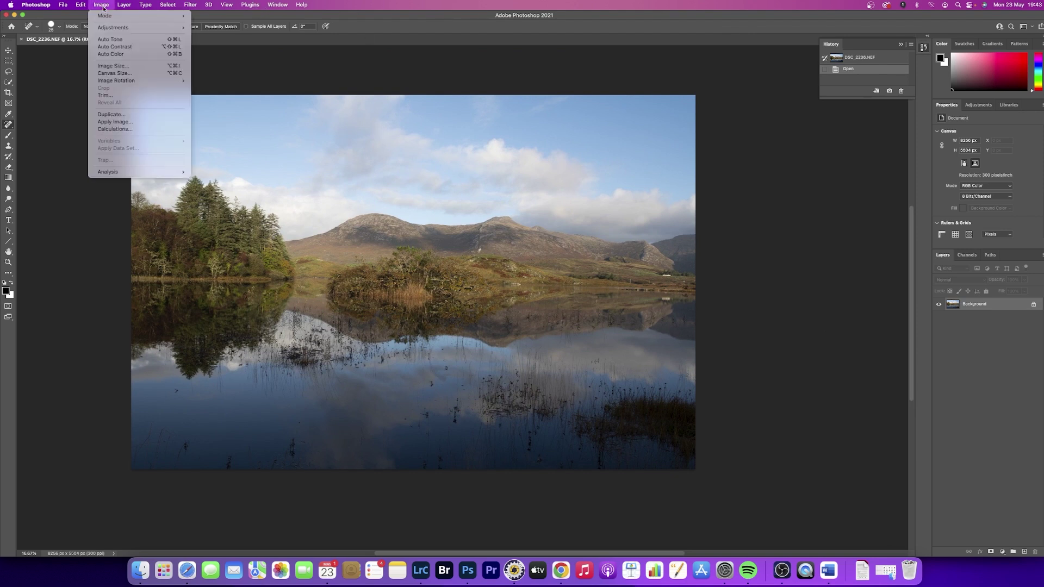
{"action": "mouse_move", "coordinate": [112, 28]}
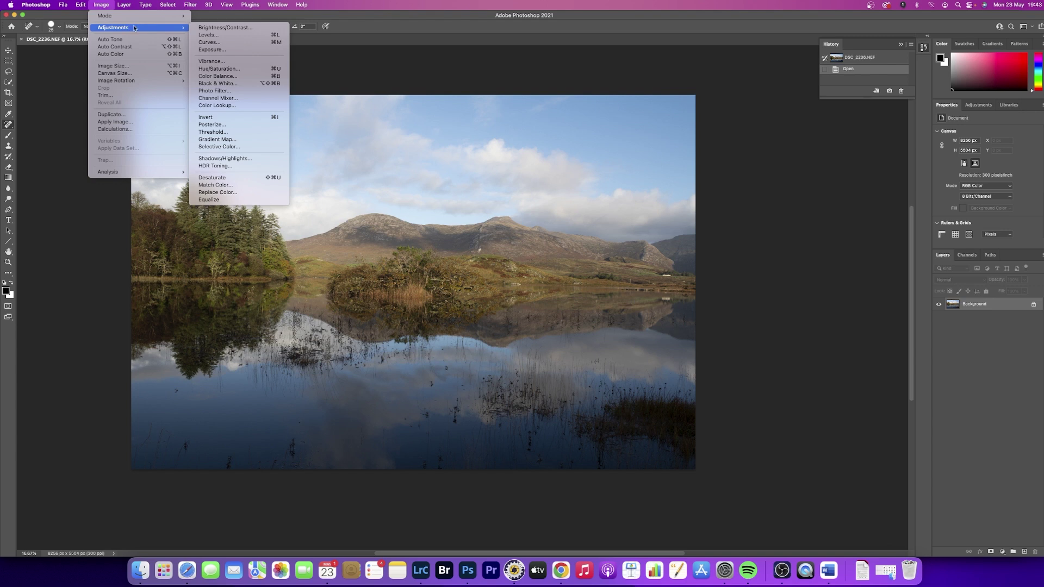
{"action": "left_click", "coordinate": [221, 35]}
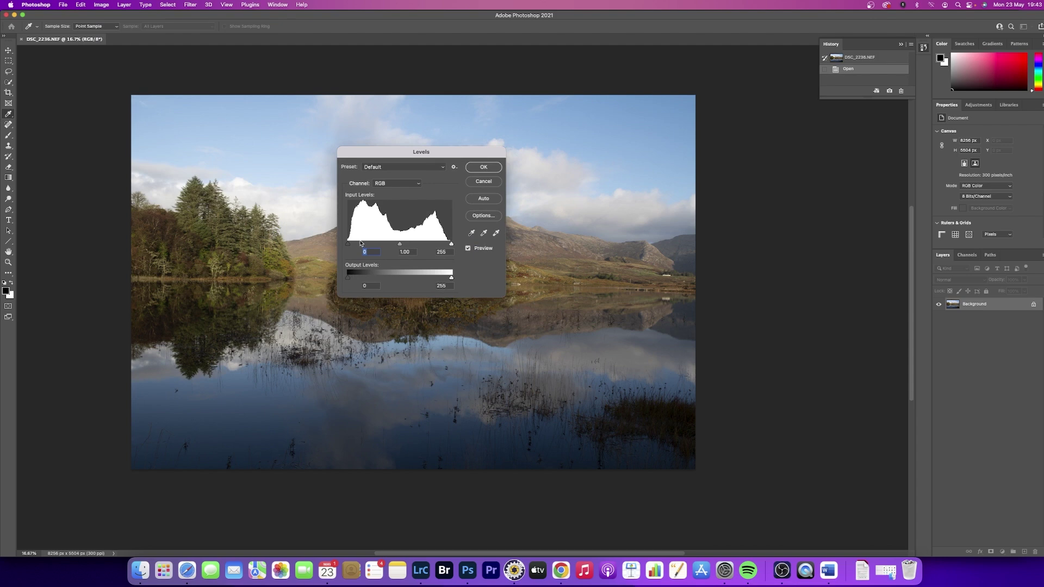
{"action": "left_click_drag", "start_coordinate": [347, 245], "coordinate": [369, 244]}
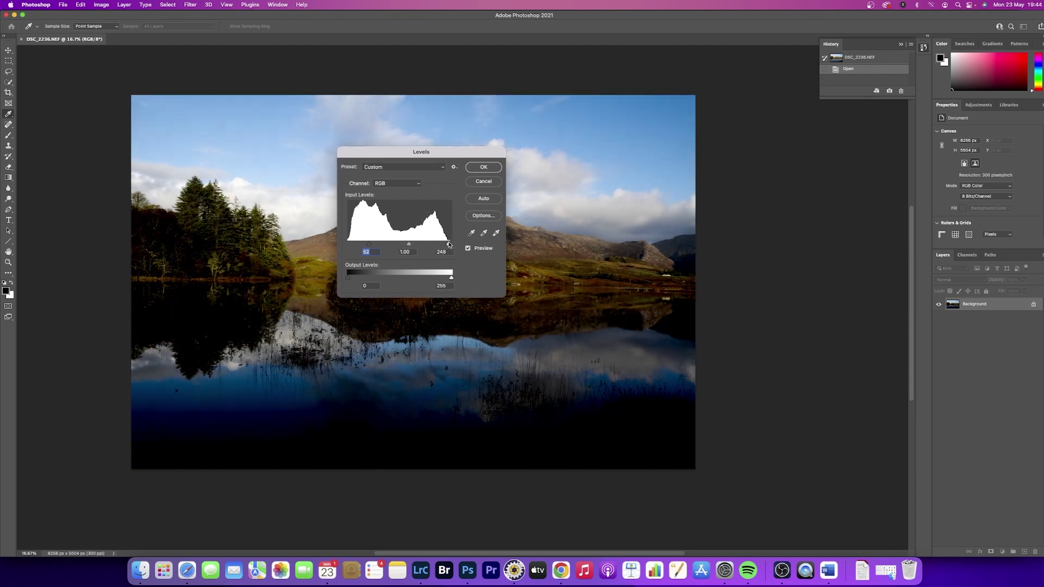
{"action": "left_click_drag", "start_coordinate": [451, 244], "coordinate": [343, 246]}
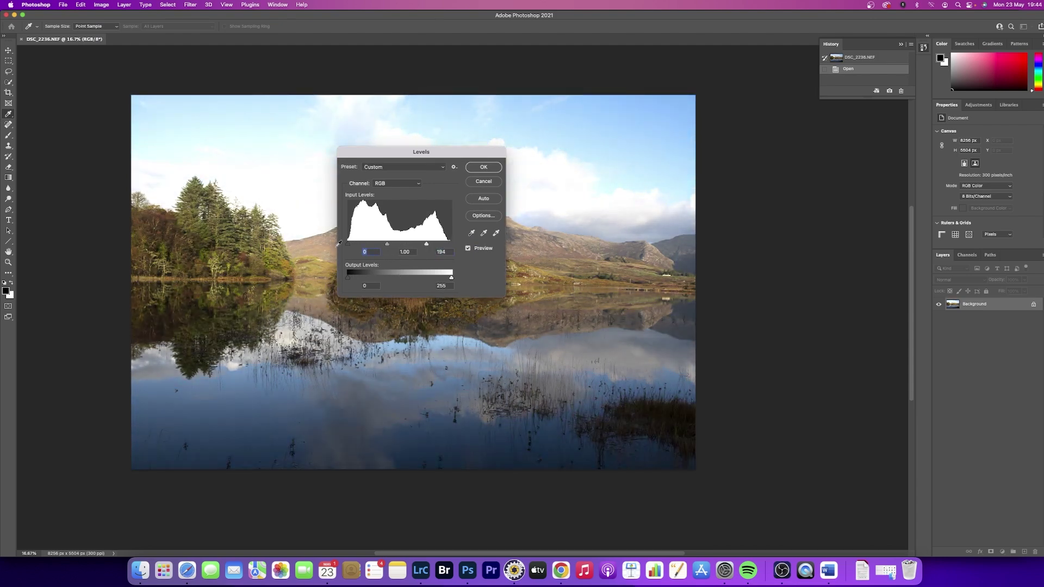
{"action": "left_click", "coordinate": [488, 169]}
{"action": "key", "text": "j"}
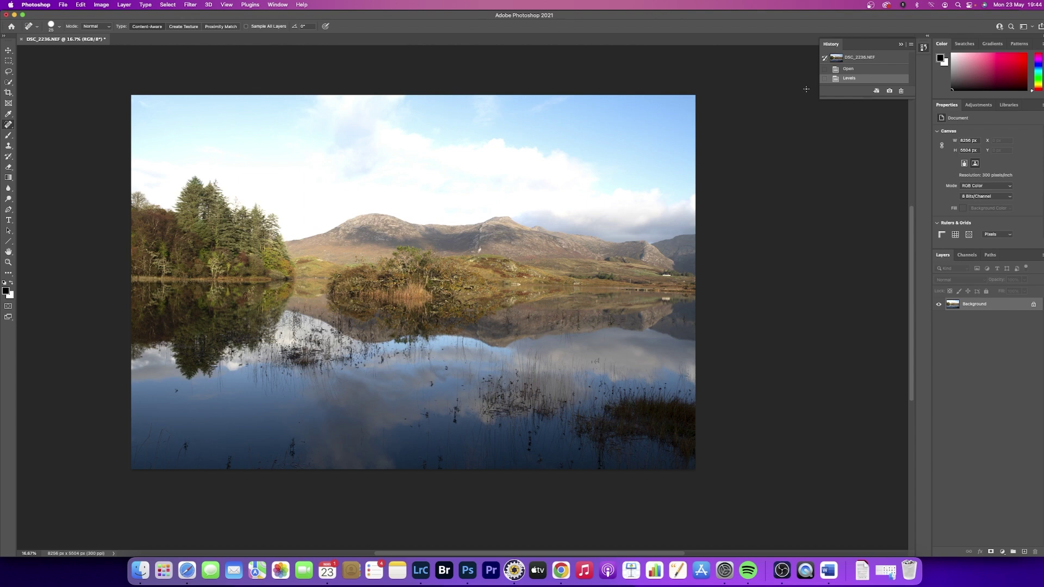
{"action": "left_click", "coordinate": [853, 70]}
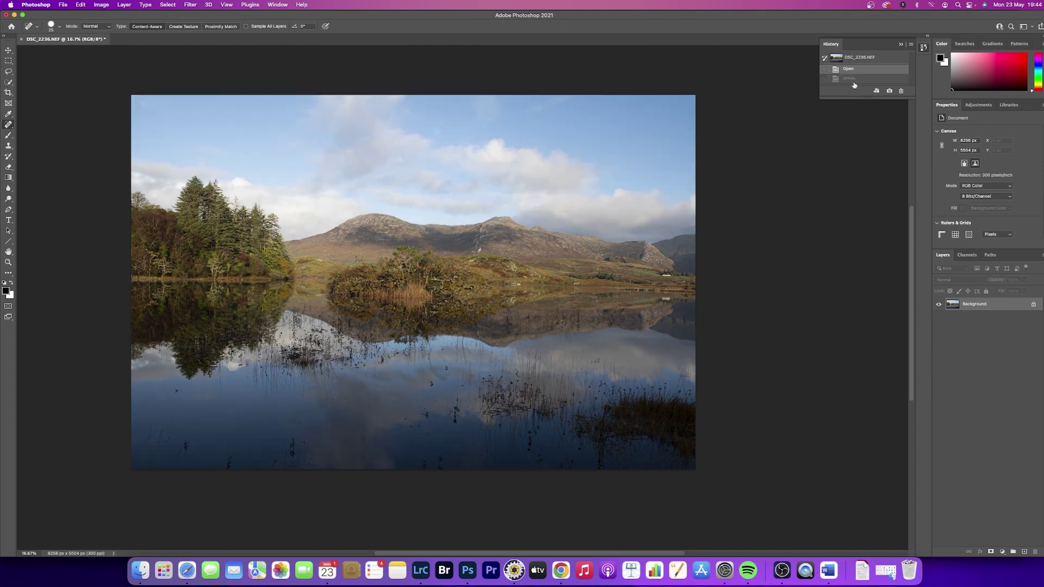
Apply a direct Hue/Saturation adjustment to the Background with the saturation raised strongly
{"action": "left_click", "coordinate": [106, 5]}
{"action": "mouse_move", "coordinate": [141, 27]}
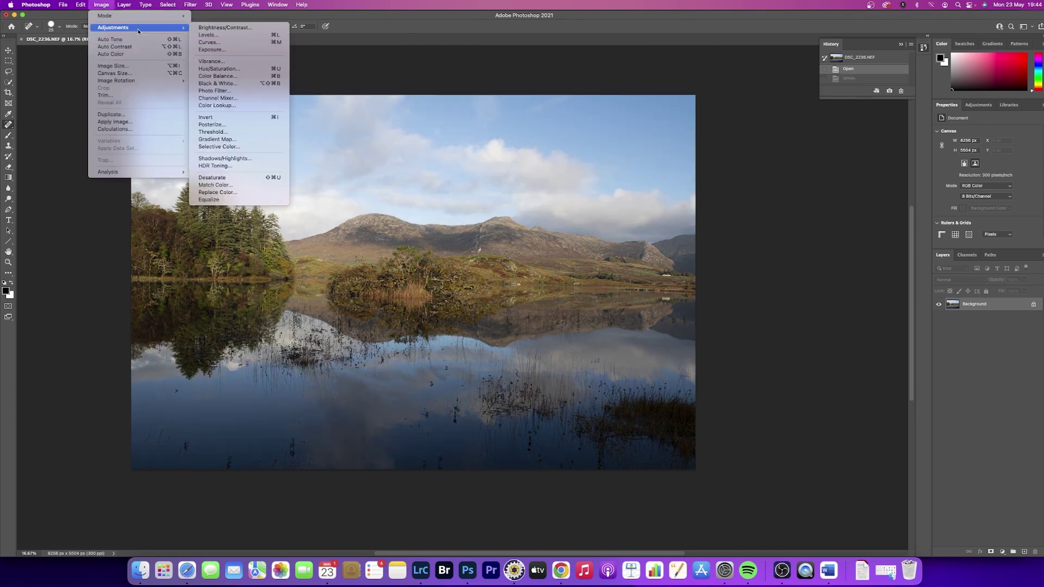
{"action": "left_click", "coordinate": [220, 70]}
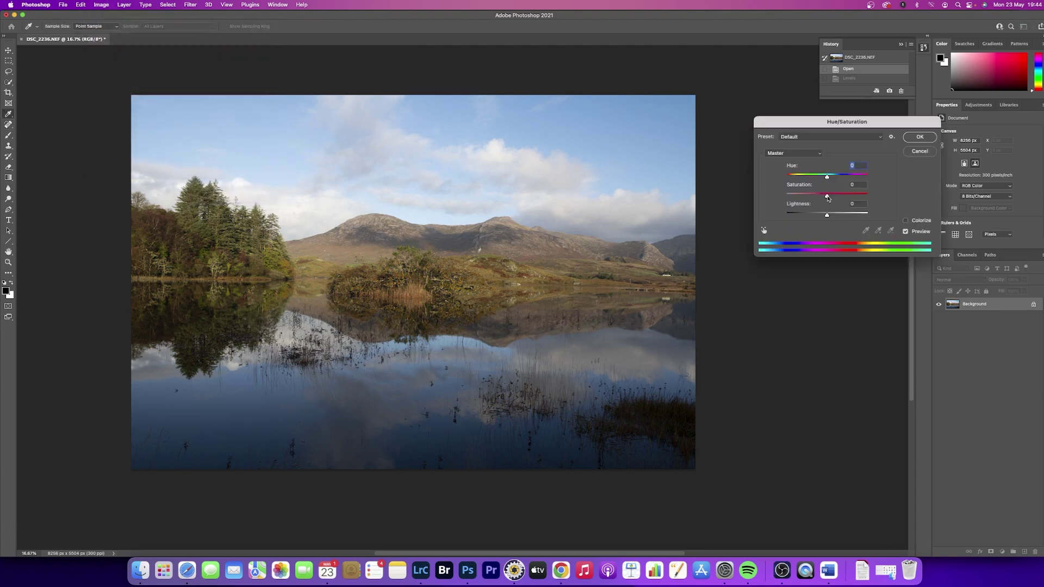
{"action": "left_click_drag", "start_coordinate": [828, 199], "coordinate": [868, 197]}
{"action": "left_click", "coordinate": [927, 141]}
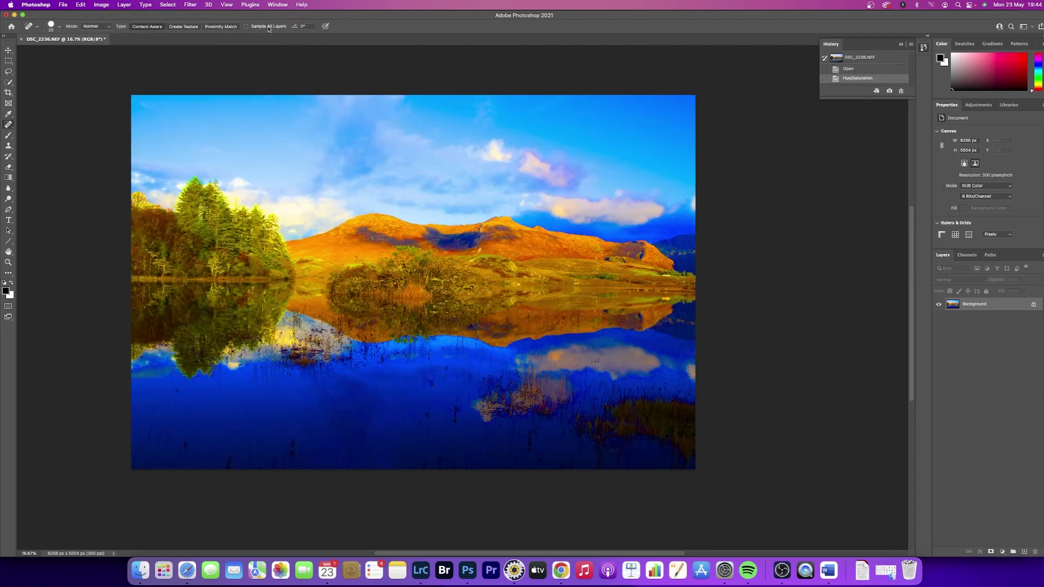
Try brightening the saturated image with a direct Levels adjustment to the white input, and revert the image to its opened state
{"action": "left_click", "coordinate": [111, 5]}
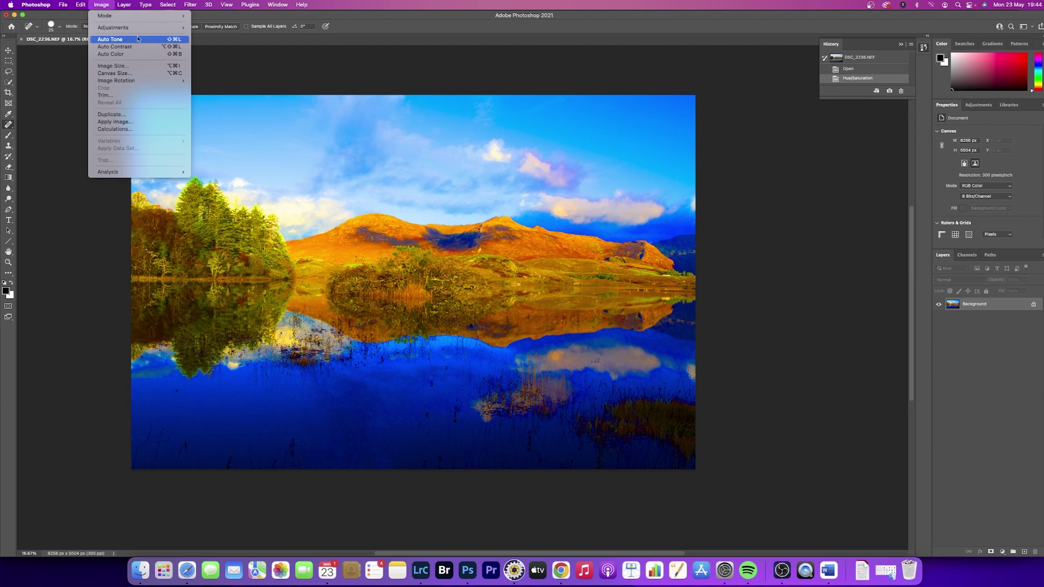
{"action": "mouse_move", "coordinate": [141, 27]}
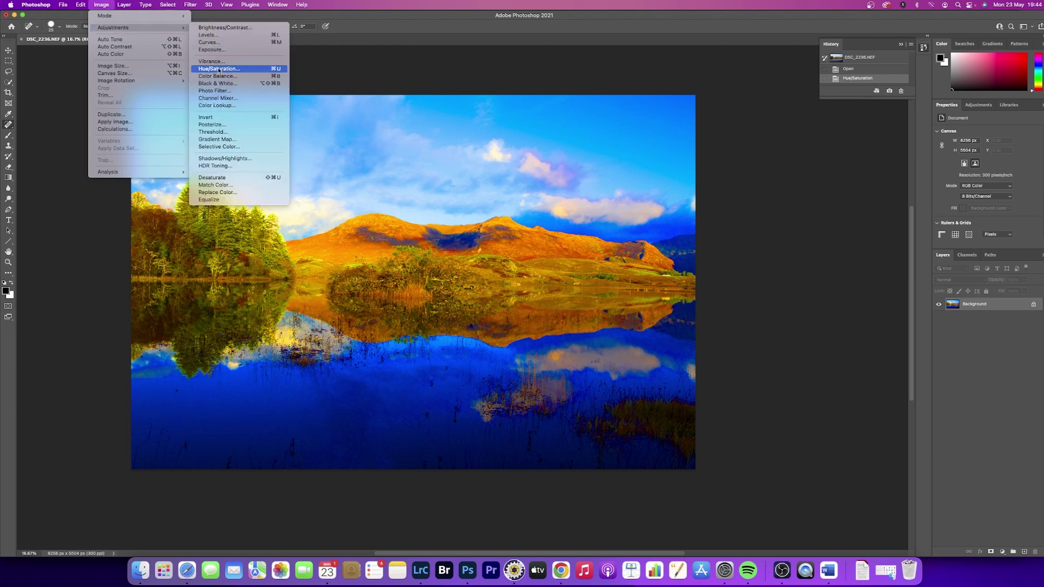
{"action": "left_click", "coordinate": [217, 34]}
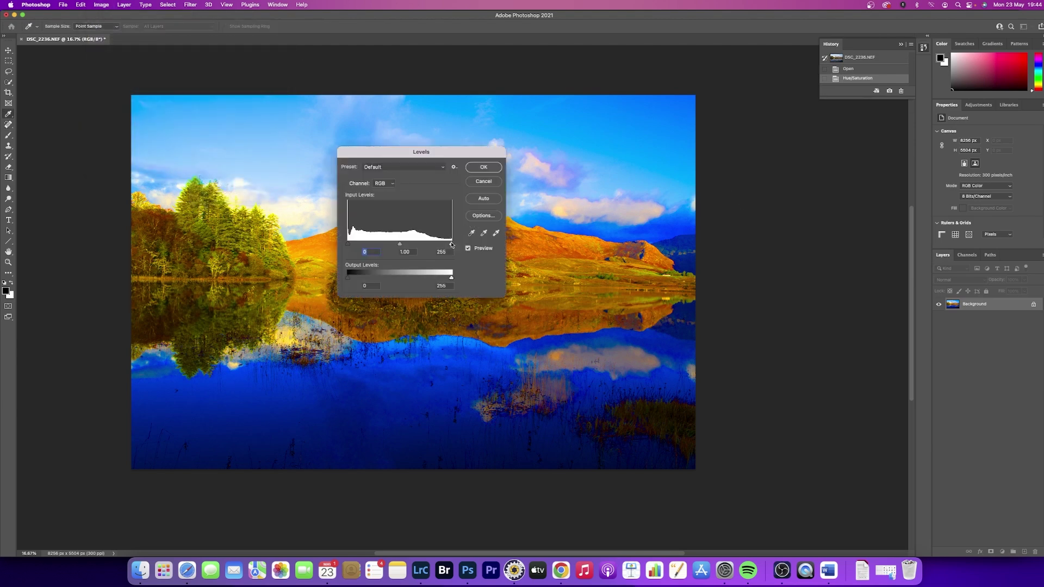
{"action": "left_click_drag", "start_coordinate": [451, 243], "coordinate": [423, 244]}
{"action": "left_click", "coordinate": [485, 167]}
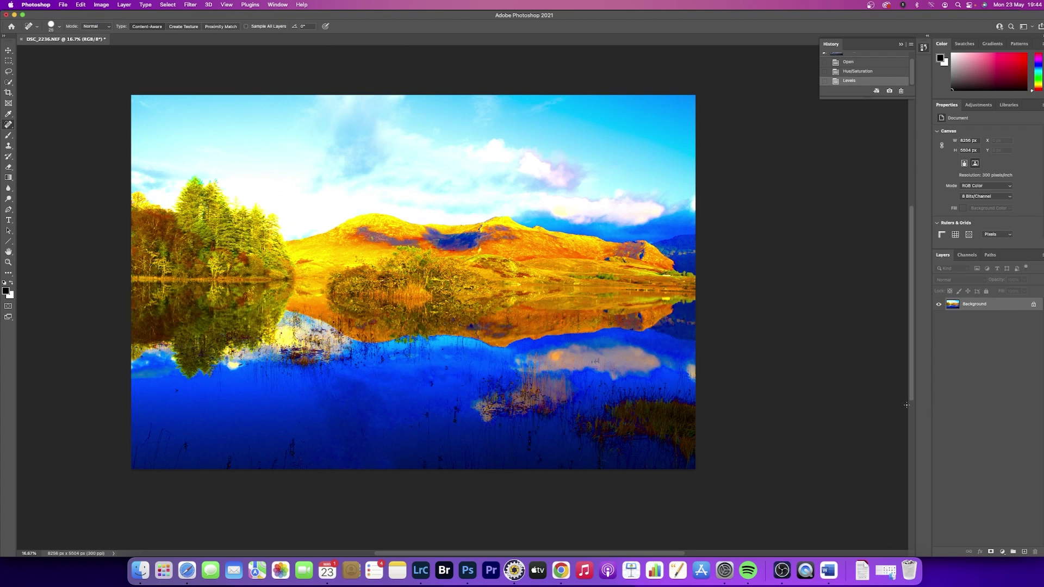
{"action": "left_click", "coordinate": [852, 63]}
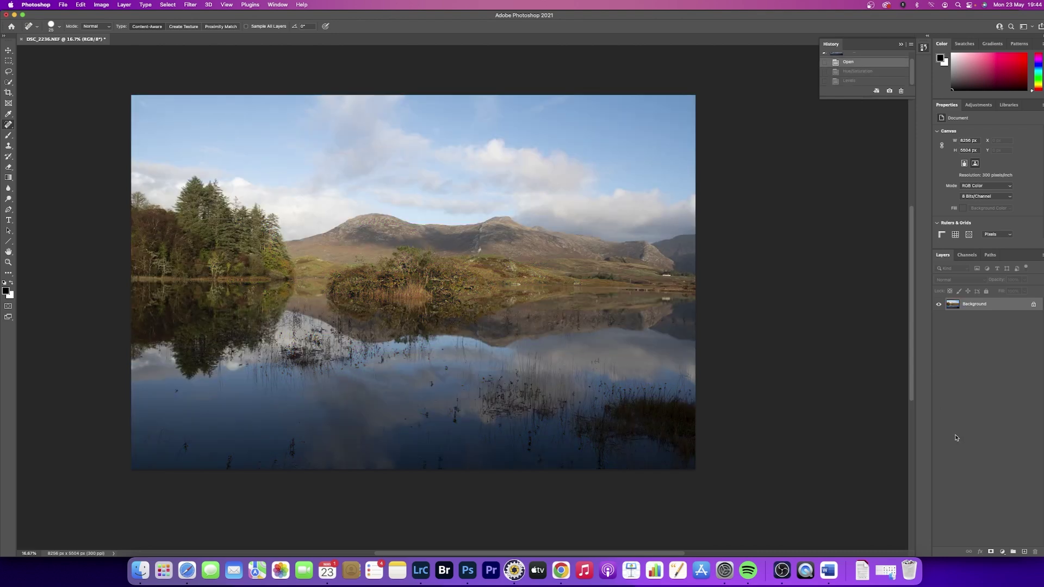
Add a Hue/Saturation adjustment layer above the Background and set its saturation to +91
{"action": "left_click", "coordinate": [1002, 552]}
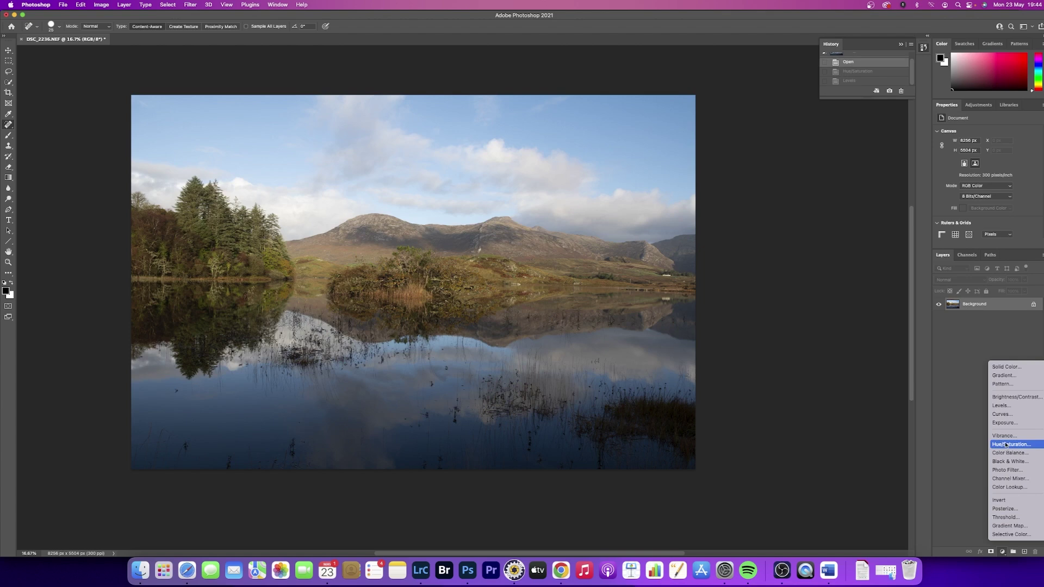
{"action": "left_click", "coordinate": [1010, 444]}
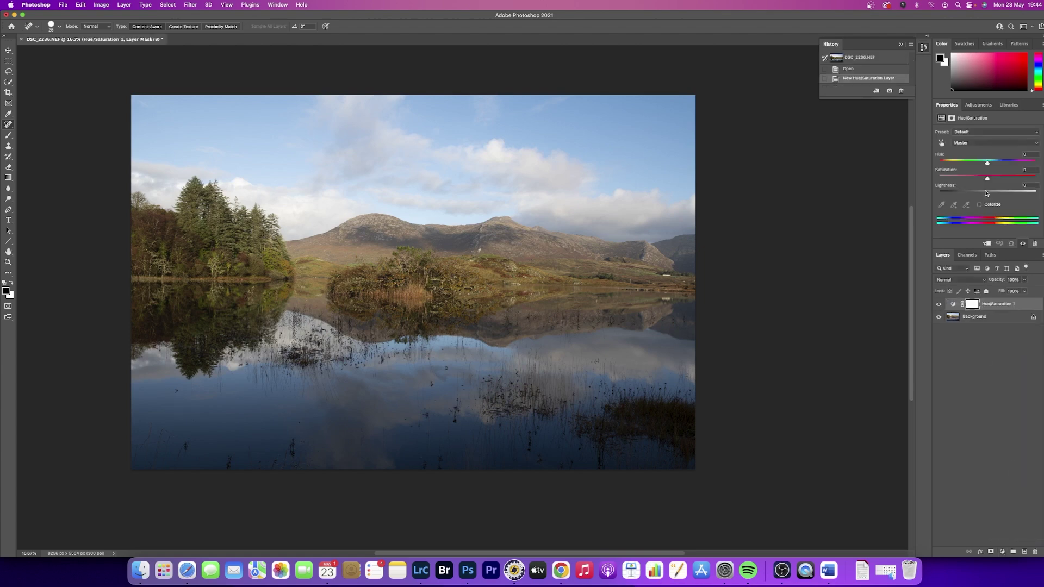
{"action": "left_click_drag", "start_coordinate": [987, 178], "coordinate": [1032, 181]}
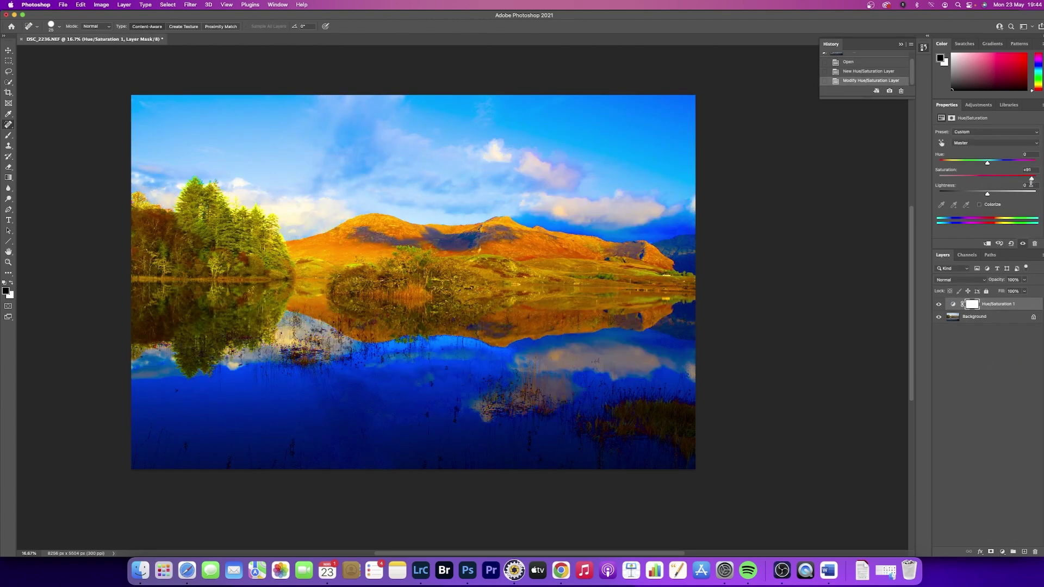
Add a Levels adjustment layer above the Hue/Saturation layer and lower its white input to about 178
{"action": "left_click", "coordinate": [1003, 553]}
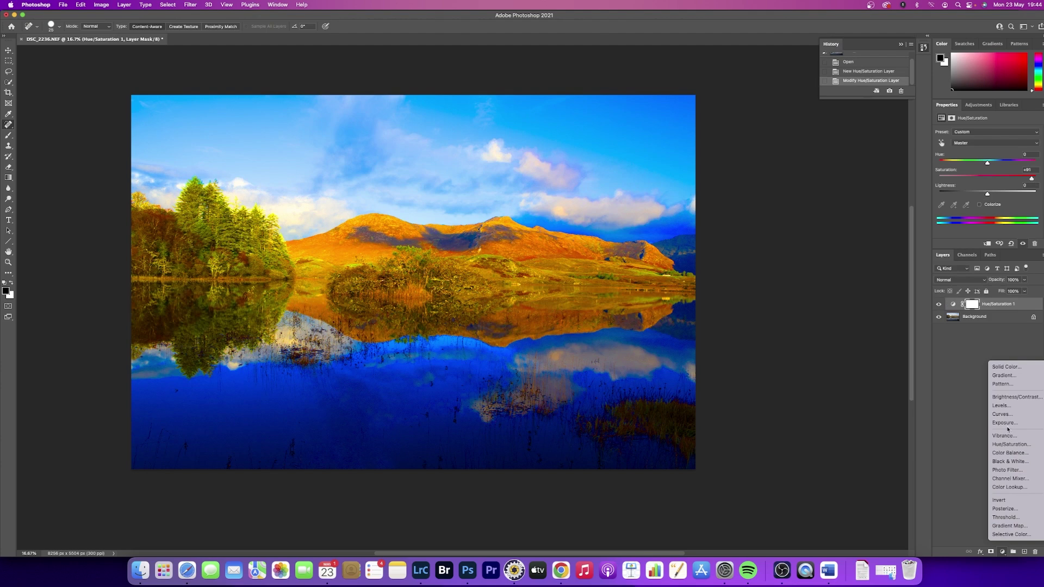
{"action": "left_click", "coordinate": [1001, 406]}
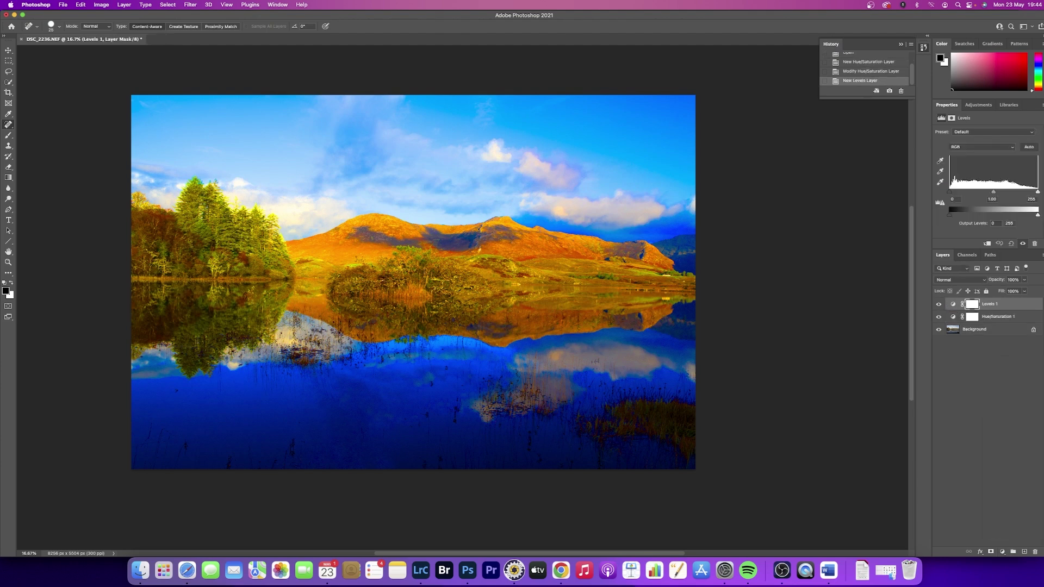
{"action": "left_click_drag", "start_coordinate": [1037, 193], "coordinate": [1012, 191]}
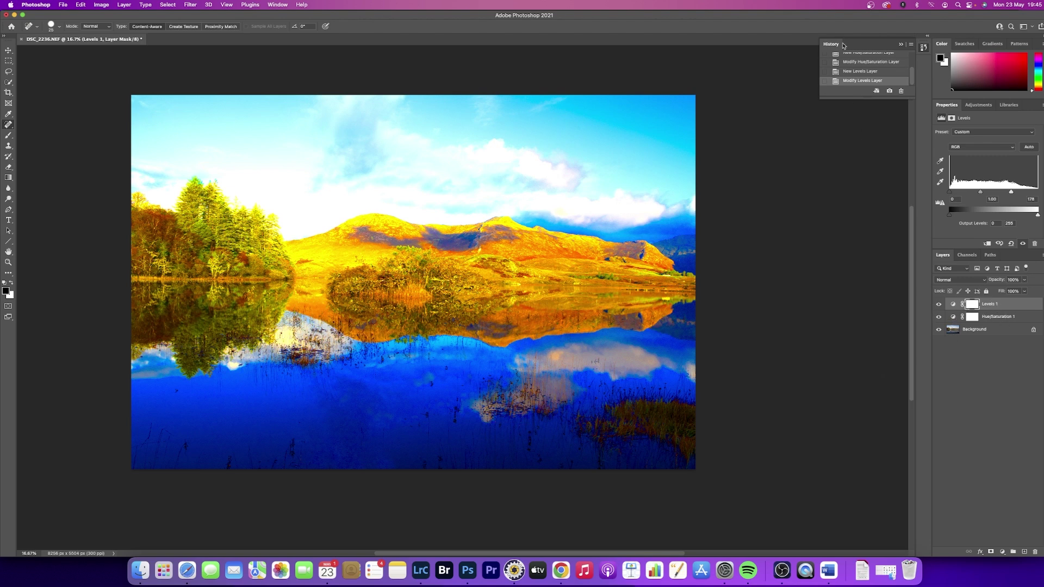
Reduce the saturation of the existing Hue/Saturation adjustment layer to about +25
{"action": "left_click", "coordinate": [953, 318]}
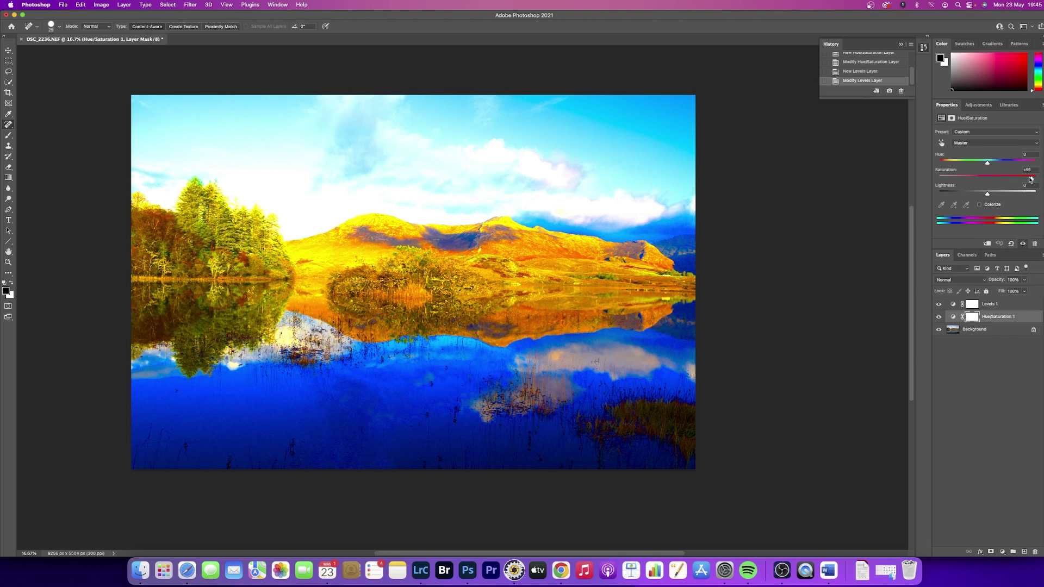
{"action": "left_click_drag", "start_coordinate": [1032, 178], "coordinate": [1000, 179]}
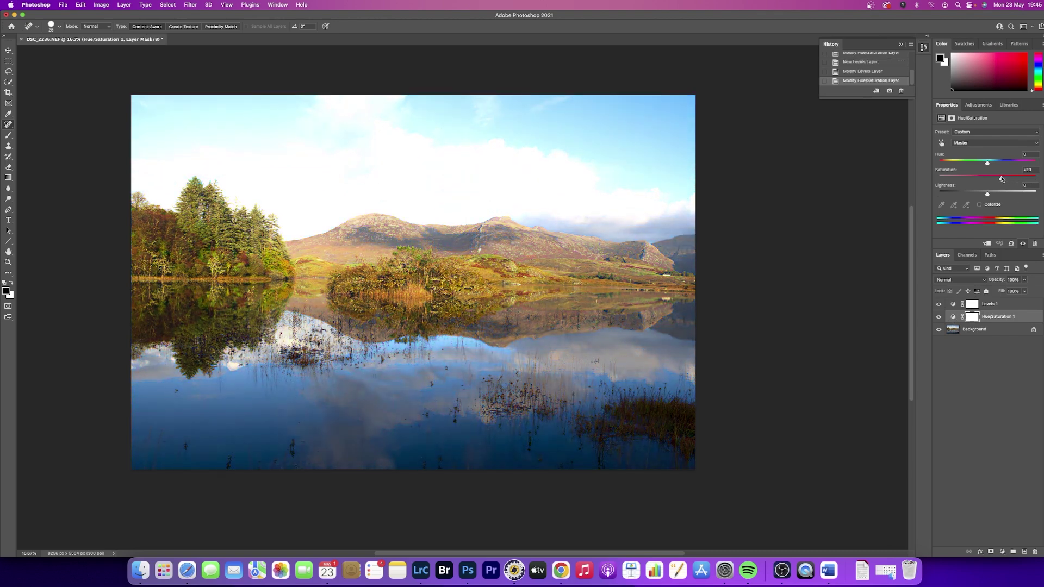
Compare the image with and without the Levels adjustment by repeatedly hiding and showing the Levels 1 layer
{"action": "left_click", "coordinate": [938, 305]}
{"action": "left_click", "coordinate": [938, 305]}
{"action": "left_click", "coordinate": [938, 305]}
{"action": "left_click", "coordinate": [938, 305]}
{"action": "left_click", "coordinate": [938, 305]}
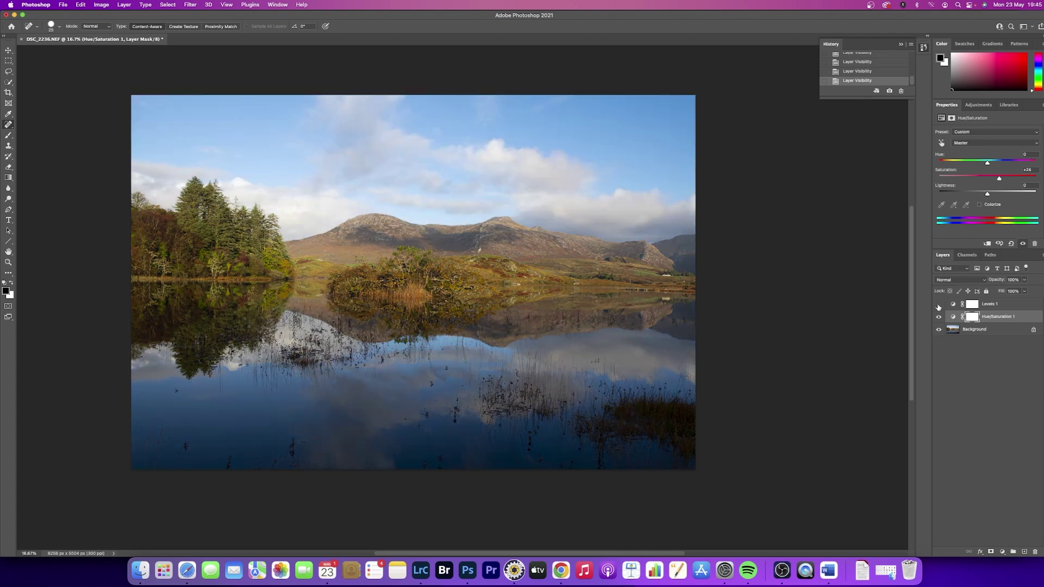
{"action": "left_click", "coordinate": [938, 306]}
{"action": "left_click", "coordinate": [938, 306]}
{"action": "left_click", "coordinate": [938, 306]}
{"action": "left_click", "coordinate": [938, 306]}
{"action": "left_click", "coordinate": [938, 306]}
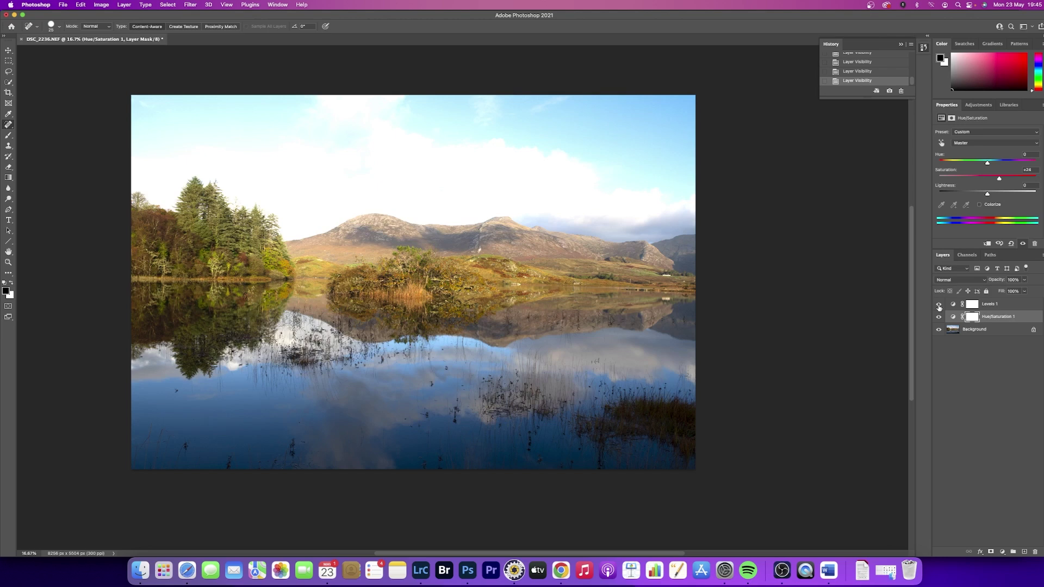
{"action": "left_click", "coordinate": [939, 307]}
{"action": "left_click", "coordinate": [938, 306]}
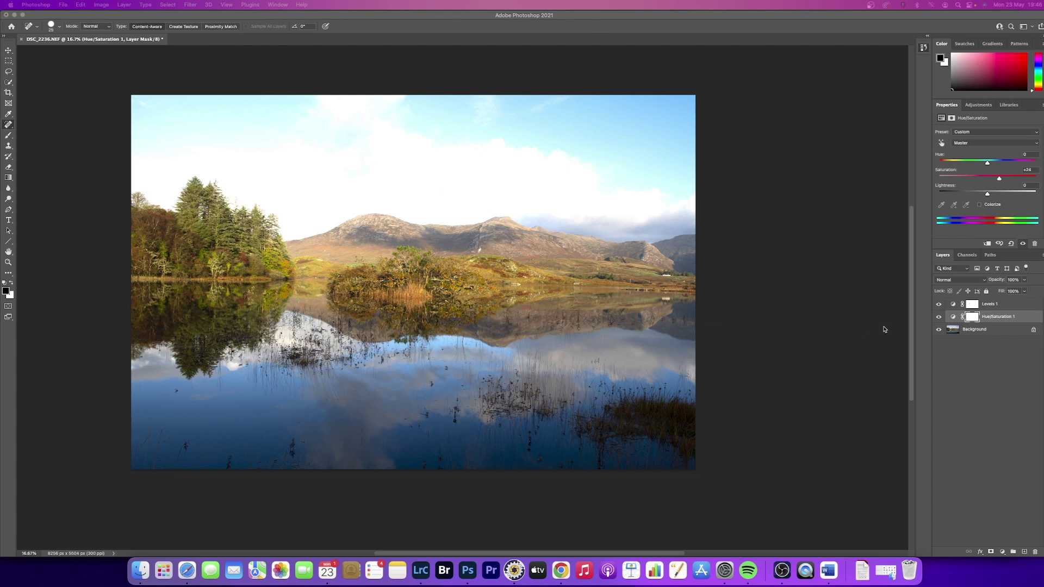
Examine the layer masks of the Levels 1 and Hue/Saturation 1 adjustment layers, leaving the Levels 1 mask selected
{"action": "left_click", "coordinate": [973, 308]}
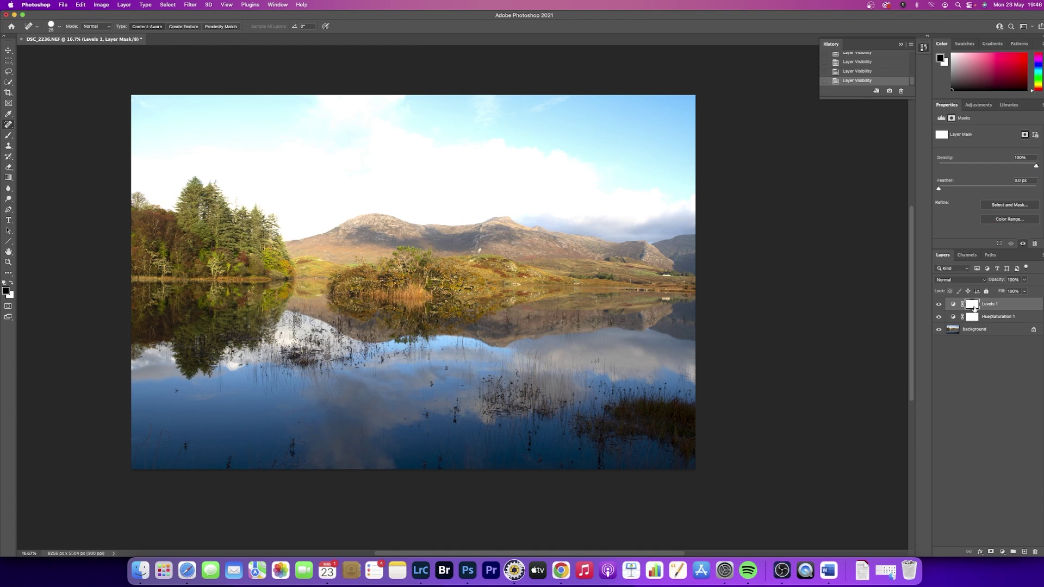
{"action": "left_click", "coordinate": [973, 319]}
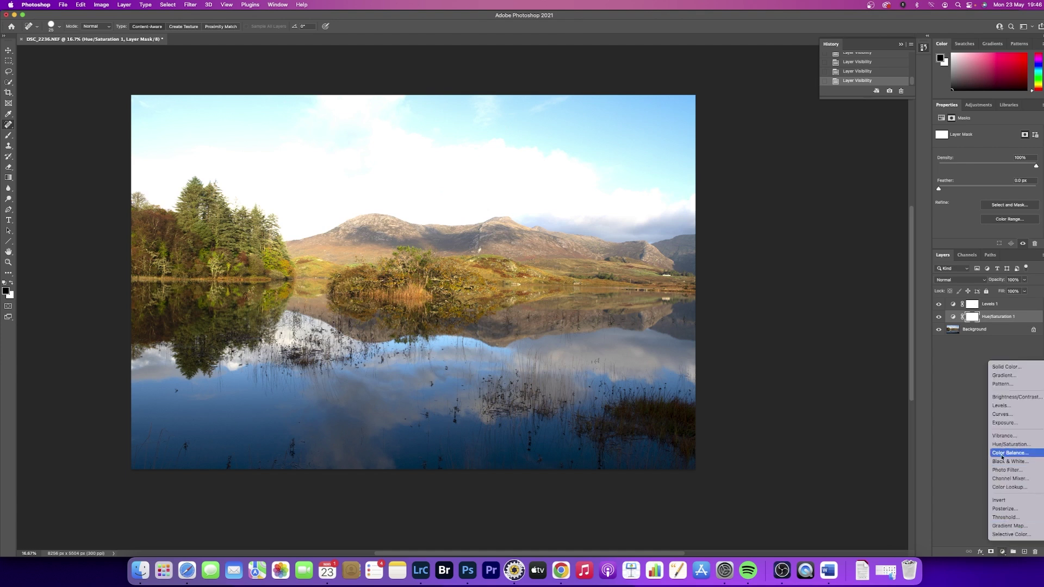
{"action": "left_click", "coordinate": [972, 306]}
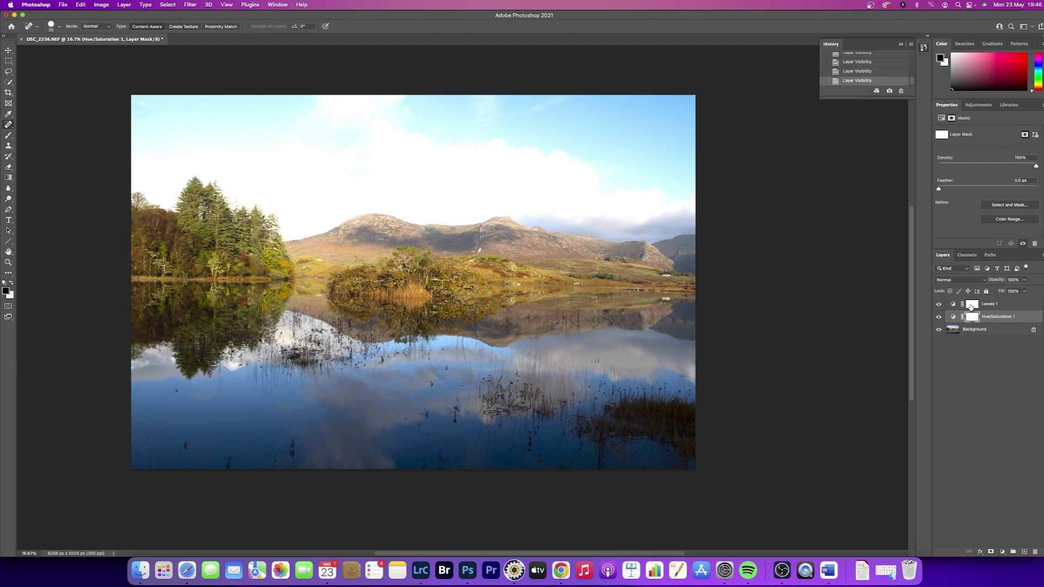
{"action": "left_click", "coordinate": [972, 306]}
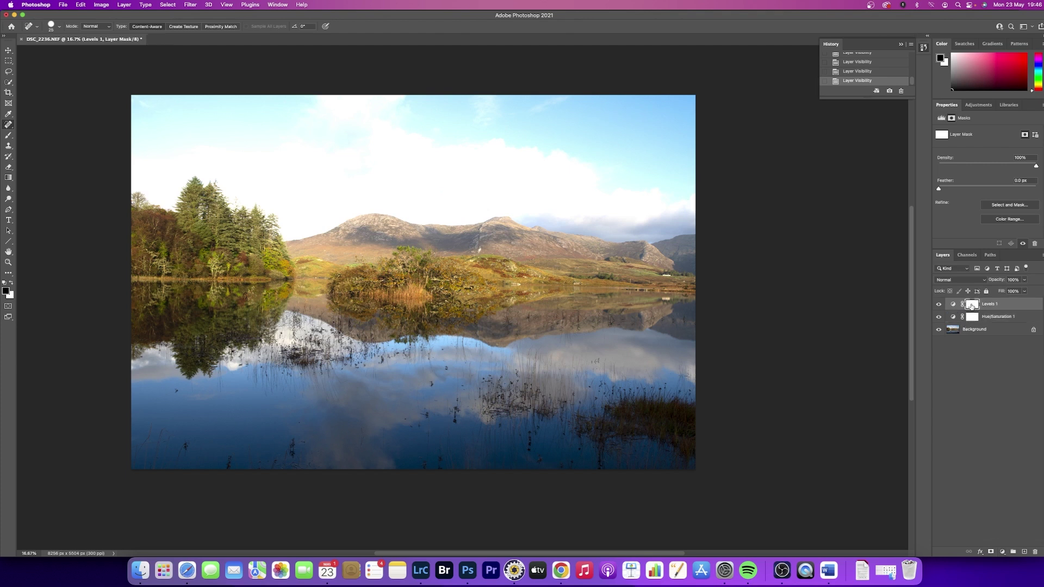
Compare the photo with Levels 1 hidden and shown, and invert the Levels 1 layer mask to black
{"action": "left_click", "coordinate": [939, 305]}
{"action": "left_click", "coordinate": [939, 305]}
{"action": "key", "text": "super+i"}
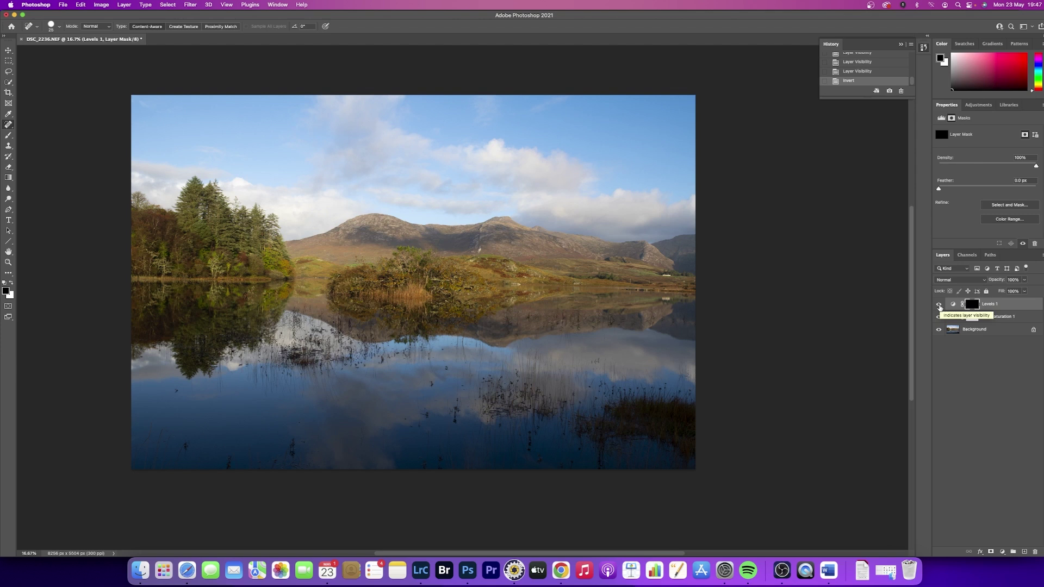
Hide and show Levels 1 to check its effect on the photo with the black mask
{"action": "left_click", "coordinate": [939, 306]}
{"action": "left_click", "coordinate": [939, 307]}
{"action": "left_click", "coordinate": [940, 308]}
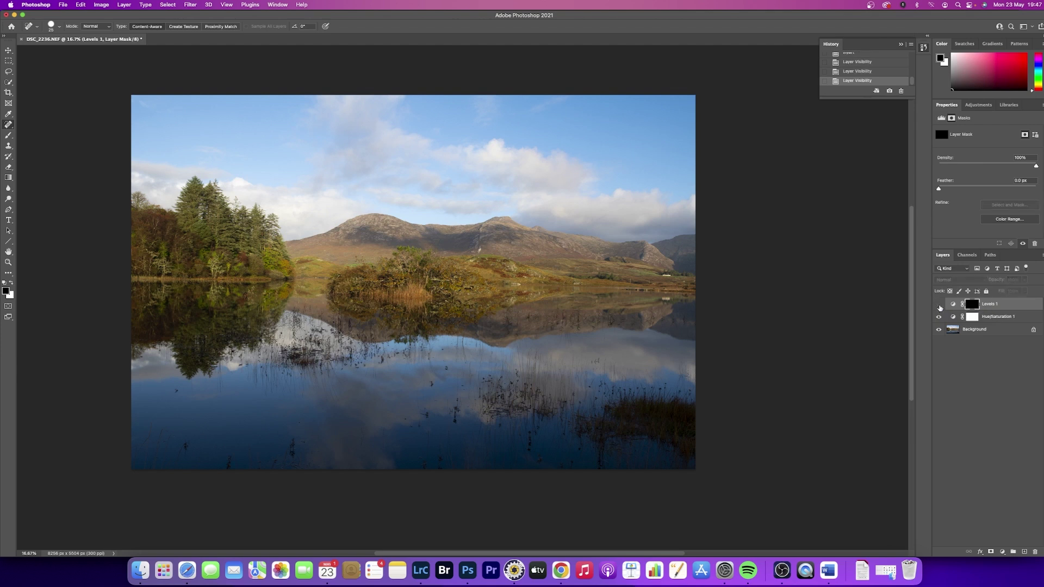
{"action": "left_click", "coordinate": [939, 308]}
{"action": "left_click", "coordinate": [80, 5]}
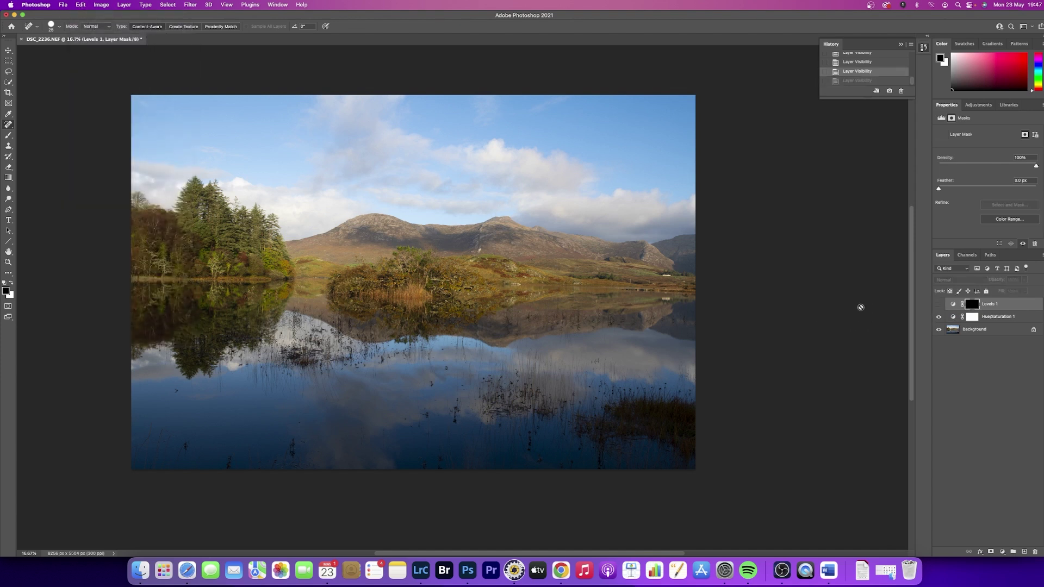
Undo the visibility changes and the Levels 1 mask inversion, leaving the layer visible with its white mask
{"action": "key", "text": "super+z"}
{"action": "key", "text": "super+z"}
{"action": "key", "text": "super+z"}
{"action": "key", "text": "super+z"}
{"action": "key", "text": "super+z"}
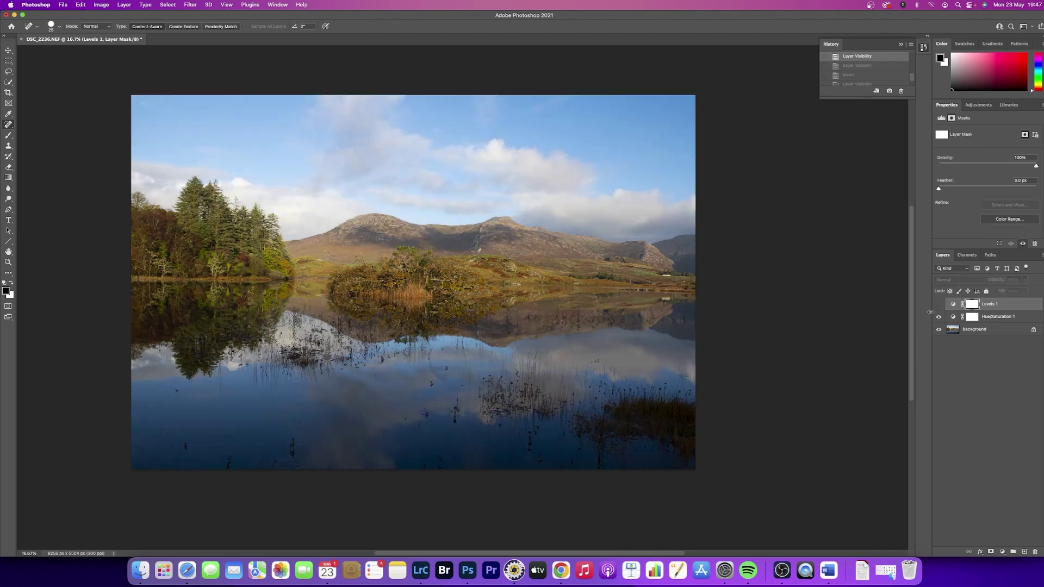
{"action": "left_click", "coordinate": [939, 305]}
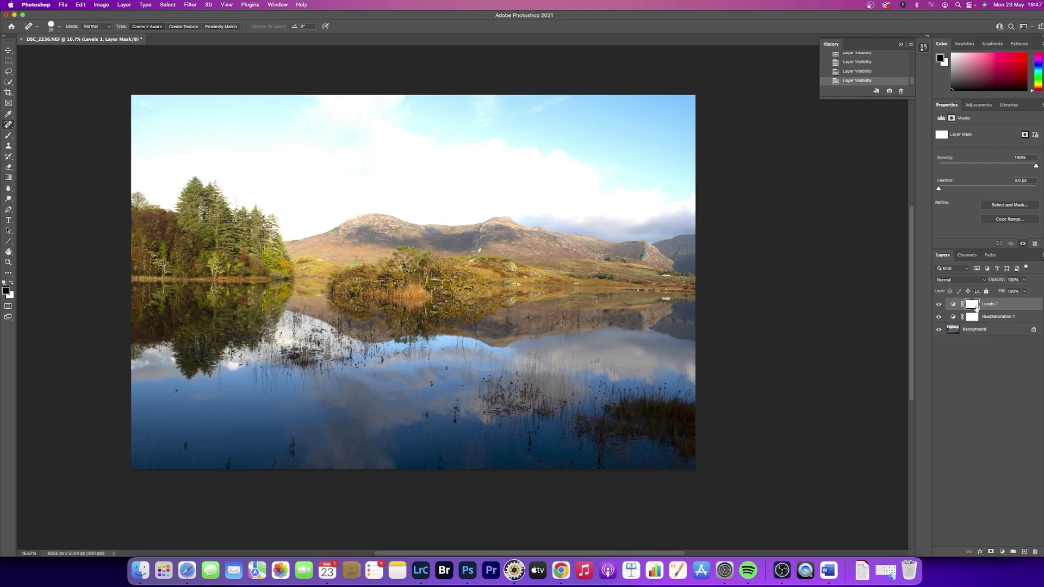
Invert the Levels 1 mask to black once more and undo the inversion
{"action": "key", "text": "super+i"}
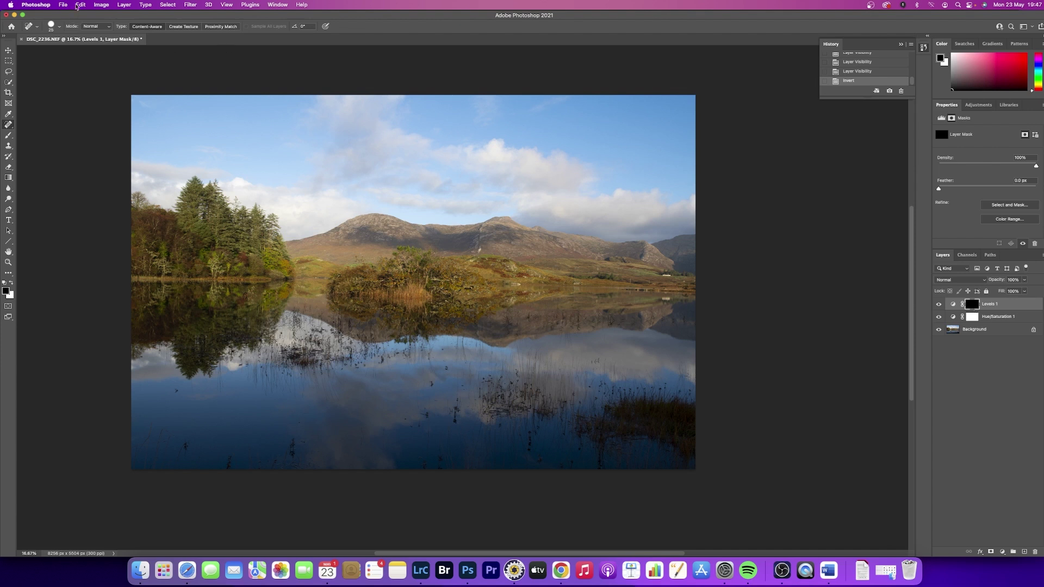
{"action": "left_click", "coordinate": [78, 5]}
{"action": "left_click", "coordinate": [325, 67]}
{"action": "key", "text": "super+z"}
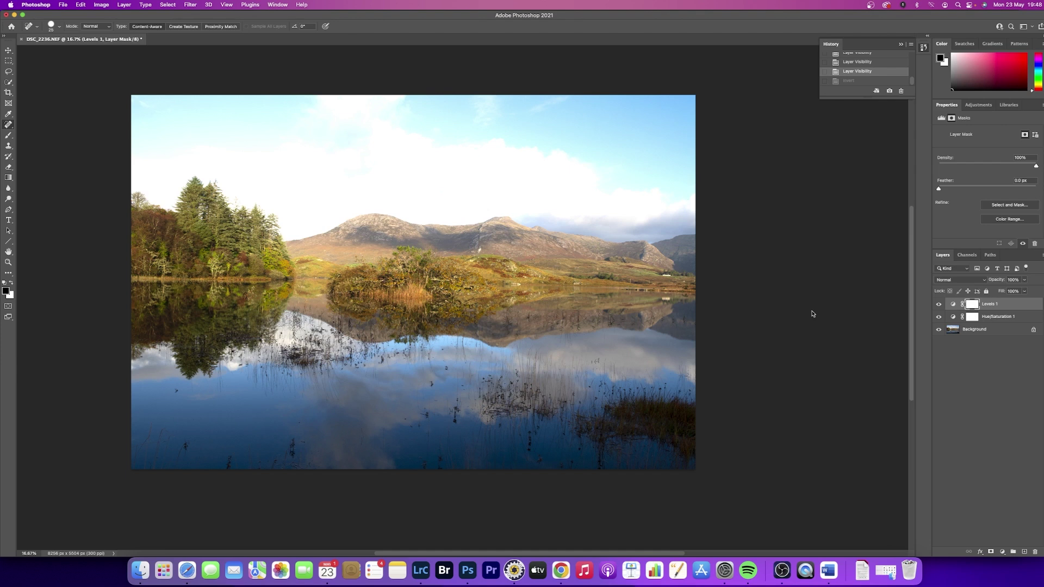
Activate the Brush tool and raise its opacity to 100%
{"action": "left_click", "coordinate": [9, 136]}
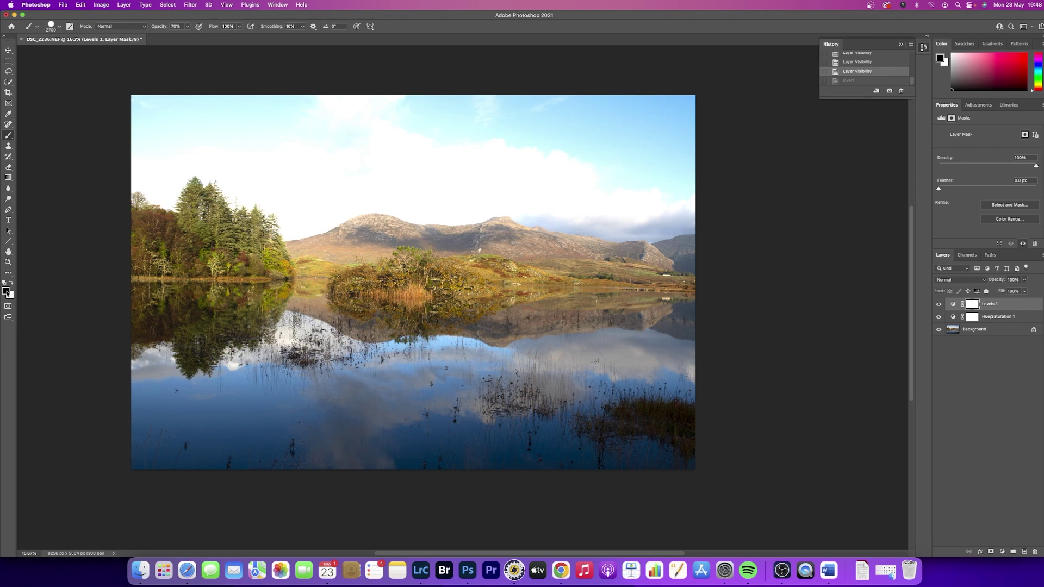
{"action": "left_click", "coordinate": [187, 26]}
{"action": "left_click_drag", "start_coordinate": [188, 38], "coordinate": [210, 37]}
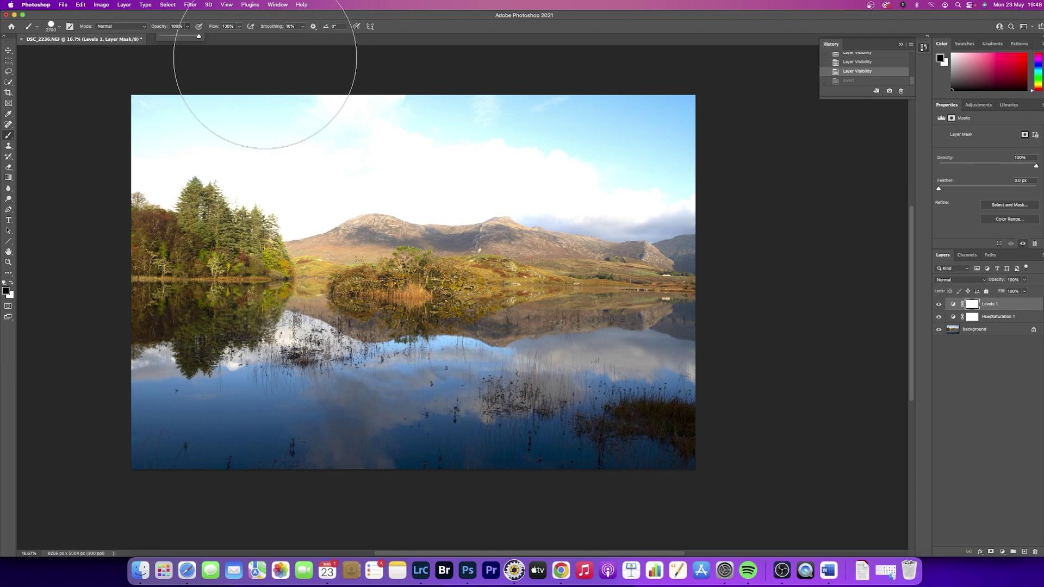
{"action": "left_click", "coordinate": [689, 46]}
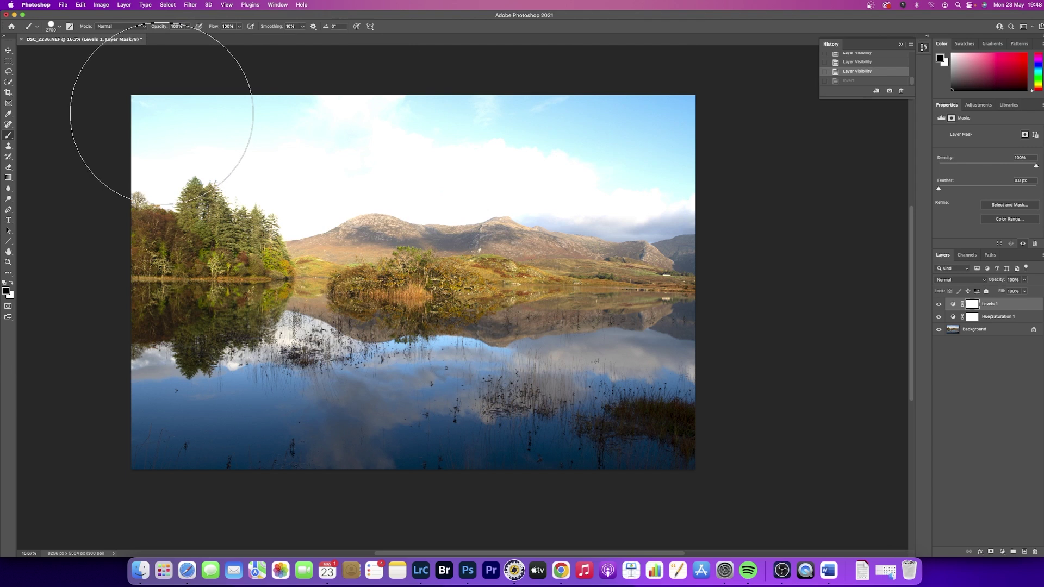
Try painting black over the sky on the Levels 1 mask with the hard-edged brush, and undo the stroke
{"action": "mouse_move", "coordinate": [160, 105]}
{"action": "left_mouse_down"}
{"action": "mouse_move", "coordinate": [292, 122]}
{"action": "mouse_move", "coordinate": [700, 129]}
{"action": "mouse_move", "coordinate": [361, 157]}
{"action": "mouse_move", "coordinate": [117, 154]}
{"action": "mouse_move", "coordinate": [783, 159]}
{"action": "mouse_move", "coordinate": [343, 160]}
{"action": "left_mouse_up"}
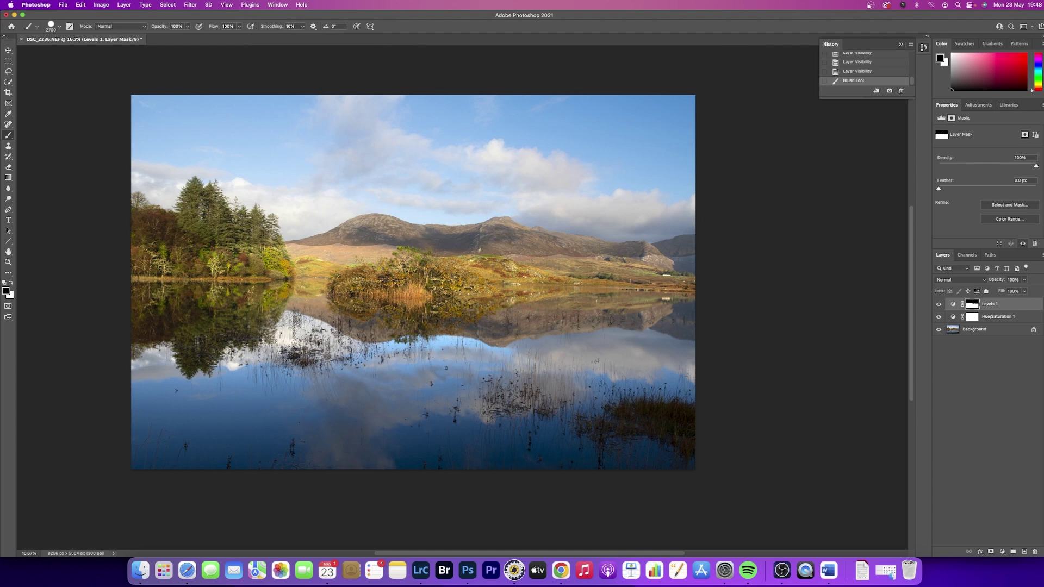
{"action": "key", "text": "super+z"}
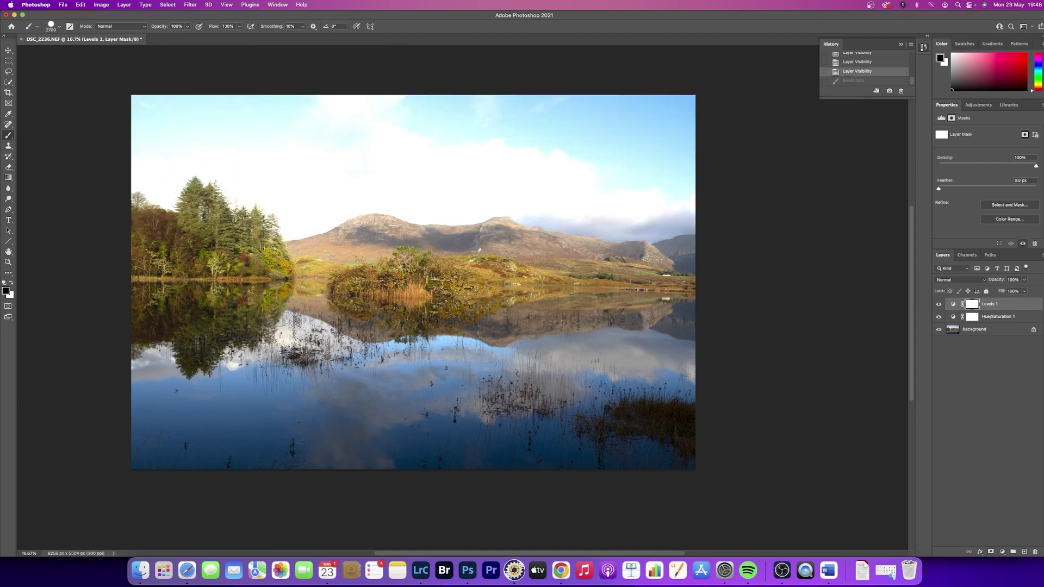
Lower the brush hardness to give the 2700 px brush a soft edge
{"action": "left_click", "coordinate": [60, 29]}
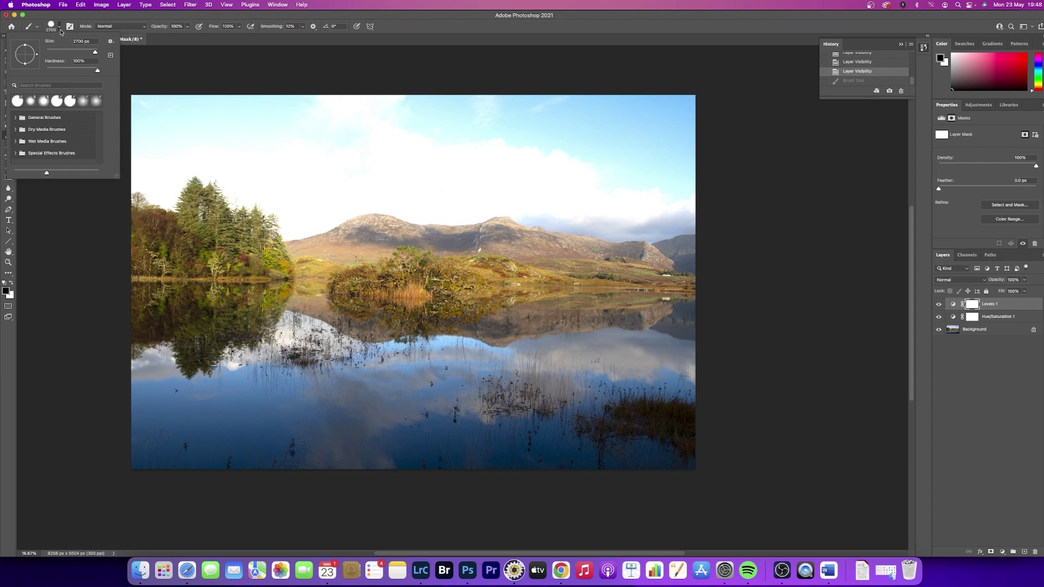
{"action": "left_click_drag", "start_coordinate": [96, 72], "coordinate": [46, 70]}
{"action": "left_click", "coordinate": [827, 183]}
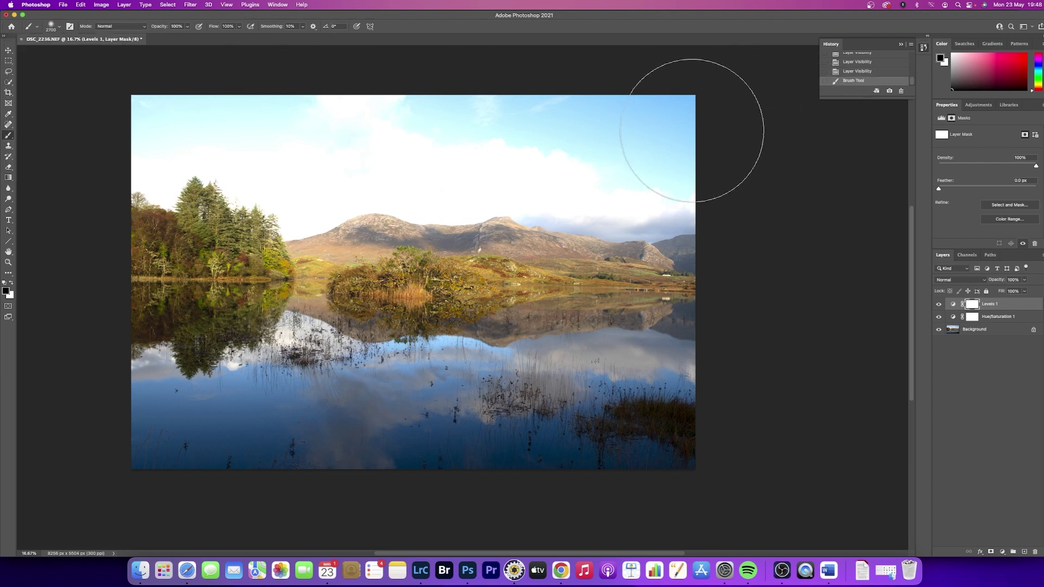
Paint black over the sky on the Levels 1 mask with the soft brush and compare the photo with the layer hidden and shown
{"action": "mouse_move", "coordinate": [142, 111]}
{"action": "left_mouse_down"}
{"action": "mouse_move", "coordinate": [704, 108]}
{"action": "mouse_move", "coordinate": [384, 122]}
{"action": "mouse_move", "coordinate": [50, 107]}
{"action": "mouse_move", "coordinate": [680, 131]}
{"action": "mouse_move", "coordinate": [575, 143]}
{"action": "mouse_move", "coordinate": [49, 129]}
{"action": "mouse_move", "coordinate": [341, 143]}
{"action": "mouse_move", "coordinate": [239, 164]}
{"action": "mouse_move", "coordinate": [326, 166]}
{"action": "left_mouse_up"}
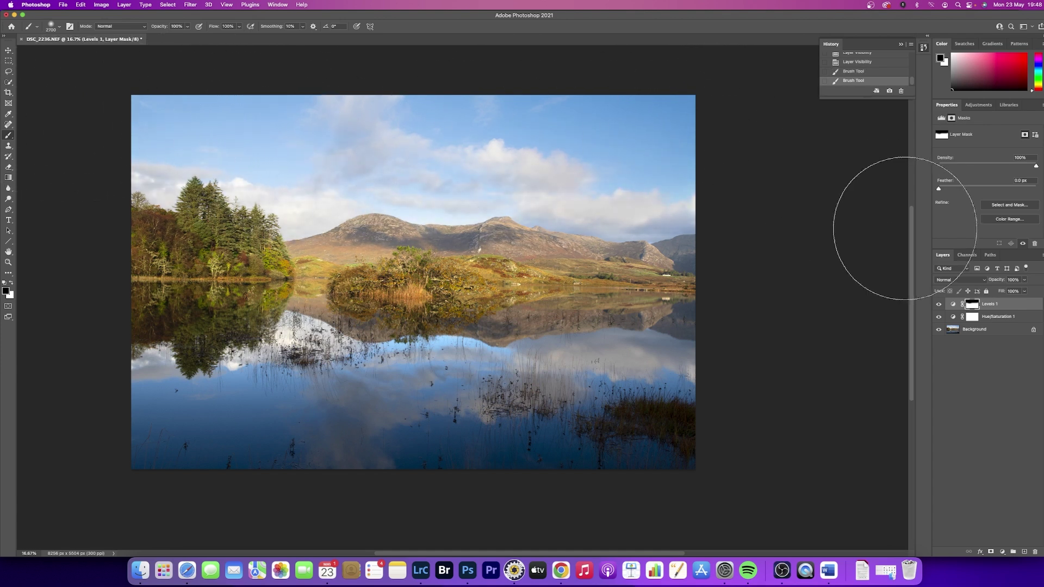
{"action": "left_click", "coordinate": [939, 306]}
{"action": "left_click", "coordinate": [938, 306]}
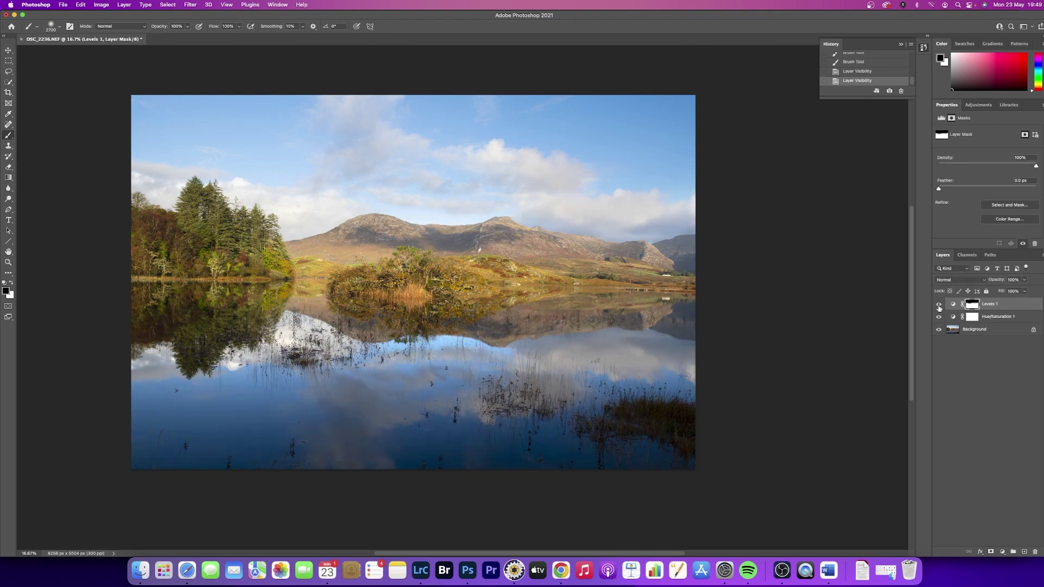
{"action": "left_click", "coordinate": [939, 306]}
{"action": "left_click", "coordinate": [939, 306]}
{"action": "left_click", "coordinate": [939, 308]}
{"action": "left_click", "coordinate": [938, 307]}
{"action": "left_click", "coordinate": [938, 305]}
{"action": "left_click", "coordinate": [938, 305]}
Undo the visibility changes and the black brush strokes to bring back the all-white Levels 1 mask
{"action": "key", "text": "super+z"}
{"action": "key", "text": "super+z"}
{"action": "key", "text": "super+z"}
{"action": "key", "text": "super+z"}
{"action": "key", "text": "super+z"}
{"action": "key", "text": "super+z"}
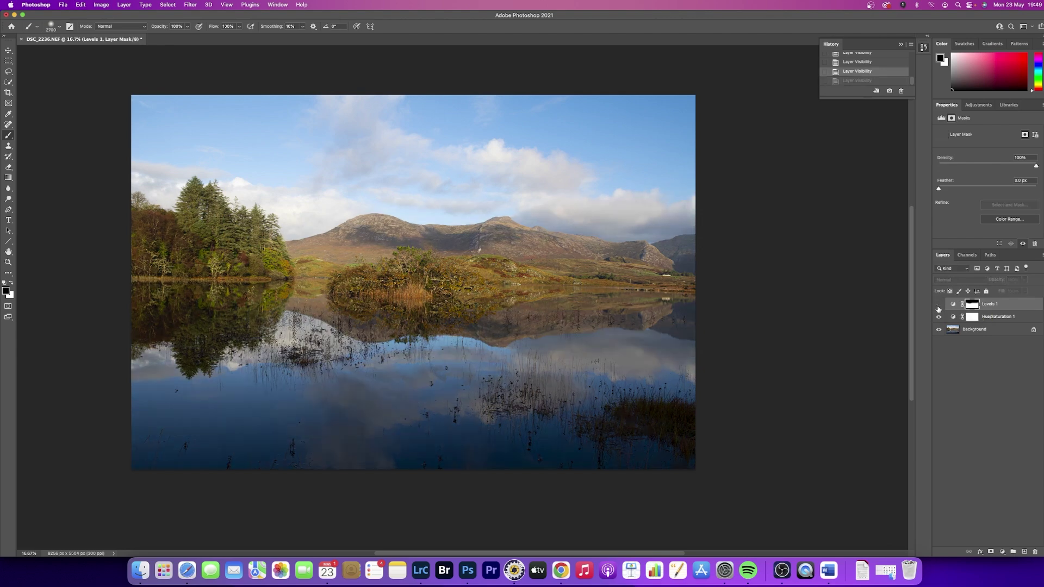
{"action": "key", "text": "super+z"}
{"action": "key", "text": "super+z"}
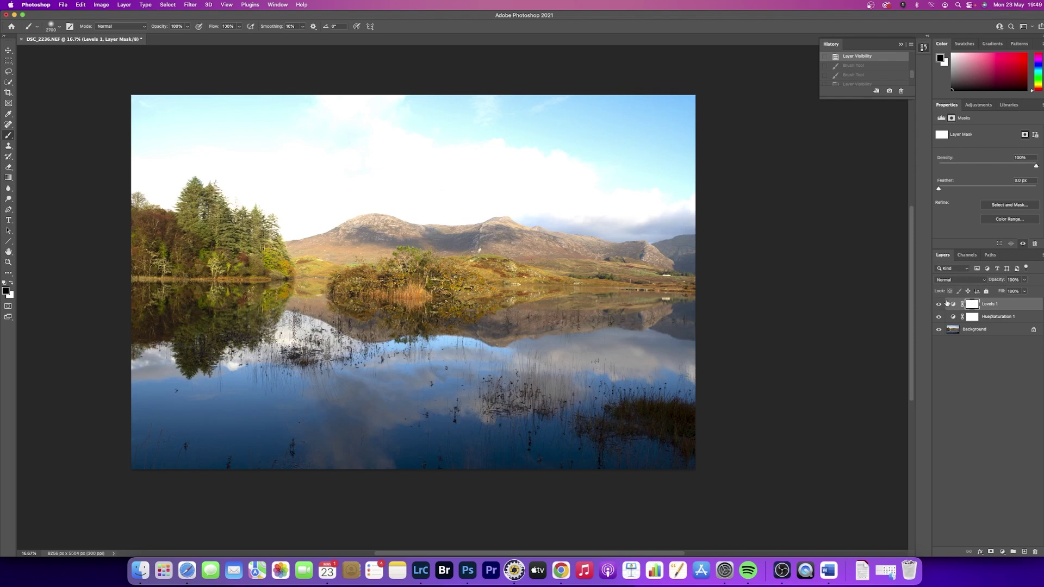
Invert the Levels 1 mask to black, try a black stroke on it, and switch the foreground colour to white
{"action": "key", "text": "super+i"}
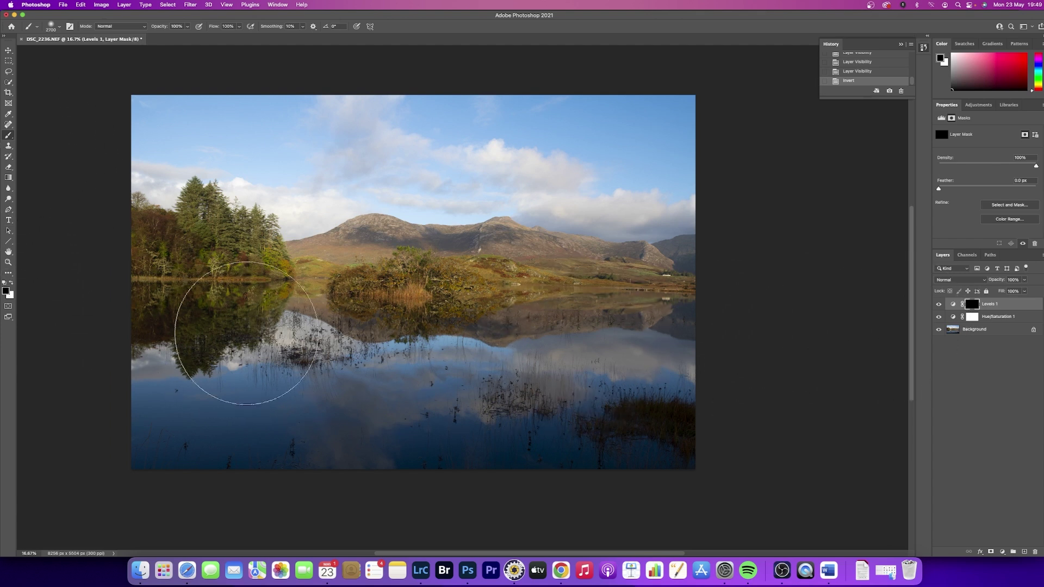
{"action": "mouse_move", "coordinate": [661, 344]}
{"action": "left_mouse_down"}
{"action": "mouse_move", "coordinate": [173, 333]}
{"action": "mouse_move", "coordinate": [284, 387]}
{"action": "mouse_move", "coordinate": [816, 361]}
{"action": "left_mouse_up"}
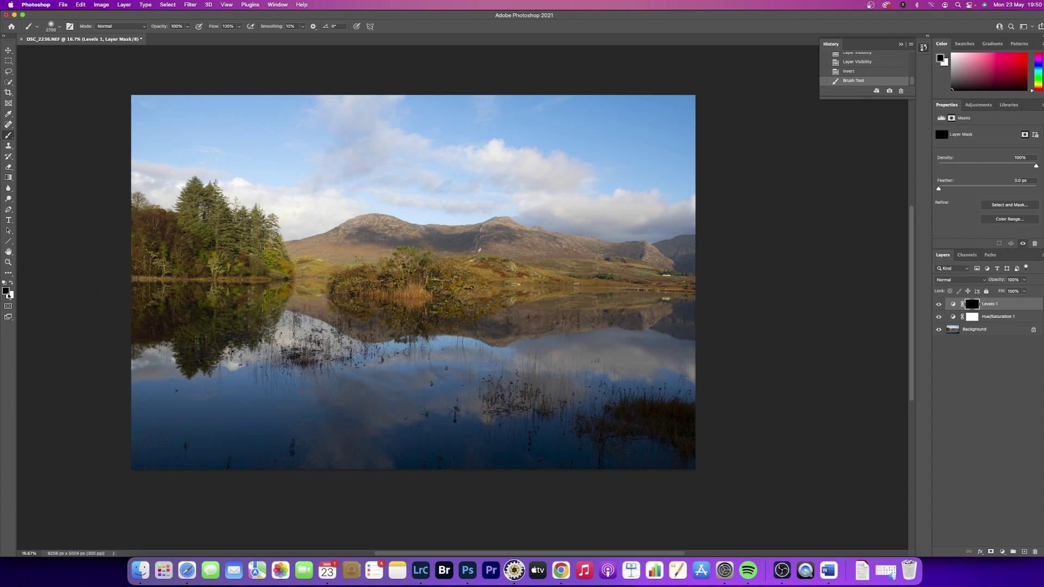
{"action": "left_click", "coordinate": [12, 283]}
Paint white over the land and lake on the Levels 1 mask, reverting to the Invert state once and repainting
{"action": "mouse_move", "coordinate": [264, 342]}
{"action": "left_mouse_down"}
{"action": "mouse_move", "coordinate": [458, 351]}
{"action": "mouse_move", "coordinate": [93, 322]}
{"action": "mouse_move", "coordinate": [56, 304]}
{"action": "mouse_move", "coordinate": [445, 342]}
{"action": "mouse_move", "coordinate": [781, 441]}
{"action": "mouse_move", "coordinate": [48, 320]}
{"action": "mouse_move", "coordinate": [526, 348]}
{"action": "left_mouse_up"}
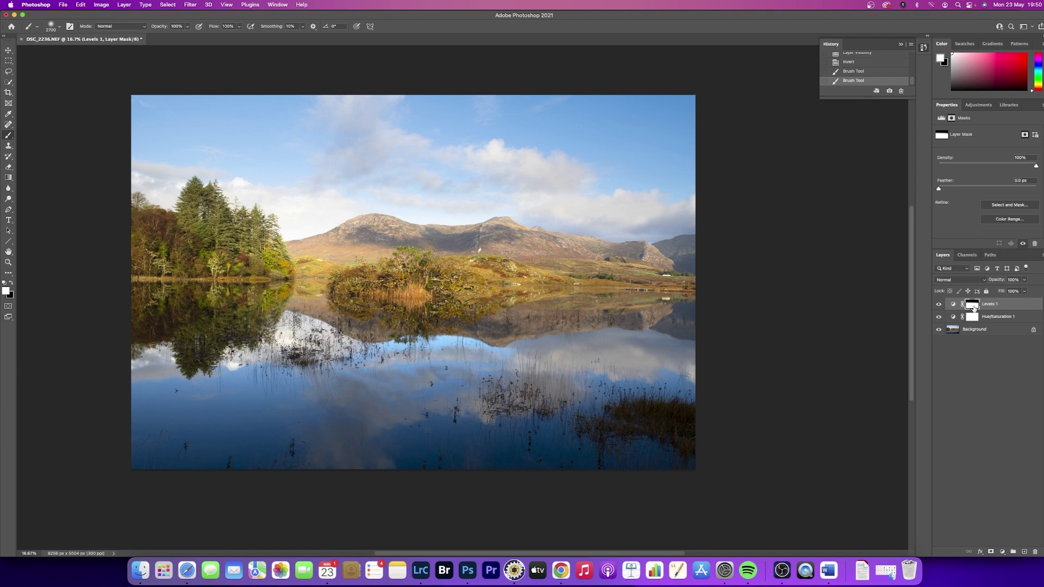
{"action": "left_click", "coordinate": [856, 62]}
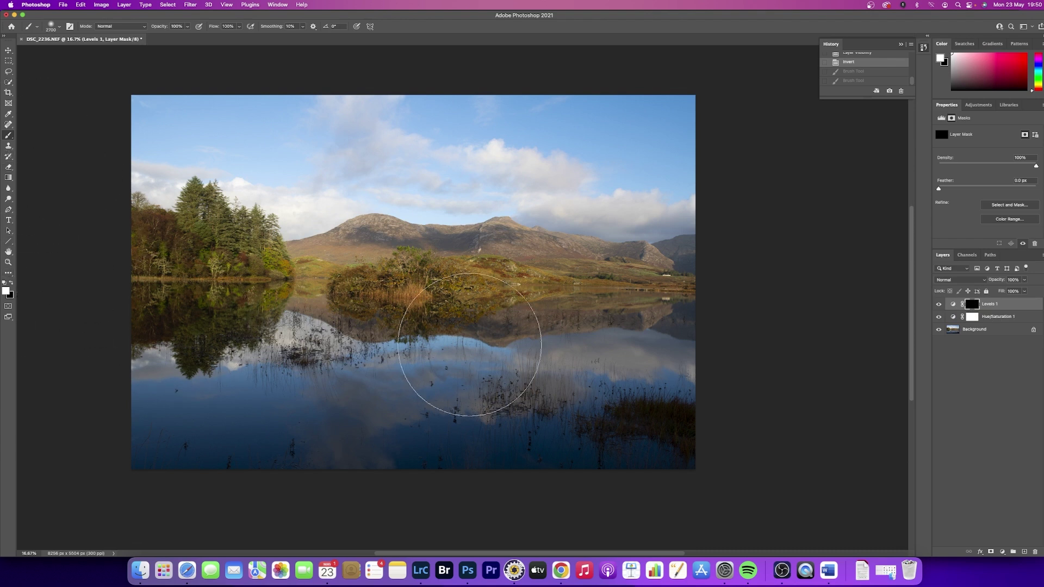
{"action": "mouse_move", "coordinate": [119, 297]}
{"action": "left_mouse_down"}
{"action": "mouse_move", "coordinate": [602, 324]}
{"action": "mouse_move", "coordinate": [683, 317]}
{"action": "mouse_move", "coordinate": [359, 331]}
{"action": "mouse_move", "coordinate": [217, 405]}
{"action": "mouse_move", "coordinate": [195, 384]}
{"action": "mouse_move", "coordinate": [357, 323]}
{"action": "mouse_move", "coordinate": [660, 322]}
{"action": "mouse_move", "coordinate": [783, 365]}
{"action": "mouse_move", "coordinate": [315, 350]}
{"action": "mouse_move", "coordinate": [466, 384]}
{"action": "left_mouse_up"}
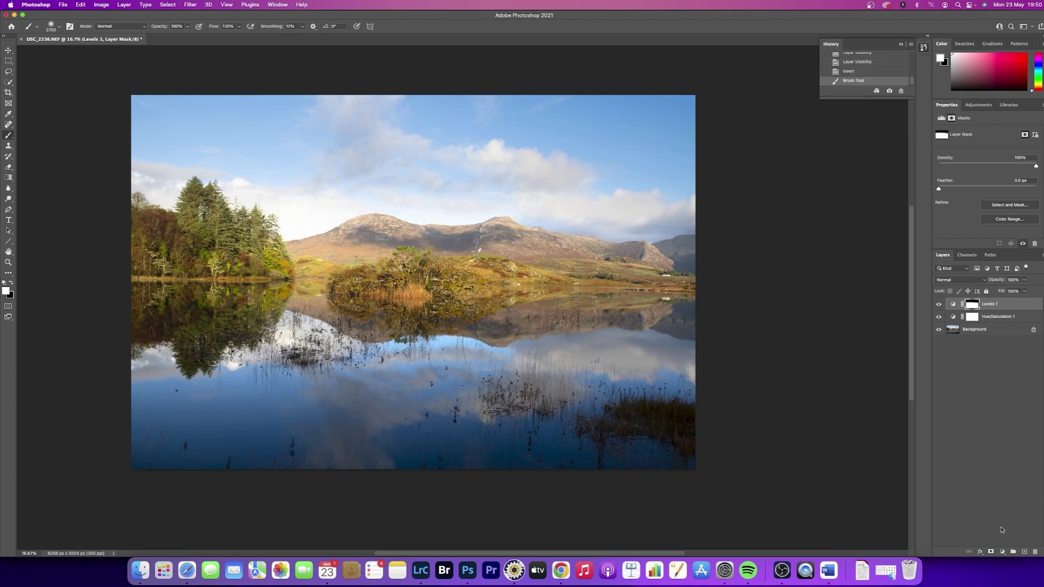
Select the Hue/Saturation 1 mask and search the program's help for "invert" to locate the Invert commands
{"action": "left_click", "coordinate": [973, 319]}
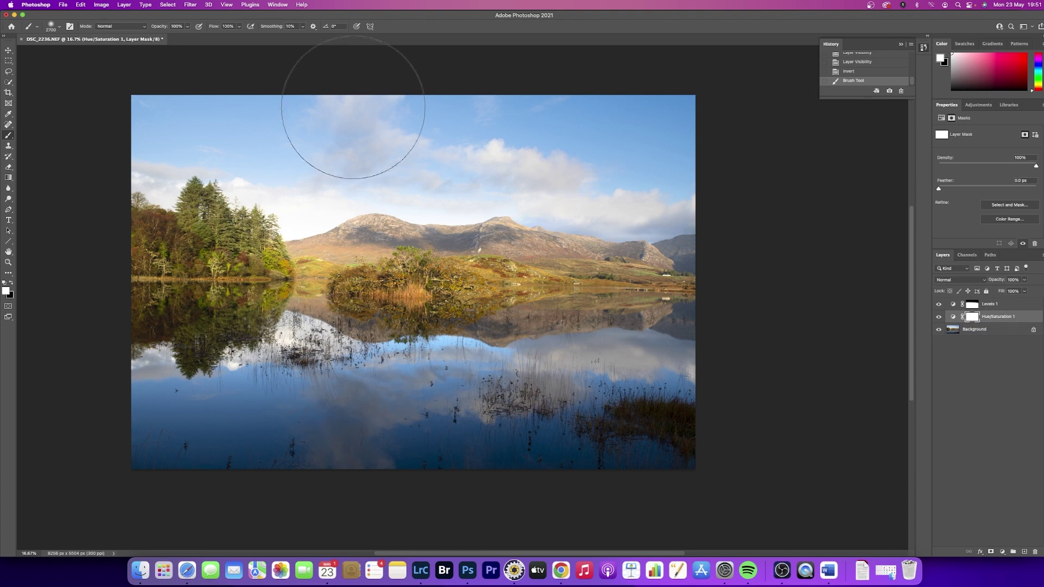
{"action": "left_click", "coordinate": [302, 5]}
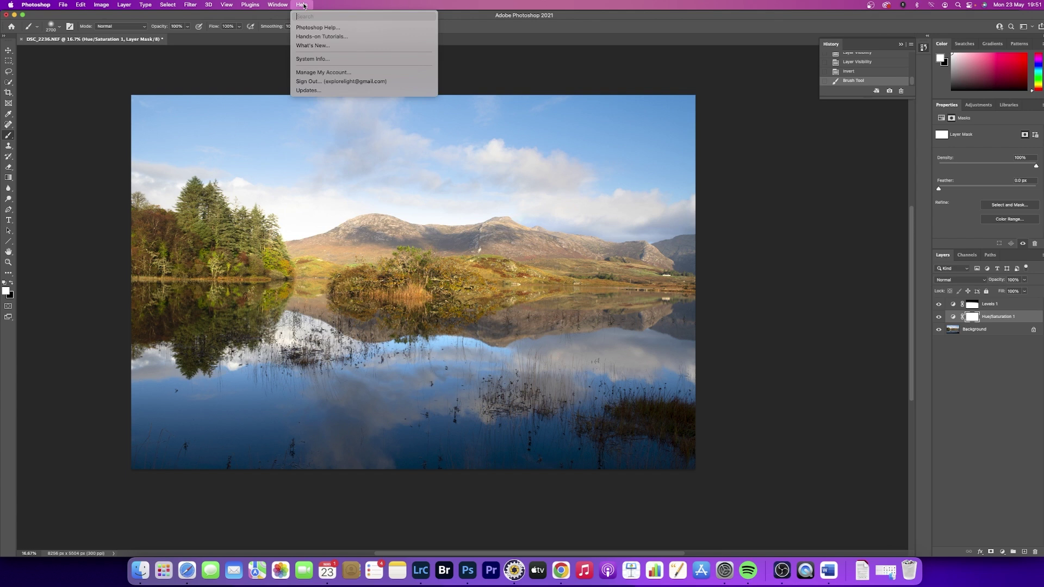
{"action": "type", "text": "invert"}
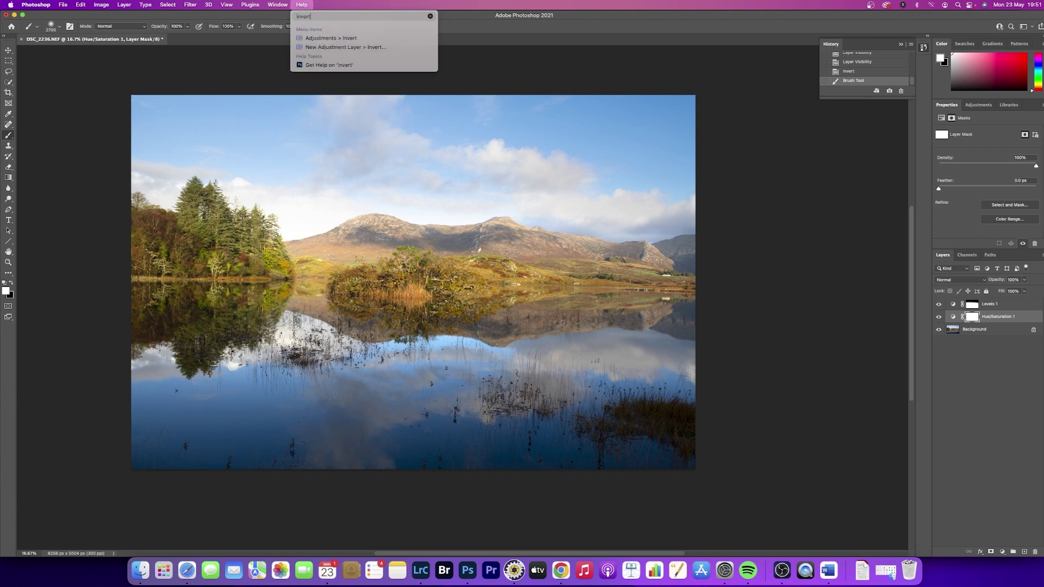
{"action": "mouse_move", "coordinate": [325, 41]}
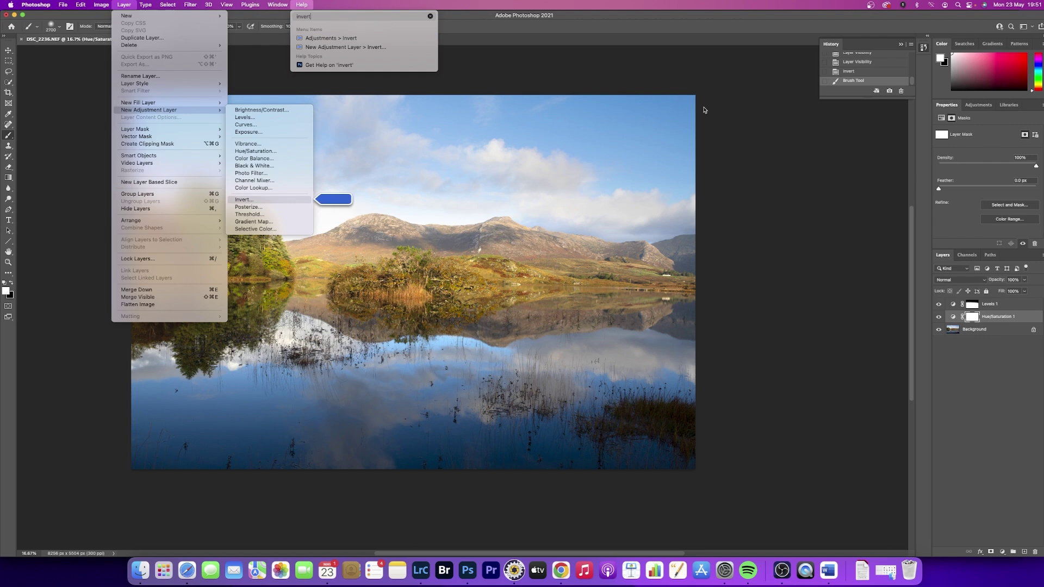
{"action": "left_click", "coordinate": [757, 132]}
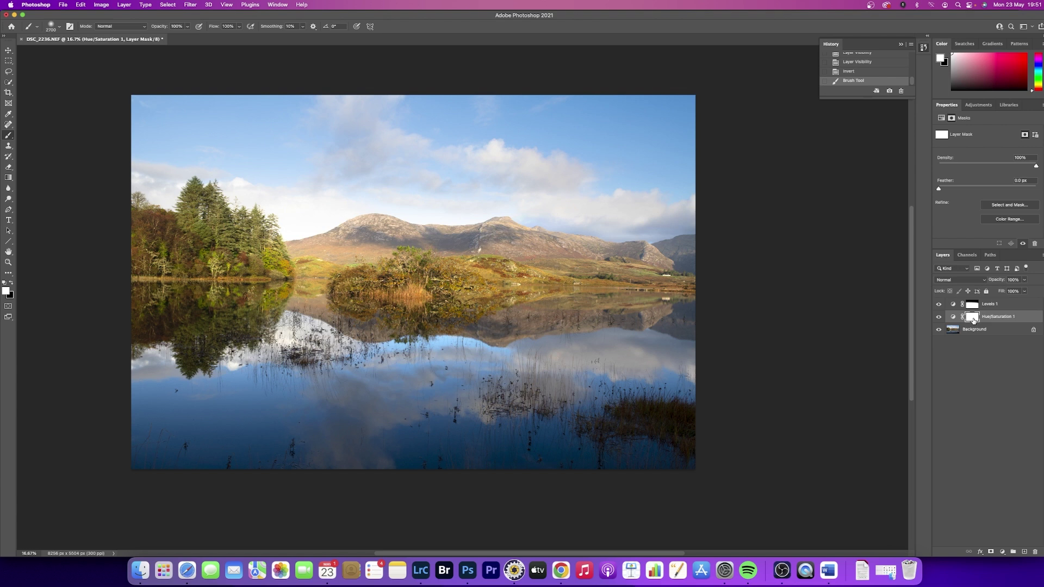
Invert the Hue/Saturation 1 mask to black, checking the states before and after in the history
{"action": "key", "text": "super+i"}
{"action": "left_click", "coordinate": [849, 73]}
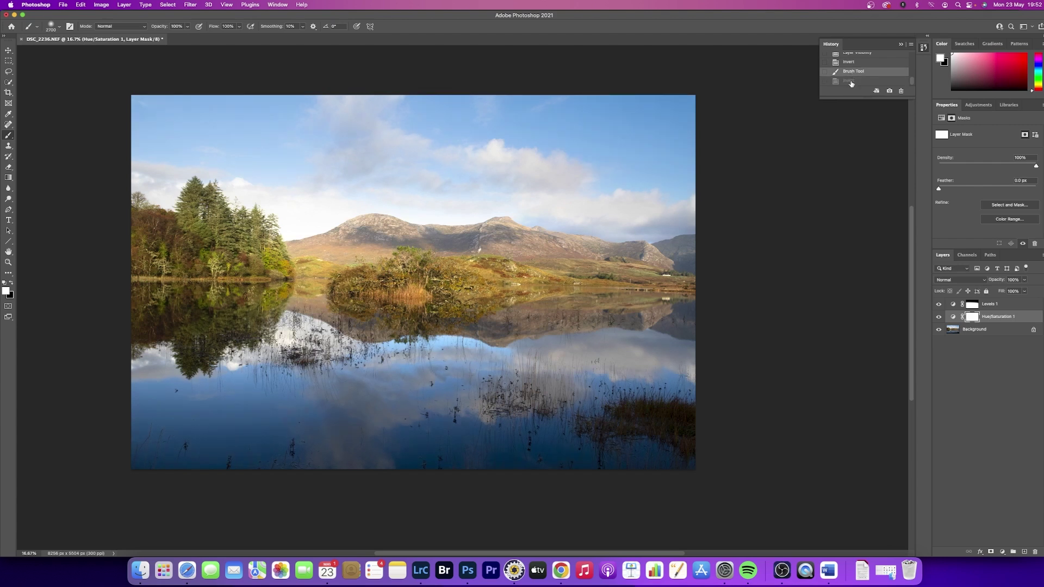
{"action": "left_click", "coordinate": [851, 81]}
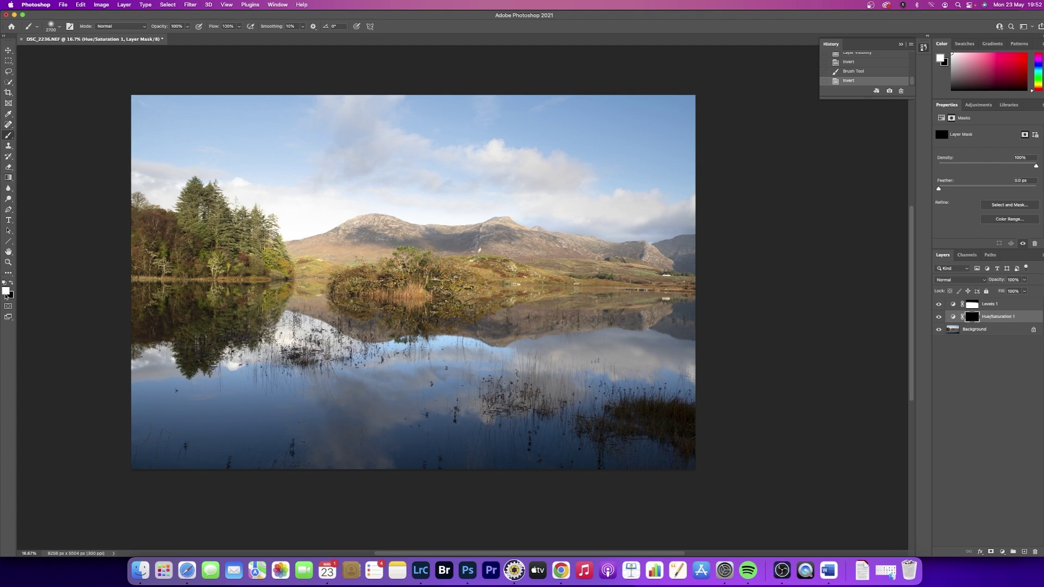
Reduce the brush size to 2300 px and paint white across the band of trees and hills on the Hue/Saturation 1 mask
{"action": "key", "text": "bracketleft"}
{"action": "key", "text": "bracketleft"}
{"action": "key", "text": "bracketleft"}
{"action": "key", "text": "bracketleft"}
{"action": "mouse_move", "coordinate": [173, 272]}
{"action": "left_mouse_down"}
{"action": "mouse_move", "coordinate": [357, 279]}
{"action": "mouse_move", "coordinate": [397, 271]}
{"action": "mouse_move", "coordinate": [246, 261]}
{"action": "mouse_move", "coordinate": [146, 274]}
{"action": "left_mouse_up"}
Hide and show Levels 1, and view its black-and-white mask on its own in the canvas before returning to the photo
{"action": "left_click", "coordinate": [937, 305]}
{"action": "left_click", "coordinate": [937, 305]}
{"action": "left_click", "coordinate": [973, 306]}
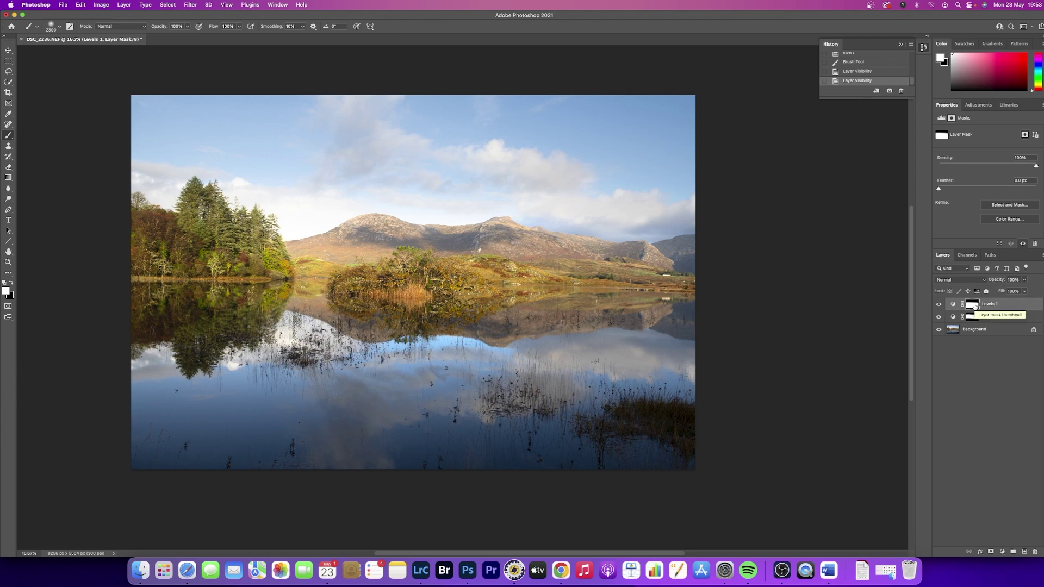
{"action": "left_click", "coordinate": [975, 306], "text": "alt"}
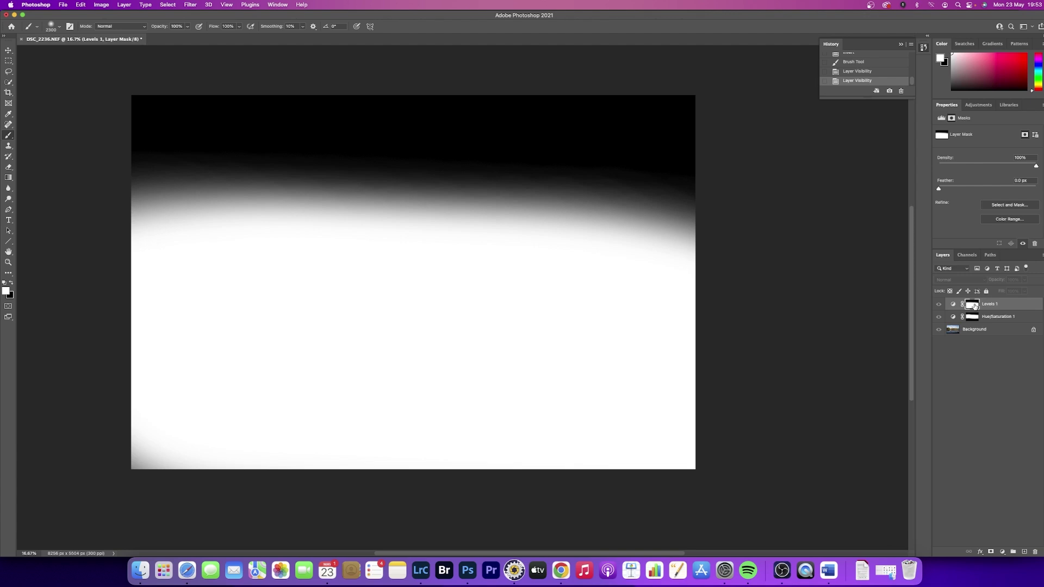
{"action": "left_click", "coordinate": [976, 307], "text": "alt"}
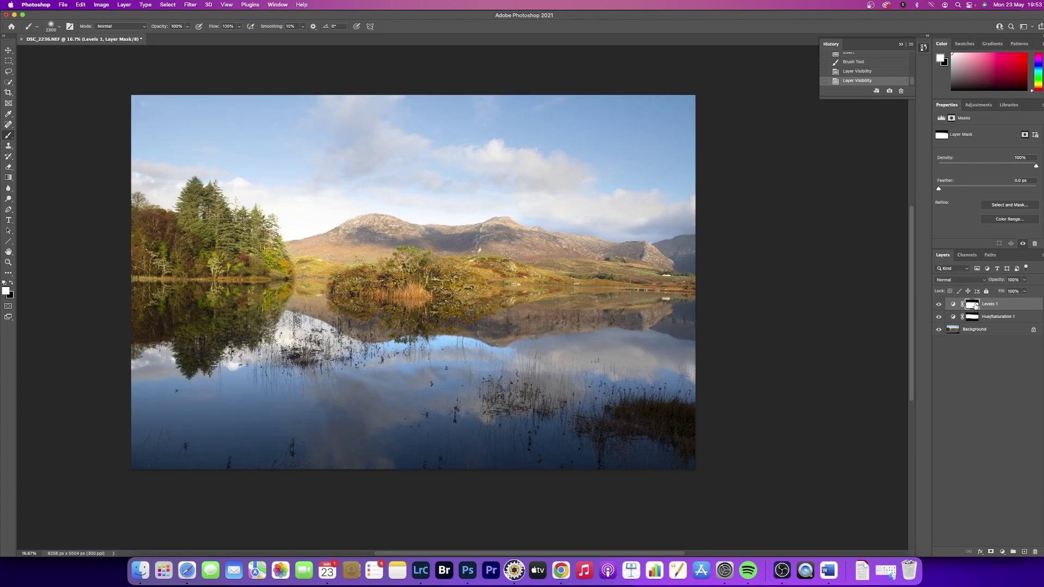
Compare the masked Levels effect on the photo by repeatedly hiding and showing Levels 1, leaving it visible
{"action": "left_click", "coordinate": [938, 306]}
{"action": "left_click", "coordinate": [937, 306]}
{"action": "left_click", "coordinate": [938, 306]}
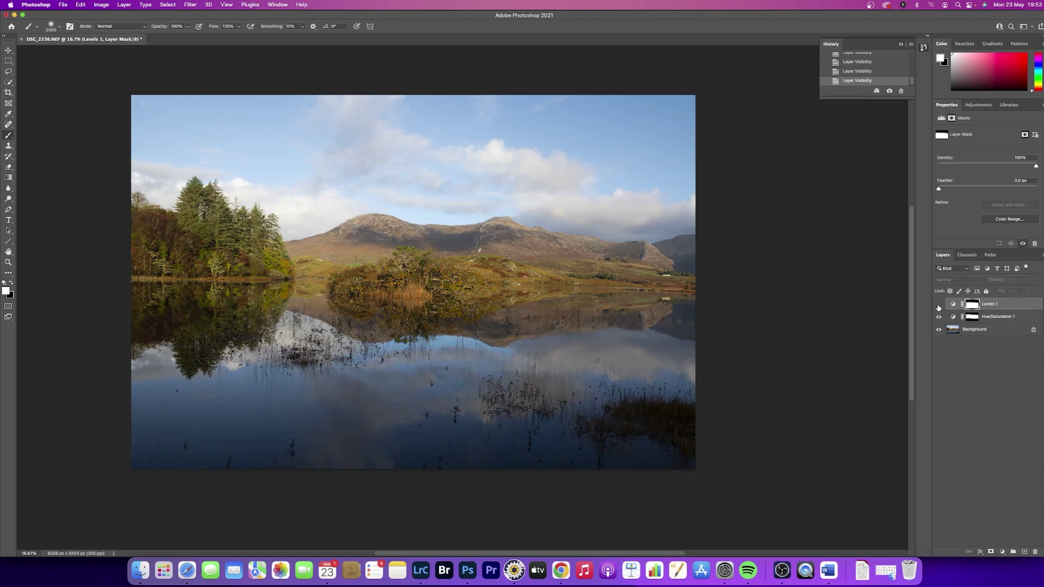
{"action": "left_click", "coordinate": [938, 306]}
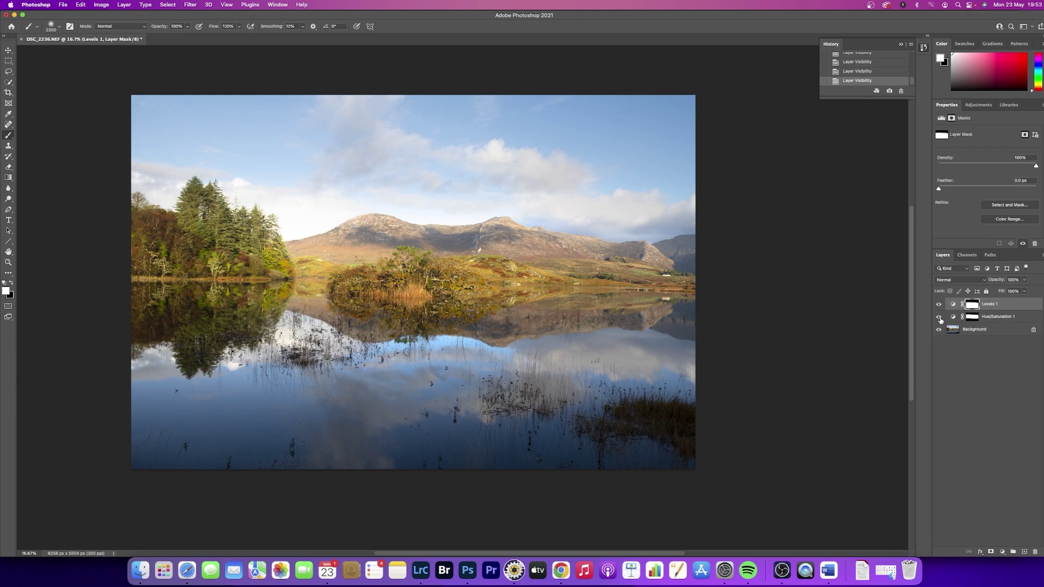
View the Hue/Saturation 1 mask on its own in the canvas before returning to the photo
{"action": "left_click", "coordinate": [970, 318]}
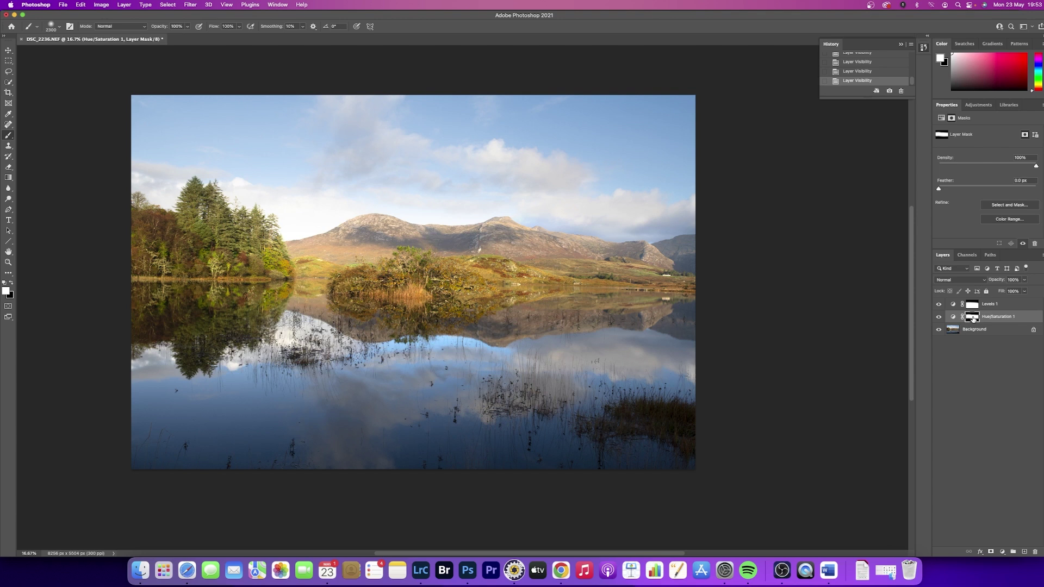
{"action": "left_click", "coordinate": [972, 318], "text": "alt"}
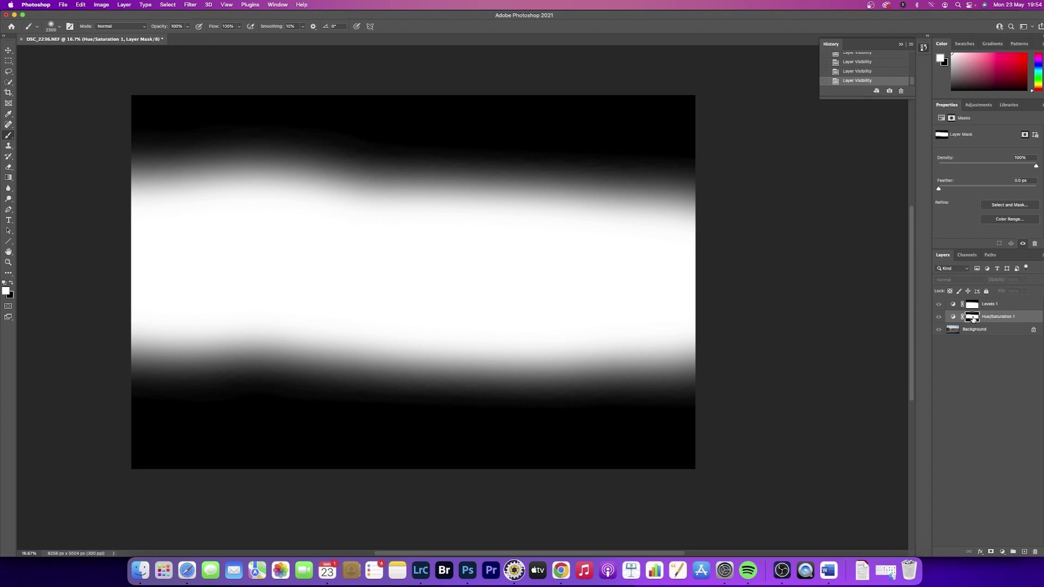
{"action": "left_click", "coordinate": [973, 318], "text": "alt"}
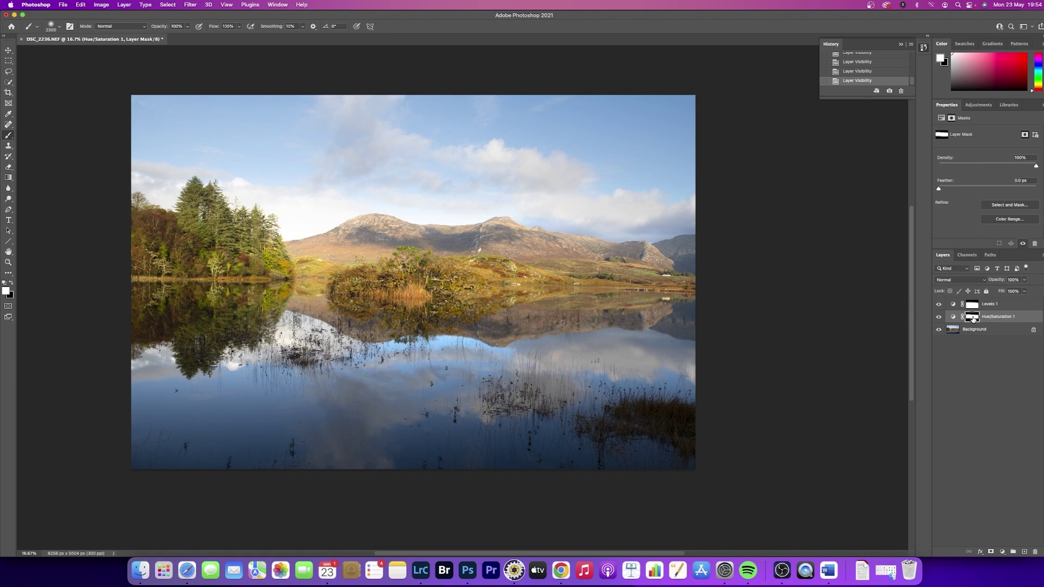
{"action": "scroll", "coordinate": [661, 181], "scroll_direction": "up", "scroll_amount": 4}
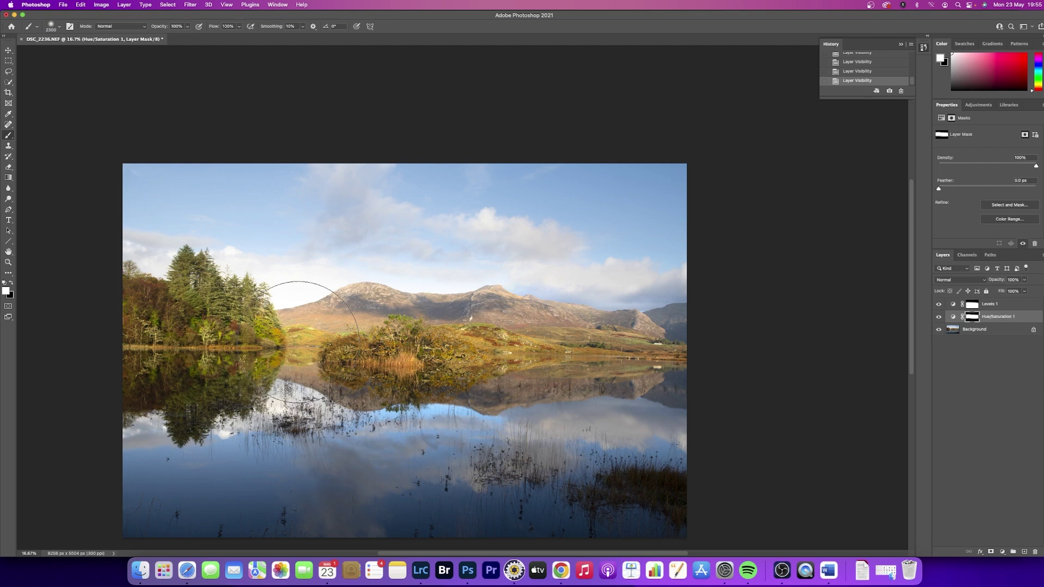
{"action": "scroll", "coordinate": [296, 342], "scroll_direction": "down", "scroll_amount": 5}
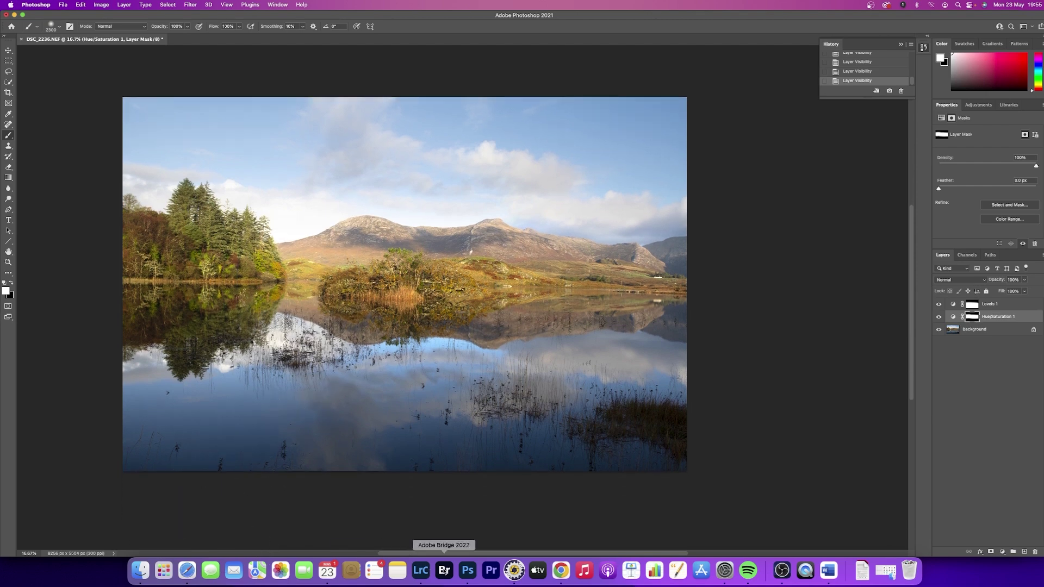
Switch to Photo Mechanic and open all three images of the "opacity and brushes" folder in Photoshop
{"action": "left_click", "coordinate": [513, 571]}
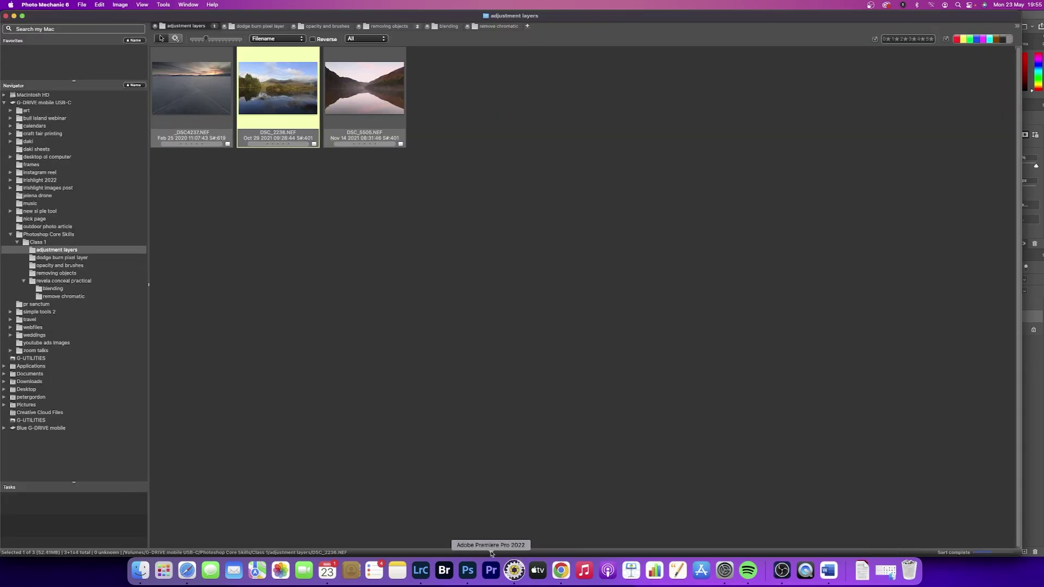
{"action": "left_click", "coordinate": [69, 259]}
{"action": "left_click", "coordinate": [63, 266]}
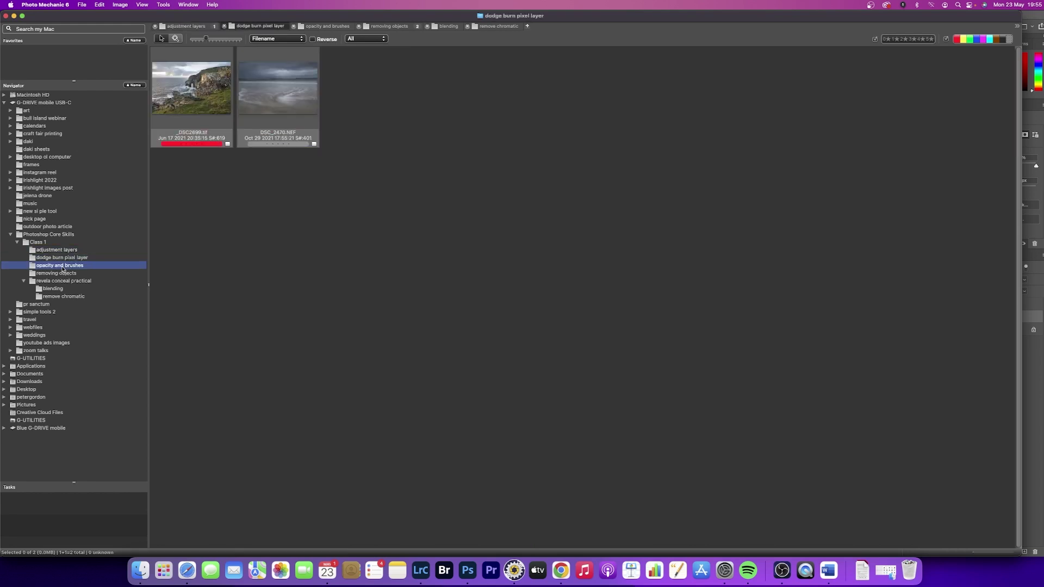
{"action": "left_click", "coordinate": [174, 103]}
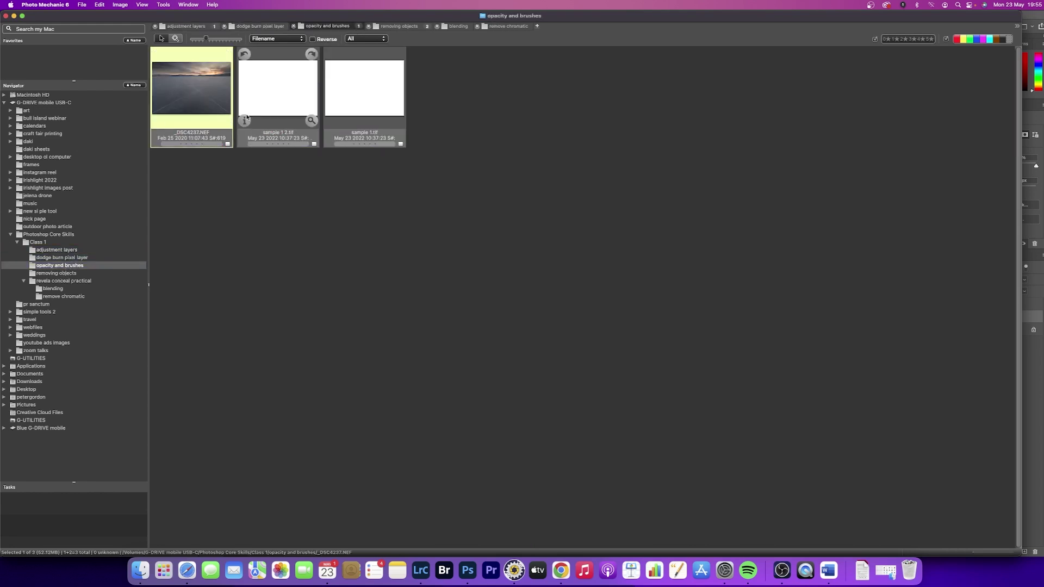
{"action": "left_click", "coordinate": [269, 102], "text": "shift"}
{"action": "left_click", "coordinate": [354, 98], "text": "shift"}
{"action": "left_click_drag", "start_coordinate": [356, 100], "coordinate": [468, 570]}
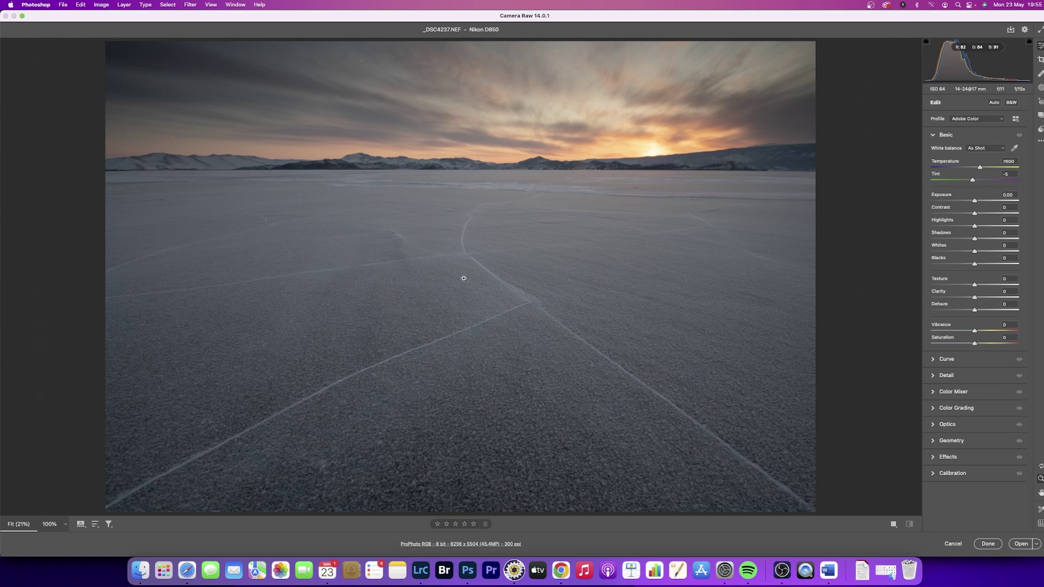
Open _DSC4237.NEF from Camera Raw with its default settings and bring the whole photo into view
{"action": "left_click", "coordinate": [1020, 544]}
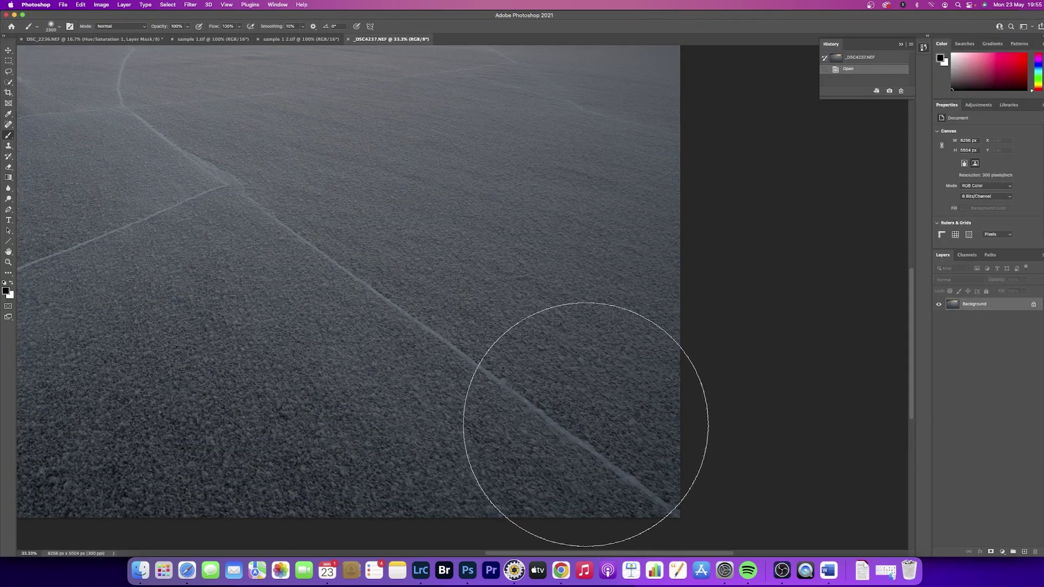
{"action": "scroll", "coordinate": [581, 417], "scroll_direction": "left", "scroll_amount": 10}
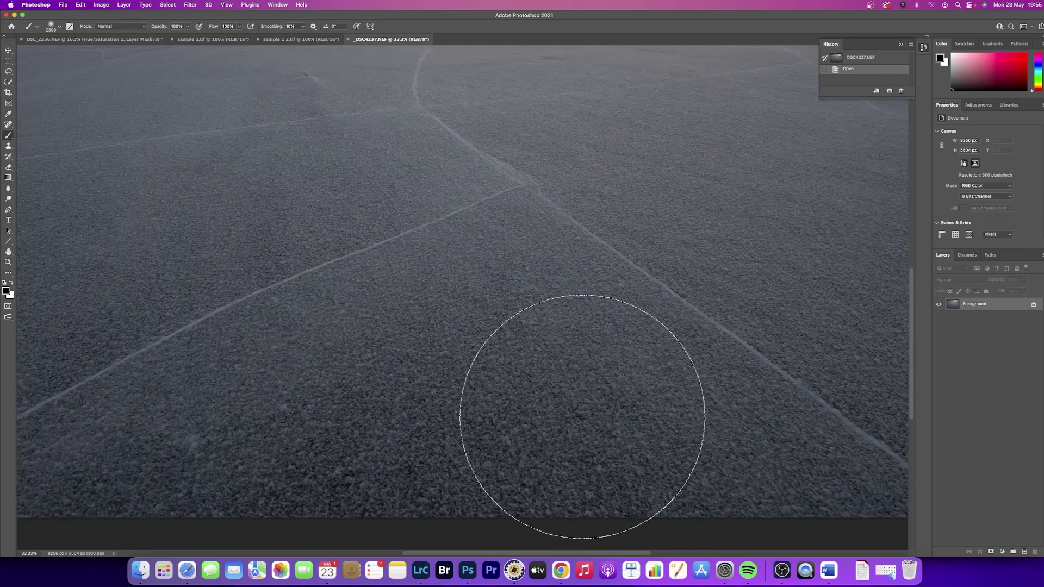
{"action": "key", "text": "super+minus"}
{"action": "key", "text": "super+minus"}
{"action": "scroll", "coordinate": [587, 412], "scroll_direction": "up", "scroll_amount": 3}
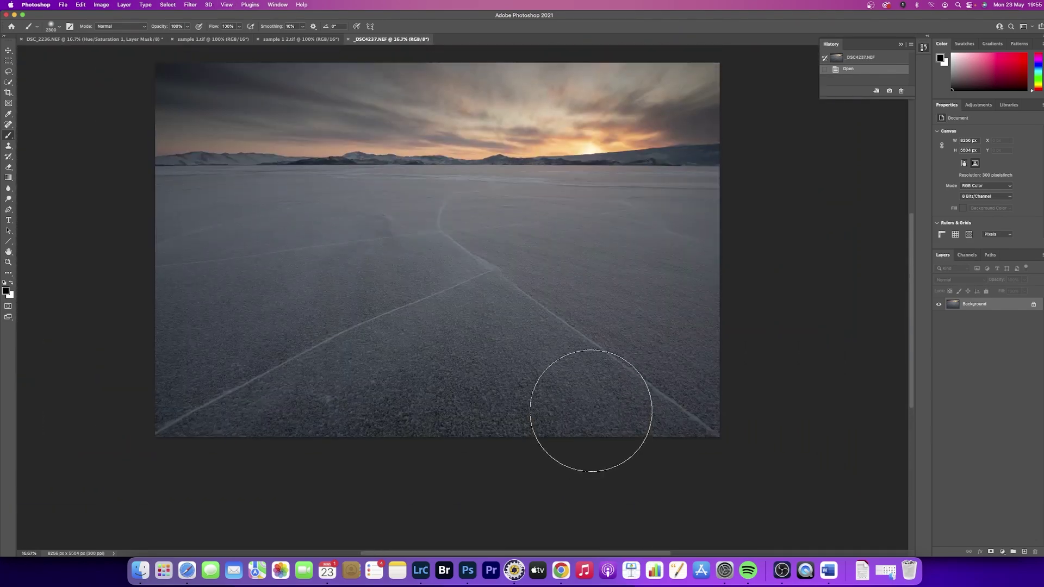
{"action": "scroll", "coordinate": [591, 411], "scroll_direction": "up", "scroll_amount": 2}
{"action": "scroll", "coordinate": [591, 411], "scroll_direction": "right", "scroll_amount": 2}
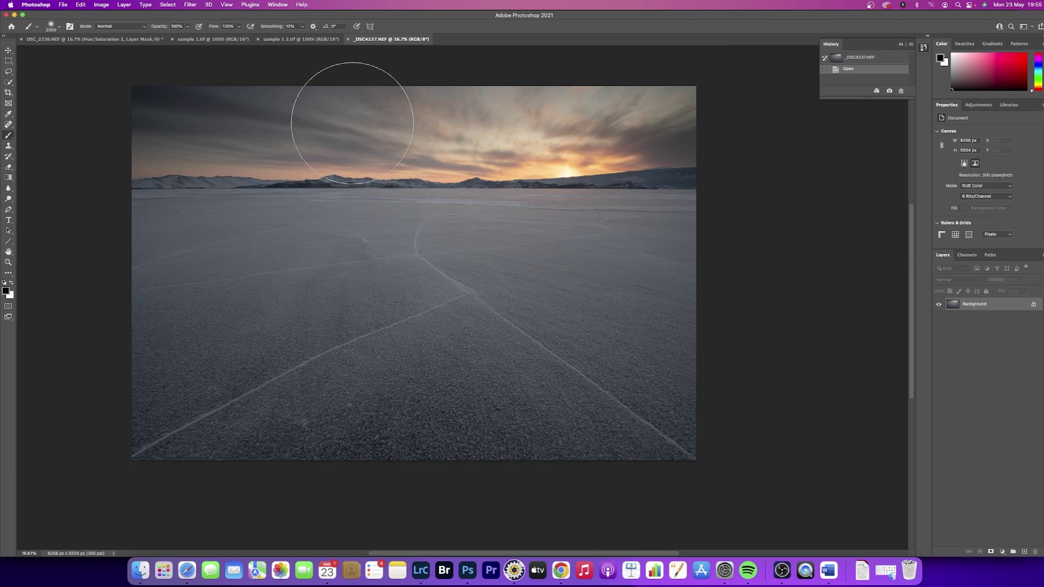
{"action": "scroll", "coordinate": [372, 120], "scroll_direction": "left", "scroll_amount": 1}
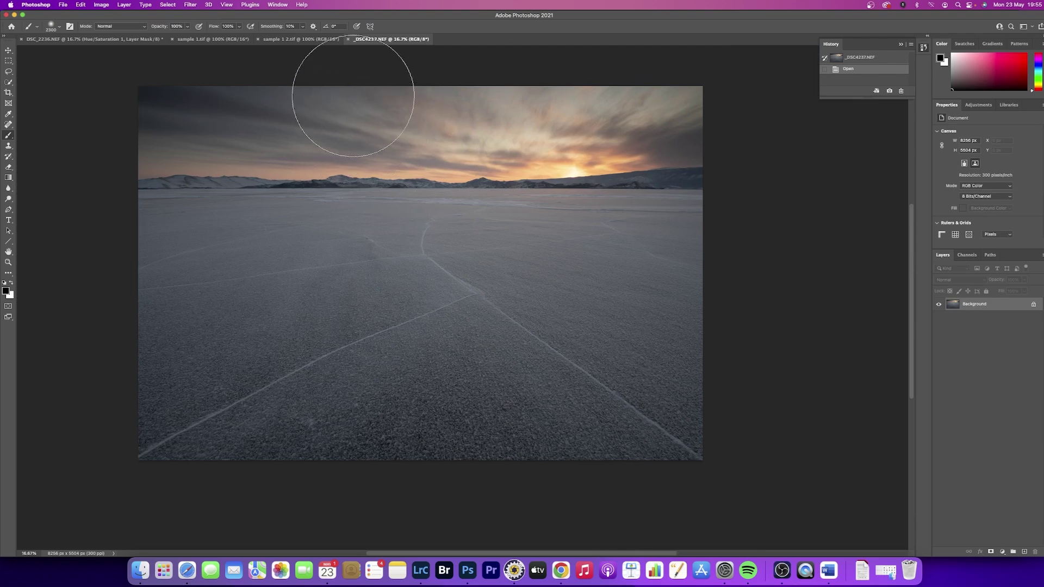
Switch to sample 1.tif and paint a black band across the top of the white canvas with the soft 2300 px brush
{"action": "left_click", "coordinate": [224, 42]}
{"action": "key", "text": "super+minus"}
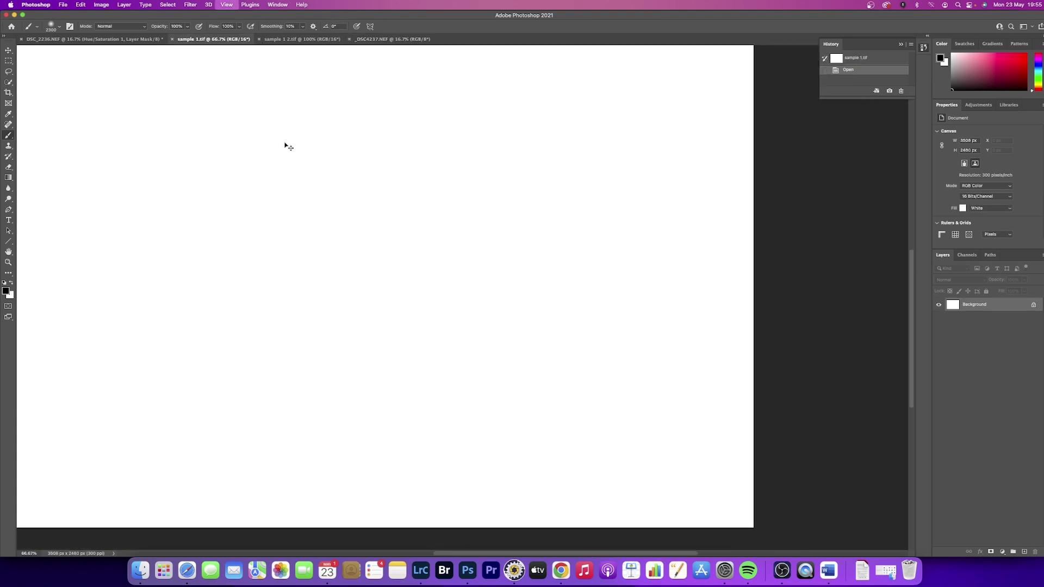
{"action": "key", "text": "super+minus"}
{"action": "key", "text": "super+minus"}
{"action": "scroll", "coordinate": [294, 151], "scroll_direction": "up", "scroll_amount": 5}
{"action": "scroll", "coordinate": [295, 153], "scroll_direction": "left", "scroll_amount": 10}
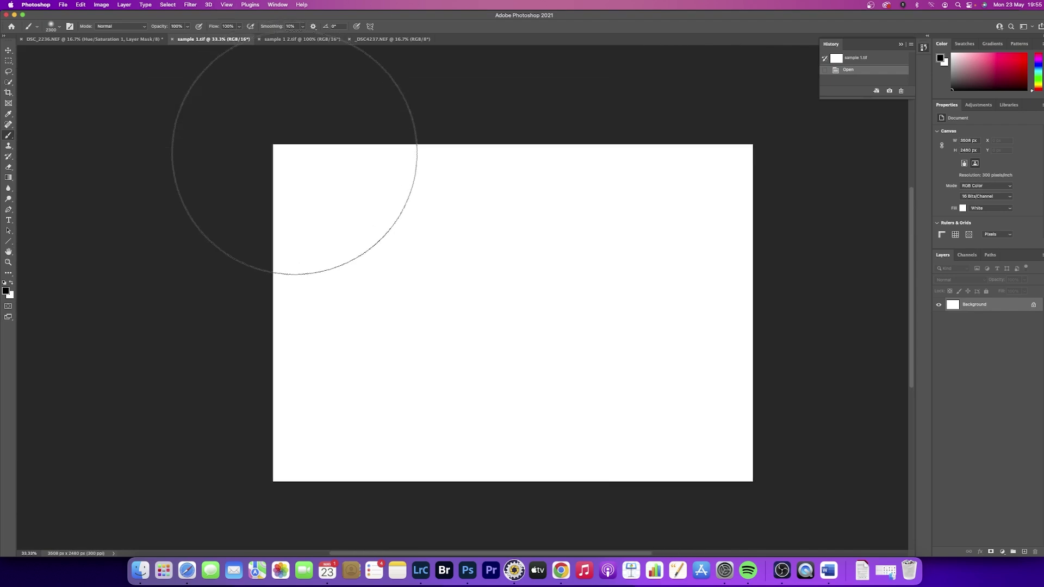
{"action": "scroll", "coordinate": [295, 152], "scroll_direction": "right", "scroll_amount": 3}
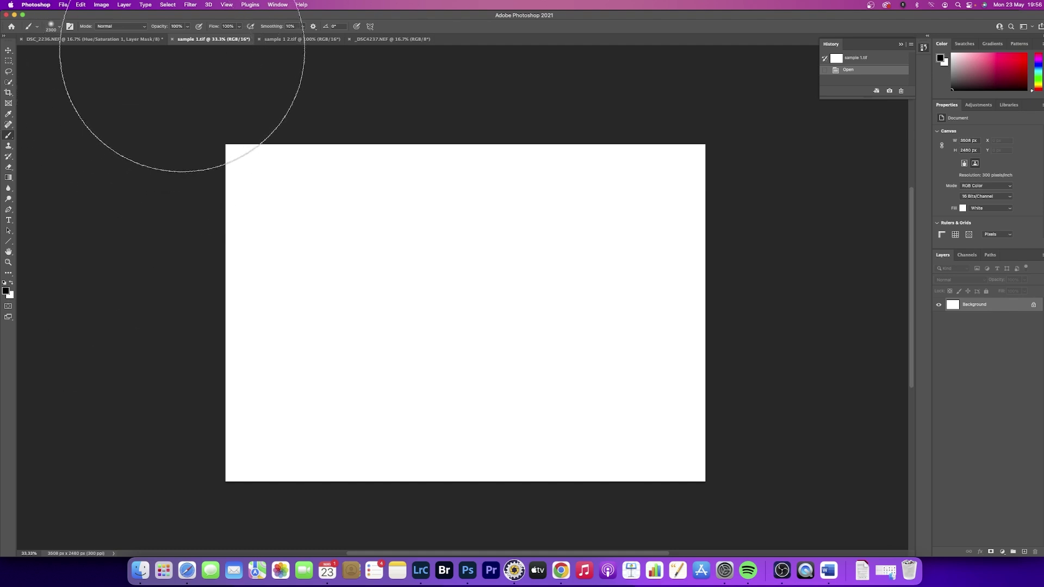
{"action": "left_click", "coordinate": [60, 27]}
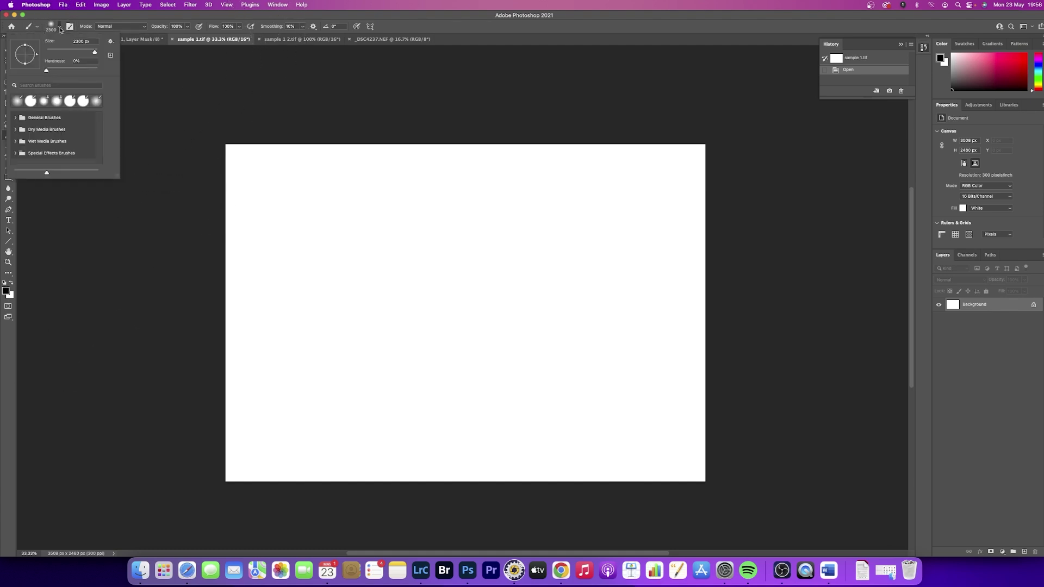
{"action": "left_click", "coordinate": [43, 71]}
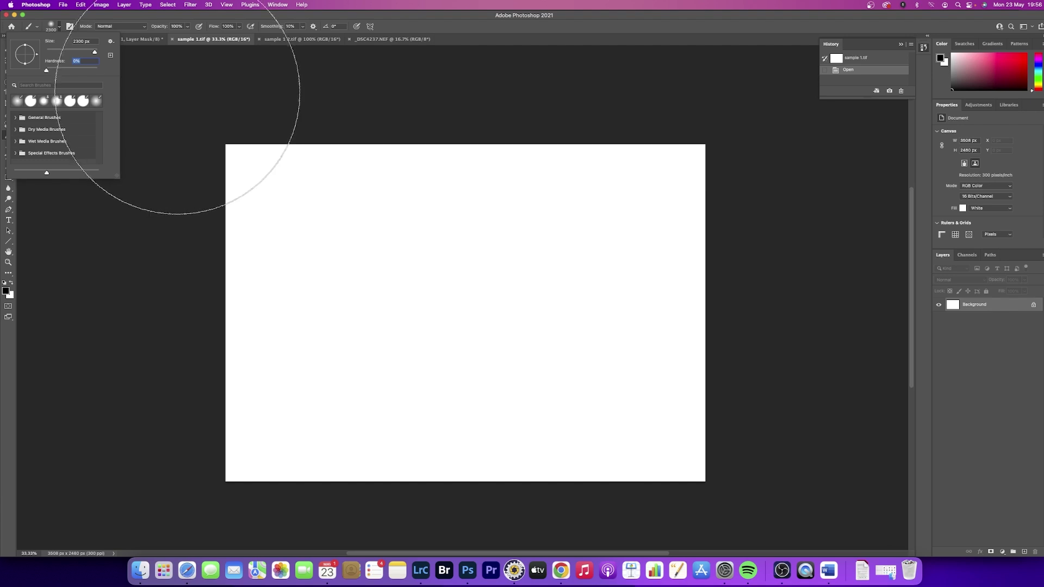
{"action": "left_click", "coordinate": [231, 165]}
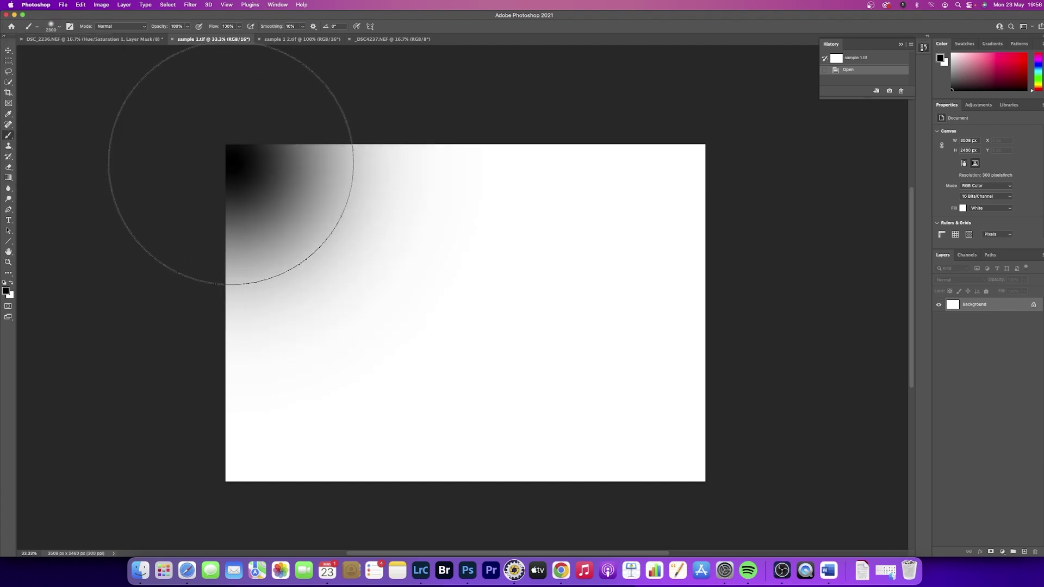
{"action": "mouse_move", "coordinate": [293, 170]}
{"action": "left_mouse_down"}
{"action": "mouse_move", "coordinate": [489, 156]}
{"action": "mouse_move", "coordinate": [562, 168]}
{"action": "mouse_move", "coordinate": [765, 168]}
{"action": "left_mouse_up"}
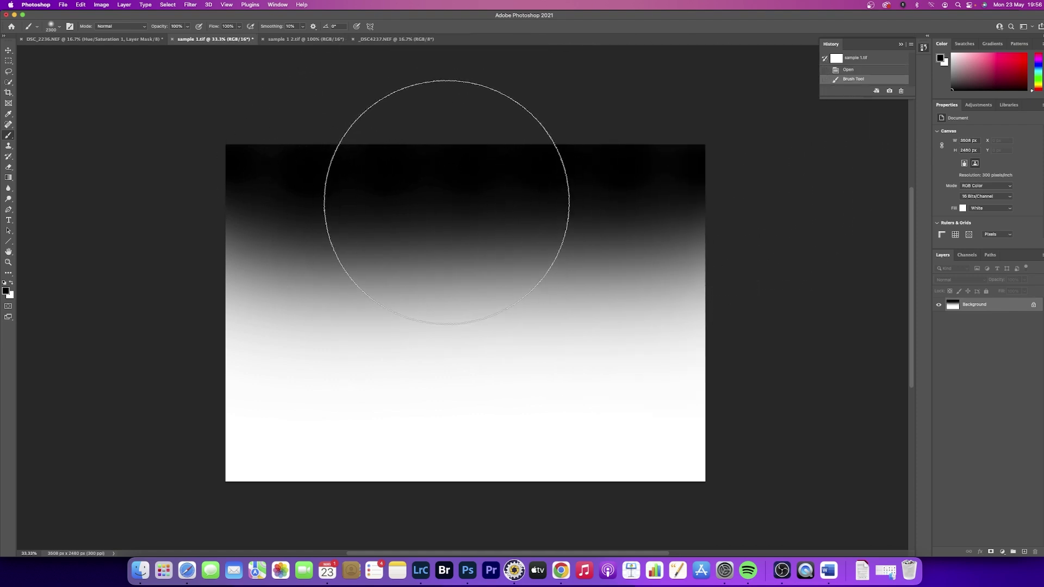
Lower the brush opacity to 28% and paint two overlapping black passes along the bottom of sample 1.tif
{"action": "left_click", "coordinate": [188, 26]}
{"action": "left_click_drag", "start_coordinate": [188, 38], "coordinate": [161, 39]}
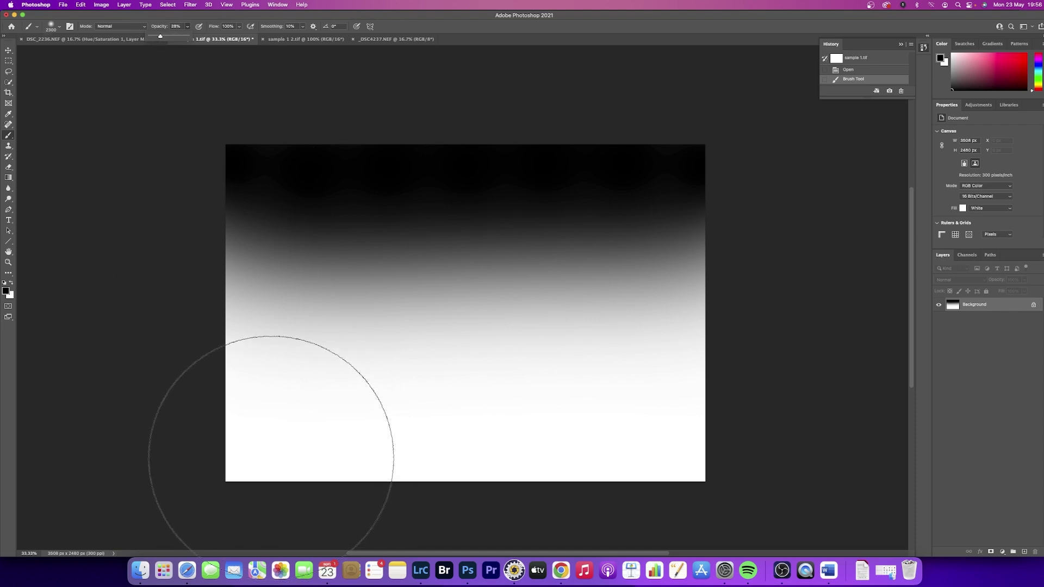
{"action": "left_click_drag", "start_coordinate": [226, 462], "coordinate": [786, 497]}
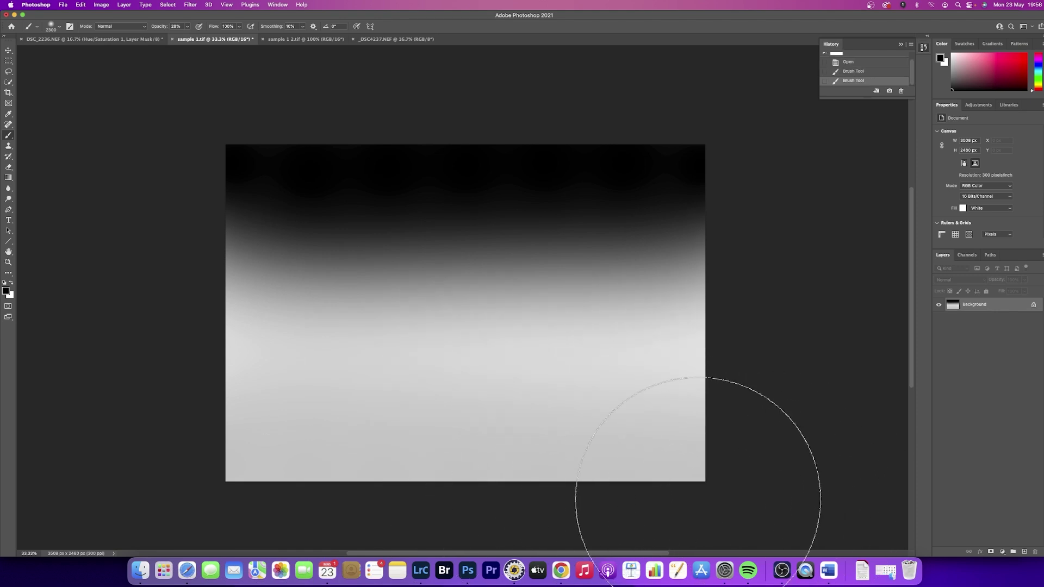
{"action": "left_click_drag", "start_coordinate": [698, 499], "coordinate": [92, 474]}
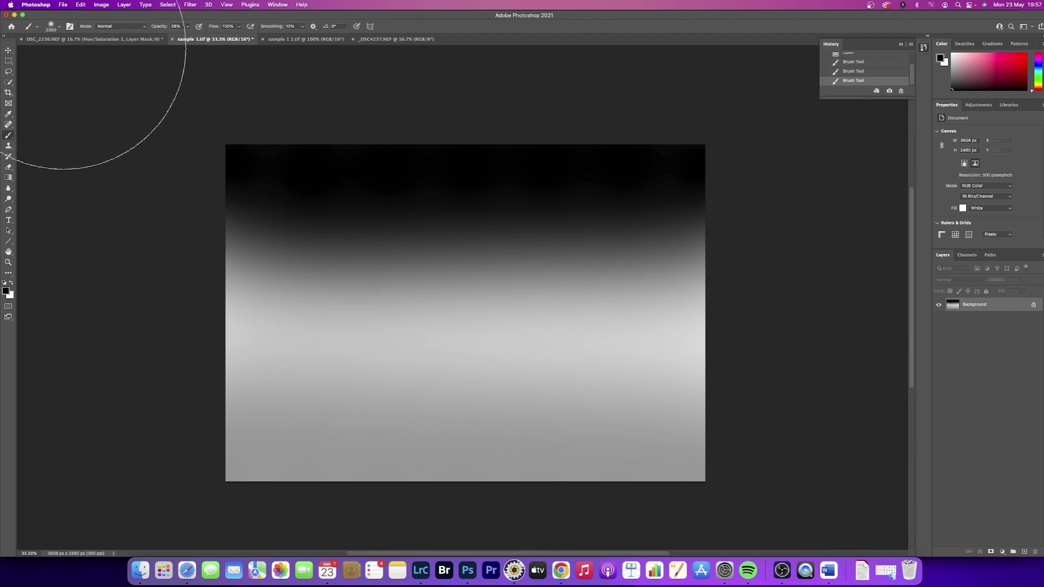
On sample 1 2.tif, set the brush to maximum hardness and 100% opacity and paint a black band across the upper part
{"action": "left_click", "coordinate": [60, 27]}
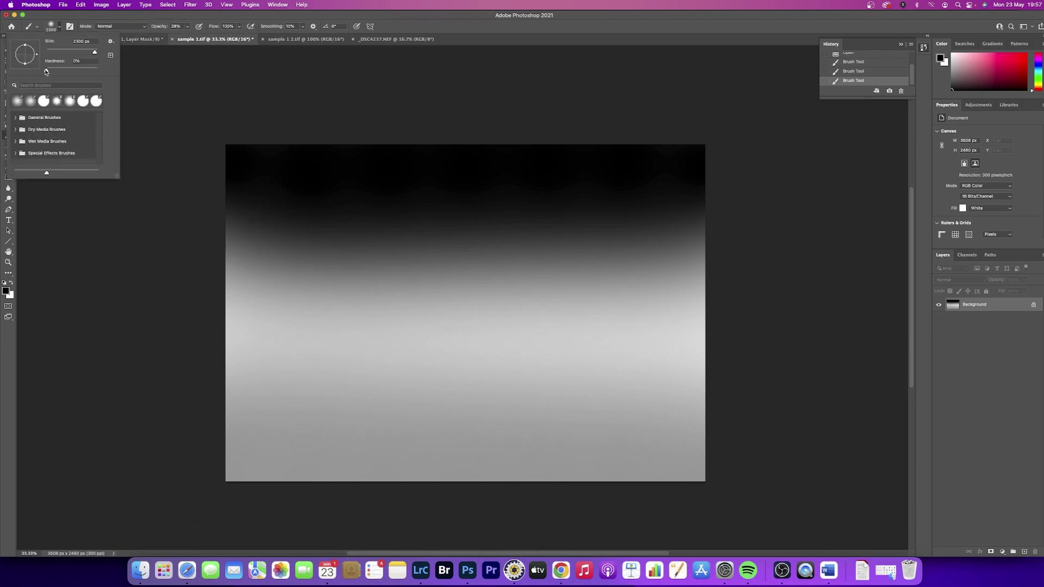
{"action": "left_click", "coordinate": [307, 39]}
{"action": "key", "text": "super+minus"}
{"action": "key", "text": "super+minus"}
{"action": "key", "text": "super+minus"}
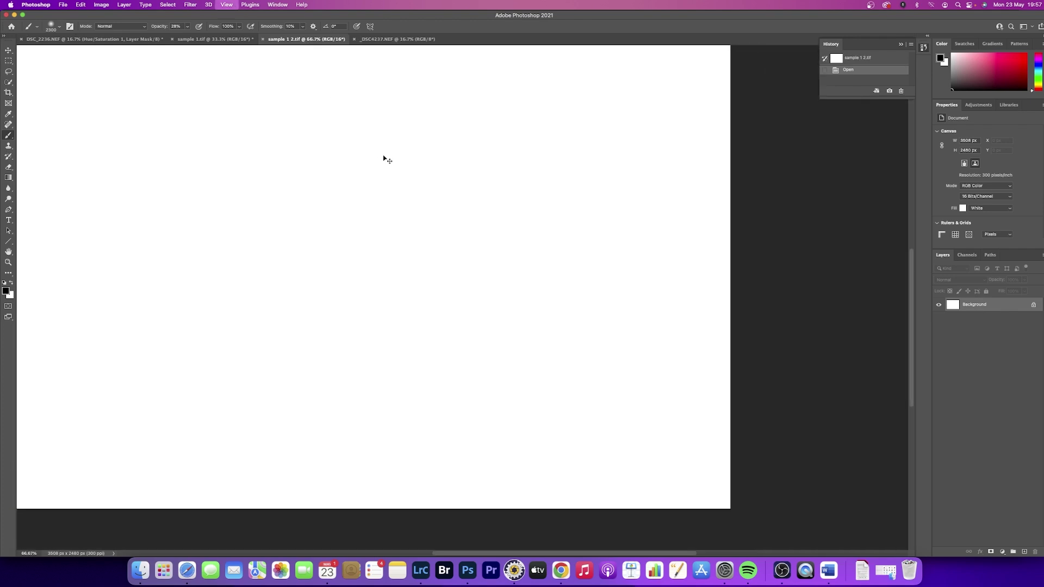
{"action": "scroll", "coordinate": [380, 157], "scroll_direction": "up", "scroll_amount": 4}
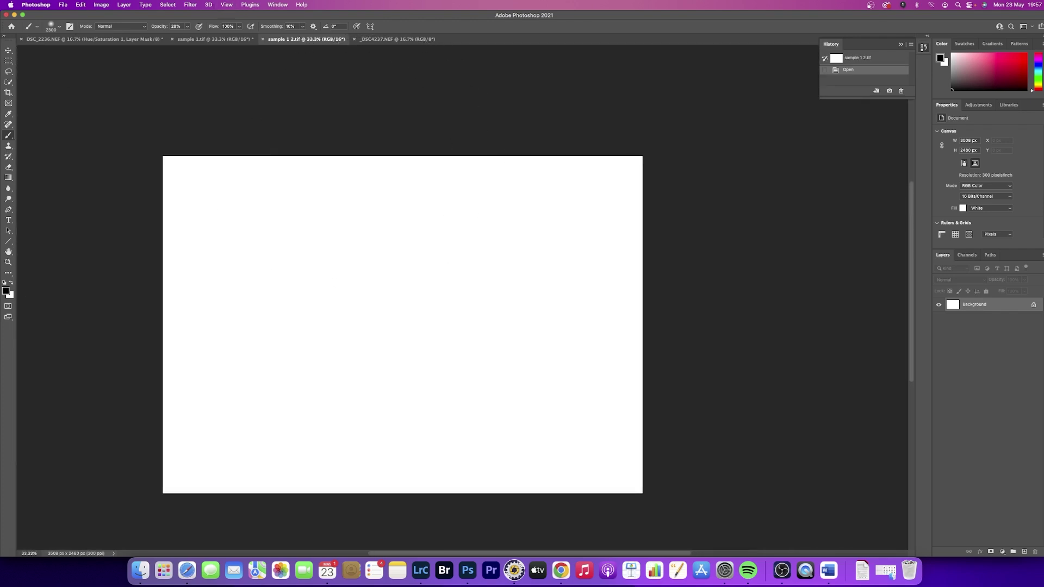
{"action": "left_click", "coordinate": [59, 26]}
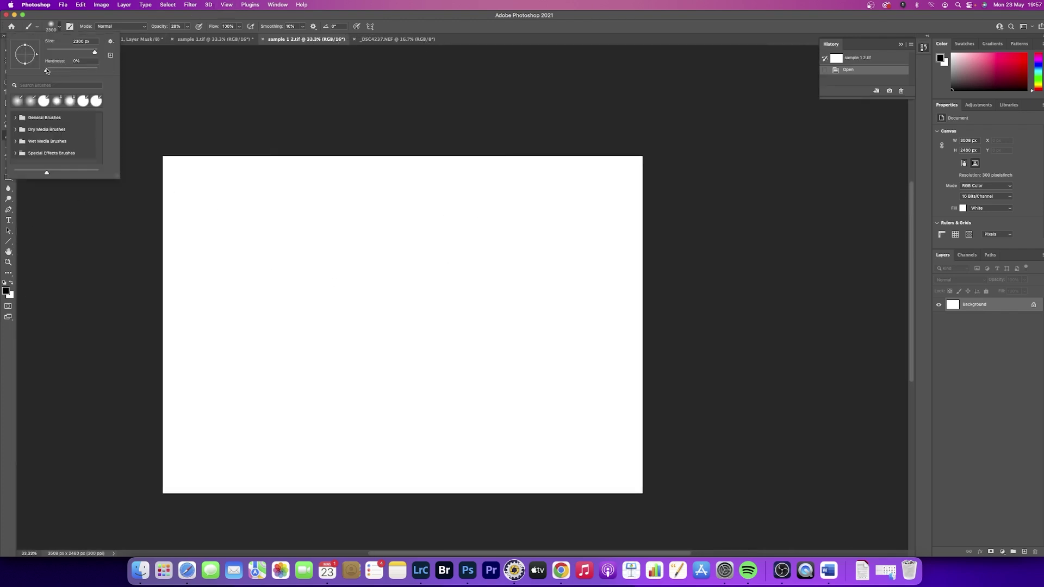
{"action": "left_click_drag", "start_coordinate": [46, 70], "coordinate": [114, 76]}
{"action": "left_click", "coordinate": [187, 26]}
{"action": "left_click_drag", "start_coordinate": [188, 39], "coordinate": [217, 40]}
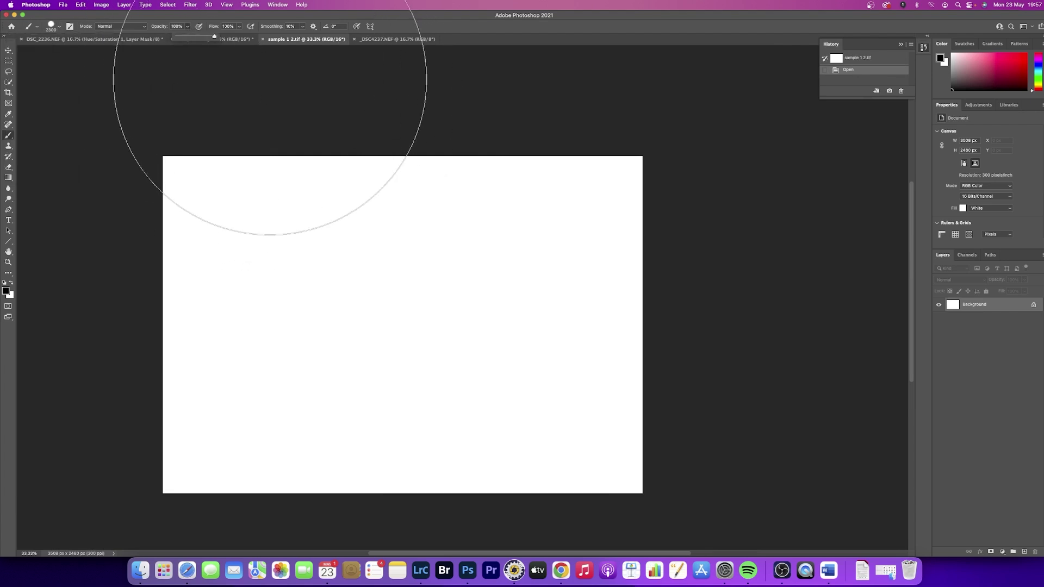
{"action": "left_click_drag", "start_coordinate": [163, 122], "coordinate": [645, 141]}
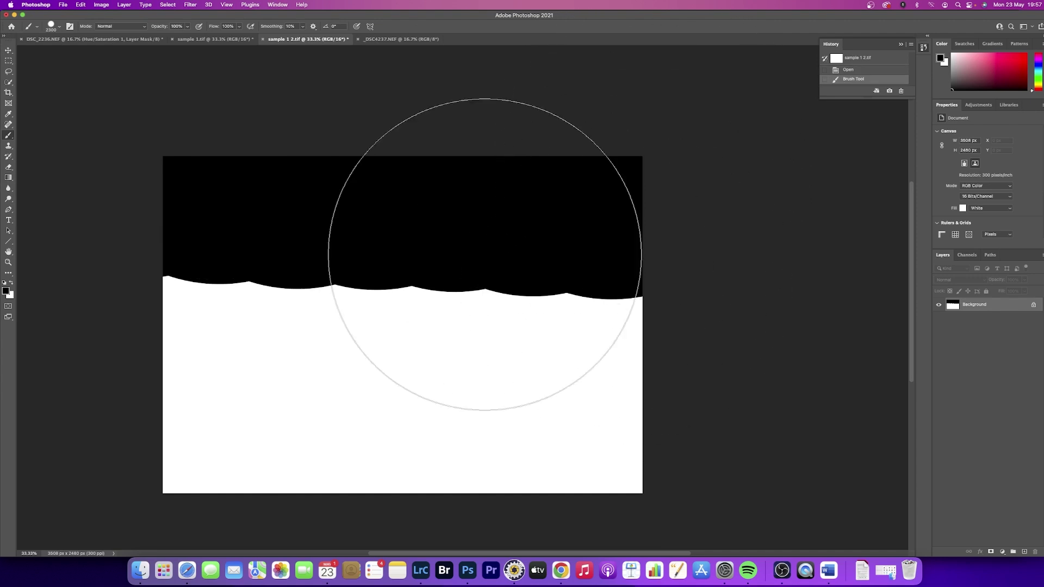
Reduce the brush to 27% opacity and 900 px and paint two overlapping black passes along the bottom of sample 1 2.tif
{"action": "left_click", "coordinate": [187, 26]}
{"action": "left_click_drag", "start_coordinate": [187, 38], "coordinate": [159, 38]}
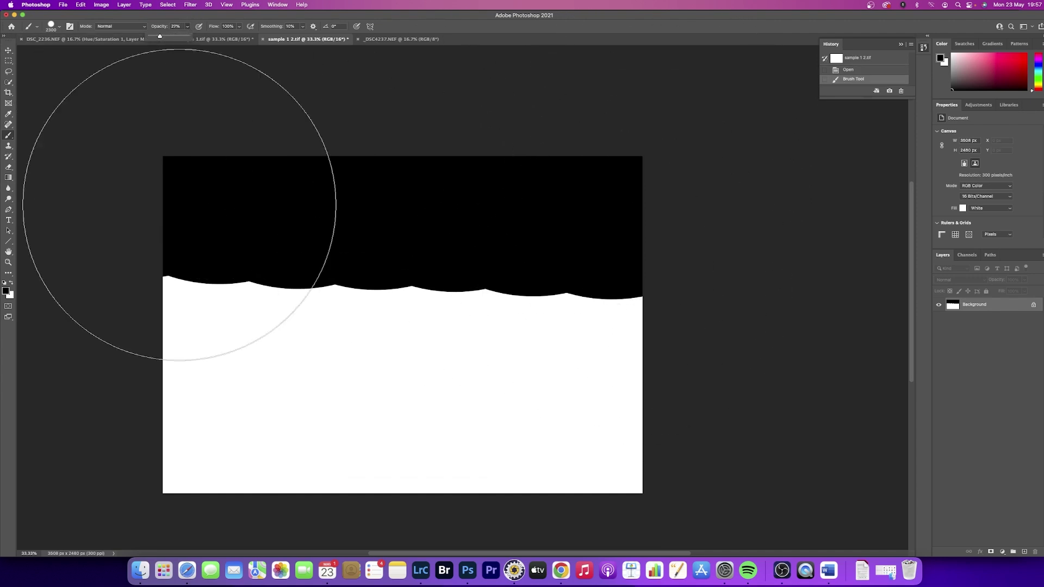
{"action": "key", "text": "bracketleft"}
{"action": "key", "text": "bracketleft"}
{"action": "key", "text": "bracketleft"}
{"action": "key", "text": "bracketleft"}
{"action": "key", "text": "bracketleft"}
{"action": "key", "text": "bracketleft"}
{"action": "key", "text": "bracketleft"}
{"action": "key", "text": "bracketleft"}
{"action": "key", "text": "bracketleft"}
{"action": "key", "text": "bracketleft"}
{"action": "key", "text": "bracketleft"}
{"action": "key", "text": "bracketleft"}
{"action": "key", "text": "bracketleft"}
{"action": "key", "text": "bracketleft"}
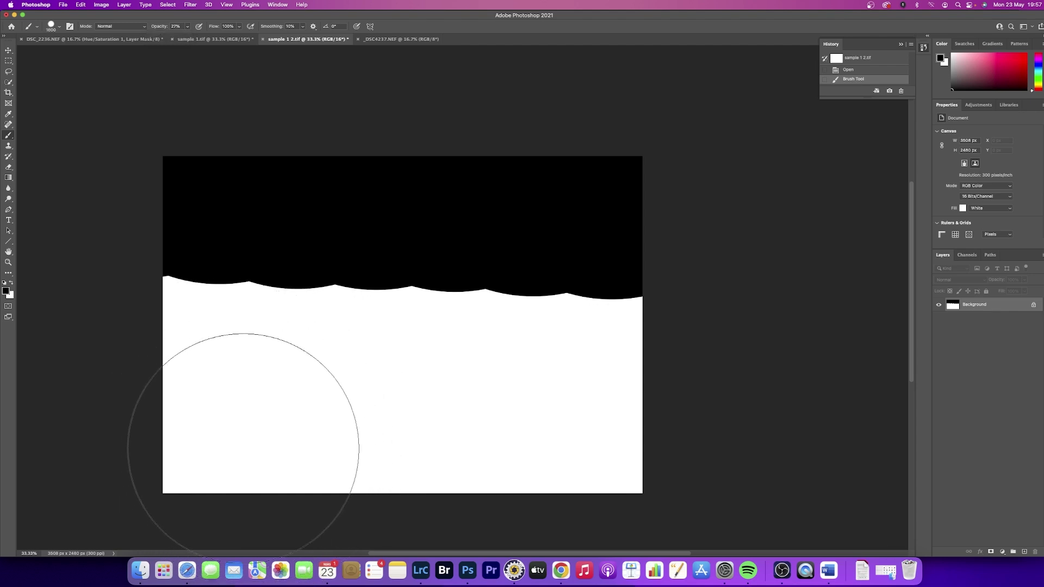
{"action": "mouse_move", "coordinate": [122, 452]}
{"action": "left_mouse_down"}
{"action": "mouse_move", "coordinate": [357, 487]}
{"action": "mouse_move", "coordinate": [706, 484]}
{"action": "left_mouse_up"}
{"action": "left_click_drag", "start_coordinate": [706, 485], "coordinate": [11, 454]}
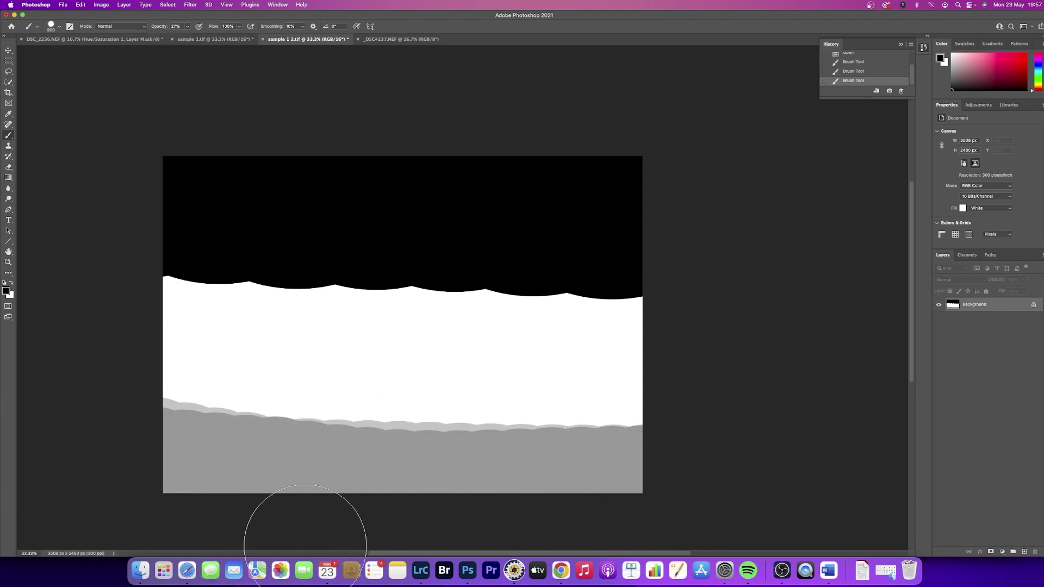
Compare the soft brush strokes in sample 1.tif with the hard brush strokes in sample 1 2.tif
{"action": "left_click", "coordinate": [227, 39]}
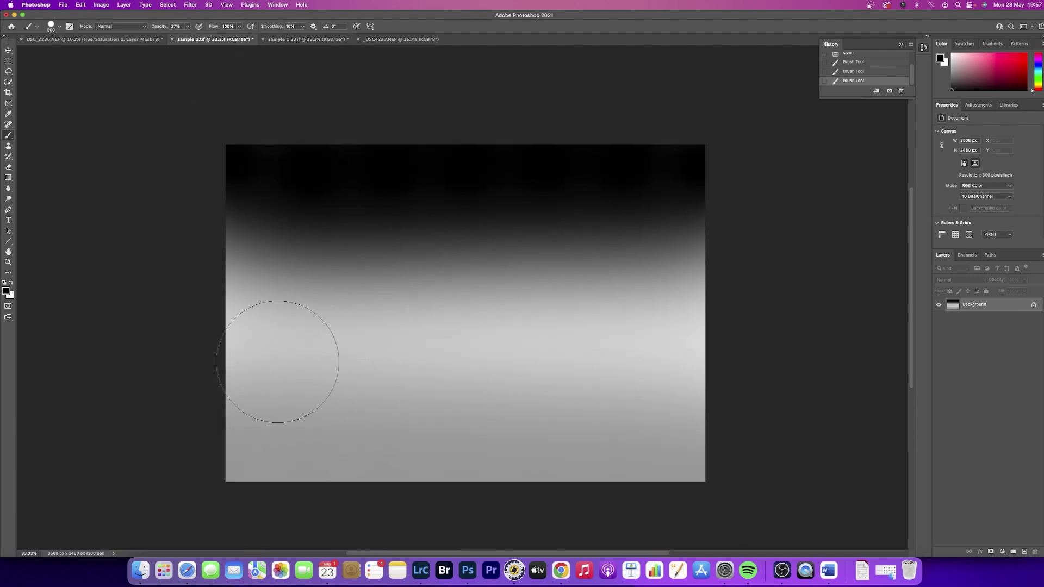
{"action": "left_click", "coordinate": [286, 39]}
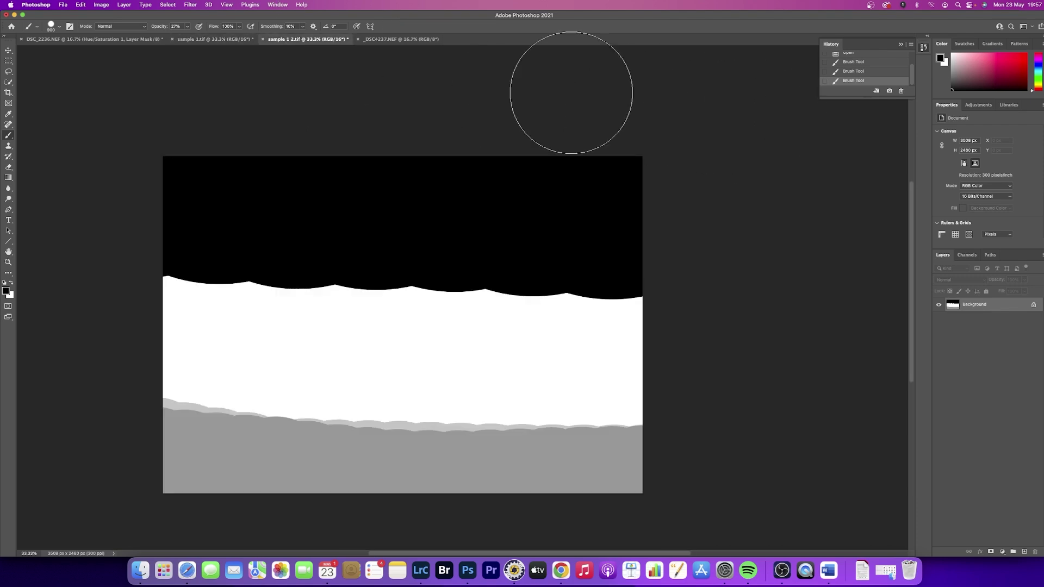
Switch to the DSC_2236.NEF lake photo and set the brush hardness to 0%
{"action": "left_click", "coordinate": [112, 40]}
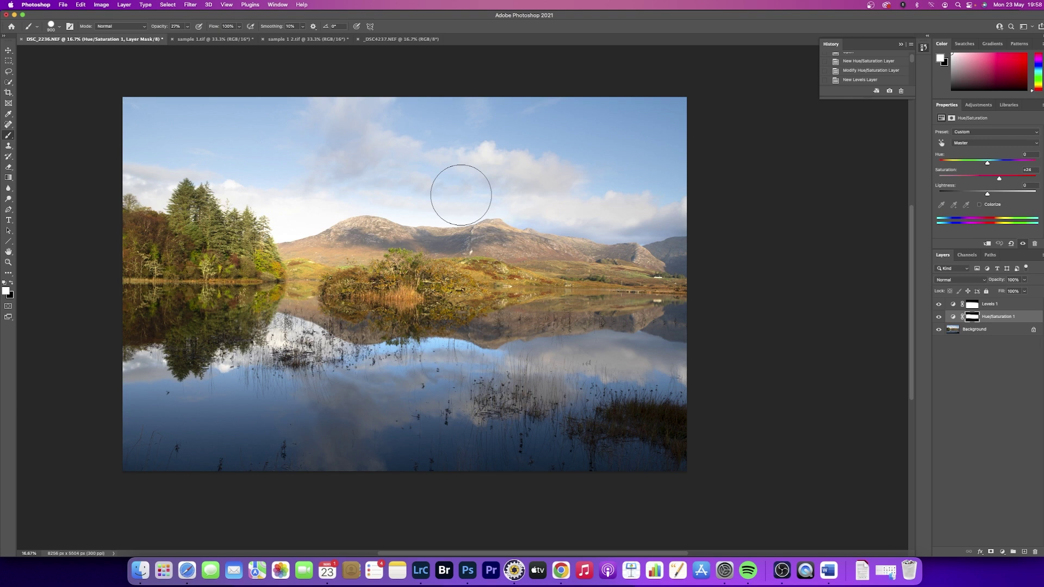
{"action": "left_click", "coordinate": [59, 27]}
{"action": "left_click_drag", "start_coordinate": [97, 70], "coordinate": [35, 72]}
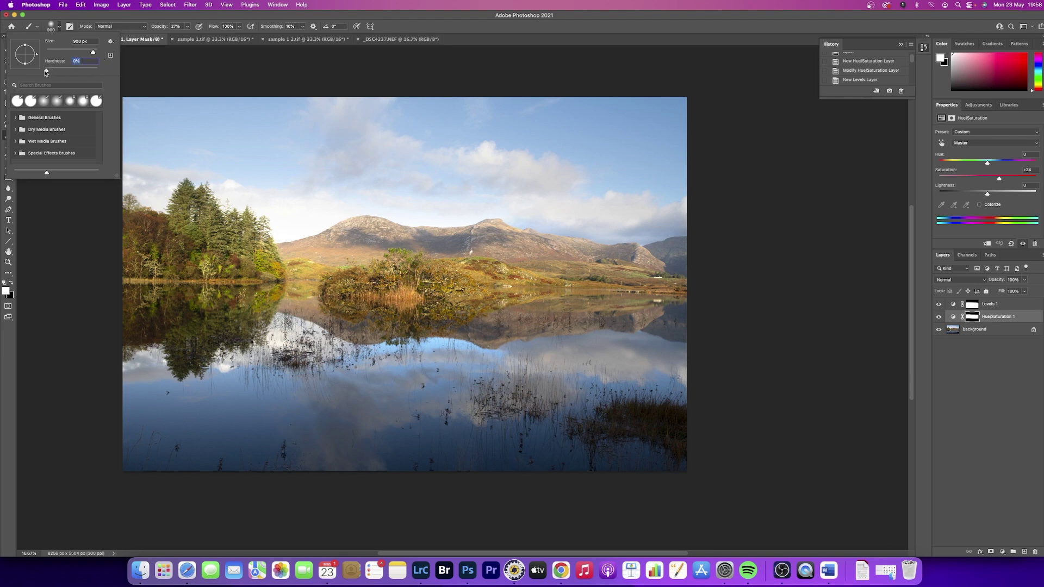
{"action": "left_click", "coordinate": [249, 65]}
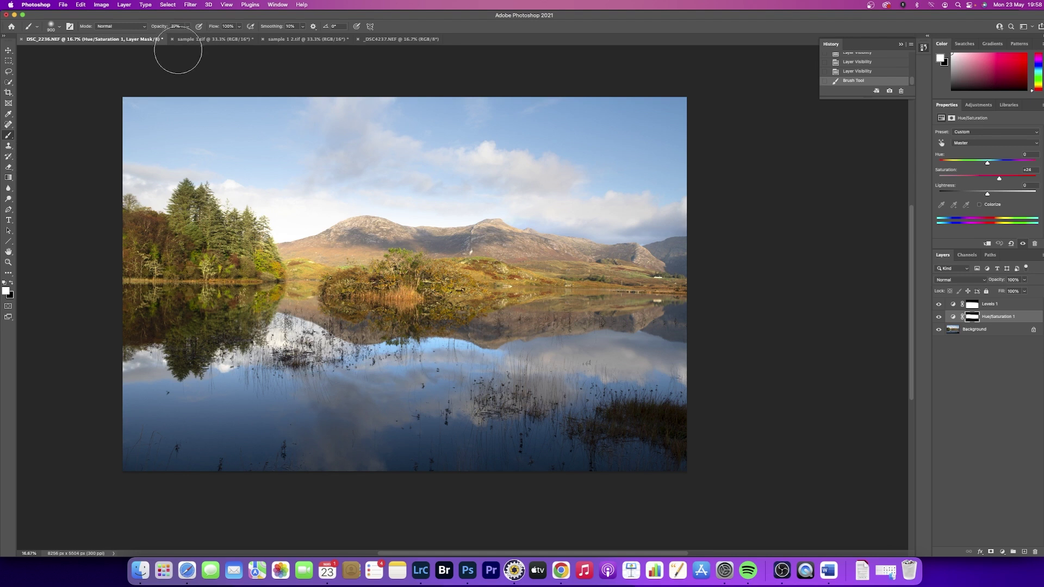
Inspect the Levels 1 layer mask on its own and return to the full photo view
{"action": "left_click", "coordinate": [971, 304]}
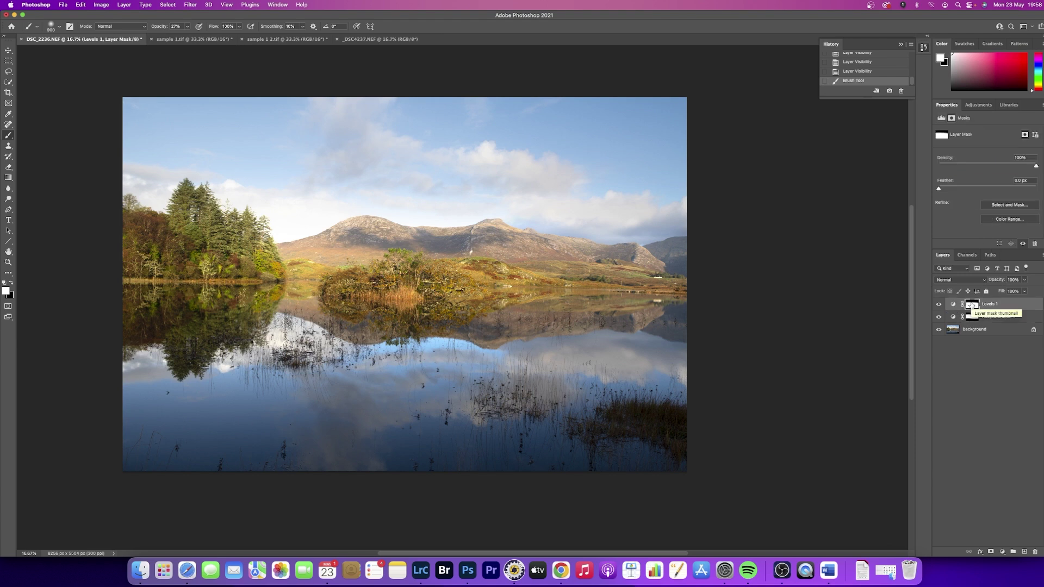
{"action": "left_click", "coordinate": [971, 305], "text": "alt"}
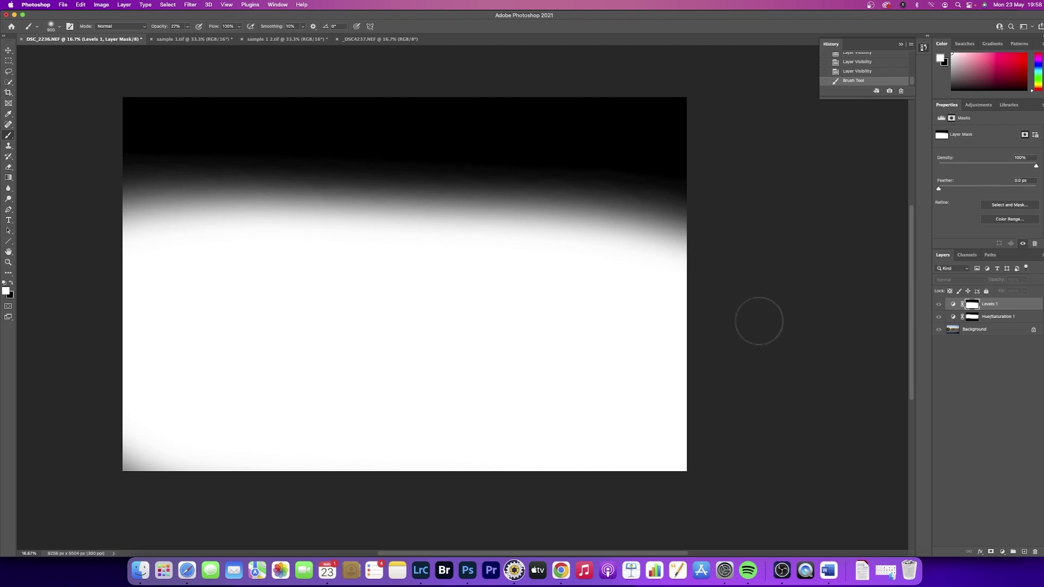
{"action": "scroll", "coordinate": [823, 339], "scroll_direction": "up", "scroll_amount": 1}
{"action": "left_click", "coordinate": [975, 306], "text": "alt"}
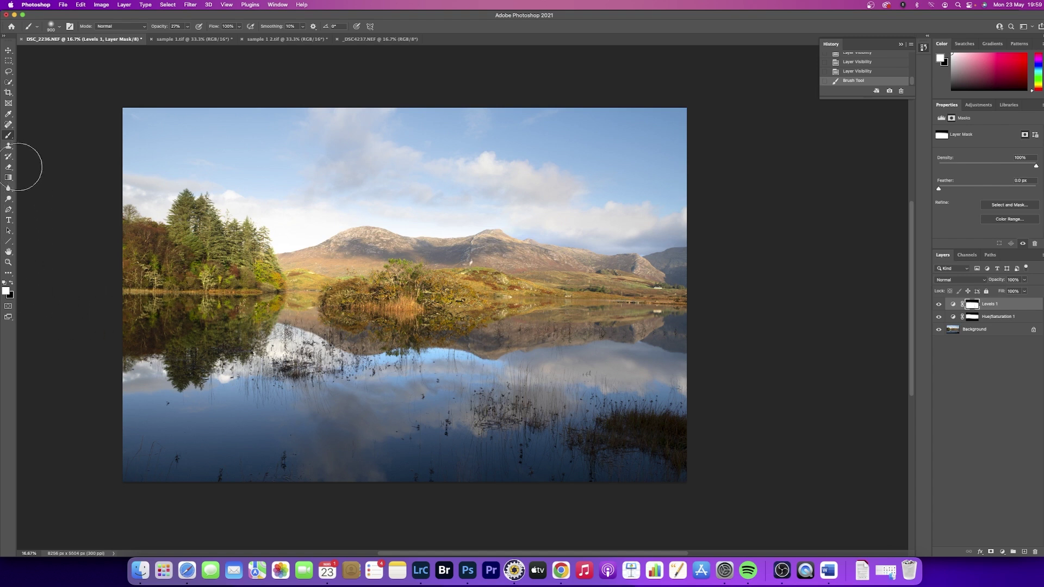
Paint white across the sky on the Levels 1 mask with a 3500 px brush at 100% opacity, and make black the foreground colour
{"action": "left_click", "coordinate": [187, 28]}
{"action": "left_click_drag", "start_coordinate": [187, 30], "coordinate": [216, 36]}
{"action": "key", "text": "bracketright"}
{"action": "key", "text": "bracketright"}
{"action": "key", "text": "bracketright"}
{"action": "key", "text": "bracketright"}
{"action": "key", "text": "bracketright"}
{"action": "key", "text": "bracketright"}
{"action": "key", "text": "bracketright"}
{"action": "key", "text": "bracketright"}
{"action": "key", "text": "bracketright"}
{"action": "key", "text": "bracketright"}
{"action": "key", "text": "bracketright"}
{"action": "key", "text": "bracketright"}
{"action": "key", "text": "bracketright"}
{"action": "key", "text": "bracketright"}
{"action": "key", "text": "bracketright"}
{"action": "key", "text": "bracketright"}
{"action": "key", "text": "bracketright"}
{"action": "key", "text": "bracketright"}
{"action": "key", "text": "bracketright"}
{"action": "key", "text": "bracketright"}
{"action": "key", "text": "bracketright"}
{"action": "key", "text": "bracketright"}
{"action": "key", "text": "bracketright"}
{"action": "key", "text": "bracketright"}
{"action": "key", "text": "bracketright"}
{"action": "key", "text": "bracketright"}
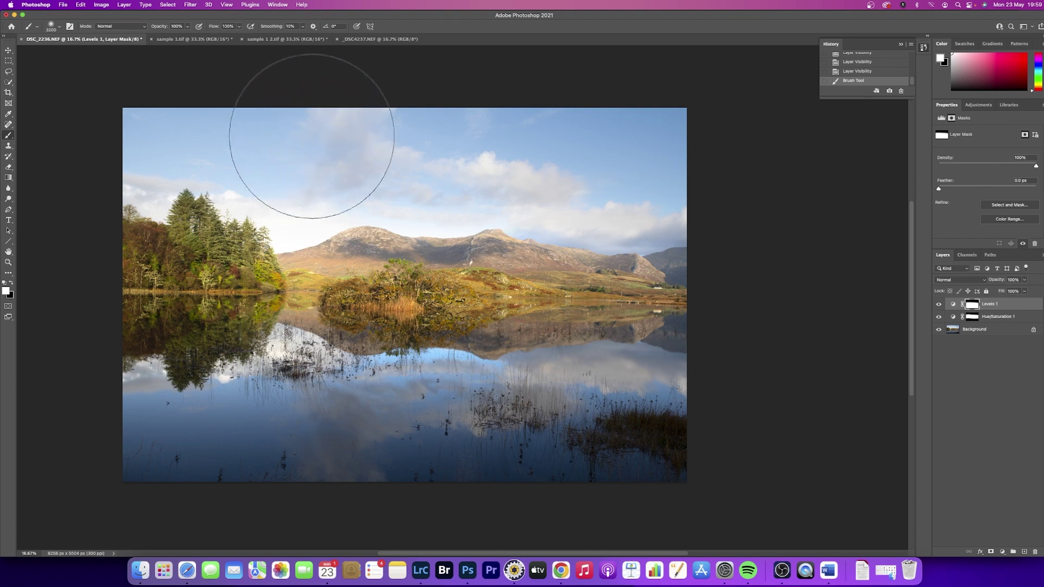
{"action": "mouse_move", "coordinate": [201, 137]}
{"action": "left_mouse_down"}
{"action": "mouse_move", "coordinate": [466, 142]}
{"action": "mouse_move", "coordinate": [265, 153]}
{"action": "mouse_move", "coordinate": [600, 160]}
{"action": "mouse_move", "coordinate": [0, 156]}
{"action": "mouse_move", "coordinate": [225, 157]}
{"action": "mouse_move", "coordinate": [109, 145]}
{"action": "mouse_move", "coordinate": [756, 167]}
{"action": "left_mouse_up"}
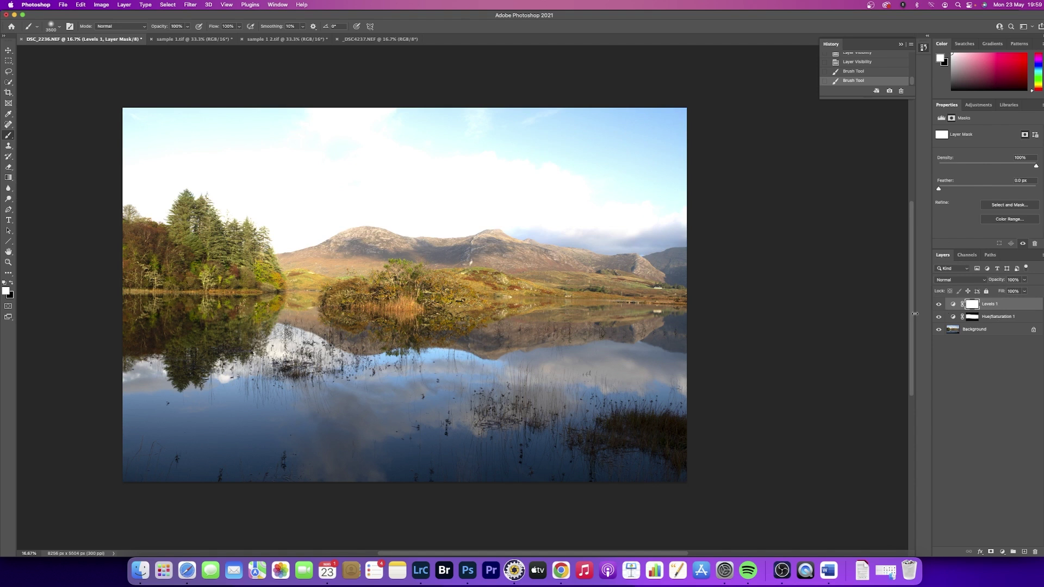
{"action": "left_click", "coordinate": [12, 284]}
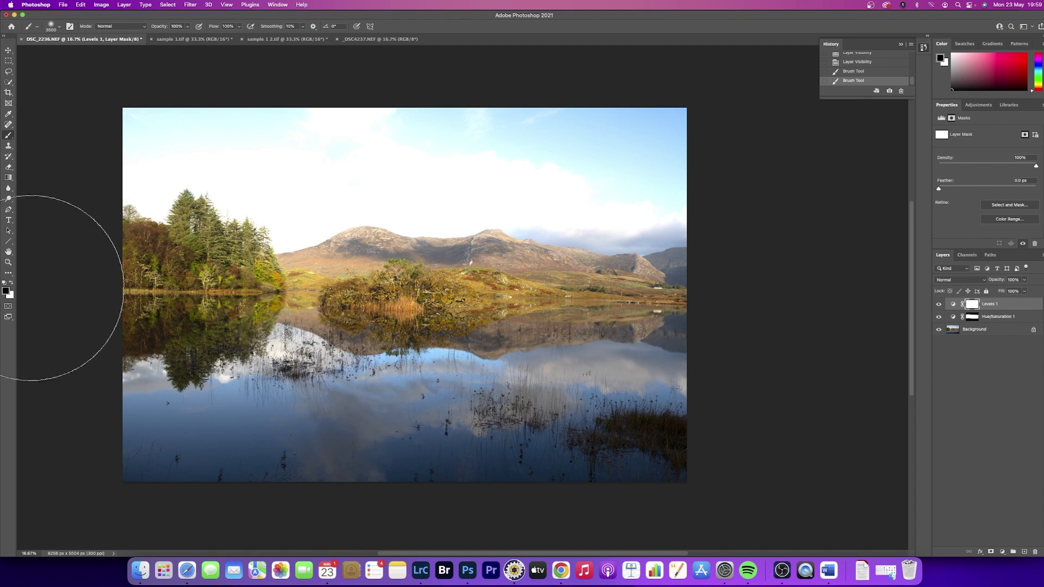
Try painting black across the sky on the Levels 1 mask with the brush at 100% hardness and 100% opacity
{"action": "left_click", "coordinate": [188, 26]}
{"action": "left_click_drag", "start_coordinate": [189, 37], "coordinate": [162, 38]}
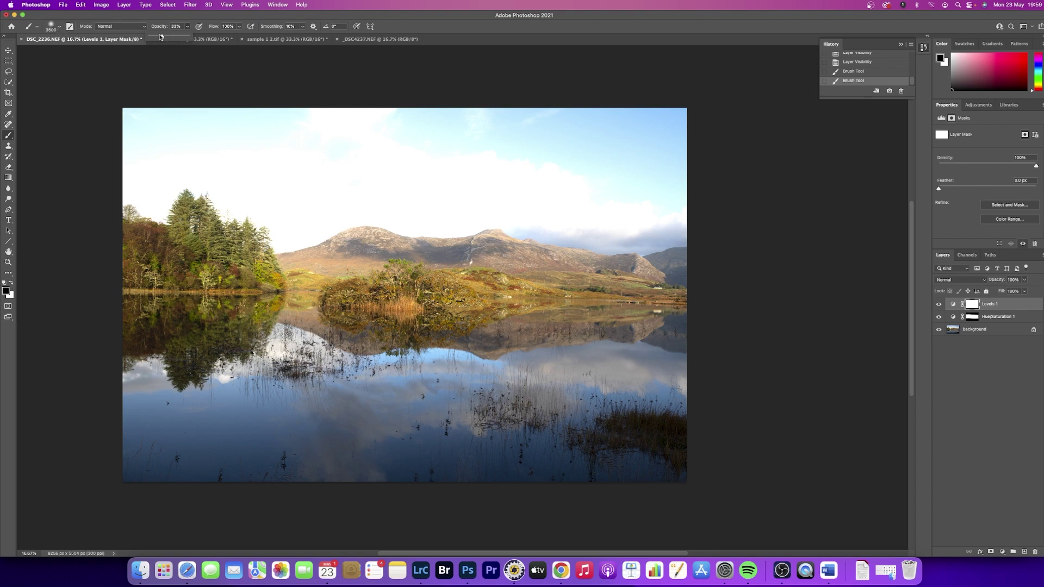
{"action": "left_click_drag", "start_coordinate": [162, 37], "coordinate": [191, 37]}
{"action": "left_click", "coordinate": [59, 26]}
{"action": "left_click_drag", "start_coordinate": [46, 71], "coordinate": [98, 71]}
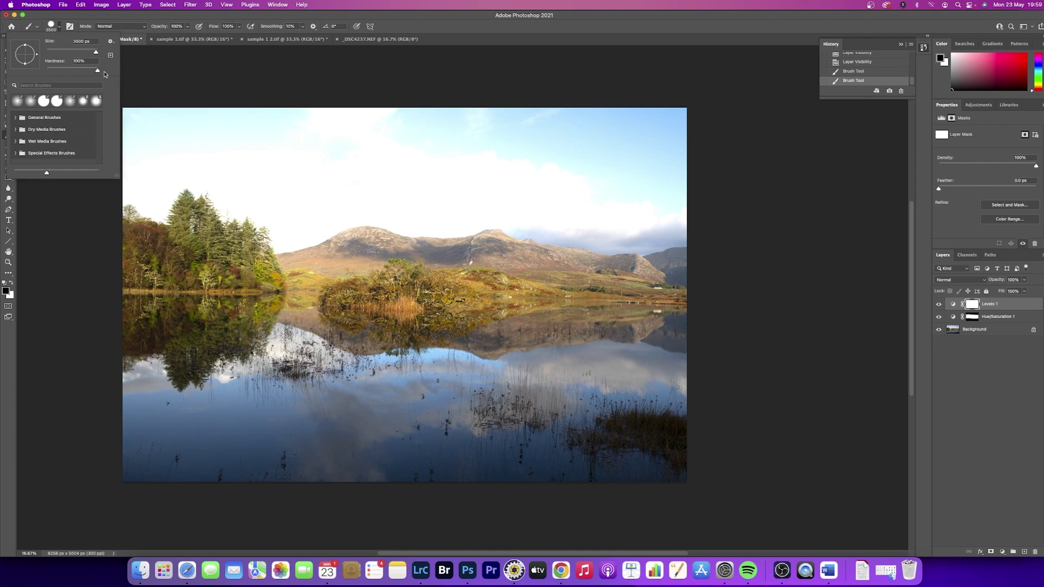
{"action": "left_click_drag", "start_coordinate": [227, 122], "coordinate": [693, 118]}
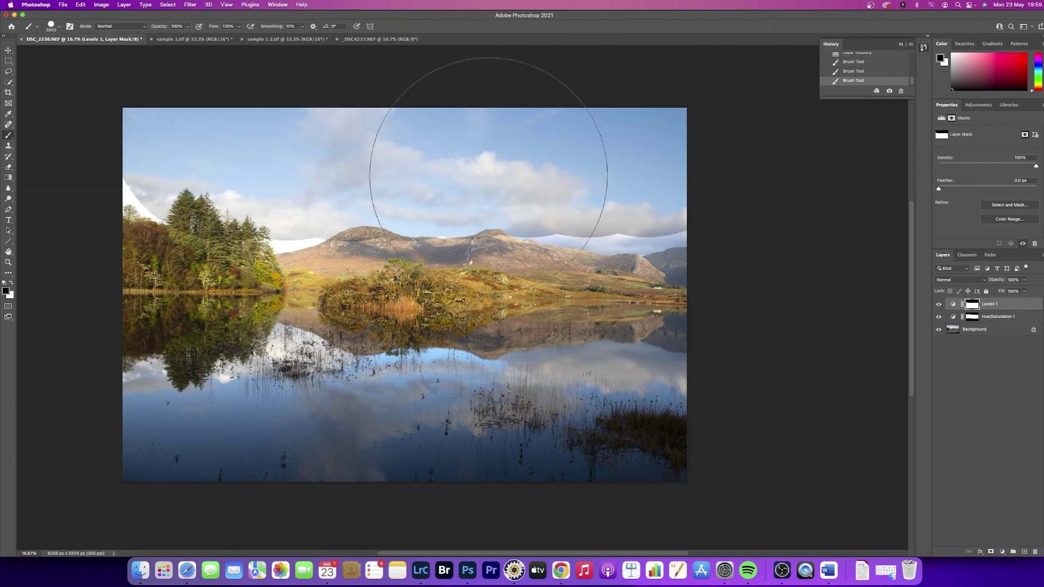
Undo the hard-edged black stroke, going back to the white-painted Levels 1 mask
{"action": "left_click", "coordinate": [853, 57]}
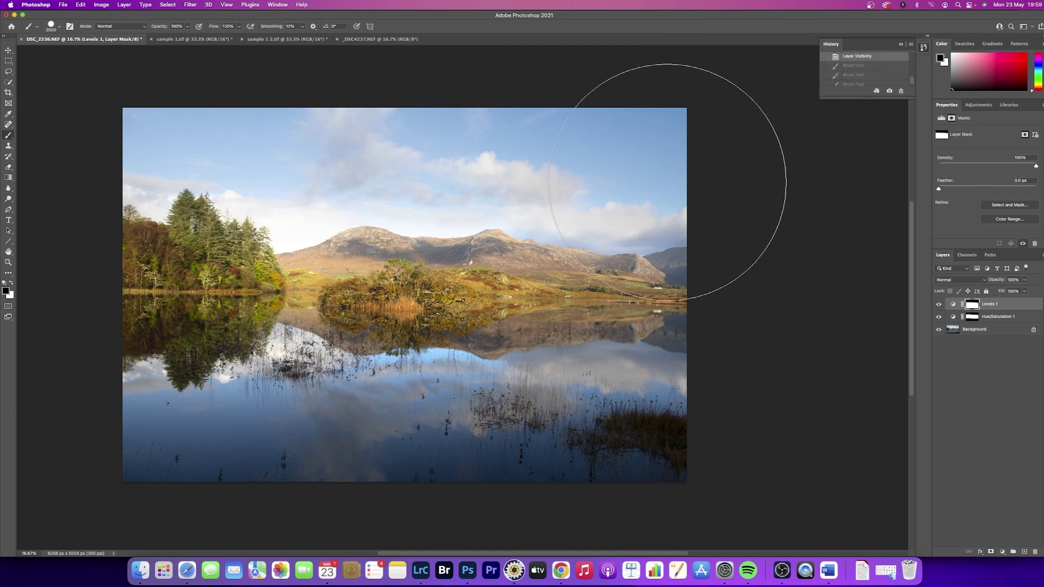
{"action": "key", "text": "super+shift+z"}
{"action": "key", "text": "super+shift+z"}
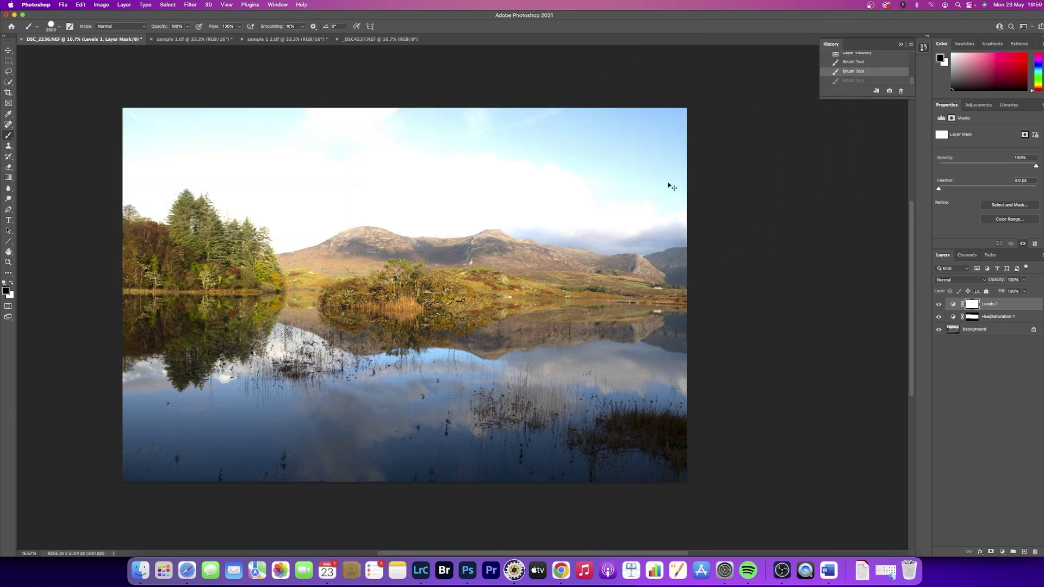
Set the brush to 21% opacity and 0% hardness and paint black over the sky on the Levels 1 mask
{"action": "left_click", "coordinate": [187, 26]}
{"action": "left_click_drag", "start_coordinate": [187, 39], "coordinate": [158, 39]}
{"action": "left_click", "coordinate": [58, 27]}
{"action": "left_click_drag", "start_coordinate": [100, 73], "coordinate": [47, 72]}
{"action": "mouse_move", "coordinate": [241, 96]}
{"action": "left_mouse_down"}
{"action": "mouse_move", "coordinate": [466, 108]}
{"action": "mouse_move", "coordinate": [500, 121]}
{"action": "mouse_move", "coordinate": [205, 111]}
{"action": "mouse_move", "coordinate": [607, 122]}
{"action": "mouse_move", "coordinate": [225, 105]}
{"action": "mouse_move", "coordinate": [575, 120]}
{"action": "mouse_move", "coordinate": [272, 138]}
{"action": "mouse_move", "coordinate": [657, 152]}
{"action": "mouse_move", "coordinate": [527, 155]}
{"action": "mouse_move", "coordinate": [701, 179]}
{"action": "mouse_move", "coordinate": [499, 166]}
{"action": "mouse_move", "coordinate": [492, 153]}
{"action": "mouse_move", "coordinate": [459, 168]}
{"action": "left_mouse_up"}
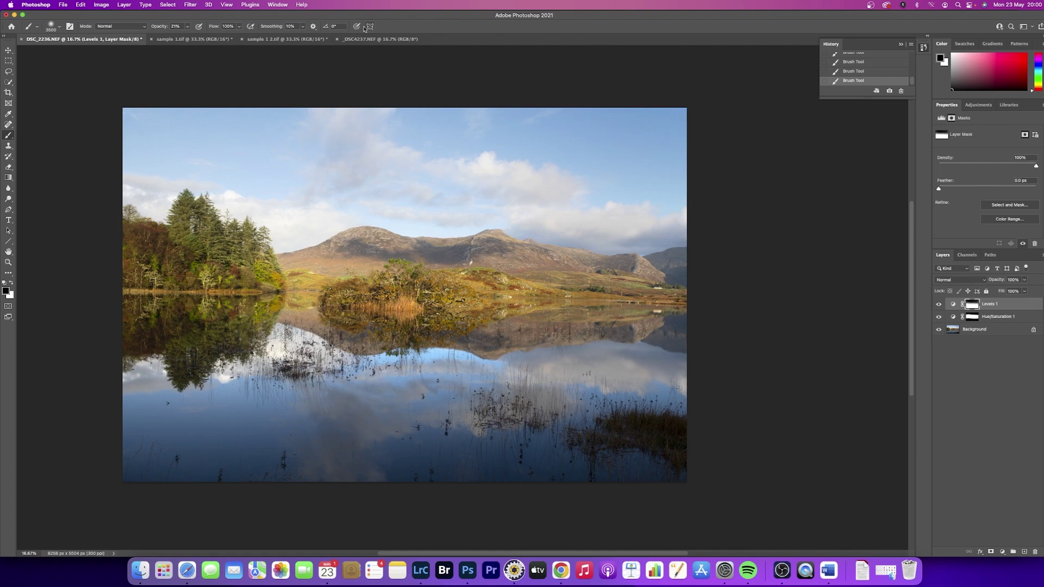
Look at the _DSC4237.NEF photo and the hard brush strokes in sample 1 2.tif, and return to DSC_2236.NEF
{"action": "left_click", "coordinate": [381, 39]}
{"action": "left_click", "coordinate": [312, 40]}
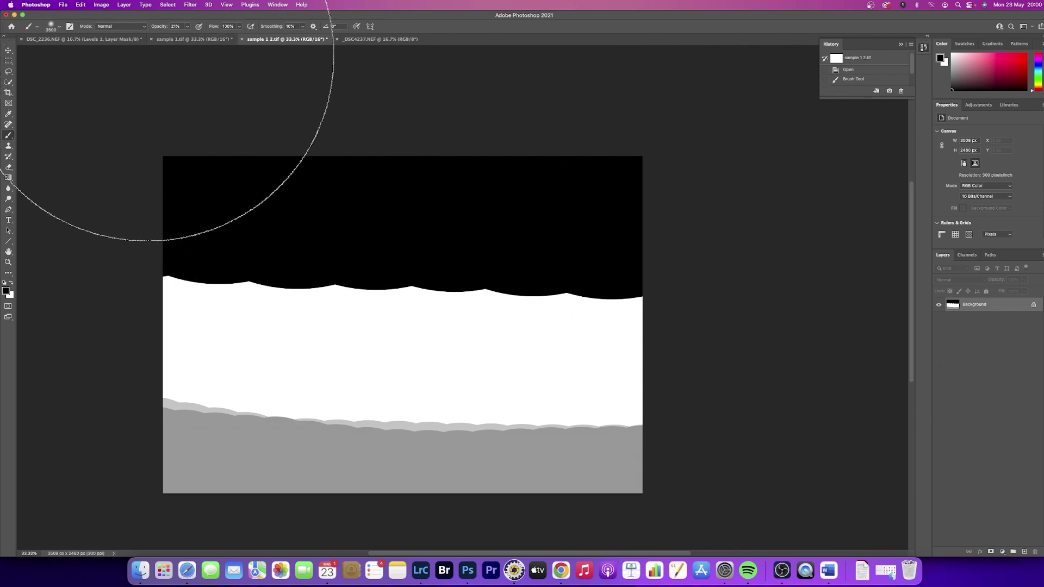
{"action": "left_click", "coordinate": [116, 40]}
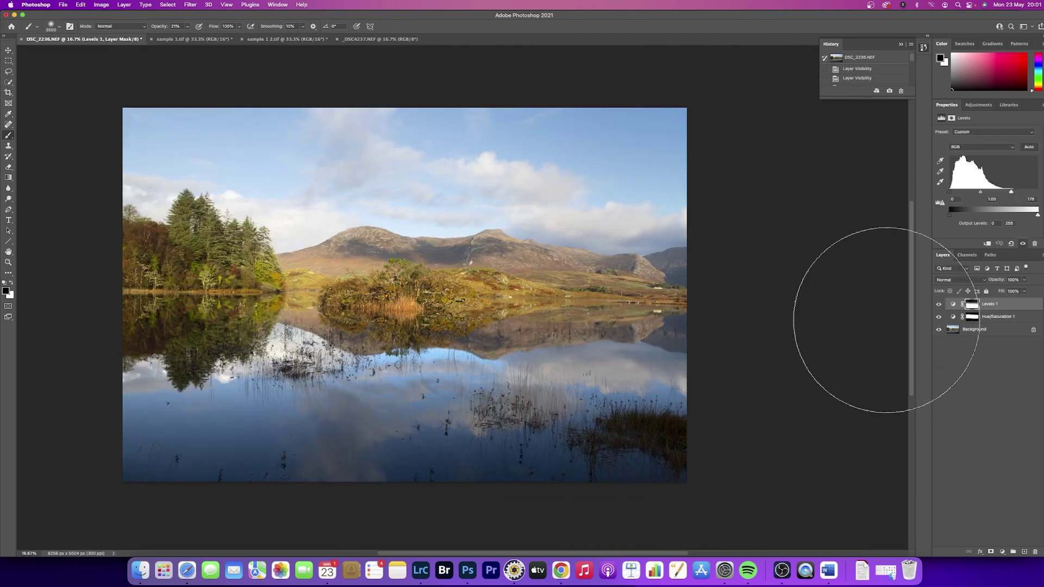
Compare the lake photo with and without the Levels 1 adjustment, leaving the layer visible
{"action": "left_click", "coordinate": [937, 304]}
{"action": "left_click", "coordinate": [937, 305]}
{"action": "left_click", "coordinate": [936, 305]}
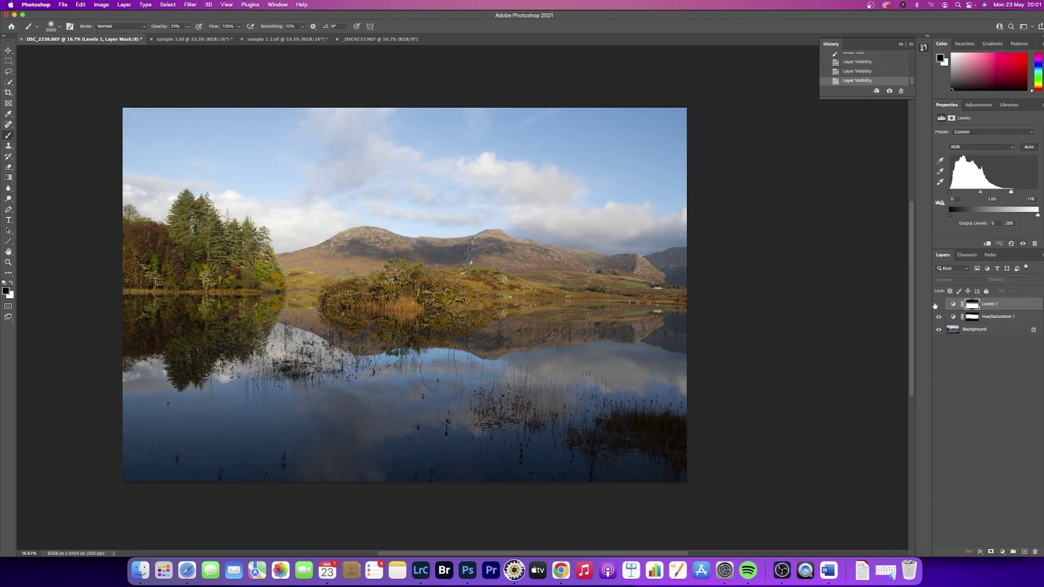
{"action": "left_click", "coordinate": [937, 305]}
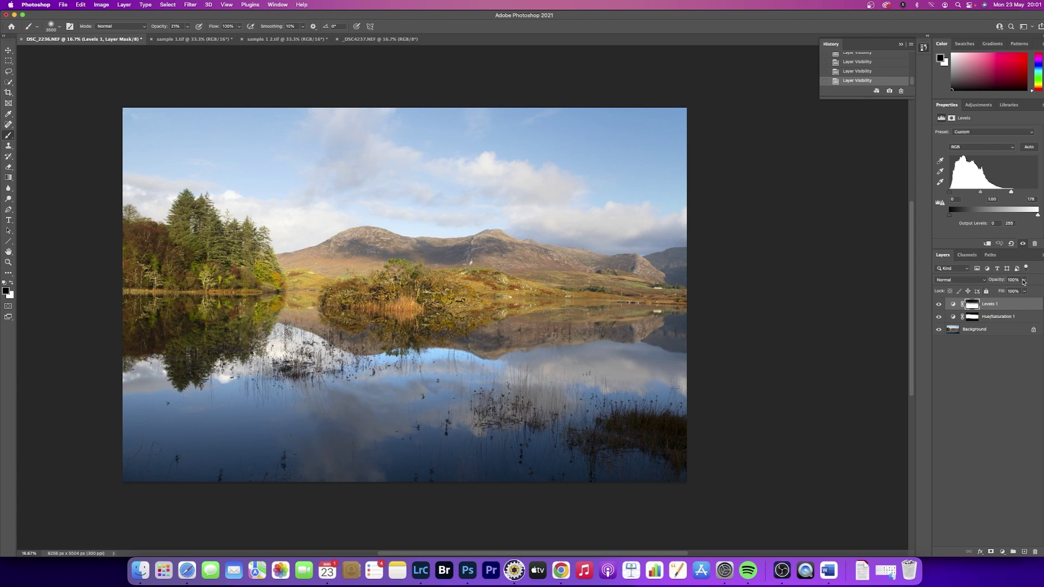
Lower the Levels 1 layer opacity to 0% and raise it again to 70%
{"action": "left_click", "coordinate": [1024, 280]}
{"action": "left_click_drag", "start_coordinate": [1025, 291], "coordinate": [977, 291]}
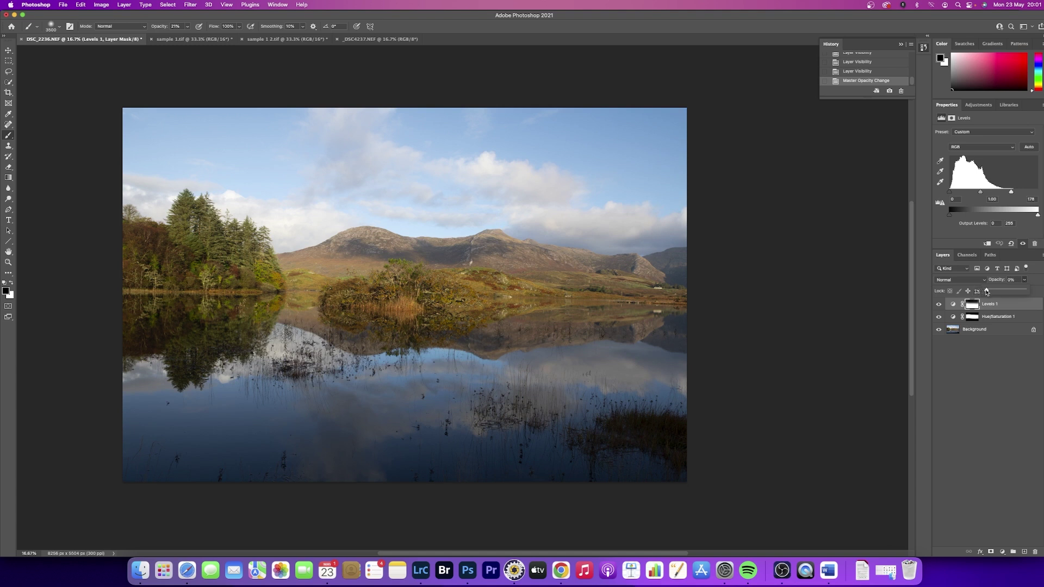
{"action": "left_click_drag", "start_coordinate": [987, 292], "coordinate": [1014, 294]}
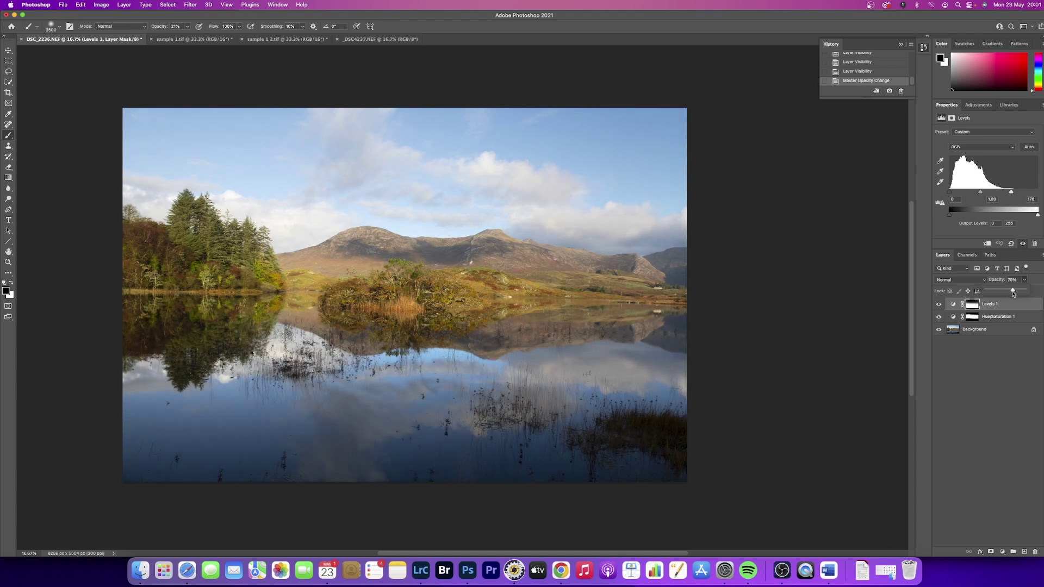
Set the Levels 1 white input level to 174 and the layer opacity to 96%
{"action": "left_click", "coordinate": [953, 305]}
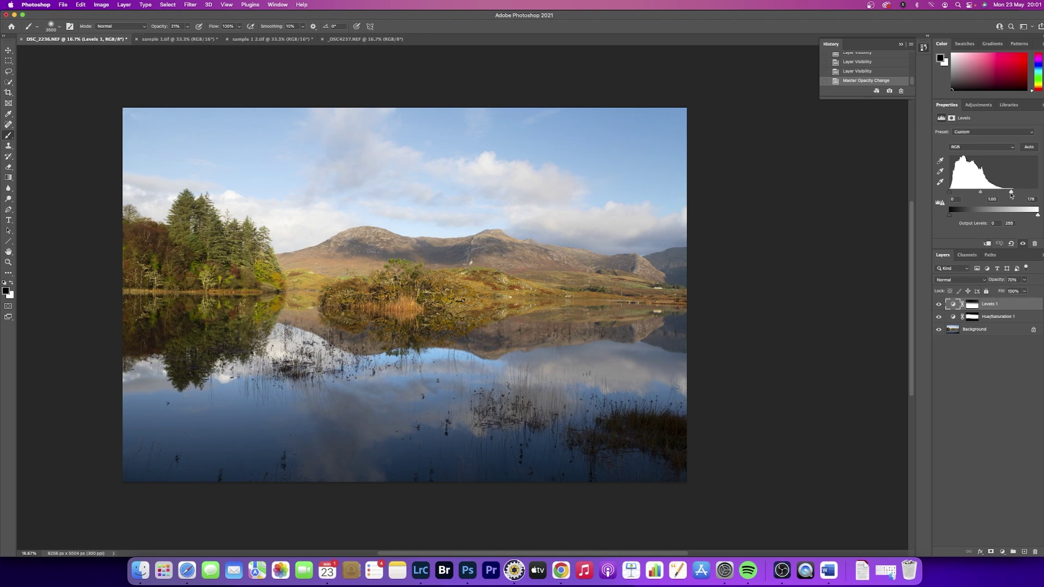
{"action": "left_click_drag", "start_coordinate": [1012, 193], "coordinate": [1010, 194]}
{"action": "left_click", "coordinate": [1025, 279]}
{"action": "left_click_drag", "start_coordinate": [1022, 291], "coordinate": [1034, 290]}
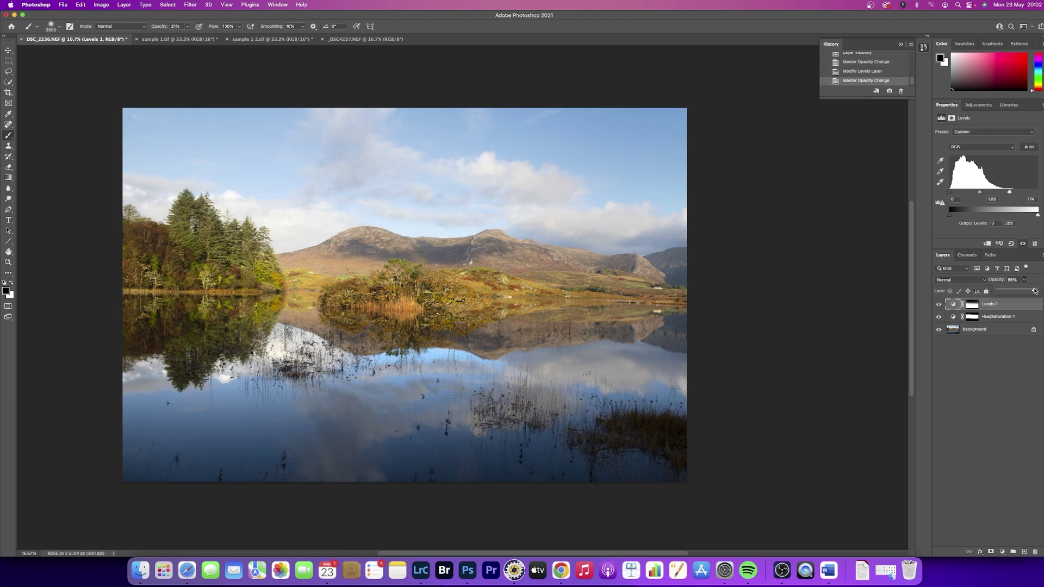
Delete the Levels 1 and Hue/Saturation 1 adjustment layers from DSC_2236.NEF
{"action": "scroll", "coordinate": [886, 317], "scroll_direction": "right", "scroll_amount": 3}
{"action": "scroll", "coordinate": [891, 317], "scroll_direction": "up", "scroll_amount": 1}
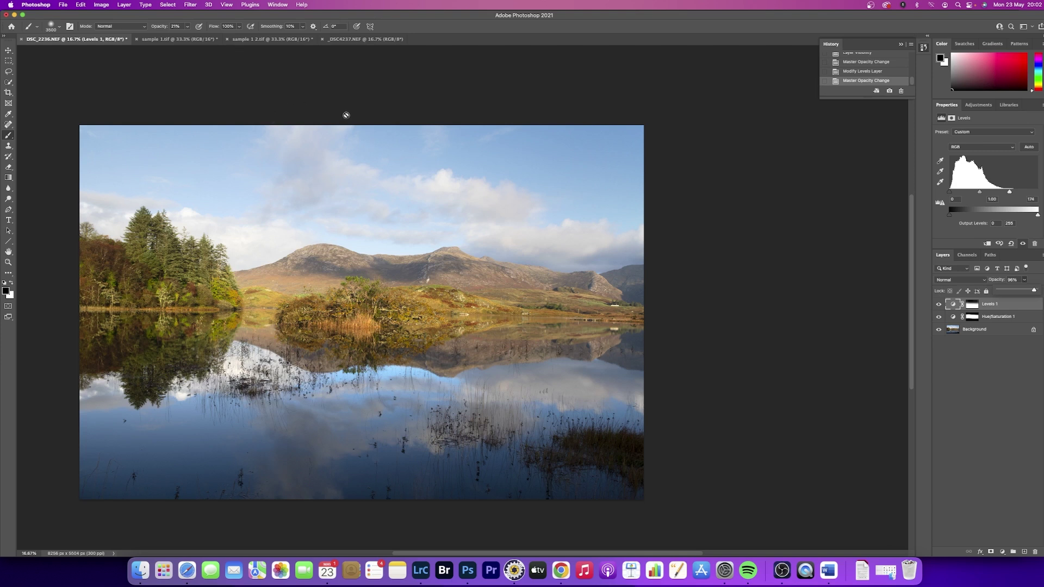
{"action": "left_click", "coordinate": [991, 320], "text": "shift"}
{"action": "left_click_drag", "start_coordinate": [991, 308], "coordinate": [1035, 551]}
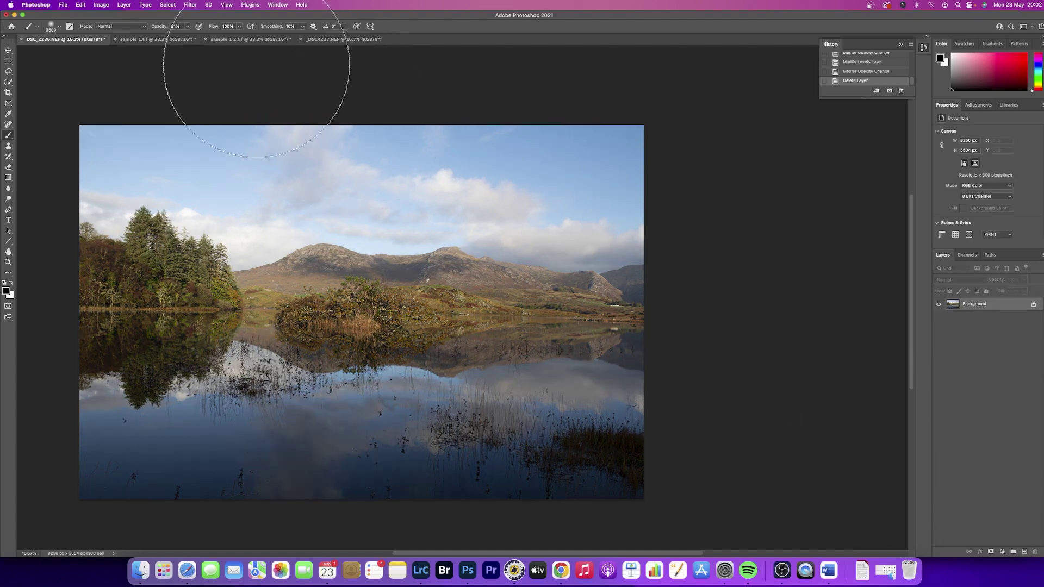
In _DSC4237.NEF, add a Color Balance adjustment layer with midtones at +16 red and shifted slightly toward yellow
{"action": "left_click", "coordinate": [343, 39]}
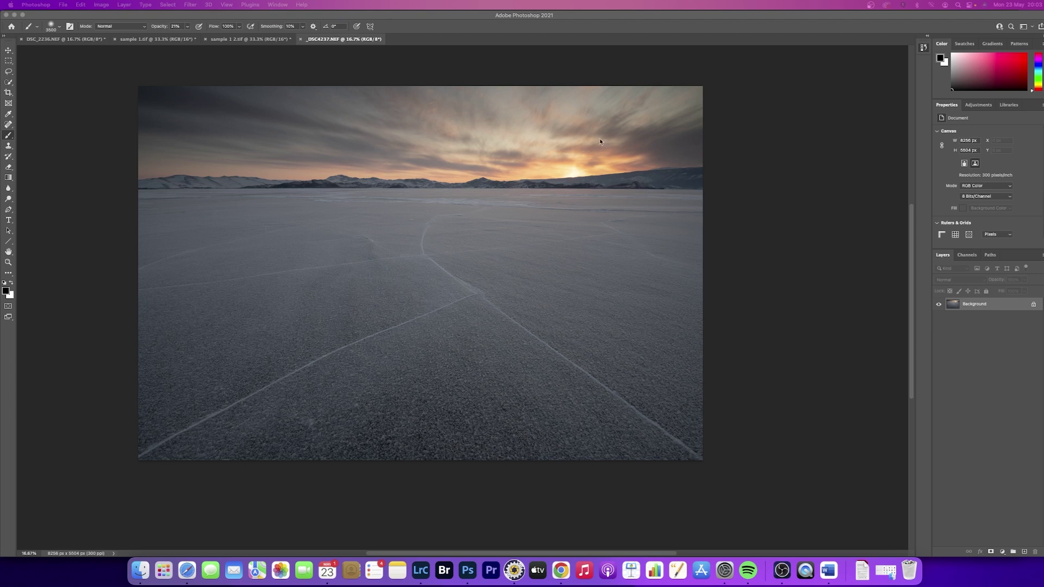
{"action": "left_click", "coordinate": [1002, 551]}
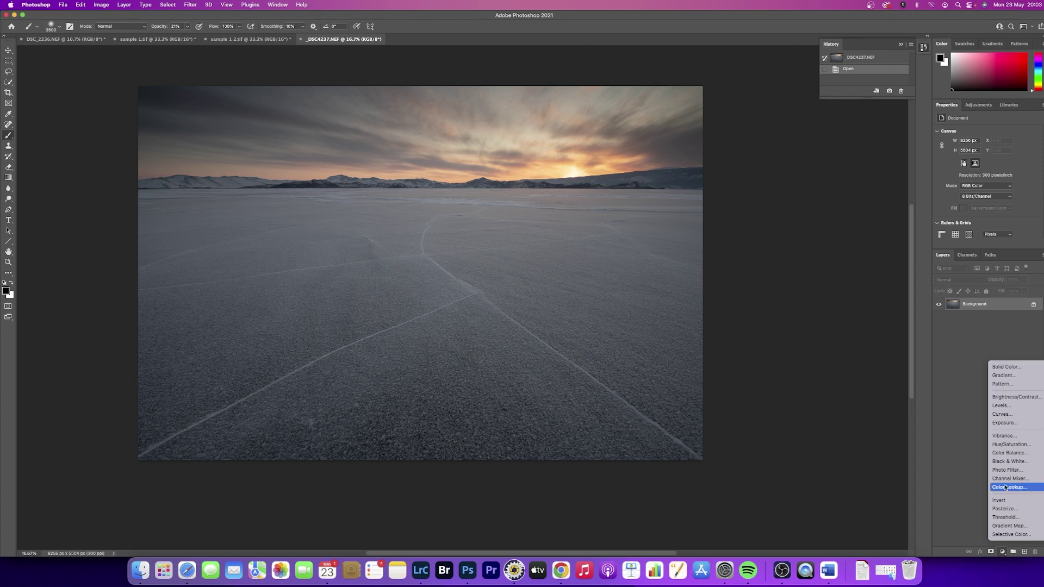
{"action": "left_click", "coordinate": [1007, 454]}
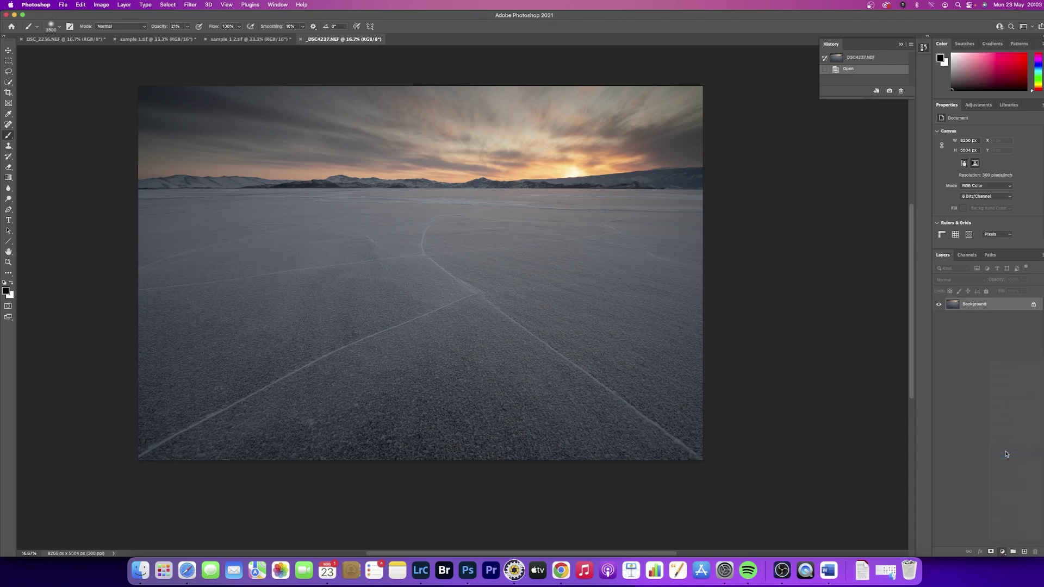
{"action": "left_click_drag", "start_coordinate": [978, 151], "coordinate": [981, 153]}
{"action": "left_click_drag", "start_coordinate": [981, 154], "coordinate": [975, 181]}
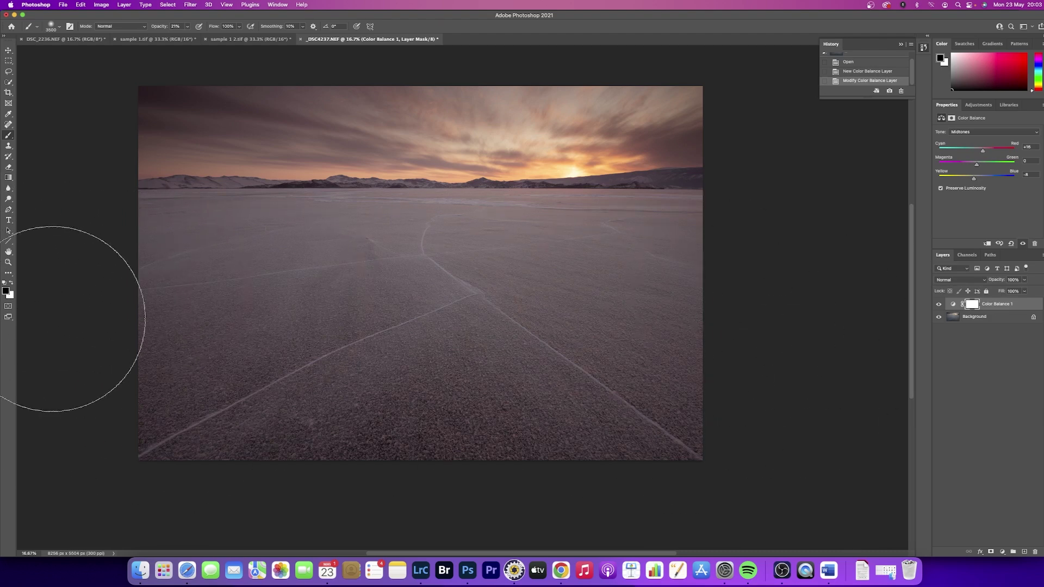
Paint black over the icy foreground on the Color Balance 1 mask at 21% opacity and compare the photo with and without the layer
{"action": "mouse_move", "coordinate": [129, 357]}
{"action": "left_mouse_down"}
{"action": "mouse_move", "coordinate": [162, 308]}
{"action": "mouse_move", "coordinate": [748, 279]}
{"action": "mouse_move", "coordinate": [653, 314]}
{"action": "mouse_move", "coordinate": [49, 452]}
{"action": "mouse_move", "coordinate": [331, 386]}
{"action": "mouse_move", "coordinate": [304, 370]}
{"action": "left_mouse_up"}
{"action": "mouse_move", "coordinate": [229, 296]}
{"action": "left_mouse_down"}
{"action": "mouse_move", "coordinate": [710, 297]}
{"action": "mouse_move", "coordinate": [832, 324]}
{"action": "mouse_move", "coordinate": [170, 473]}
{"action": "mouse_move", "coordinate": [629, 450]}
{"action": "left_mouse_up"}
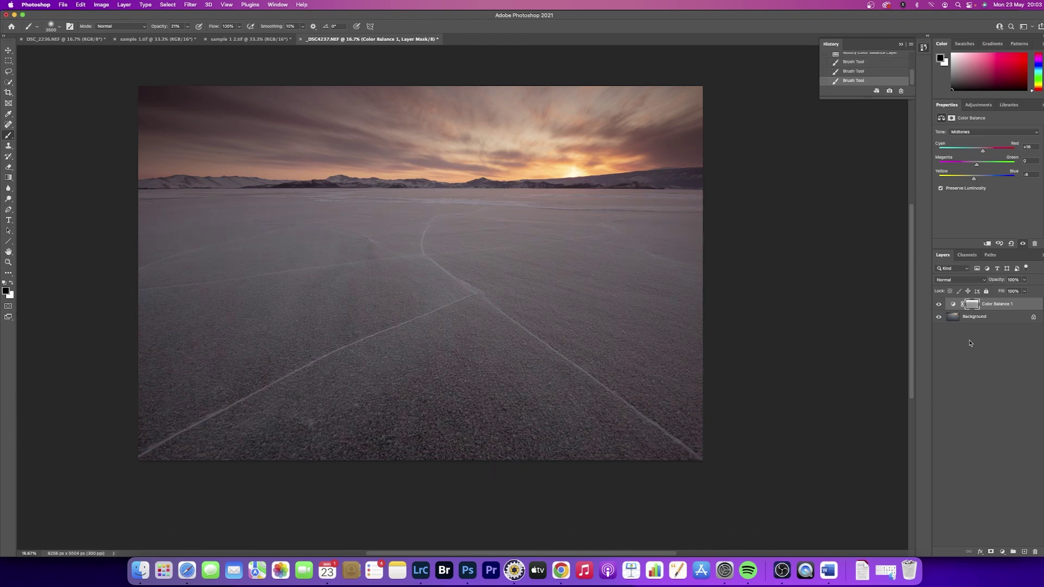
{"action": "left_click", "coordinate": [939, 305]}
{"action": "left_click", "coordinate": [938, 306]}
{"action": "left_click", "coordinate": [938, 306]}
{"action": "left_click", "coordinate": [939, 306]}
{"action": "left_click", "coordinate": [939, 306]}
Display the Color Balance 1 mask, paint black over the uneven lower areas, and return to the full photo view
{"action": "left_click", "coordinate": [973, 305], "text": "alt"}
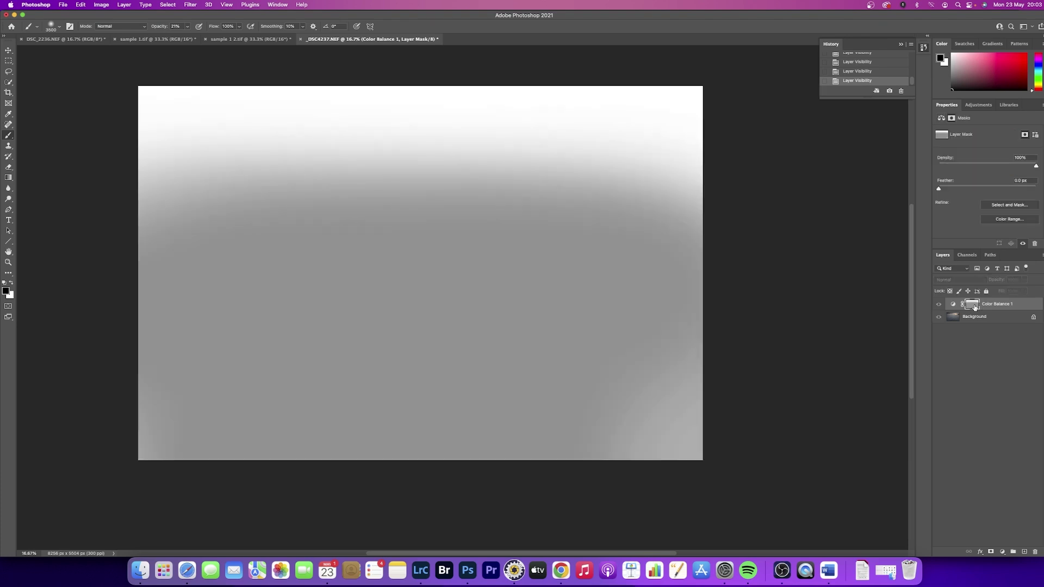
{"action": "mouse_move", "coordinate": [554, 438]}
{"action": "left_mouse_down"}
{"action": "mouse_move", "coordinate": [794, 418]}
{"action": "mouse_move", "coordinate": [755, 427]}
{"action": "mouse_move", "coordinate": [696, 370]}
{"action": "mouse_move", "coordinate": [170, 349]}
{"action": "mouse_move", "coordinate": [565, 427]}
{"action": "left_mouse_up"}
{"action": "mouse_move", "coordinate": [726, 443]}
{"action": "left_mouse_down"}
{"action": "mouse_move", "coordinate": [614, 467]}
{"action": "mouse_move", "coordinate": [439, 443]}
{"action": "left_mouse_up"}
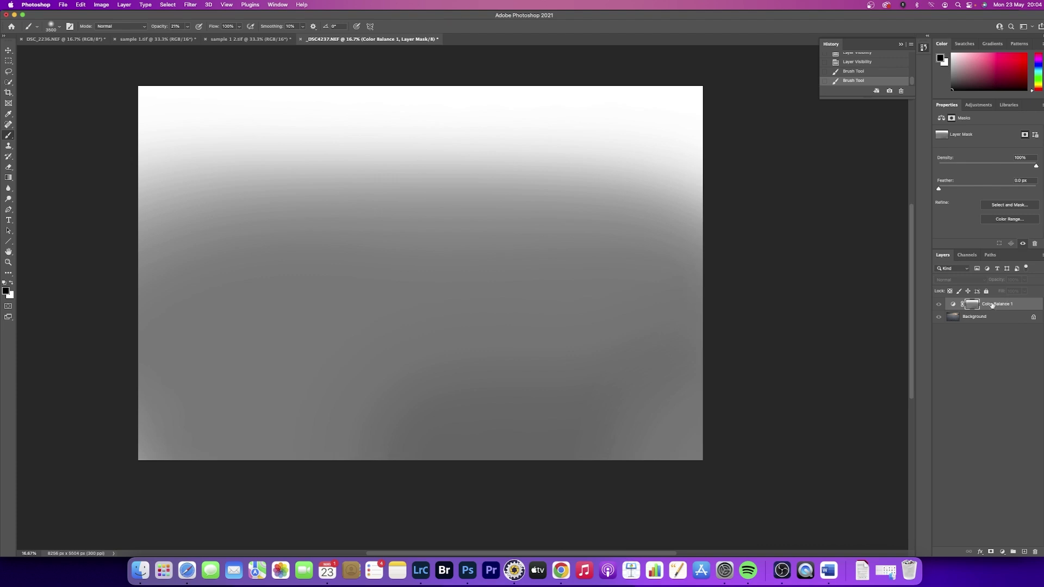
{"action": "left_click", "coordinate": [969, 308], "text": "alt"}
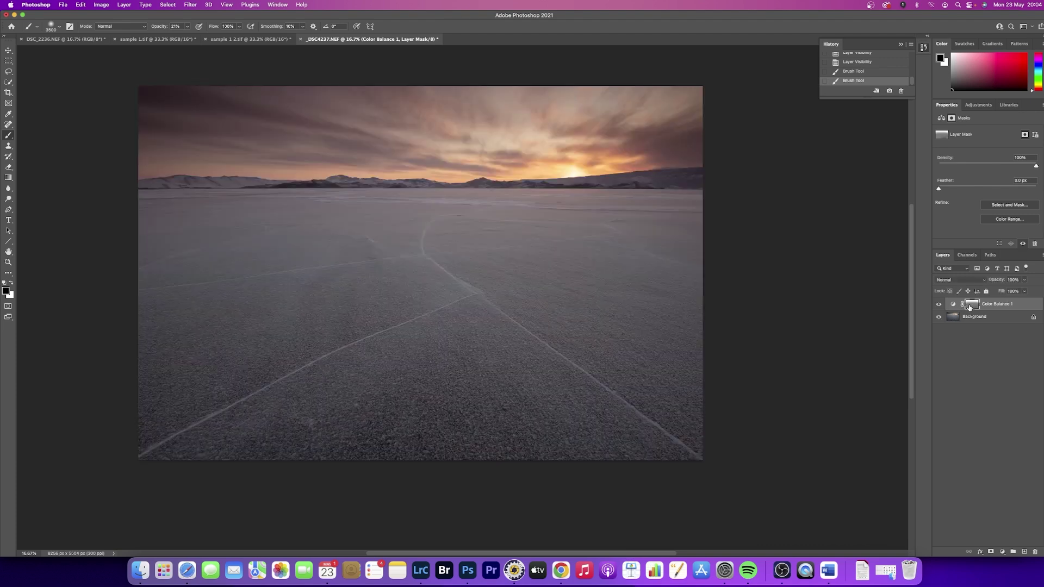
Compare the sunset photo with and without the Color Balance 1 adjustment, leaving the layer visible
{"action": "left_click", "coordinate": [940, 306]}
{"action": "left_click", "coordinate": [940, 306]}
{"action": "left_click", "coordinate": [940, 306]}
{"action": "left_click", "coordinate": [940, 306]}
{"action": "left_click", "coordinate": [940, 306]}
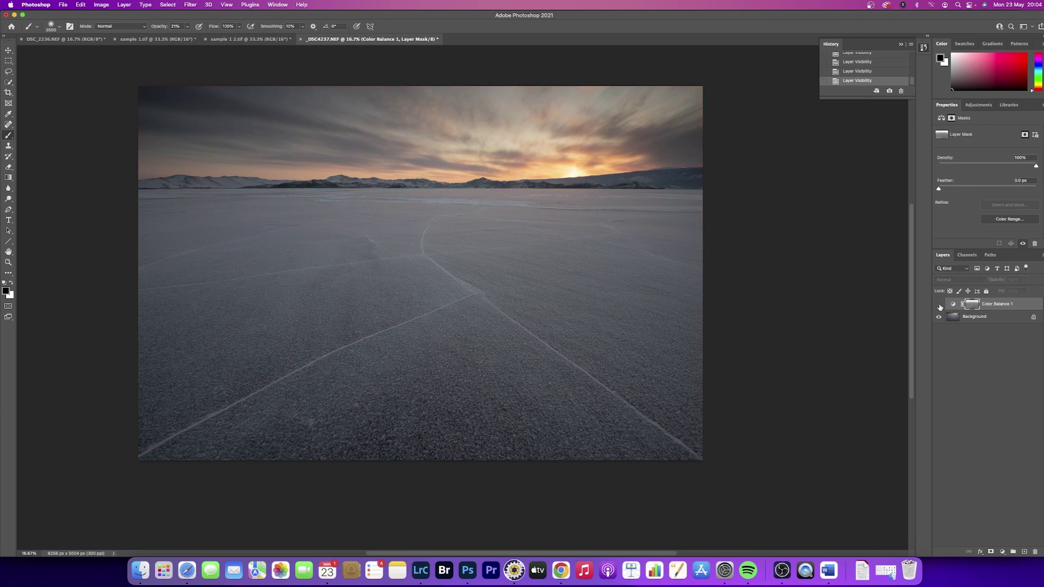
{"action": "left_click", "coordinate": [940, 306]}
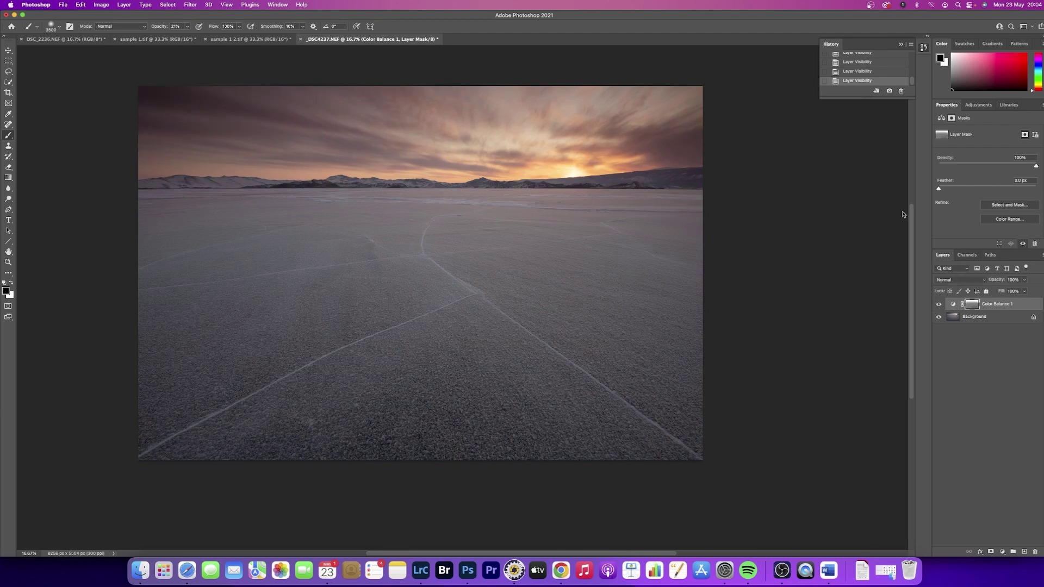
Revert the sunset photo's history to the Modify Color Balance Layer state and invert the Color Balance 1 mask to black
{"action": "scroll", "coordinate": [856, 84], "scroll_direction": "up", "scroll_amount": 5}
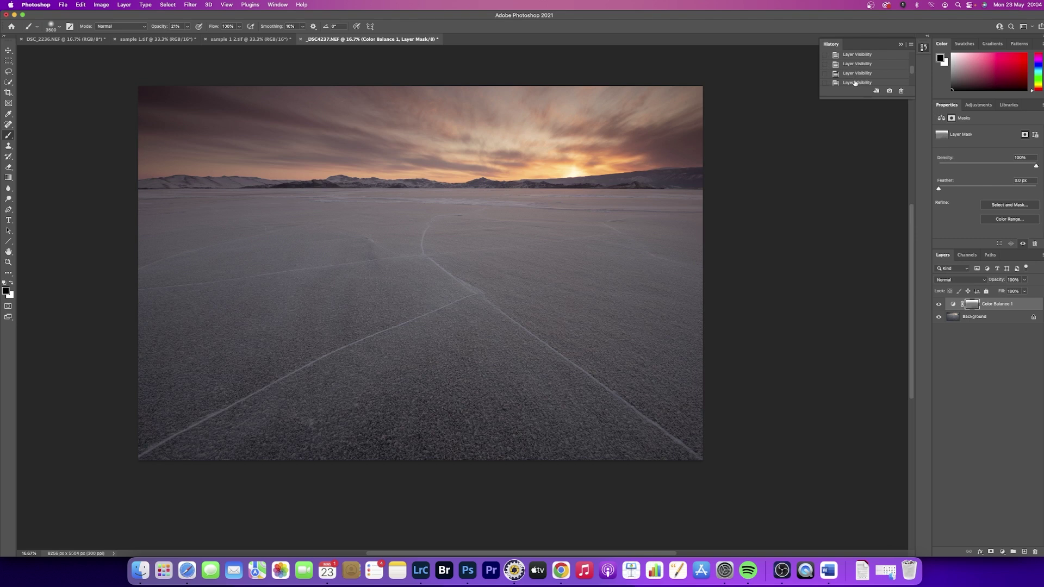
{"action": "scroll", "coordinate": [855, 83], "scroll_direction": "up", "scroll_amount": 4}
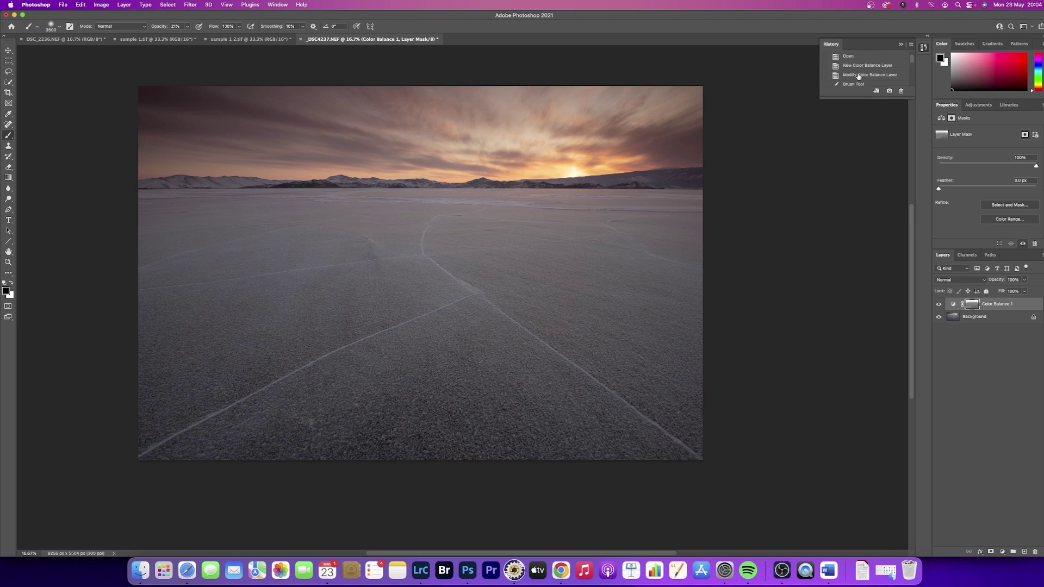
{"action": "left_click", "coordinate": [858, 76]}
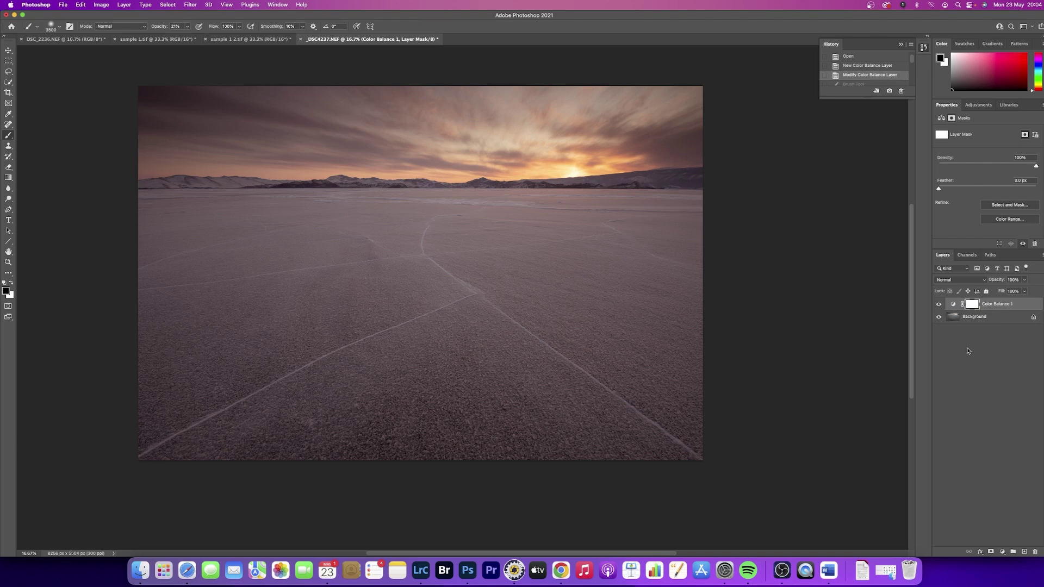
{"action": "key", "text": "cmd+i"}
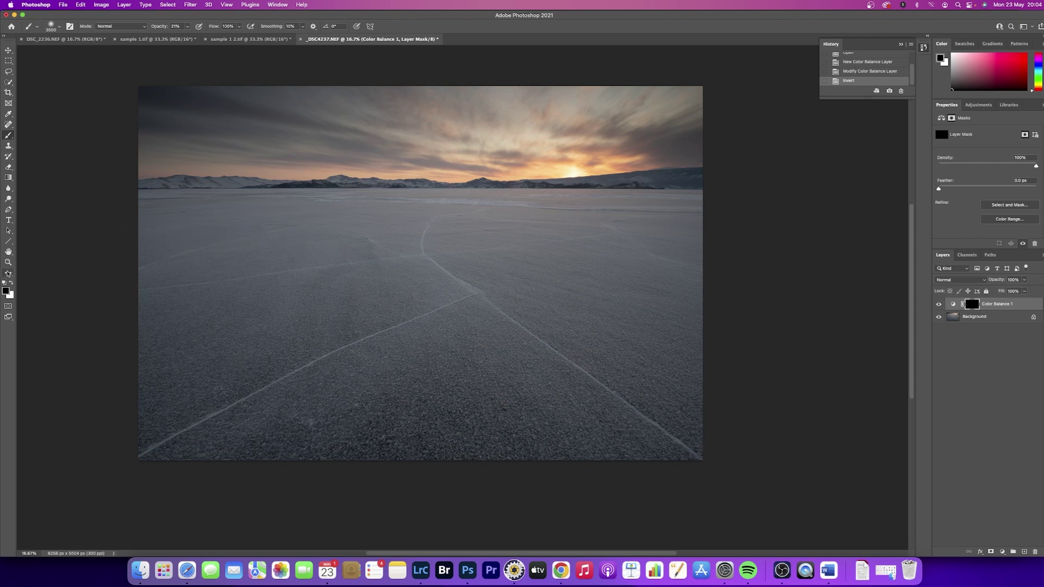
Set up a white brush at 41% opacity and a size of 2600 px for painting the mask
{"action": "left_click", "coordinate": [11, 284]}
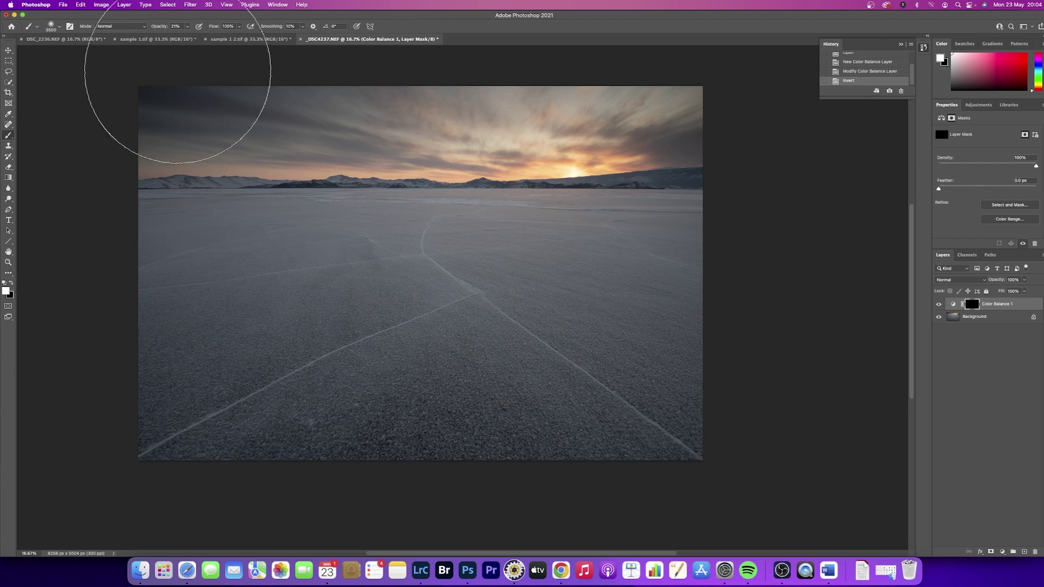
{"action": "left_click", "coordinate": [188, 27]}
{"action": "left_click_drag", "start_coordinate": [187, 36], "coordinate": [196, 38]}
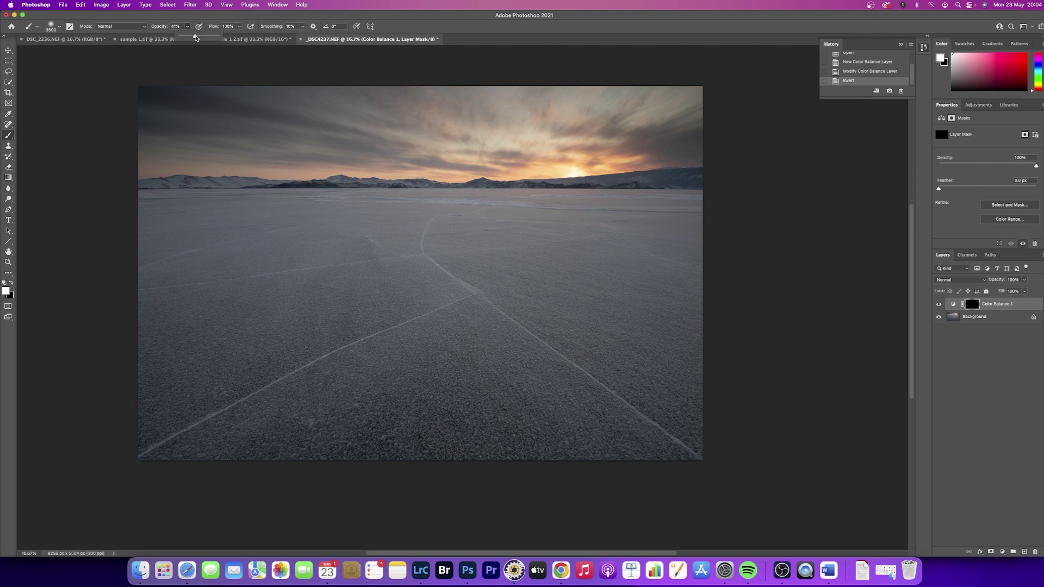
{"action": "left_click", "coordinate": [304, 93]}
{"action": "key", "text": "bracketleft"}
{"action": "key", "text": "bracketleft"}
{"action": "key", "text": "bracketleft"}
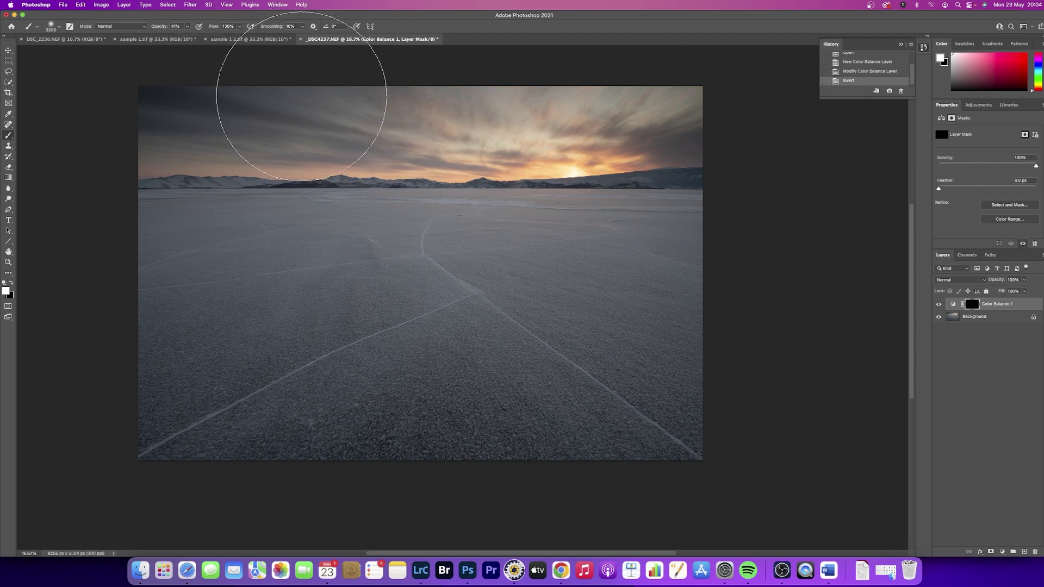
{"action": "key", "text": "bracketleft"}
{"action": "key", "text": "bracketleft"}
{"action": "key", "text": "bracketleft"}
{"action": "key", "text": "bracketleft"}
{"action": "key", "text": "bracketleft"}
{"action": "key", "text": "bracketleft"}
{"action": "key", "text": "bracketleft"}
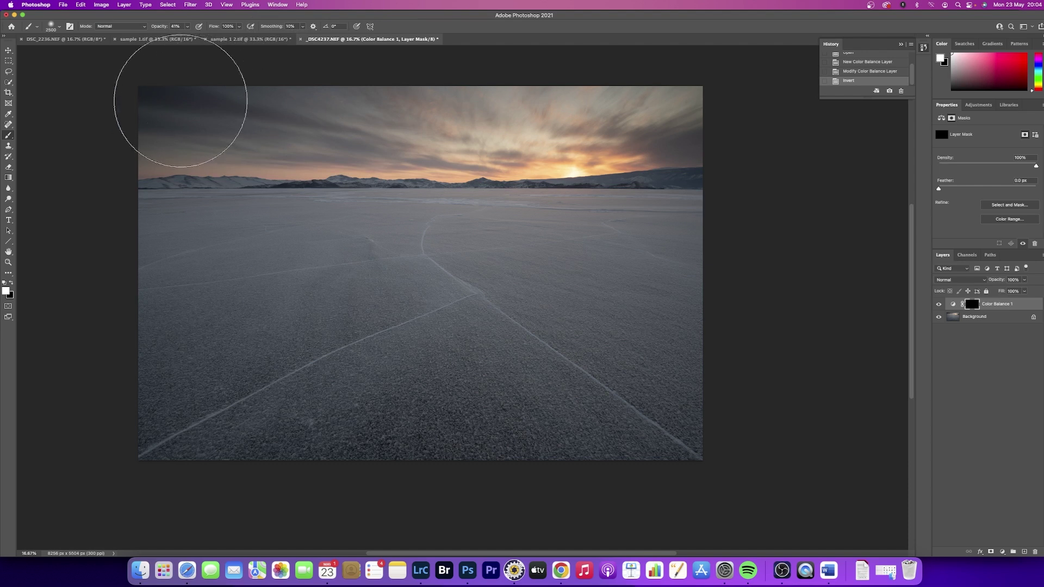
Paint white across the sky on the Color Balance 1 mask and compare the photo with and without the layer, leaving it visible
{"action": "mouse_move", "coordinate": [180, 102]}
{"action": "left_mouse_down"}
{"action": "mouse_move", "coordinate": [170, 100]}
{"action": "mouse_move", "coordinate": [373, 83]}
{"action": "mouse_move", "coordinate": [354, 86]}
{"action": "mouse_move", "coordinate": [726, 95]}
{"action": "left_mouse_up"}
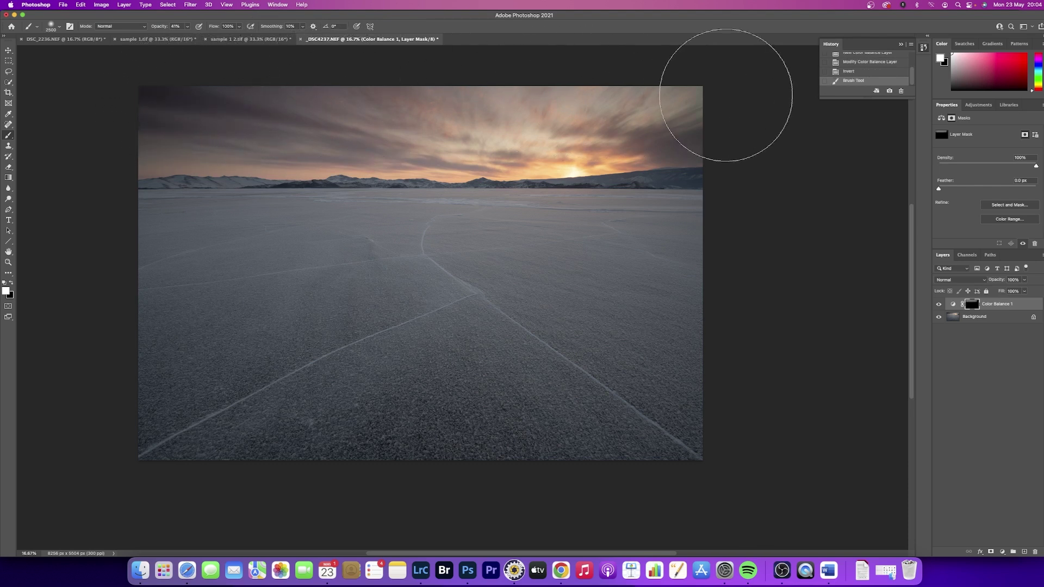
{"action": "left_click_drag", "start_coordinate": [234, 96], "coordinate": [700, 103]}
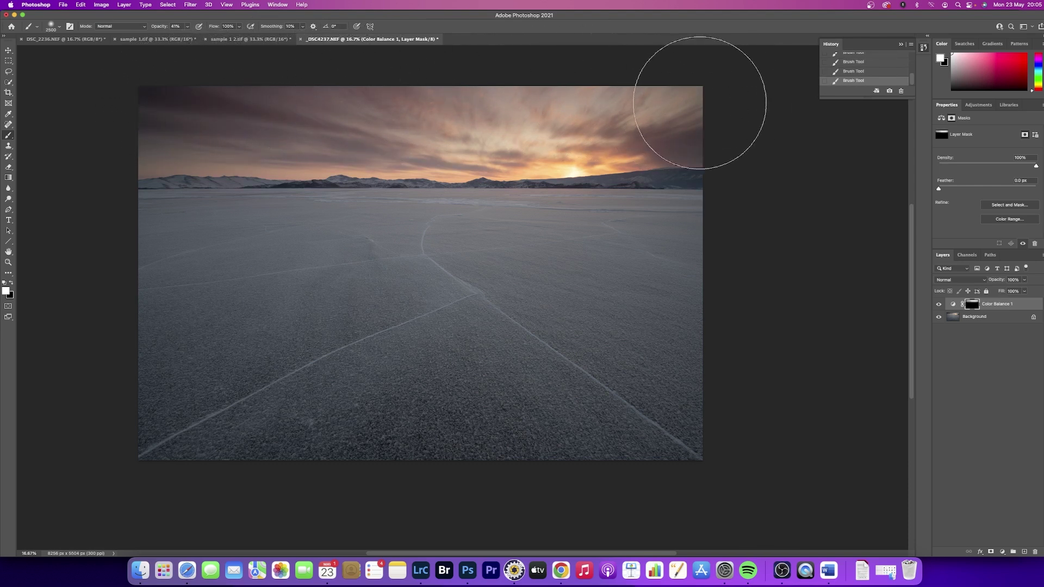
{"action": "left_click_drag", "start_coordinate": [147, 107], "coordinate": [594, 100]}
{"action": "left_click_drag", "start_coordinate": [268, 100], "coordinate": [738, 108]}
{"action": "left_click_drag", "start_coordinate": [201, 101], "coordinate": [628, 99]}
{"action": "left_click", "coordinate": [938, 305]}
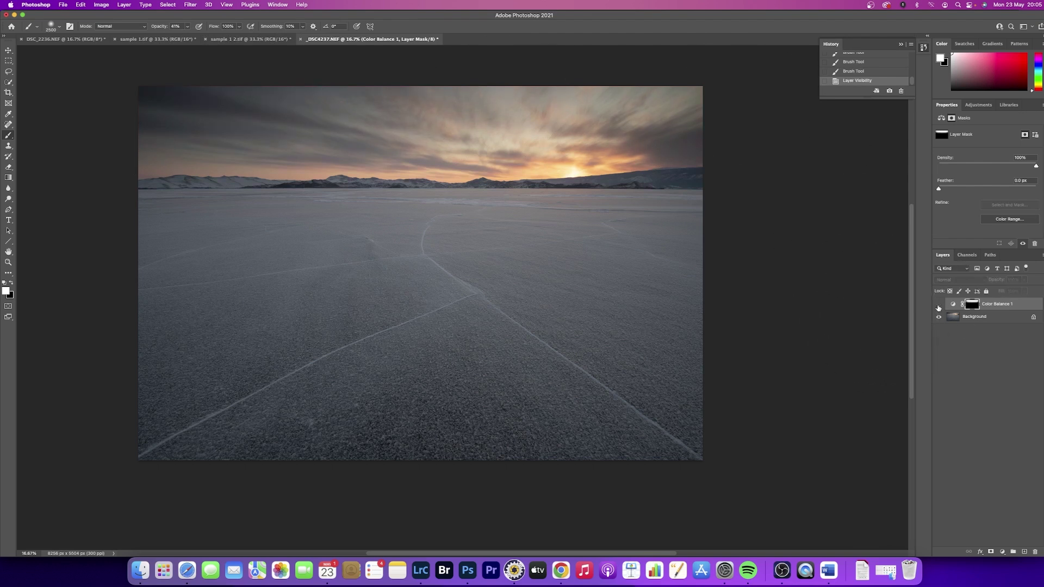
{"action": "left_click", "coordinate": [938, 306]}
{"action": "left_click", "coordinate": [938, 306]}
{"action": "left_click", "coordinate": [938, 306]}
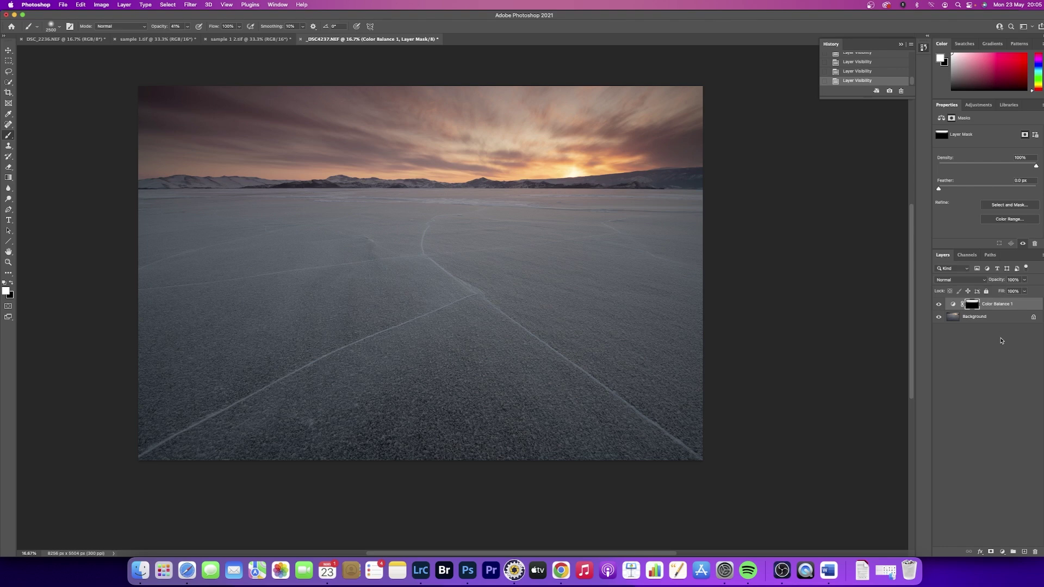
Close _DSC4237.NEF and sample 1 2.tif without saving their changes
{"action": "left_click", "coordinate": [300, 39]}
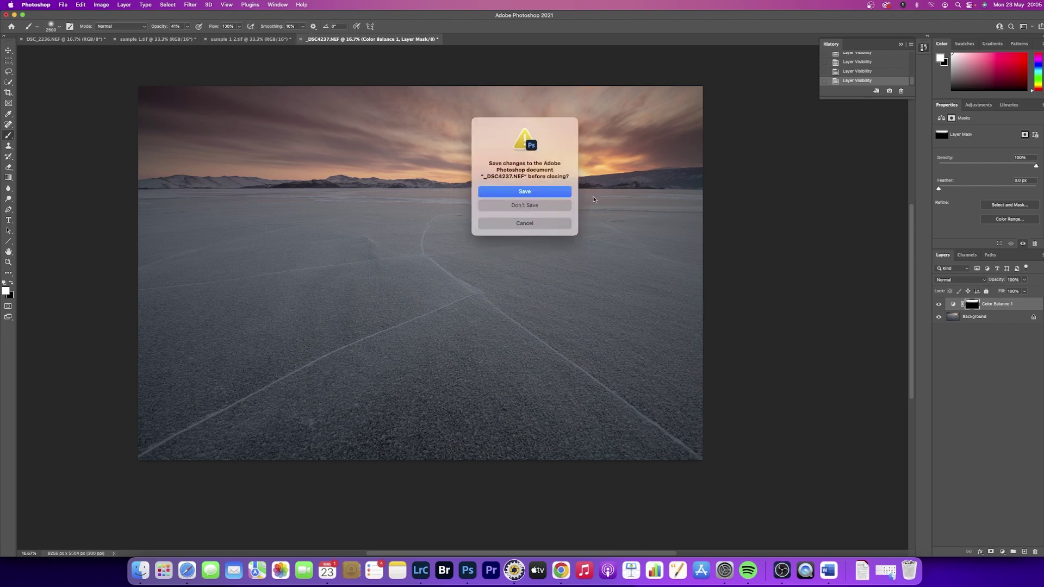
{"action": "left_click", "coordinate": [515, 204]}
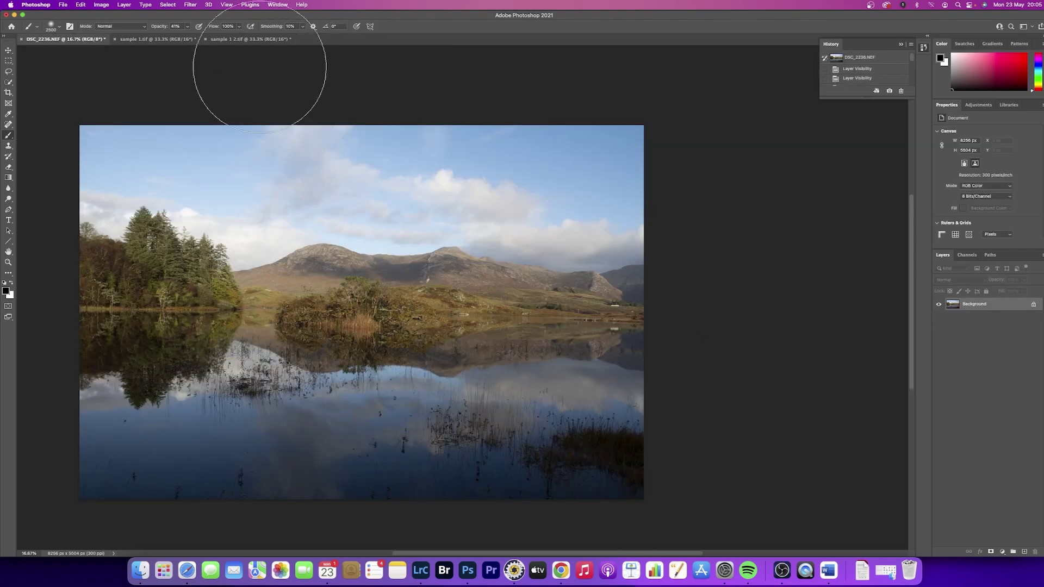
{"action": "left_click", "coordinate": [233, 40]}
{"action": "left_click", "coordinate": [204, 40]}
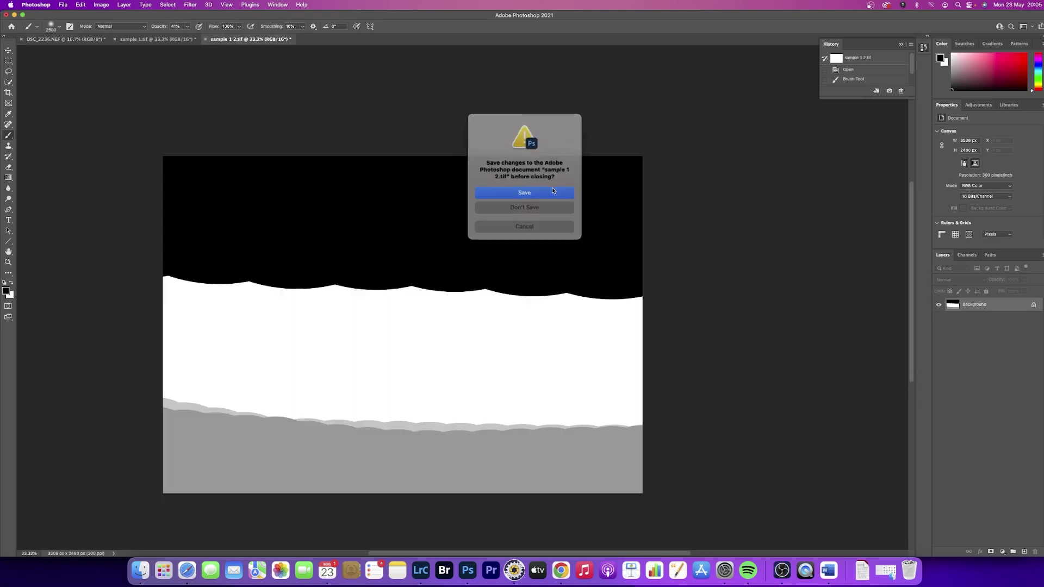
{"action": "left_click", "coordinate": [523, 206]}
{"action": "left_click", "coordinate": [134, 41]}
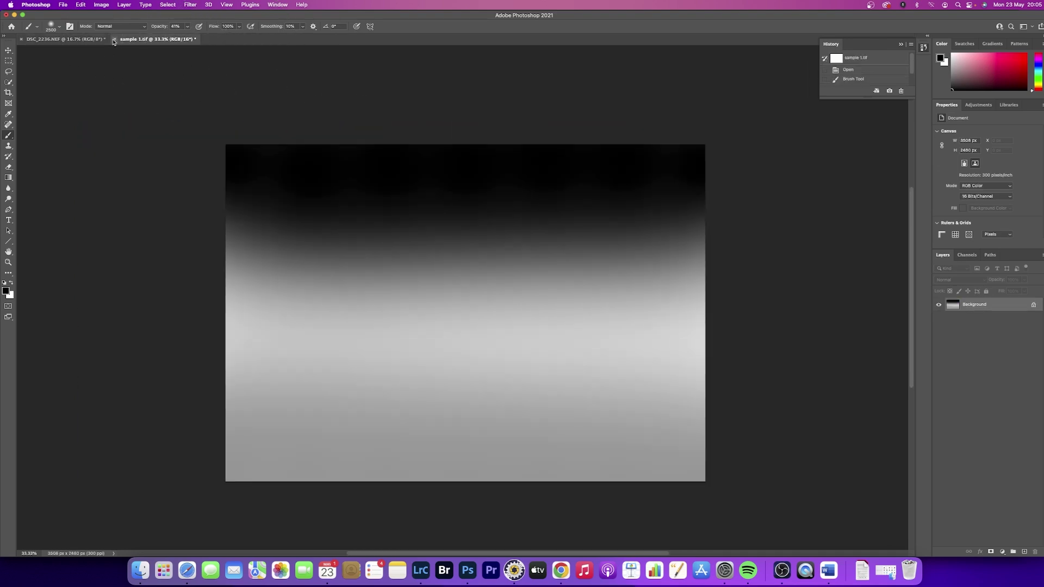
{"action": "left_click", "coordinate": [115, 39]}
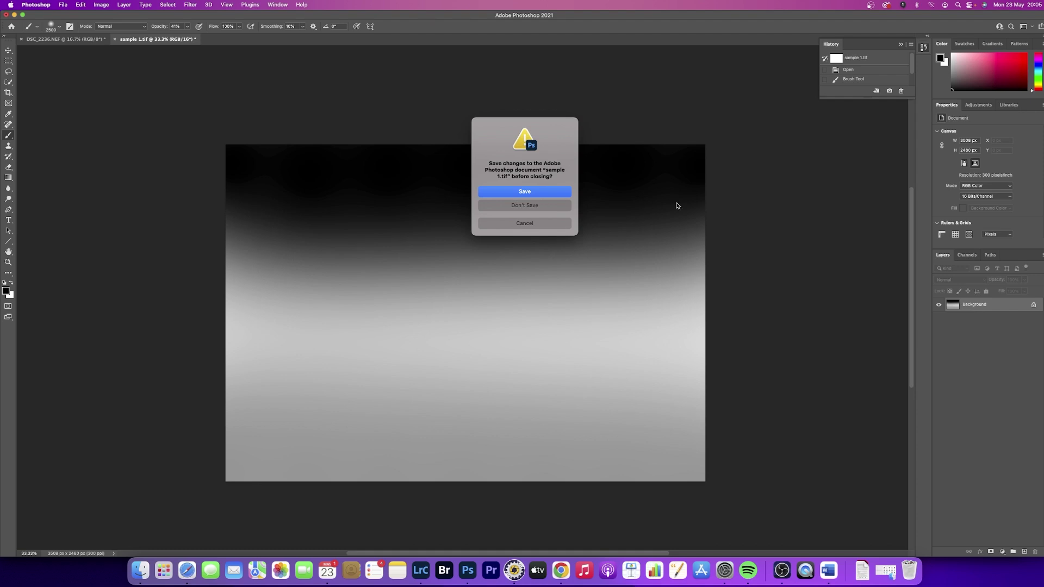
{"action": "left_click", "coordinate": [541, 221]}
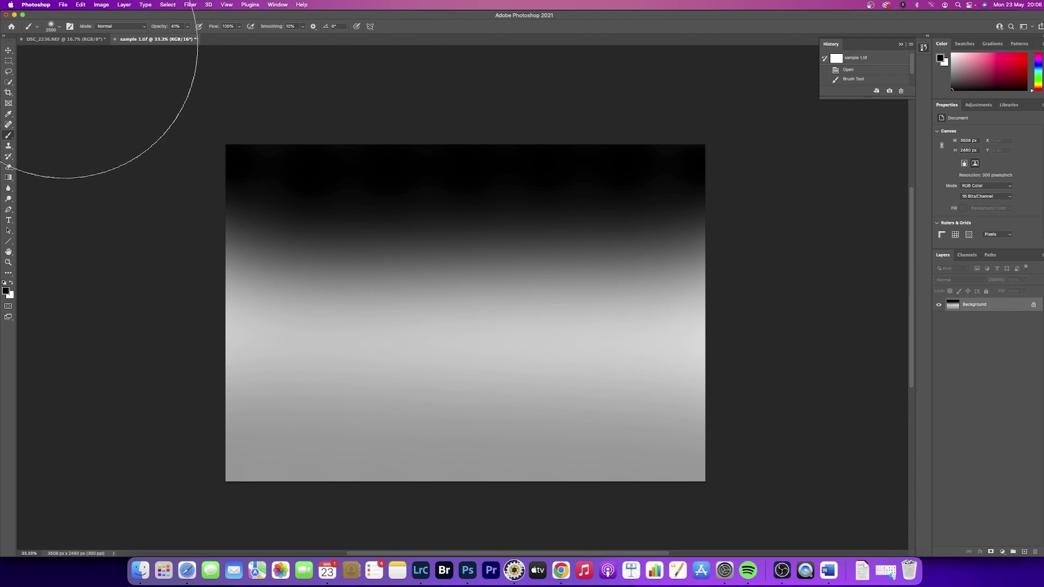
Switch to DSC_2236.NEF and add a Brightness/Contrast adjustment layer with brightness set to 57
{"action": "left_click", "coordinate": [65, 39]}
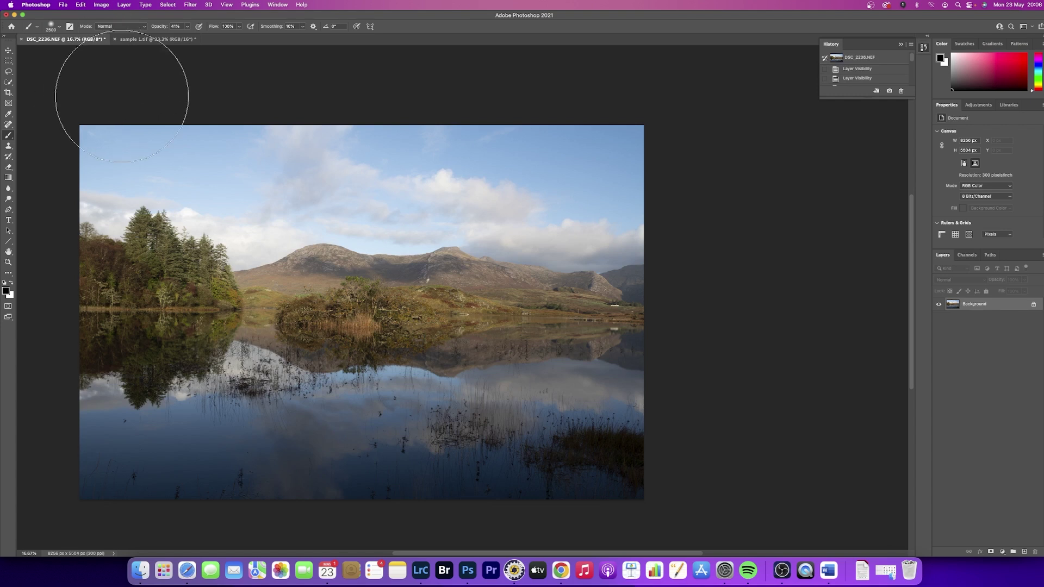
{"action": "scroll", "coordinate": [395, 241], "scroll_direction": "up", "scroll_amount": 1}
{"action": "scroll", "coordinate": [630, 240], "scroll_direction": "down", "scroll_amount": 3}
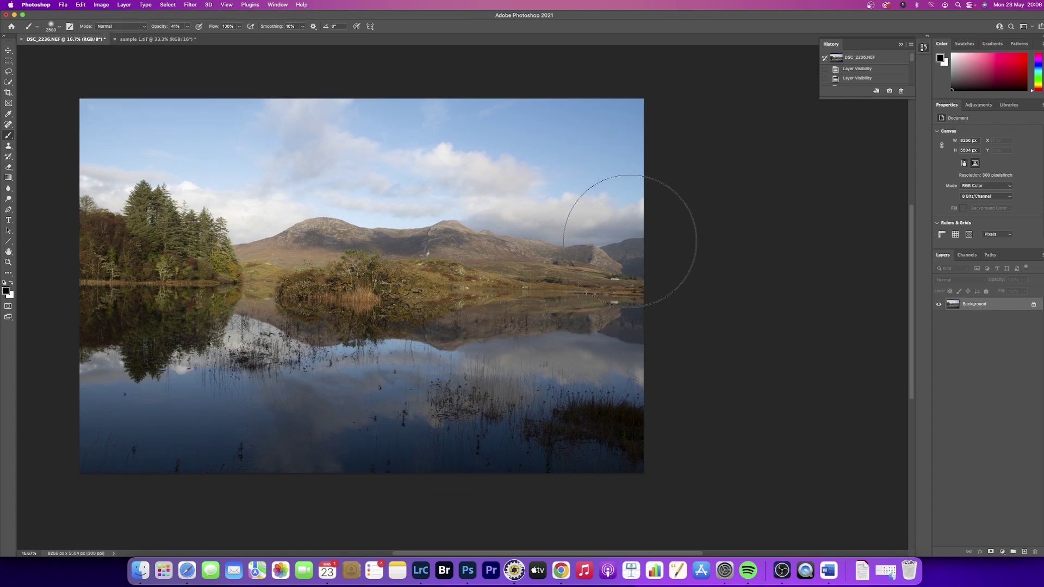
{"action": "scroll", "coordinate": [631, 241], "scroll_direction": "down", "scroll_amount": 1}
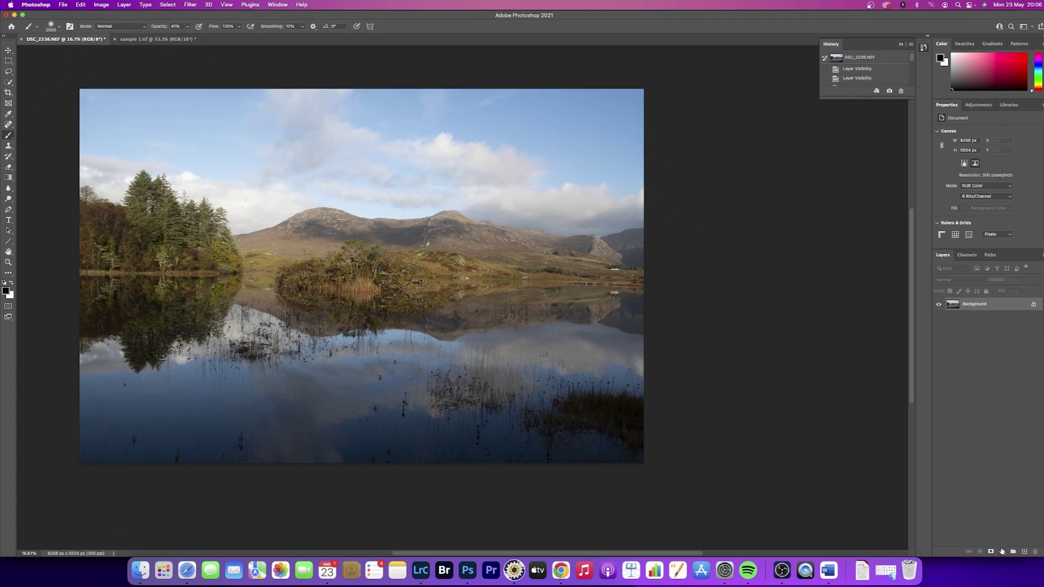
{"action": "left_click", "coordinate": [1002, 551]}
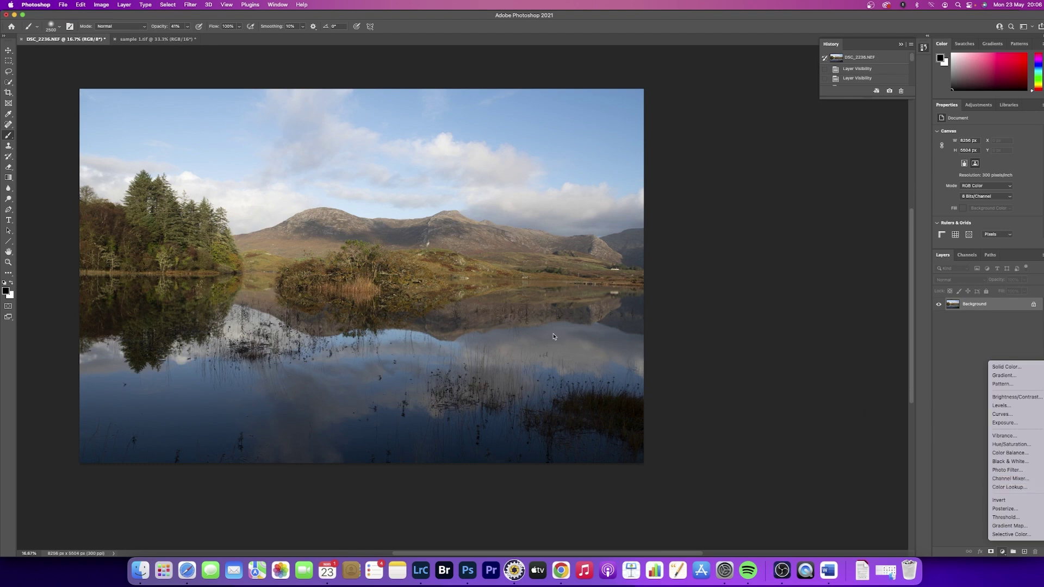
{"action": "left_click", "coordinate": [1003, 397]}
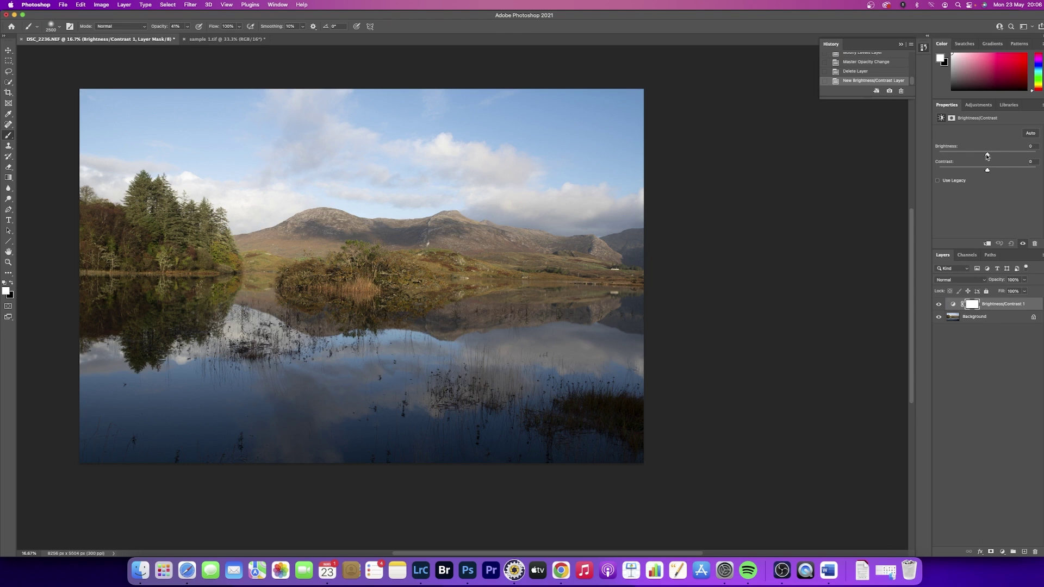
{"action": "left_click_drag", "start_coordinate": [987, 157], "coordinate": [1006, 156]}
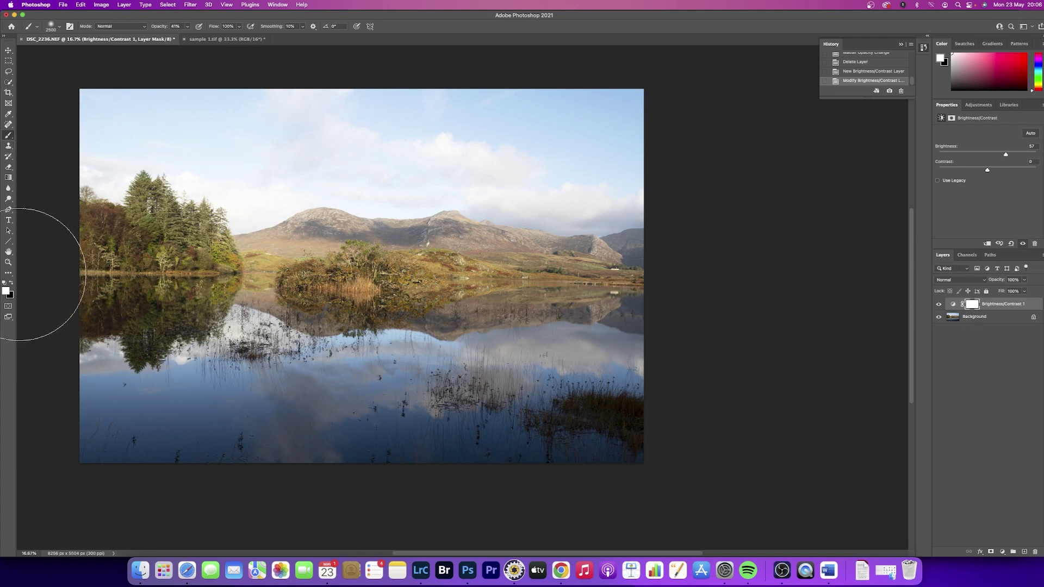
Apply black-to-white linear gradients from the sky's top down to the mountains on the Brightness/Contrast 1 mask and display the mask
{"action": "left_click", "coordinate": [12, 281]}
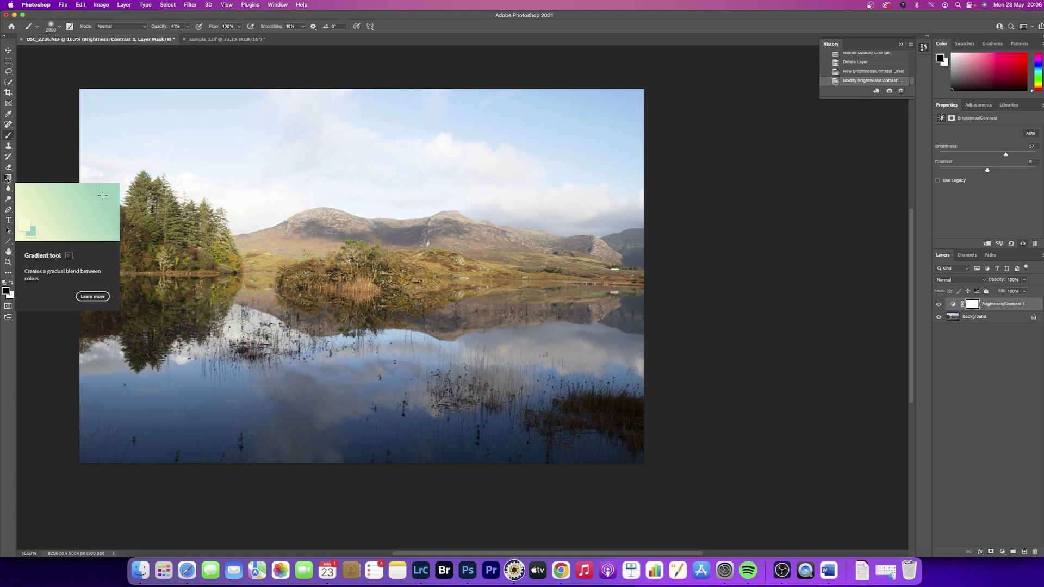
{"action": "left_click", "coordinate": [8, 179]}
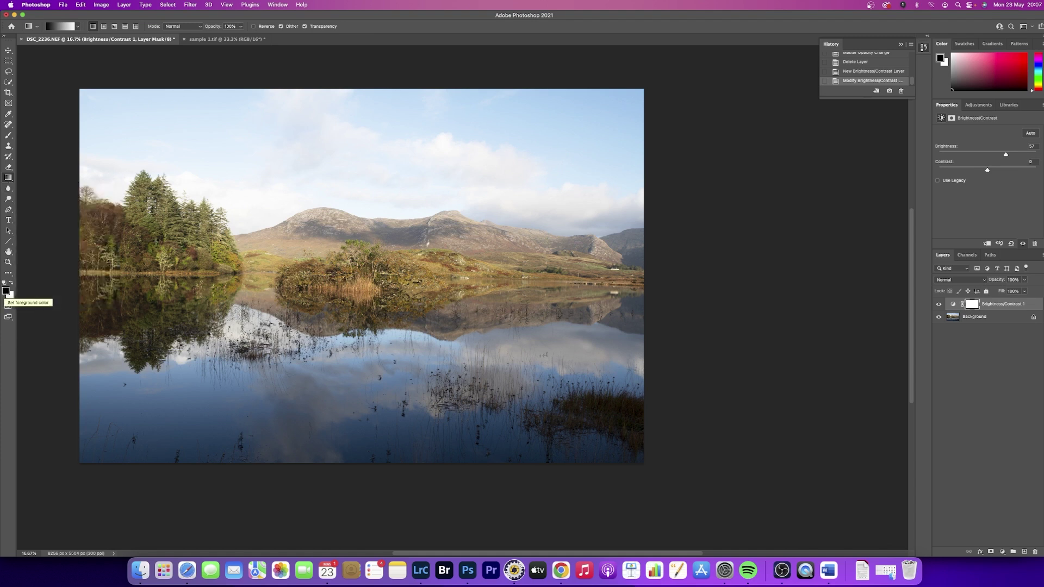
{"action": "left_click_drag", "start_coordinate": [358, 85], "coordinate": [357, 220]}
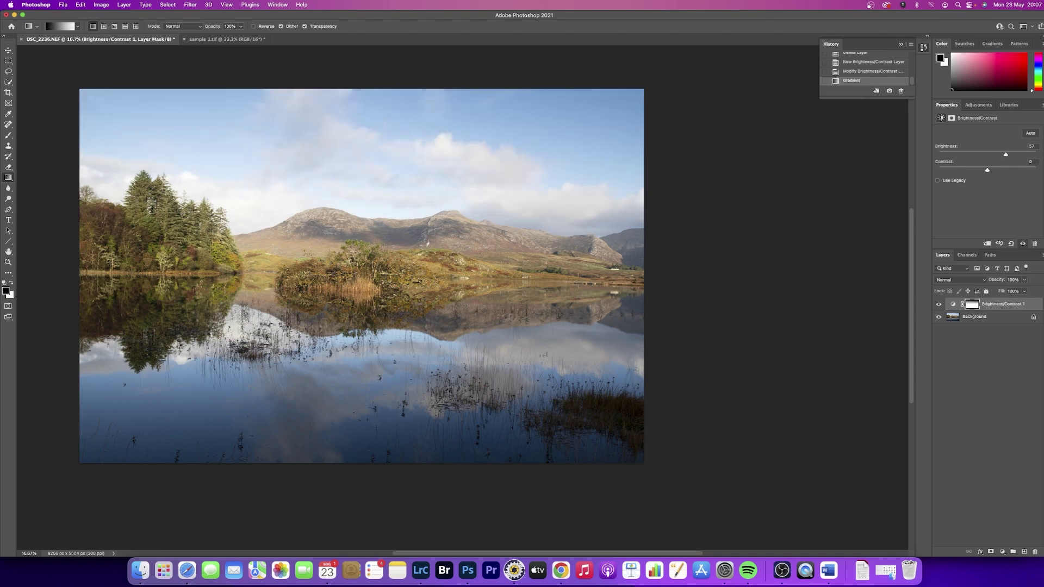
{"action": "left_click_drag", "start_coordinate": [348, 56], "coordinate": [349, 233]}
{"action": "left_click_drag", "start_coordinate": [345, 97], "coordinate": [349, 223]}
{"action": "left_click", "coordinate": [969, 307]}
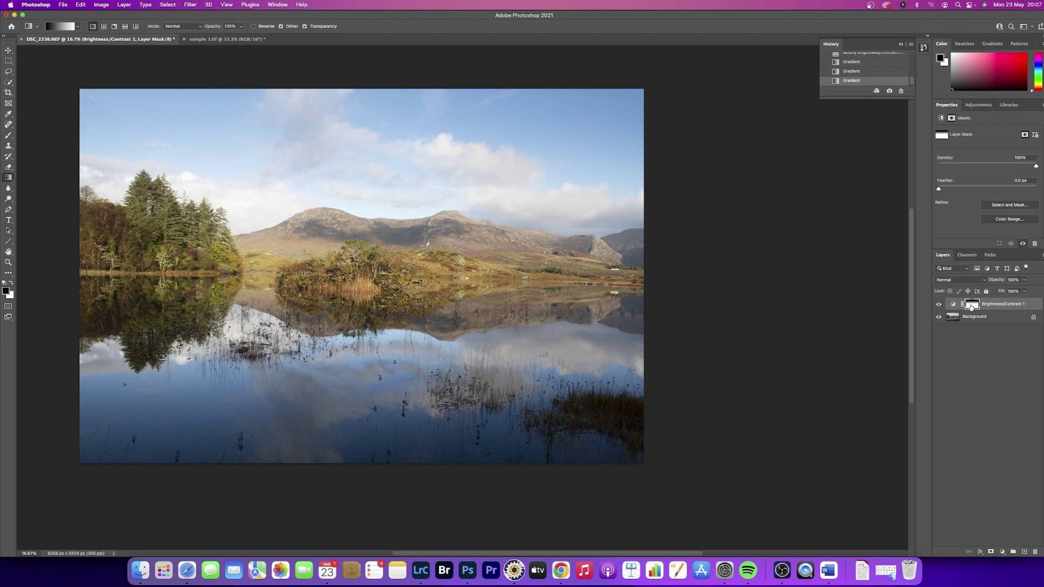
{"action": "left_click", "coordinate": [971, 307], "text": "alt"}
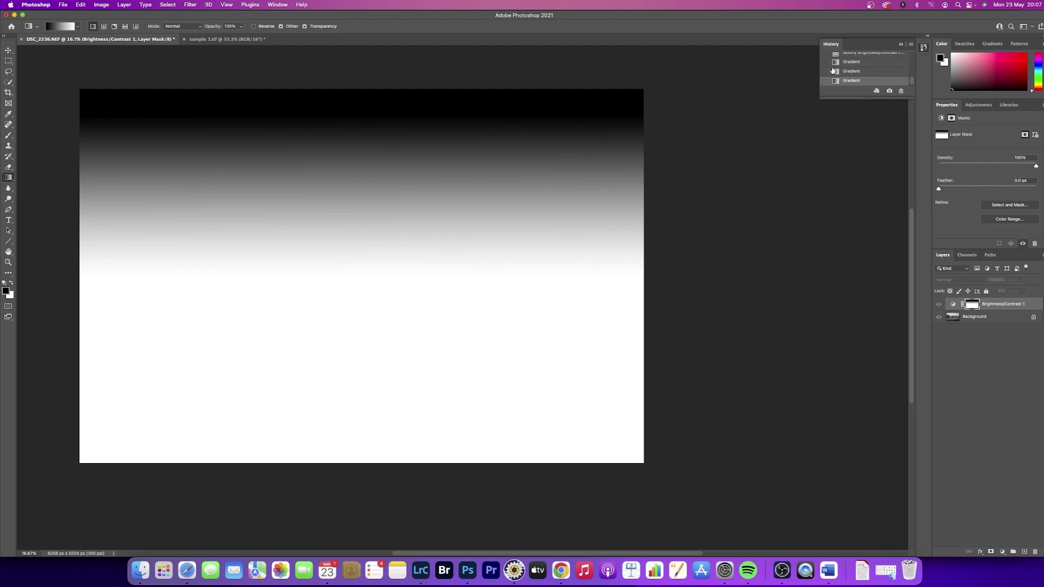
Revert the lake photo's history to the Delete Layer state, undoing the gradients and the Brightness/Contrast layer
{"action": "scroll", "coordinate": [861, 73], "scroll_direction": "up", "scroll_amount": 3}
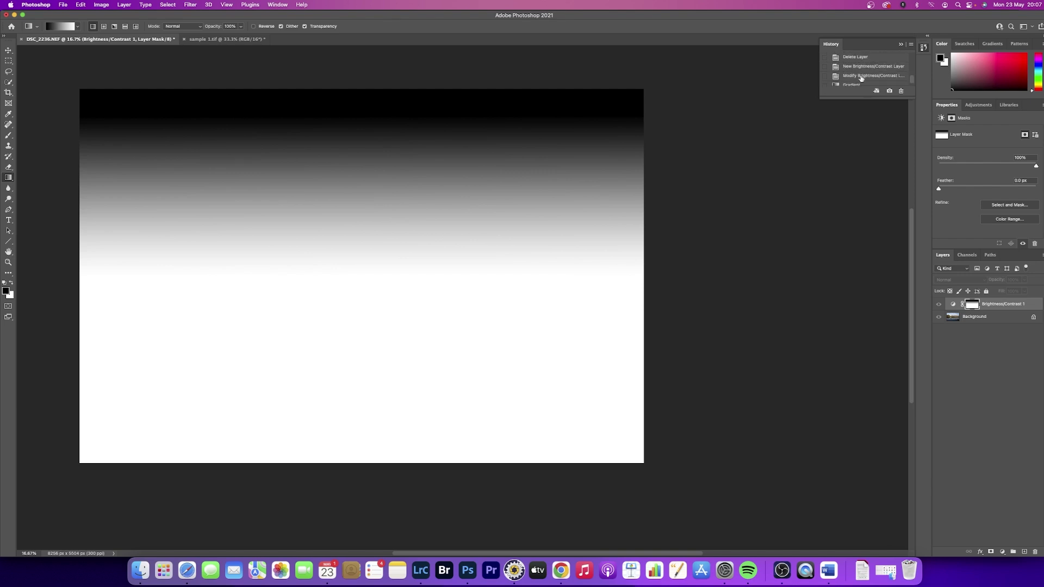
{"action": "left_click", "coordinate": [857, 76]}
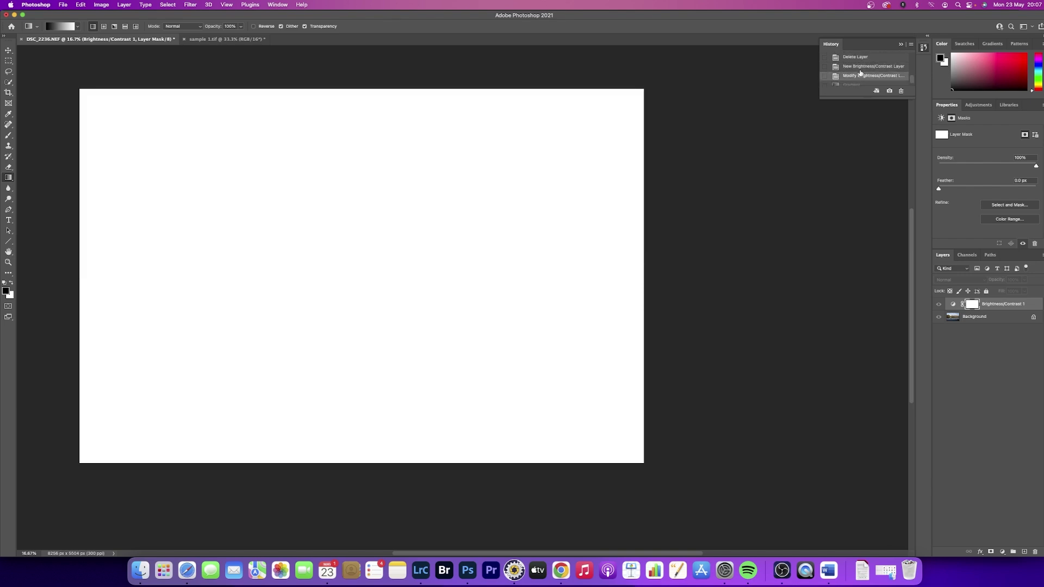
{"action": "left_click", "coordinate": [862, 68]}
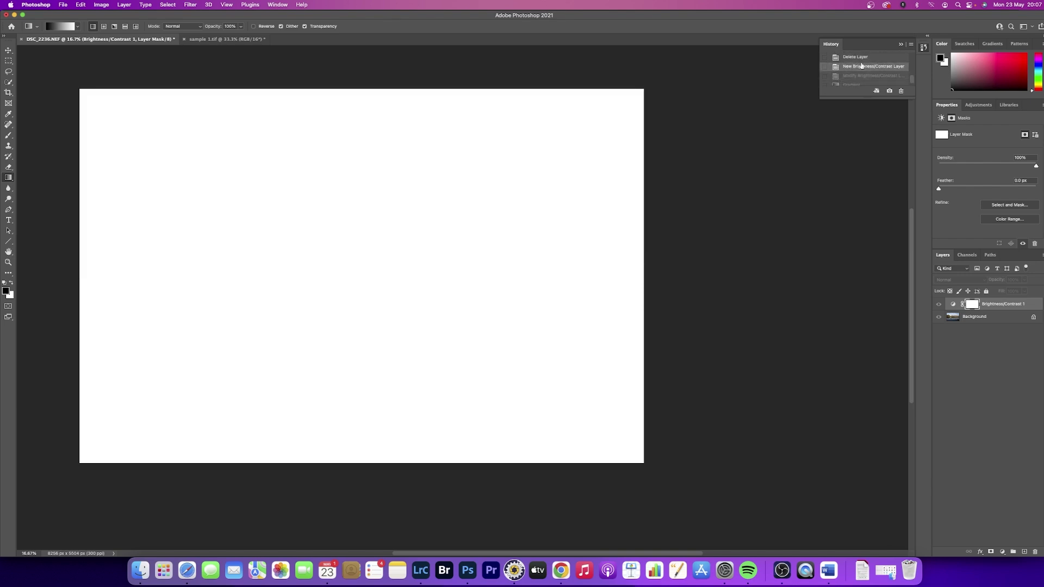
{"action": "left_click", "coordinate": [861, 61]}
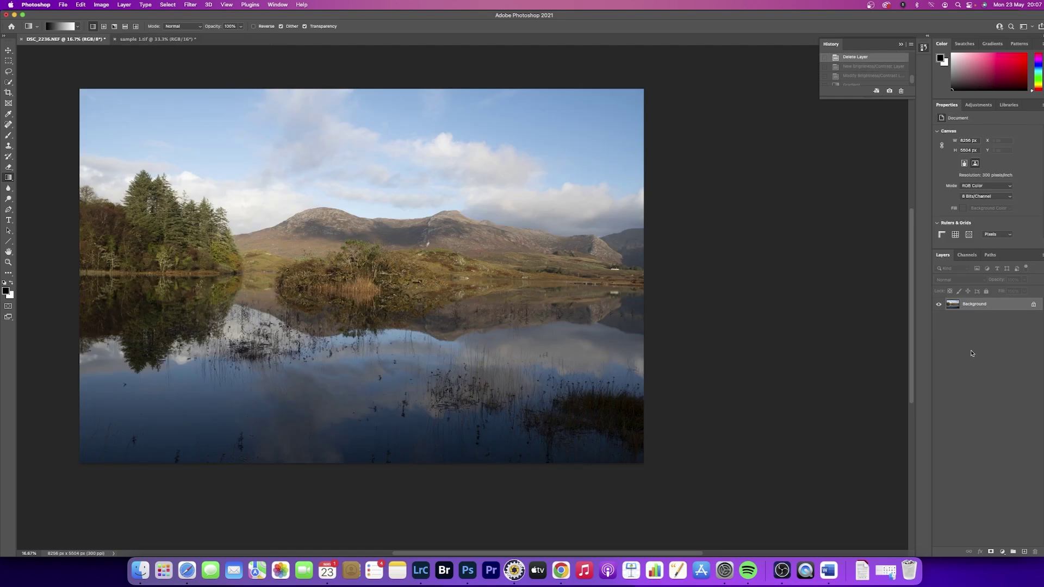
Add a Brightness/Contrast adjustment layer to the lake photo with brightness set to 67
{"action": "left_click", "coordinate": [1002, 552]}
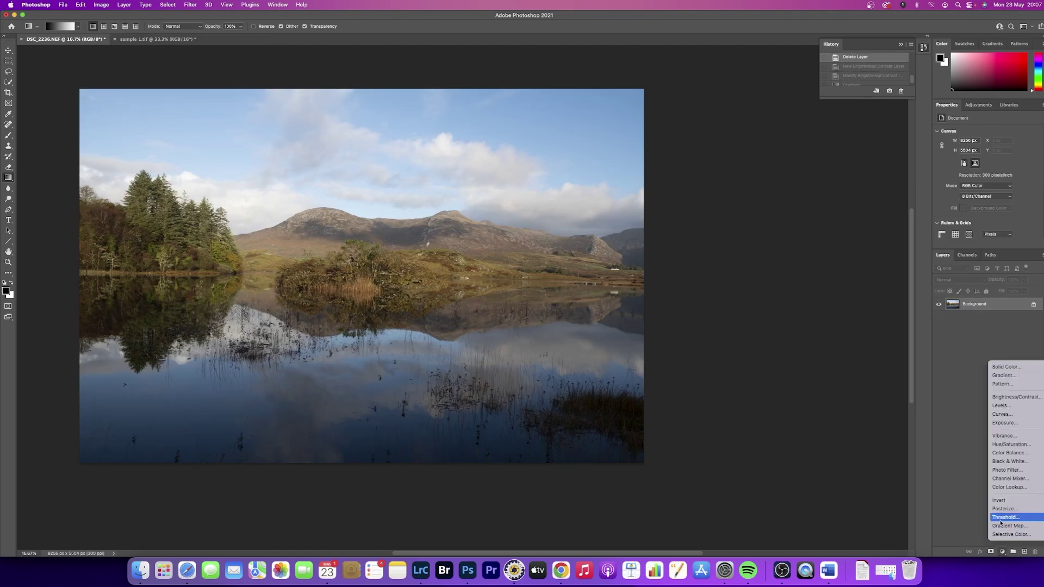
{"action": "left_click", "coordinate": [1005, 397]}
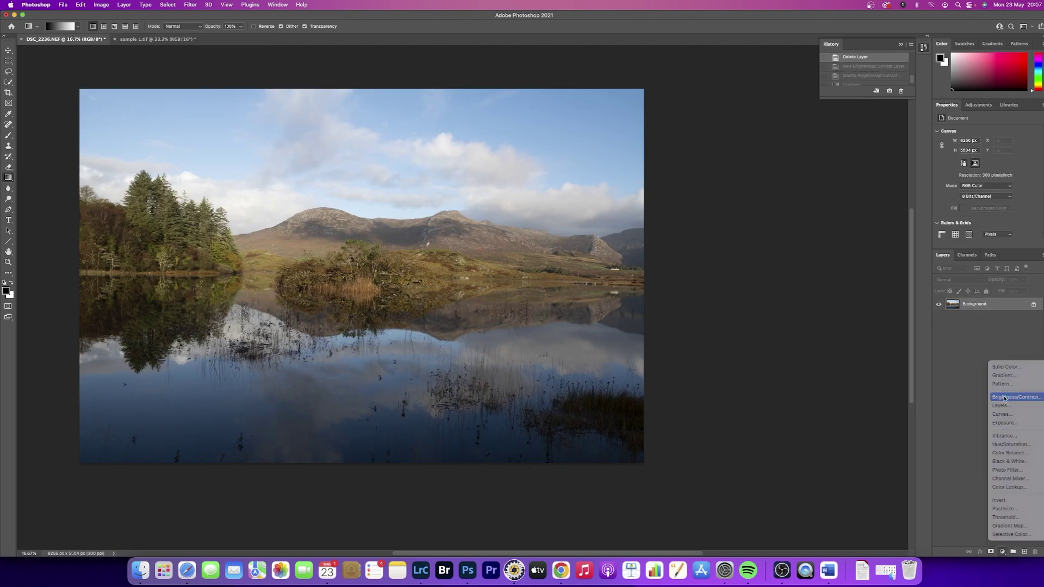
{"action": "left_click_drag", "start_coordinate": [987, 155], "coordinate": [1009, 155]}
Select the sky and apply a black-to-white linear gradient from above the image down to the lake on the Brightness/Contrast 1 mask
{"action": "left_click", "coordinate": [168, 5]}
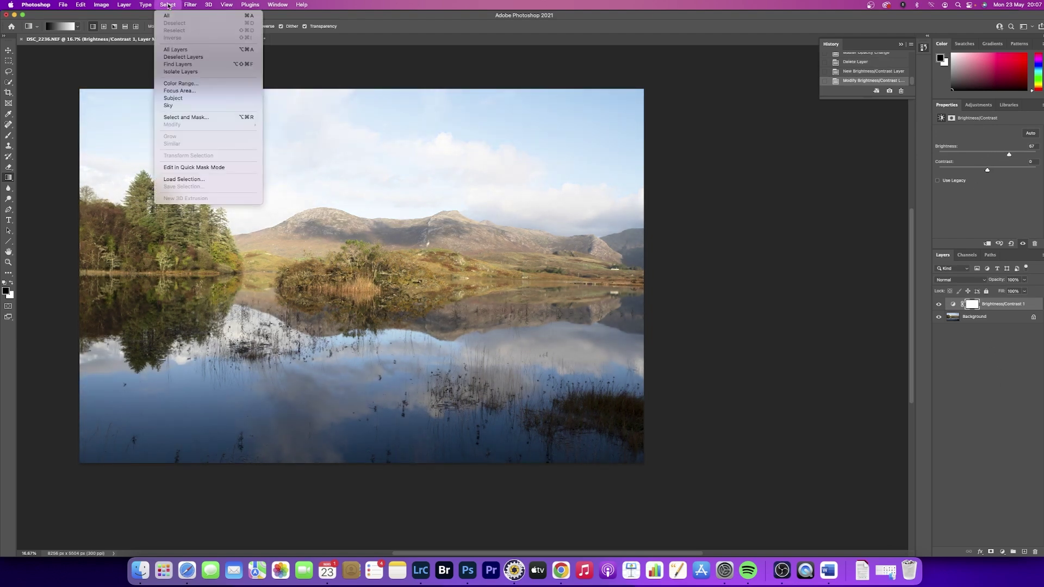
{"action": "left_click", "coordinate": [185, 106]}
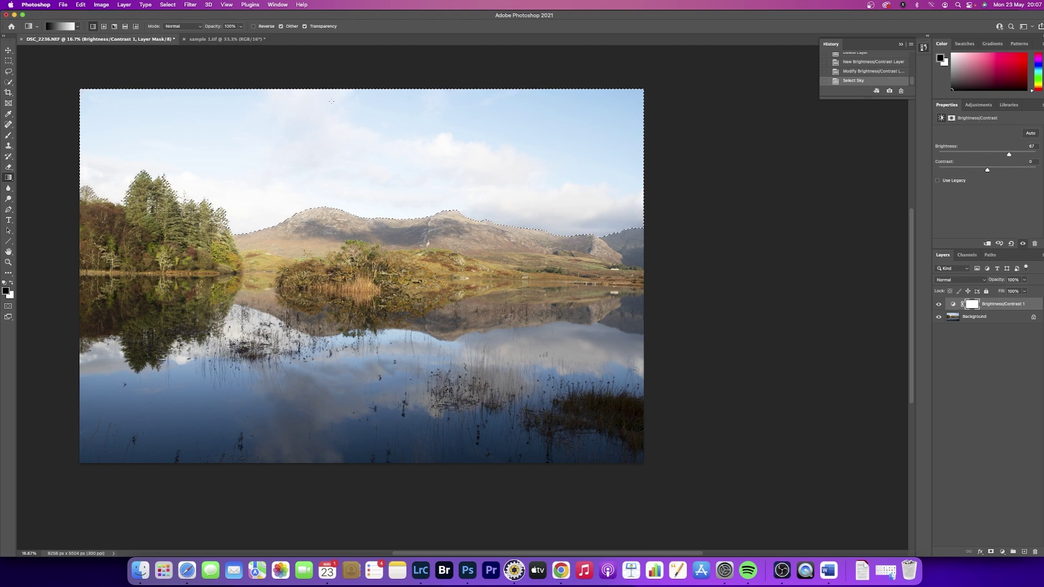
{"action": "left_click_drag", "start_coordinate": [354, 73], "coordinate": [359, 365]}
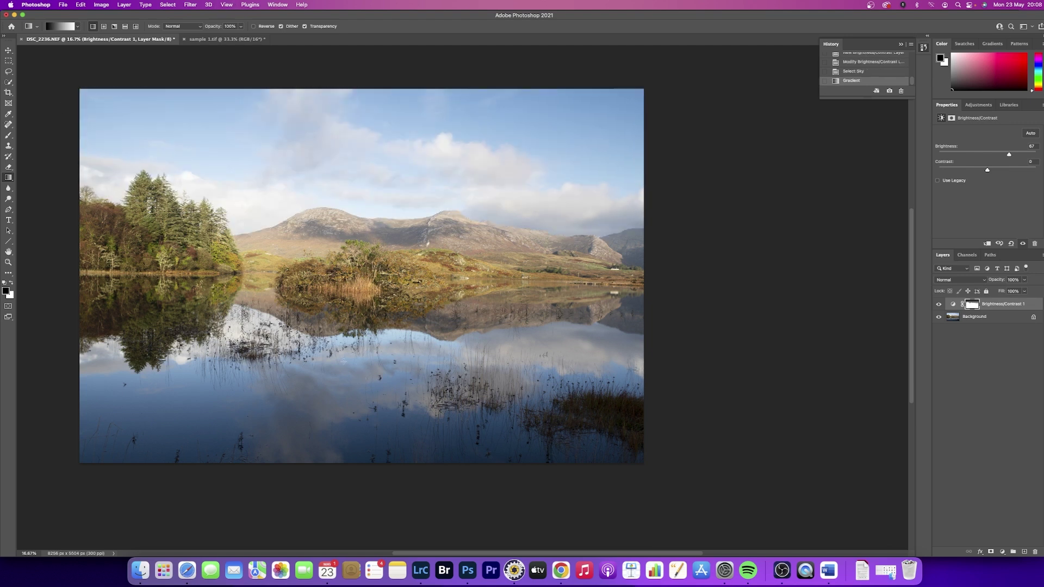
Check the masked sky edge along the treeline, and delete the Brightness/Contrast 1 adjustment layer
{"action": "key", "text": "super+plus"}
{"action": "key", "text": "super+plus"}
{"action": "key", "text": "super+plus"}
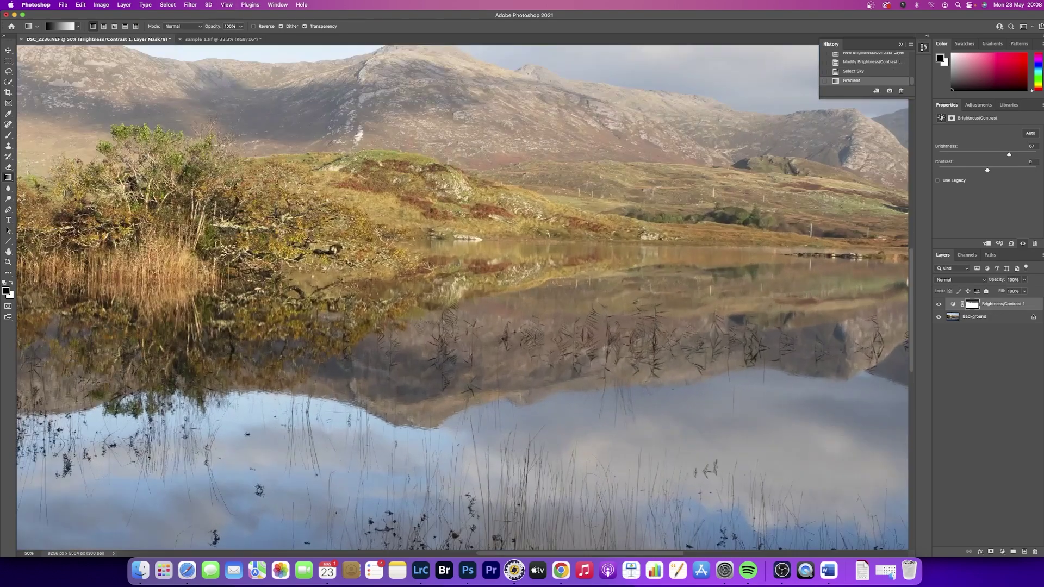
{"action": "left_click_drag", "start_coordinate": [222, 279], "coordinate": [400, 278]}
{"action": "scroll", "coordinate": [205, 308], "scroll_direction": "up", "scroll_amount": 6}
{"action": "scroll", "coordinate": [206, 308], "scroll_direction": "left", "scroll_amount": 13}
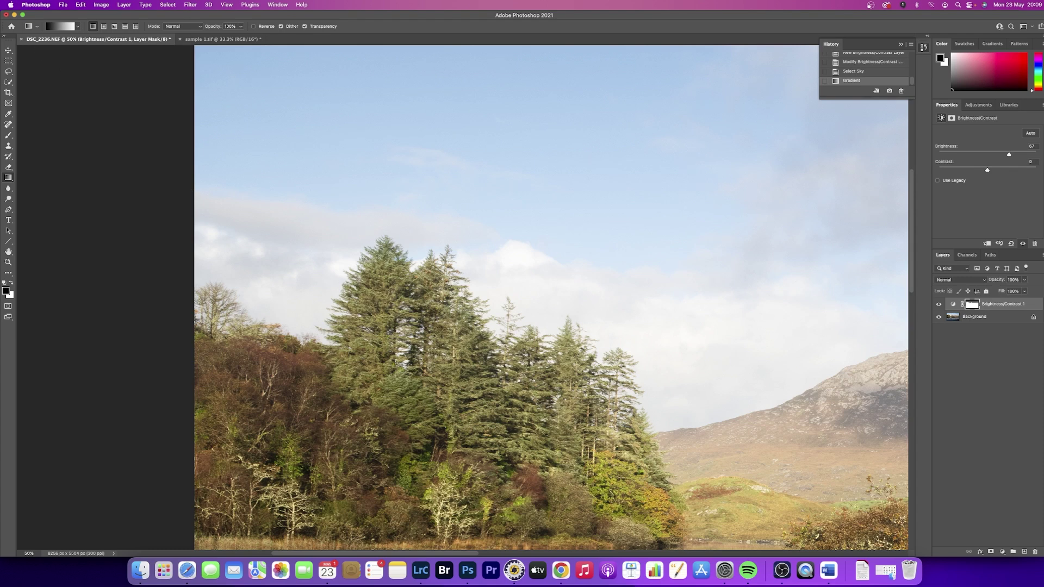
{"action": "left_click_drag", "start_coordinate": [1008, 305], "coordinate": [1036, 551]}
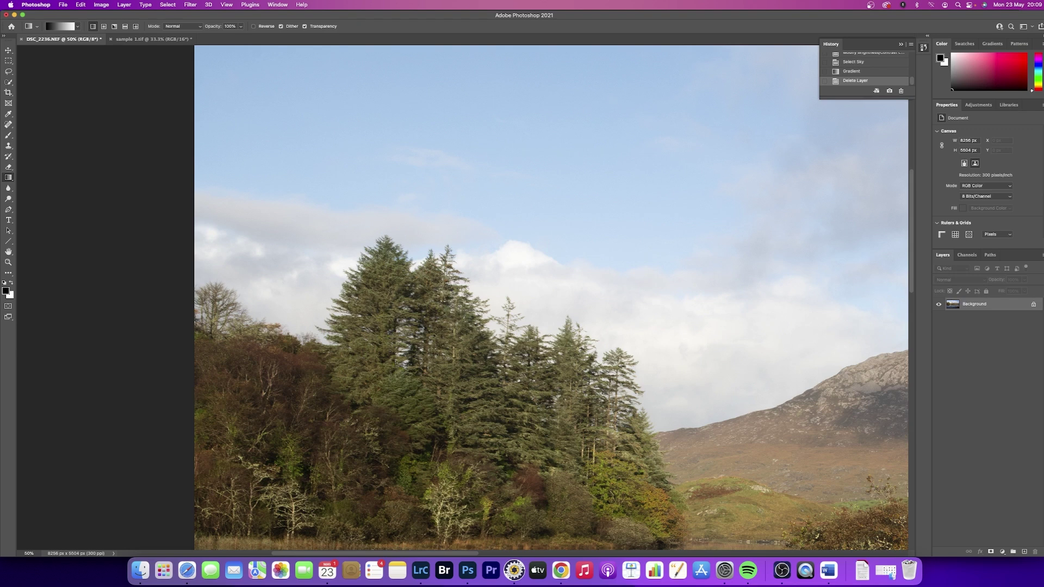
Switch to Photo Mechanic and open _DSC2699.tif from the dodge burn pixel layer folder in Photoshop
{"action": "left_click", "coordinate": [514, 569]}
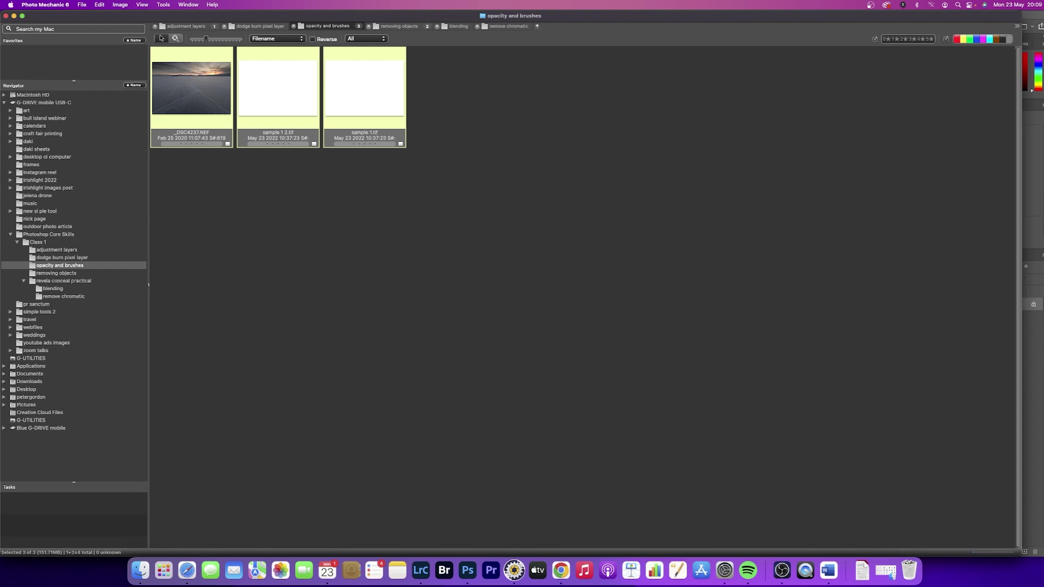
{"action": "left_click", "coordinate": [63, 259]}
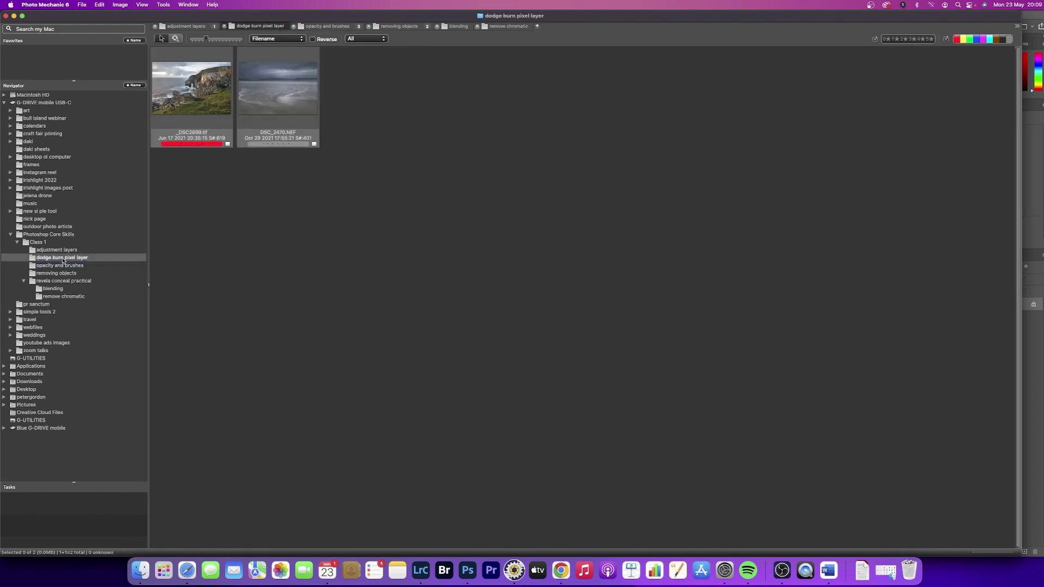
{"action": "left_click", "coordinate": [200, 106]}
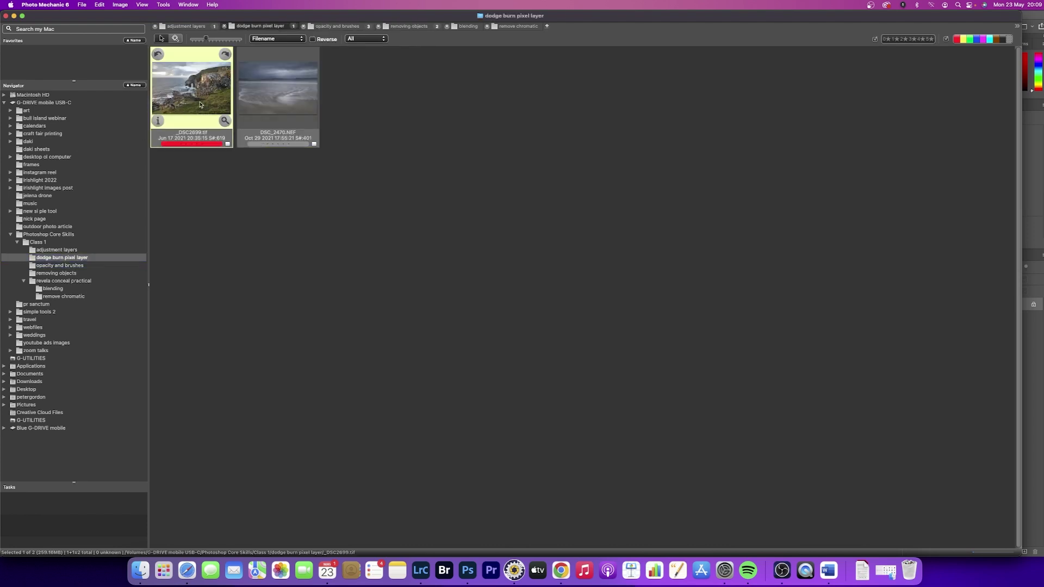
{"action": "left_click_drag", "start_coordinate": [193, 87], "coordinate": [468, 571]}
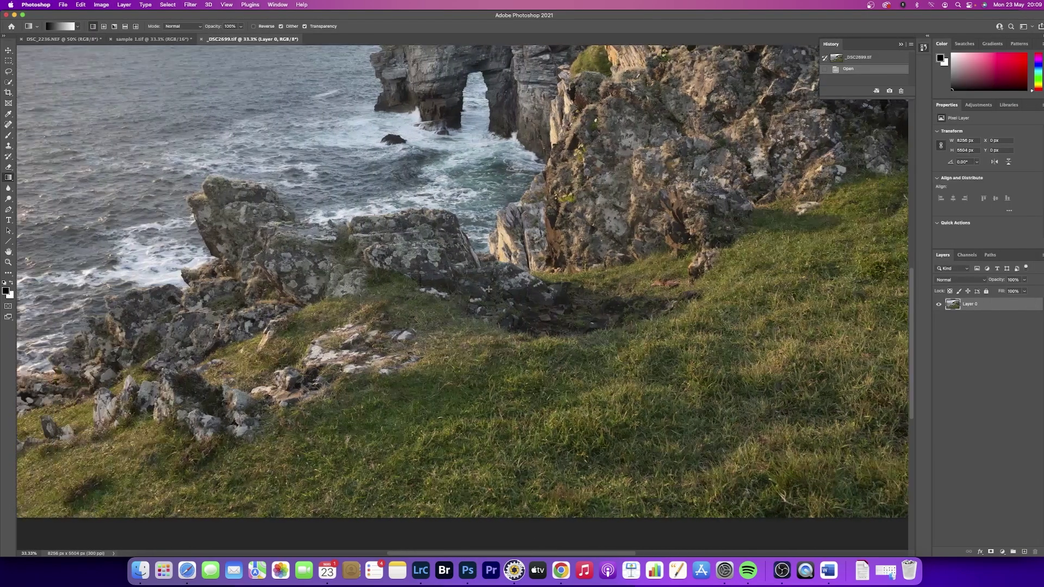
Look over the whole coastal cliff photo, from the sky down to the grassy foreground
{"action": "key", "text": "super+minus"}
{"action": "key", "text": "super+minus"}
{"action": "key", "text": "super+minus"}
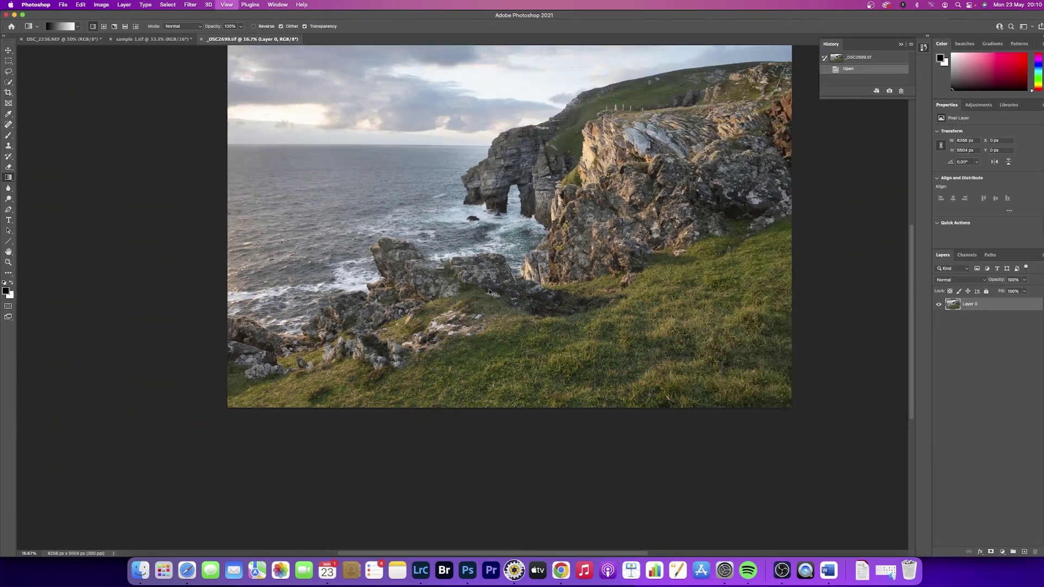
{"action": "scroll", "coordinate": [481, 298], "scroll_direction": "up", "scroll_amount": 3}
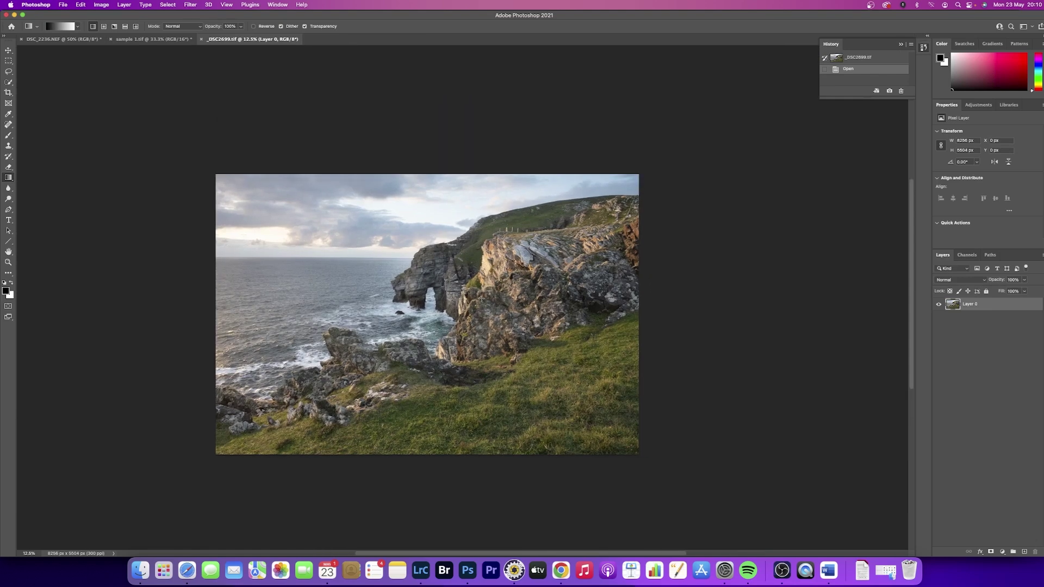
{"action": "key", "text": "super+plus"}
{"action": "scroll", "coordinate": [477, 298], "scroll_direction": "down", "scroll_amount": 2}
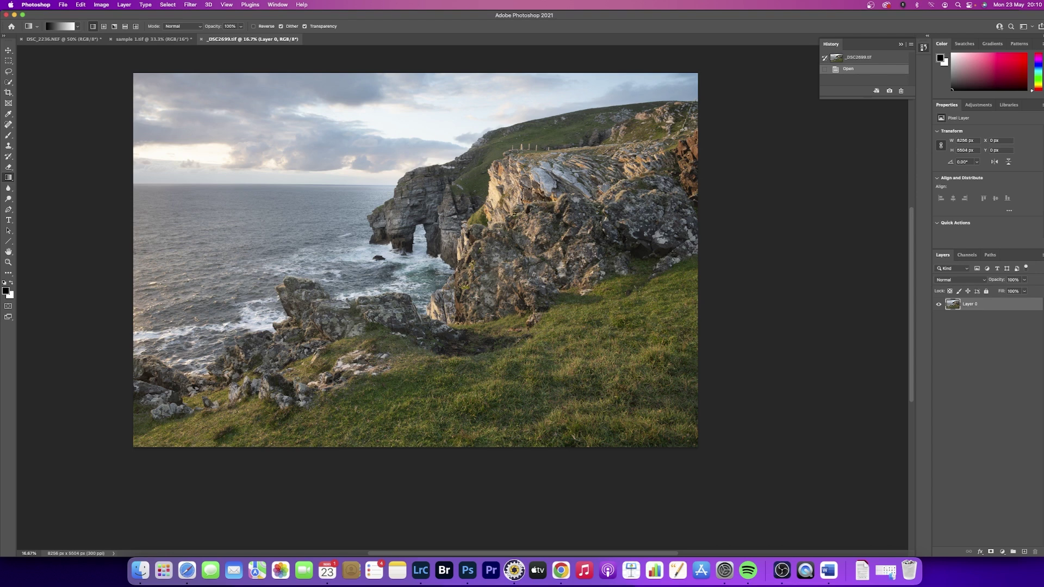
{"action": "scroll", "coordinate": [476, 297], "scroll_direction": "down", "scroll_amount": 10}
{"action": "scroll", "coordinate": [476, 297], "scroll_direction": "up", "scroll_amount": 7}
{"action": "scroll", "coordinate": [476, 298], "scroll_direction": "right", "scroll_amount": 1}
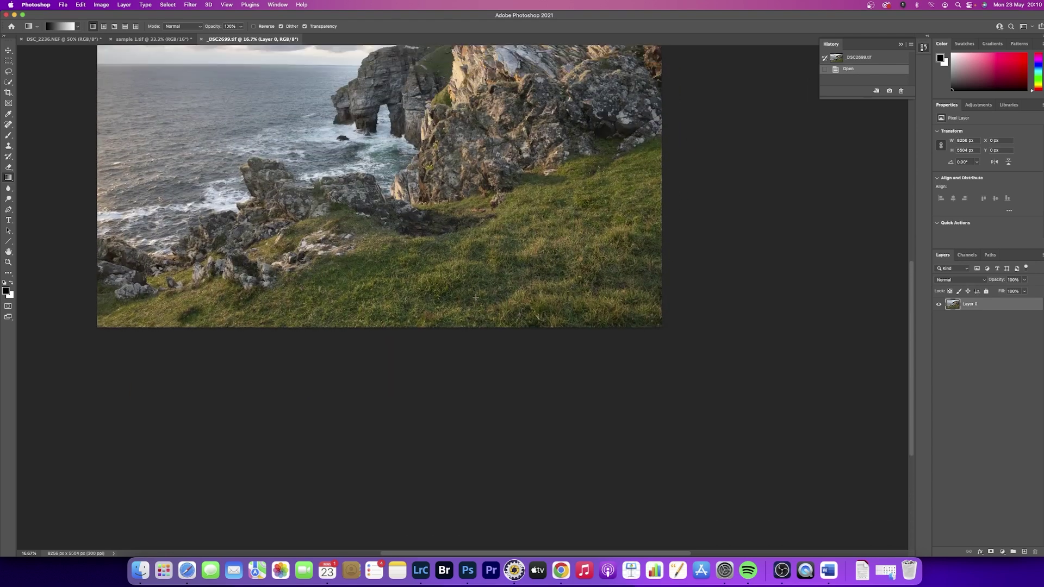
{"action": "scroll", "coordinate": [476, 297], "scroll_direction": "up", "scroll_amount": 3}
{"action": "scroll", "coordinate": [475, 298], "scroll_direction": "left", "scroll_amount": 1}
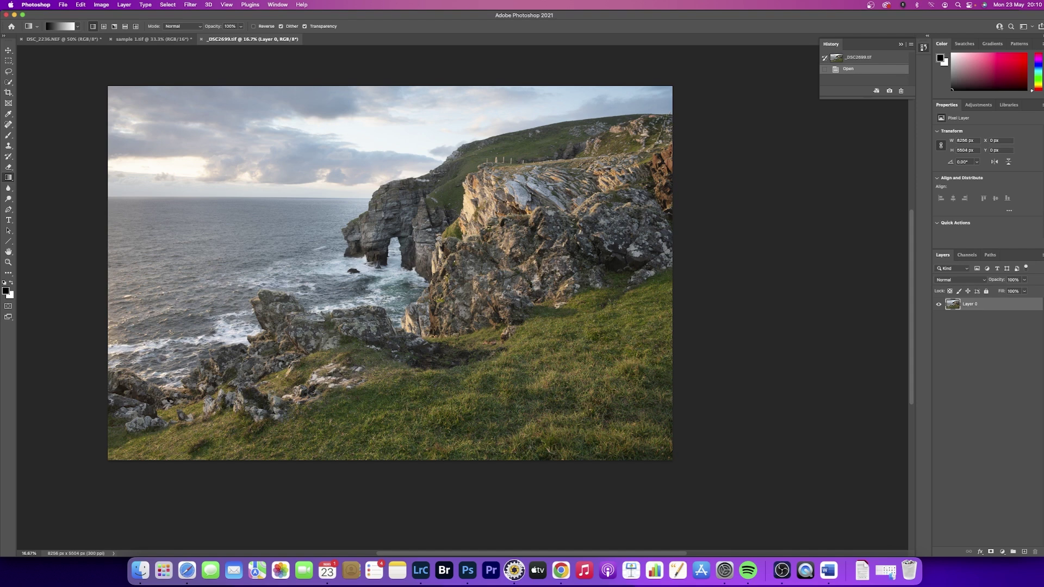
Add a new blank layer above Layer 0 and toggle its visibility off and on to compare
{"action": "left_click", "coordinate": [1023, 553]}
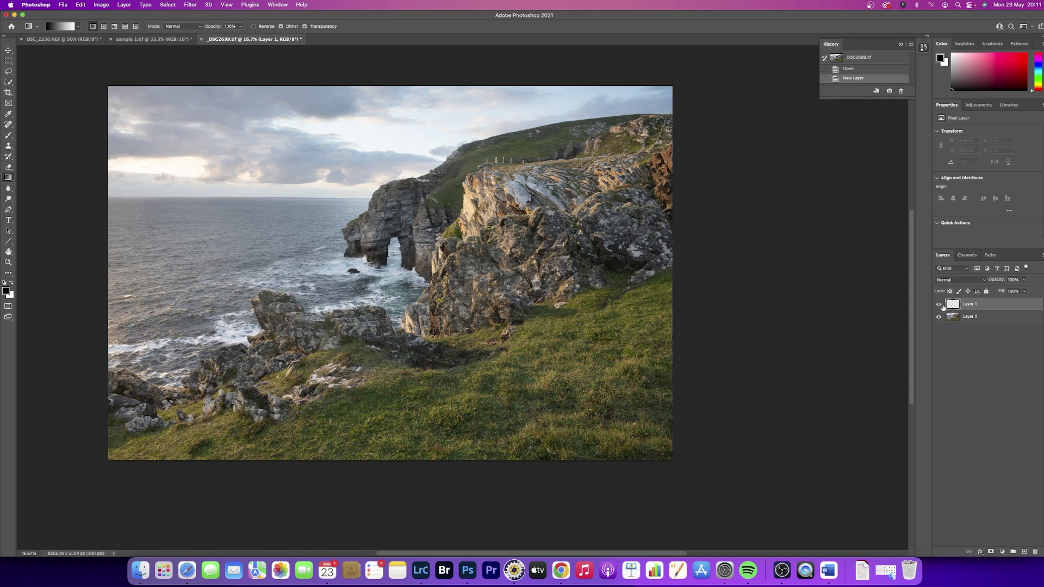
{"action": "left_click", "coordinate": [938, 305]}
{"action": "left_click", "coordinate": [939, 305]}
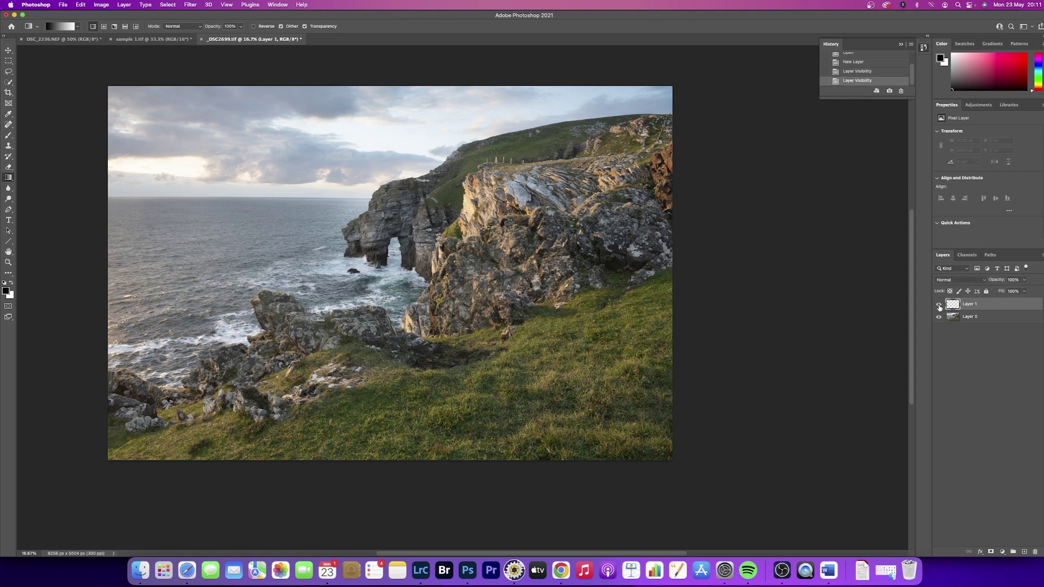
{"action": "left_click", "coordinate": [938, 305]}
{"action": "left_click", "coordinate": [939, 305]}
Activate the Brush tool and change Layer 1's blend mode to Soft Light
{"action": "left_click", "coordinate": [9, 137]}
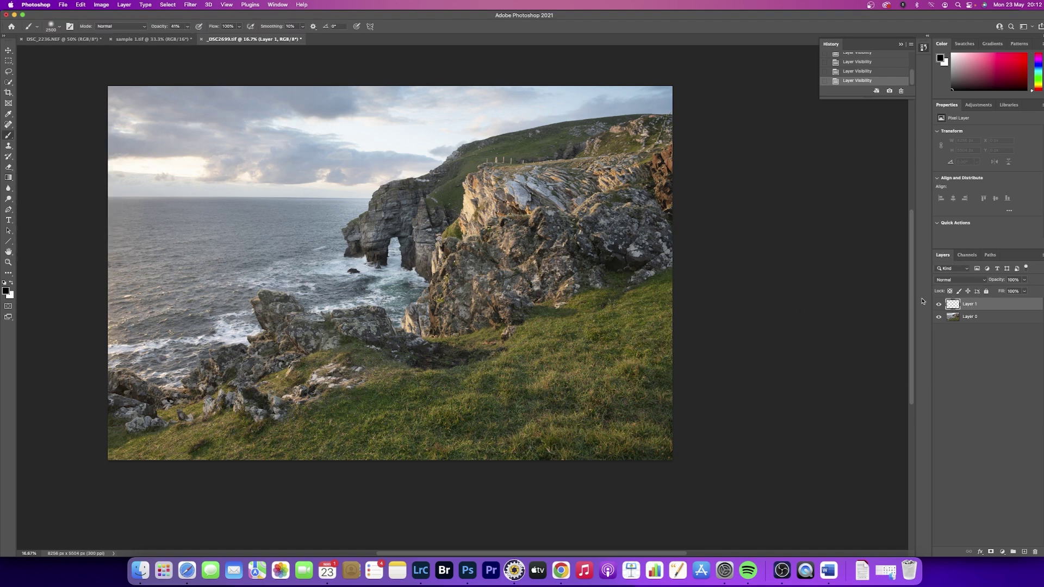
{"action": "left_click", "coordinate": [948, 281]}
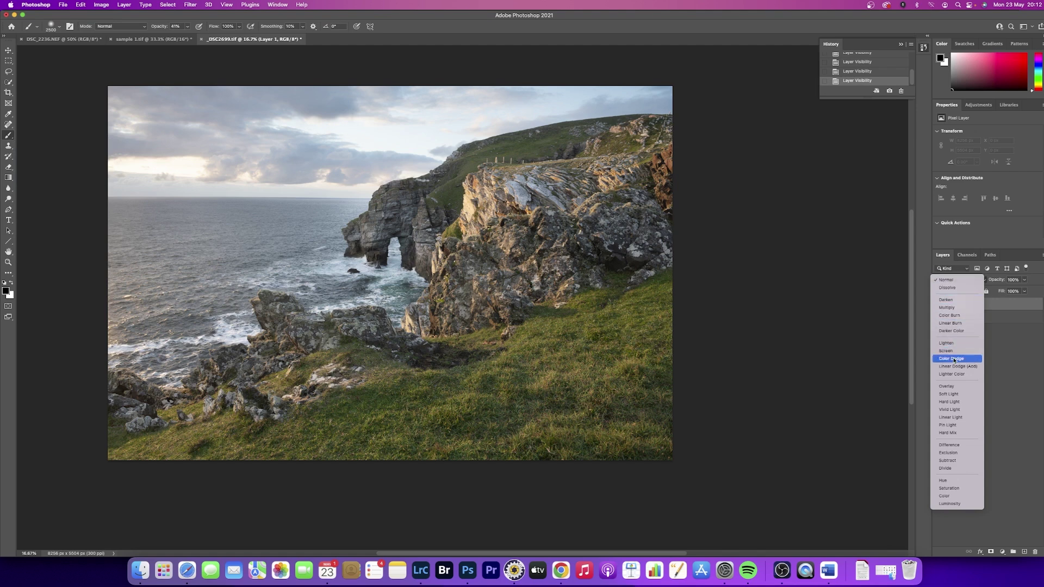
{"action": "left_click", "coordinate": [958, 396]}
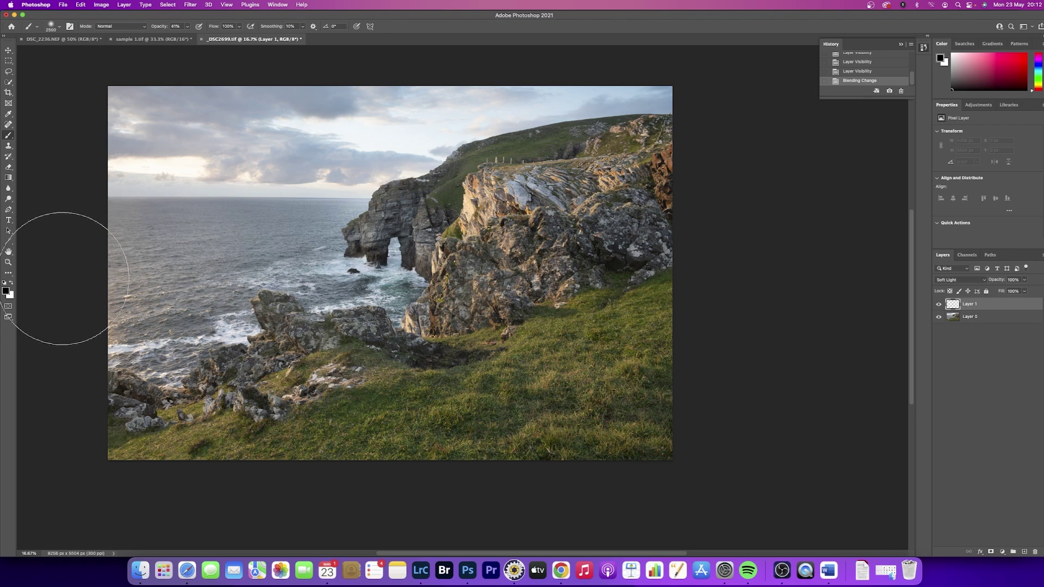
Set the foreground colour to a pale warm orange with a hue of 40° and return to the Brush tool
{"action": "left_click", "coordinate": [7, 292]}
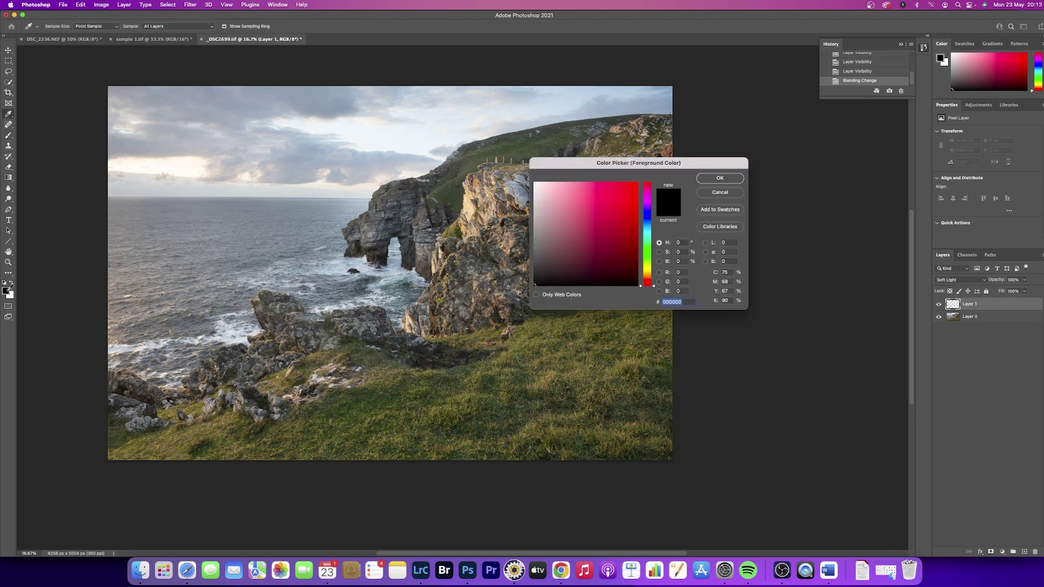
{"action": "left_click", "coordinate": [647, 270]}
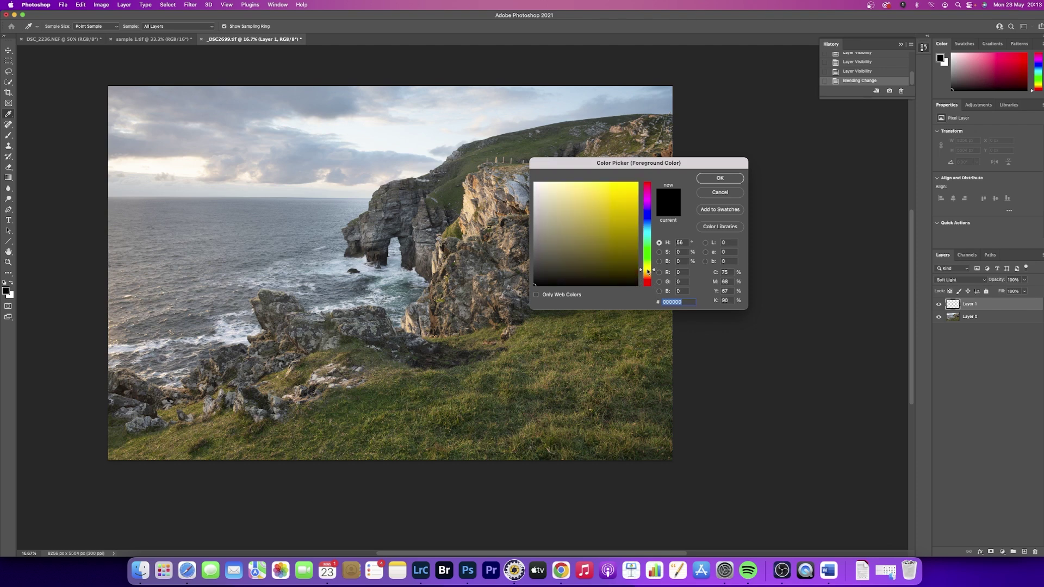
{"action": "left_click", "coordinate": [648, 277]}
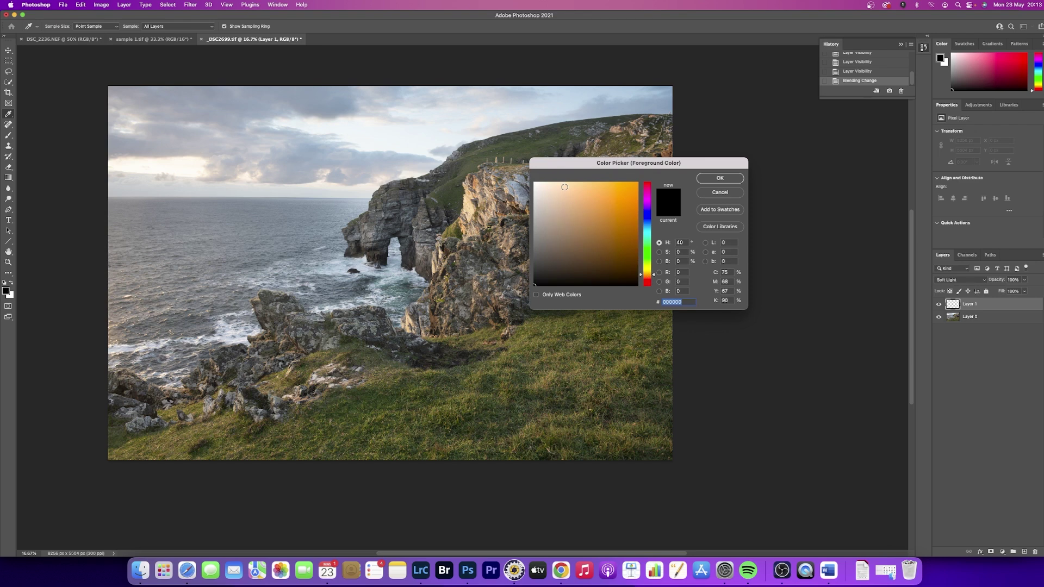
{"action": "left_click", "coordinate": [562, 186]}
{"action": "left_click", "coordinate": [719, 179]}
{"action": "key", "text": "b"}
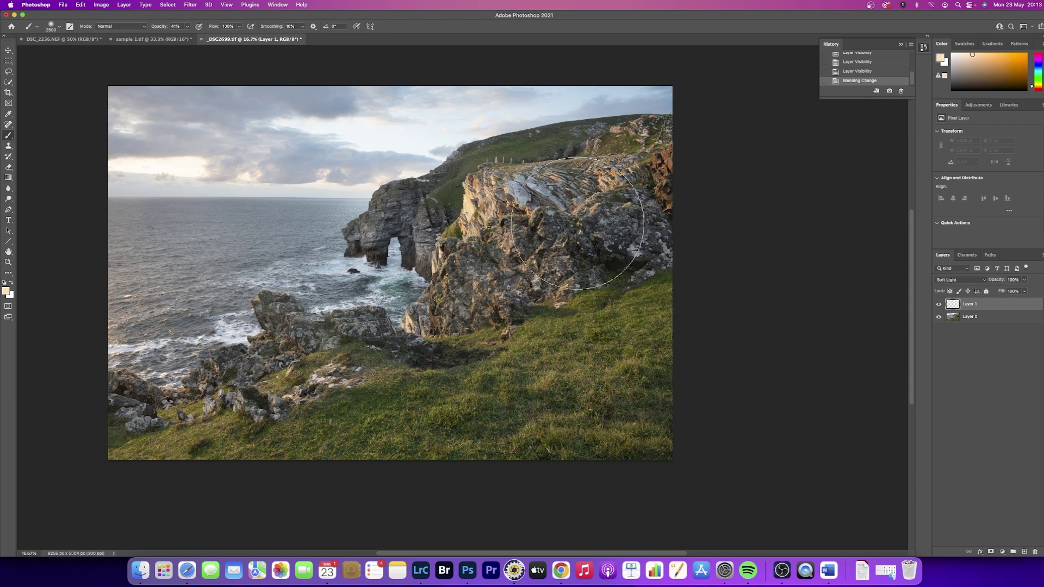
Paint over the rocky cliff and the sky on Layer 1 at 1% brush opacity, and raise the brush opacity to 3%
{"action": "left_click", "coordinate": [187, 27]}
{"action": "left_click_drag", "start_coordinate": [188, 32], "coordinate": [171, 37]}
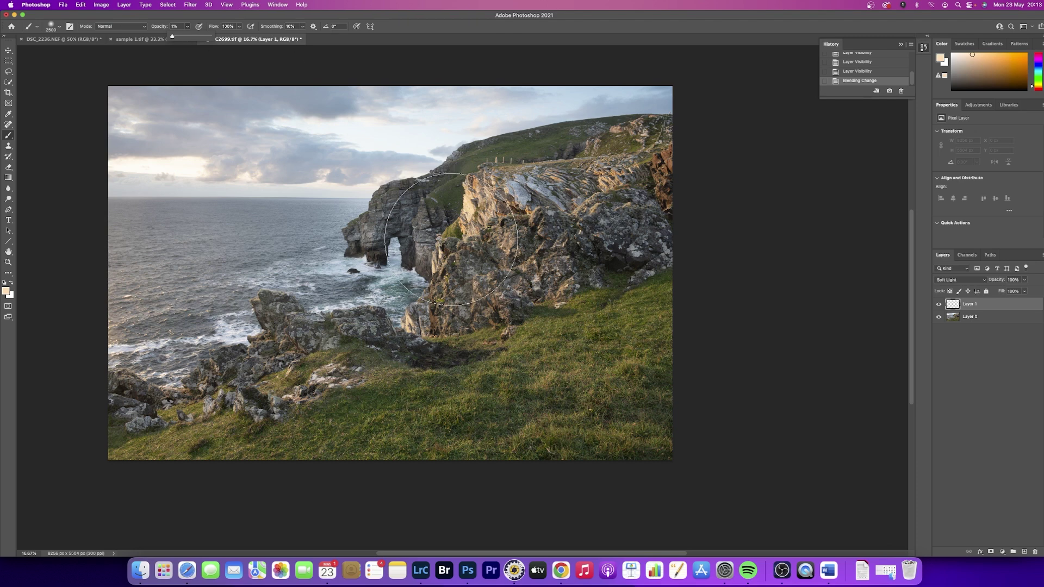
{"action": "left_click", "coordinate": [566, 208]}
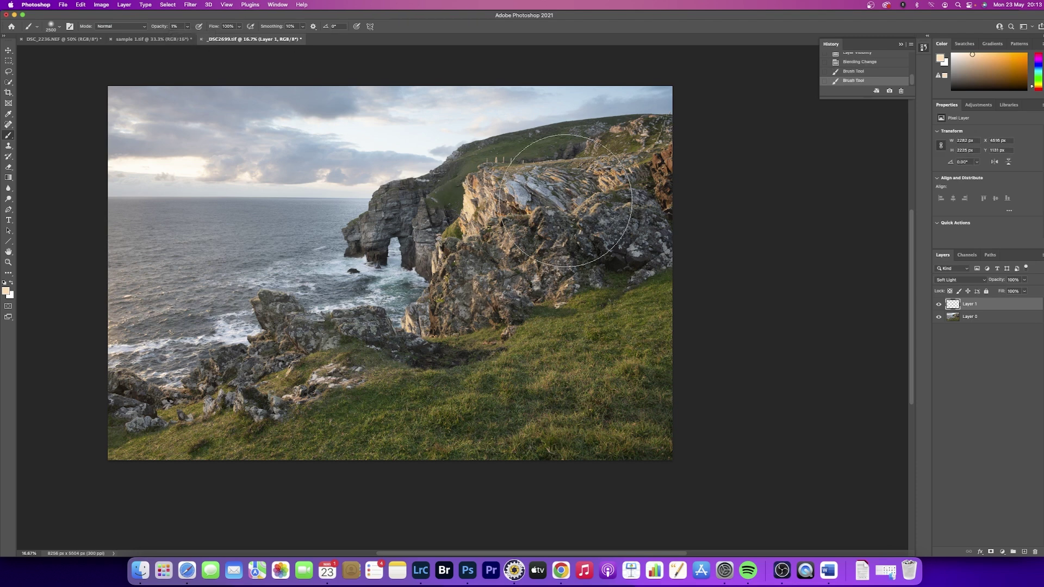
{"action": "left_click", "coordinate": [585, 198]}
{"action": "left_click", "coordinate": [509, 236]}
{"action": "left_click", "coordinate": [515, 206]}
{"action": "left_click", "coordinate": [483, 220]}
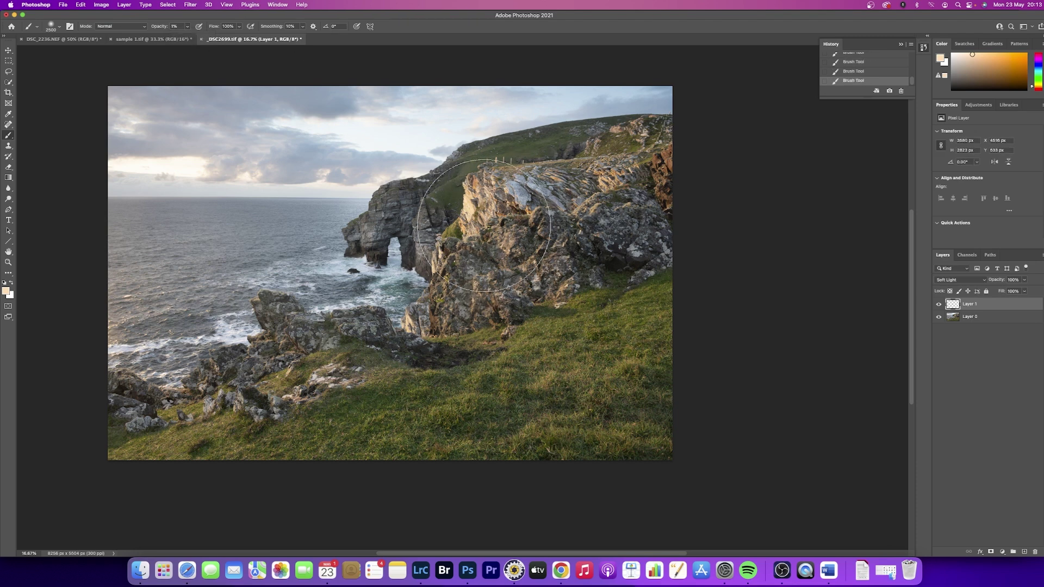
{"action": "left_click", "coordinate": [500, 237]}
{"action": "mouse_move", "coordinate": [263, 166]}
{"action": "left_mouse_down"}
{"action": "mouse_move", "coordinate": [75, 148]}
{"action": "mouse_move", "coordinate": [228, 148]}
{"action": "mouse_move", "coordinate": [85, 144]}
{"action": "mouse_move", "coordinate": [393, 123]}
{"action": "mouse_move", "coordinate": [155, 121]}
{"action": "mouse_move", "coordinate": [483, 90]}
{"action": "mouse_move", "coordinate": [154, 113]}
{"action": "mouse_move", "coordinate": [215, 117]}
{"action": "mouse_move", "coordinate": [435, 85]}
{"action": "mouse_move", "coordinate": [175, 118]}
{"action": "mouse_move", "coordinate": [369, 90]}
{"action": "mouse_move", "coordinate": [201, 119]}
{"action": "mouse_move", "coordinate": [139, 250]}
{"action": "mouse_move", "coordinate": [178, 206]}
{"action": "mouse_move", "coordinate": [139, 251]}
{"action": "mouse_move", "coordinate": [133, 285]}
{"action": "mouse_move", "coordinate": [227, 155]}
{"action": "mouse_move", "coordinate": [258, 133]}
{"action": "mouse_move", "coordinate": [277, 82]}
{"action": "left_mouse_up"}
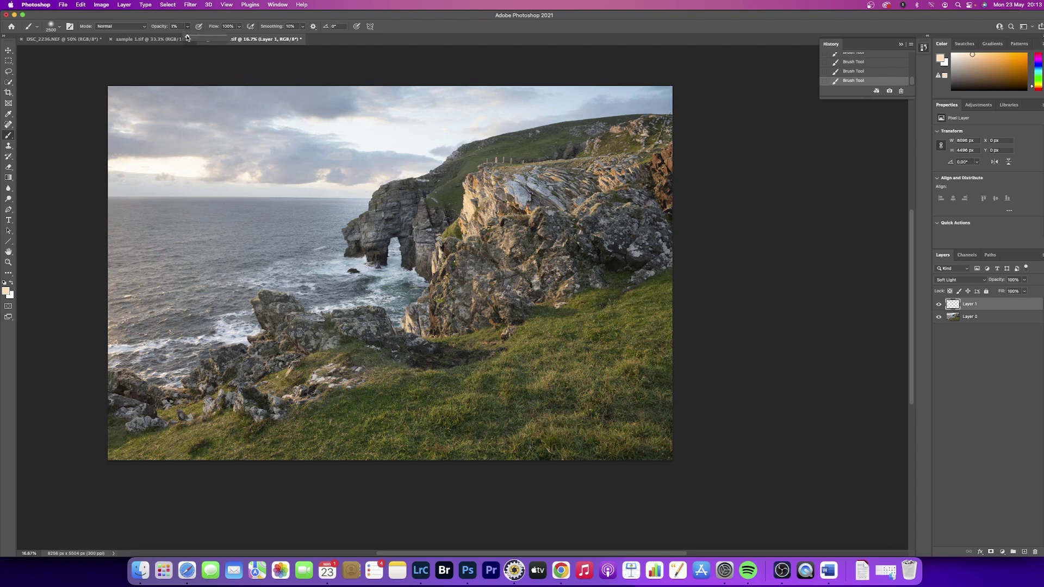
{"action": "left_click_drag", "start_coordinate": [187, 37], "coordinate": [188, 38]}
Toggle Layer 1's visibility repeatedly to compare the photo before and after the Soft Light painting
{"action": "left_click", "coordinate": [939, 304]}
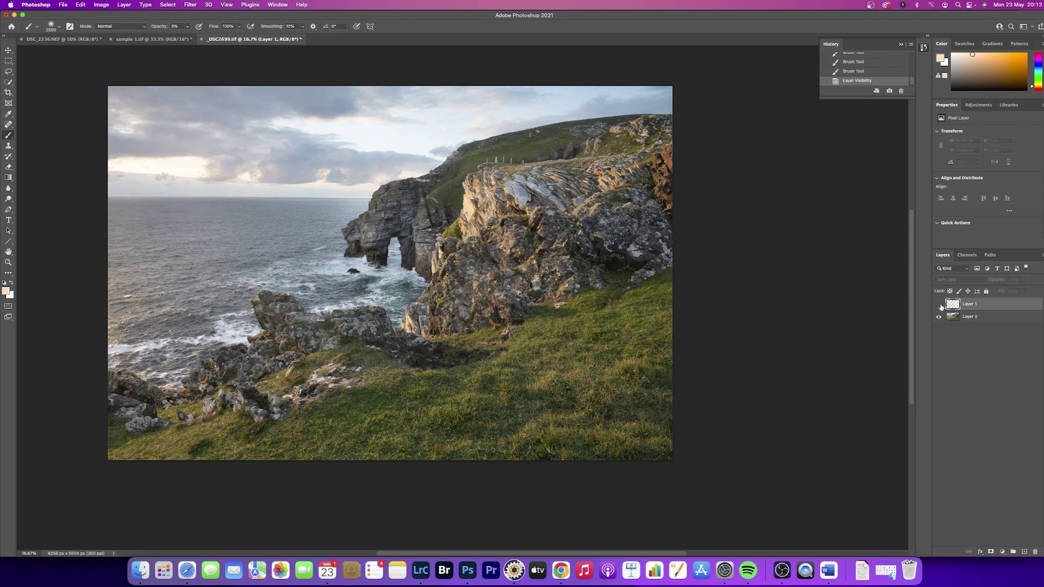
{"action": "left_click", "coordinate": [939, 305]}
{"action": "left_click", "coordinate": [939, 304]}
{"action": "left_click", "coordinate": [939, 304]}
{"action": "left_click", "coordinate": [940, 305]}
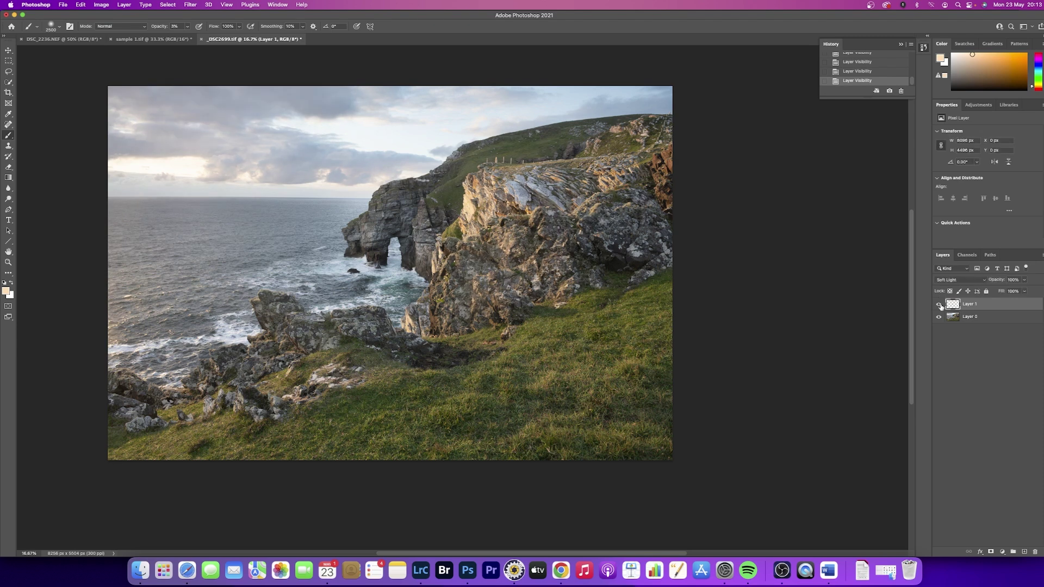
{"action": "left_click", "coordinate": [940, 305]}
{"action": "left_click", "coordinate": [940, 305]}
{"action": "left_click", "coordinate": [939, 305]}
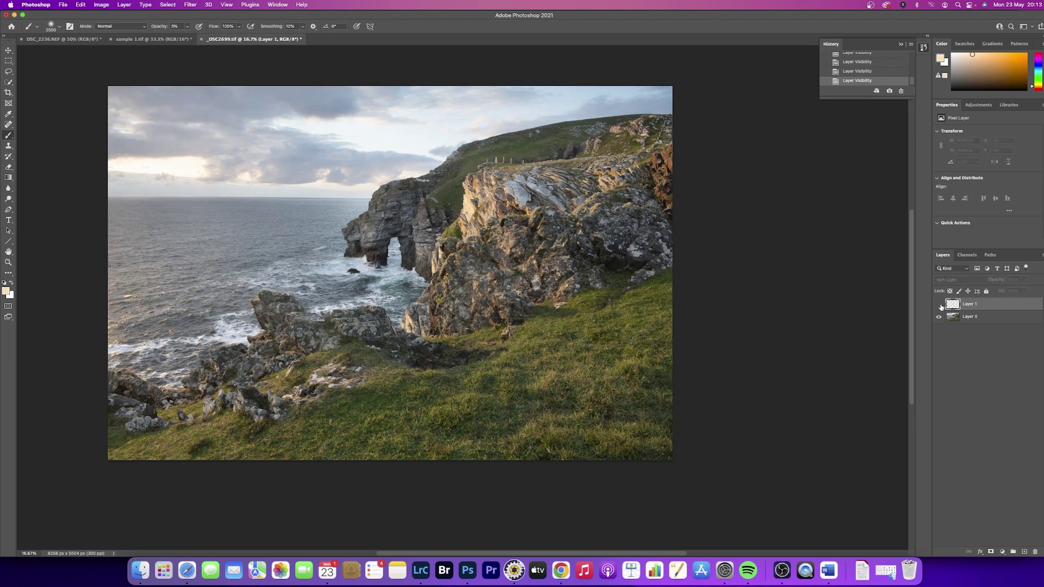
{"action": "left_click", "coordinate": [939, 305]}
{"action": "left_click", "coordinate": [939, 305]}
{"action": "left_click", "coordinate": [940, 305]}
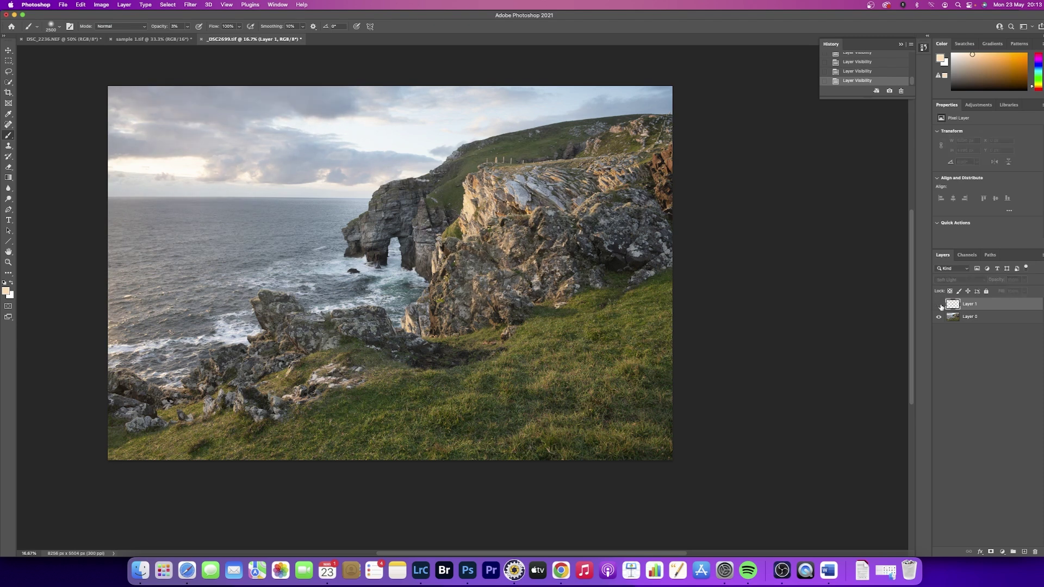
{"action": "left_click", "coordinate": [939, 305]}
{"action": "left_click", "coordinate": [939, 305]}
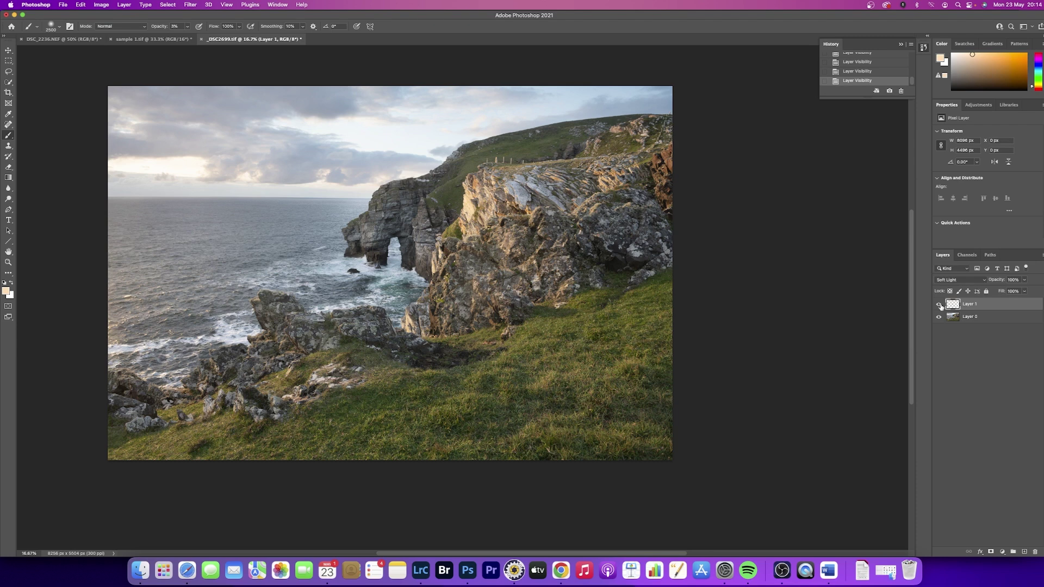
Paint further strokes on Layer 1 over the sunlit cliff face and the foreground rocks at 3% brush opacity
{"action": "left_click", "coordinate": [495, 259]}
{"action": "left_click", "coordinate": [492, 257]}
{"action": "left_click", "coordinate": [496, 251]}
{"action": "mouse_move", "coordinate": [360, 324]}
{"action": "left_mouse_down"}
{"action": "mouse_move", "coordinate": [237, 377]}
{"action": "mouse_move", "coordinate": [297, 359]}
{"action": "left_mouse_up"}
Delete the painted Layer 1 and replace it with a new empty layer in Soft Light blend mode
{"action": "mouse_move", "coordinate": [979, 304]}
{"action": "left_mouse_down"}
{"action": "mouse_move", "coordinate": [998, 378]}
{"action": "mouse_move", "coordinate": [998, 514]}
{"action": "mouse_move", "coordinate": [1034, 552]}
{"action": "left_mouse_up"}
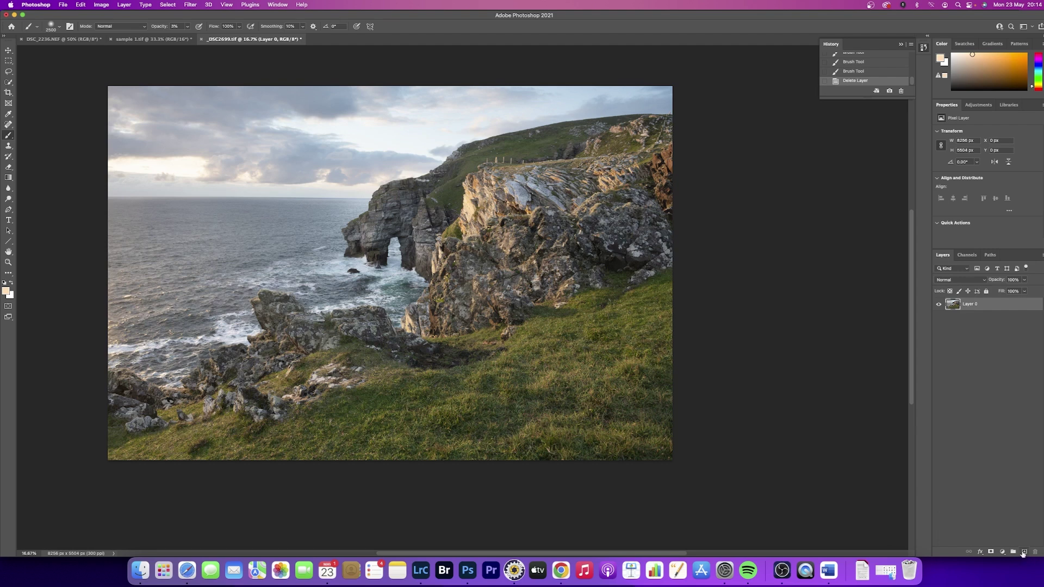
{"action": "left_click", "coordinate": [1023, 553]}
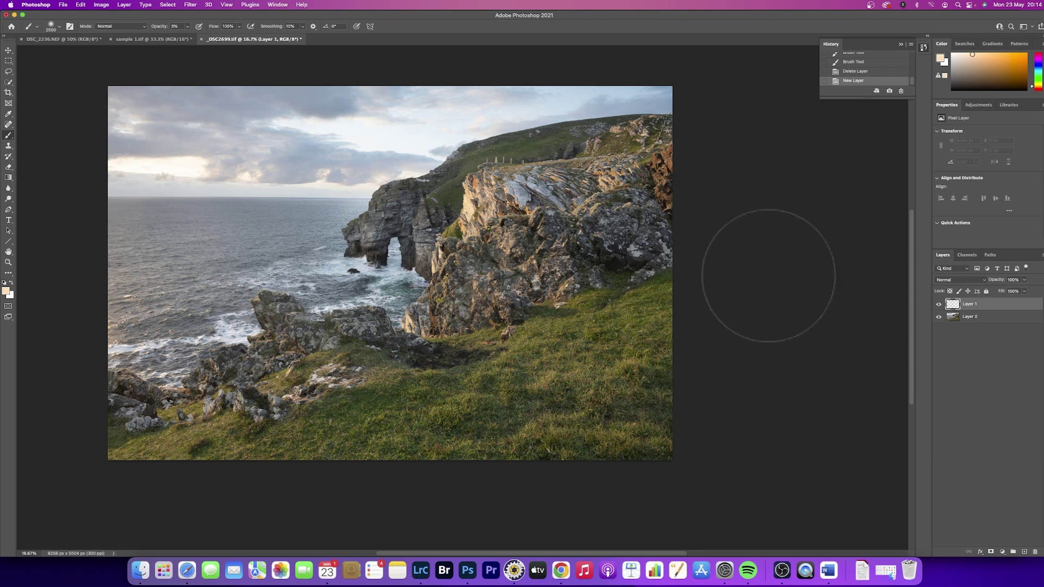
{"action": "left_click", "coordinate": [953, 280]}
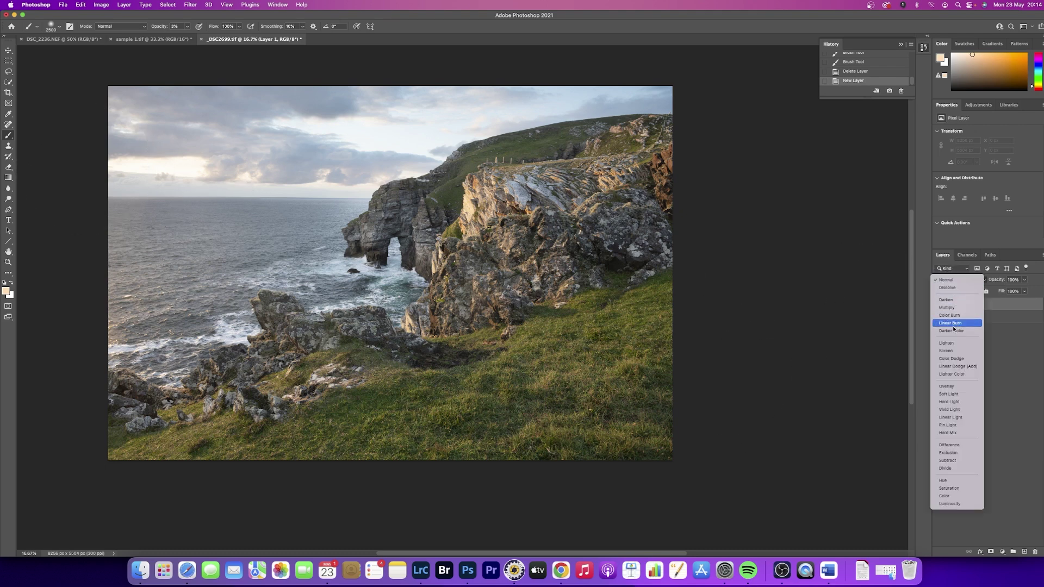
{"action": "left_click", "coordinate": [944, 396]}
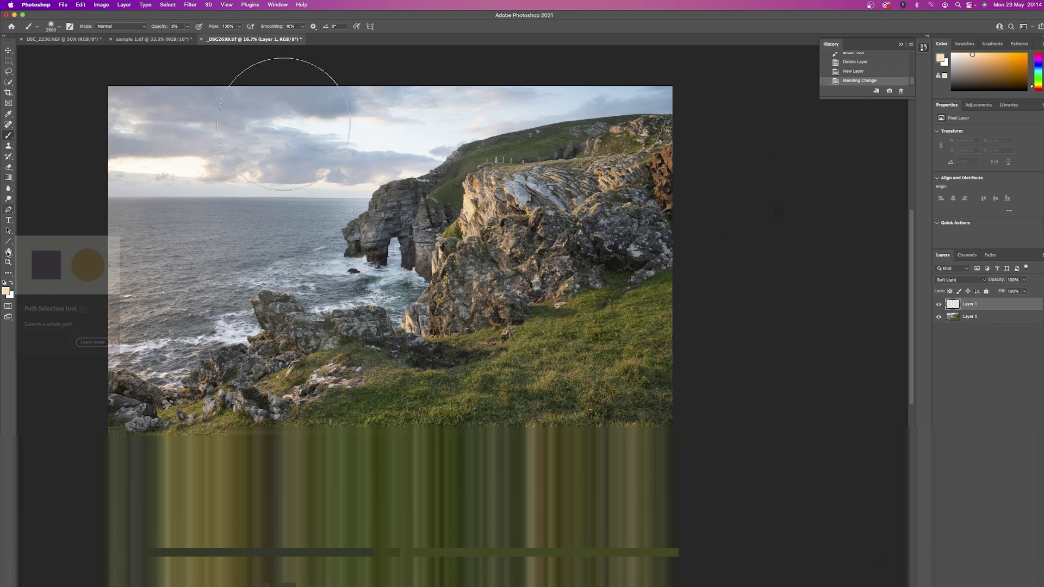
Paint on the new Soft Light layer at 3% brush opacity over the cliff, the foreground rocks and the bright horizon sky
{"action": "left_click", "coordinate": [483, 244]}
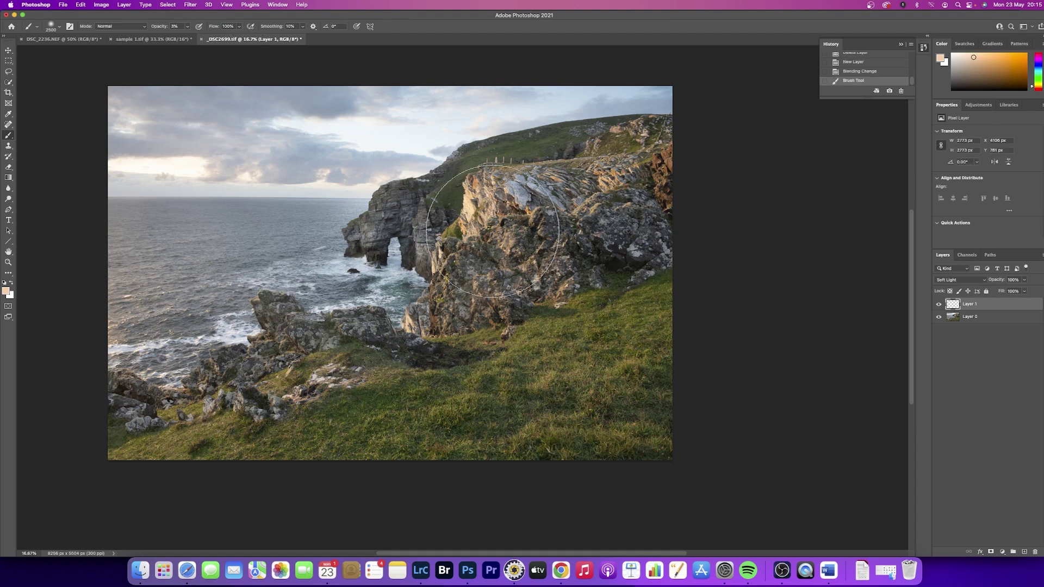
{"action": "left_click", "coordinate": [492, 252]}
{"action": "left_click", "coordinate": [520, 211]}
{"action": "left_click", "coordinate": [518, 227]}
{"action": "left_click", "coordinate": [609, 189]}
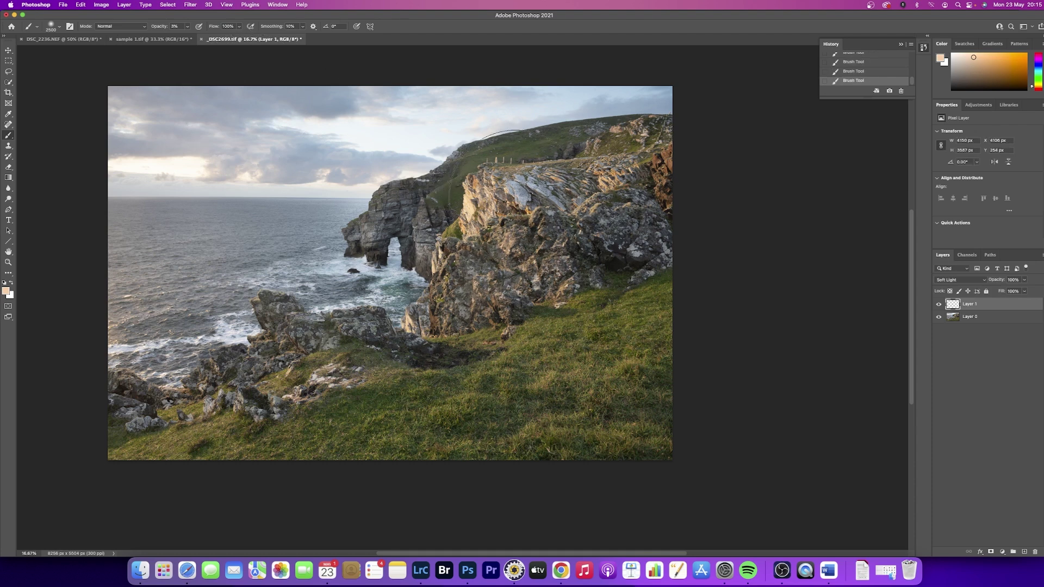
{"action": "left_click", "coordinate": [481, 234]}
{"action": "mouse_move", "coordinate": [338, 322]}
{"action": "left_mouse_down"}
{"action": "mouse_move", "coordinate": [257, 351]}
{"action": "mouse_move", "coordinate": [410, 340]}
{"action": "mouse_move", "coordinate": [318, 362]}
{"action": "left_mouse_up"}
{"action": "mouse_move", "coordinate": [92, 139]}
{"action": "left_mouse_down"}
{"action": "mouse_move", "coordinate": [412, 99]}
{"action": "mouse_move", "coordinate": [449, 84]}
{"action": "mouse_move", "coordinate": [154, 195]}
{"action": "left_mouse_up"}
Toggle the new Layer 1's visibility repeatedly to compare the photo with and without the painted light
{"action": "left_click", "coordinate": [939, 305]}
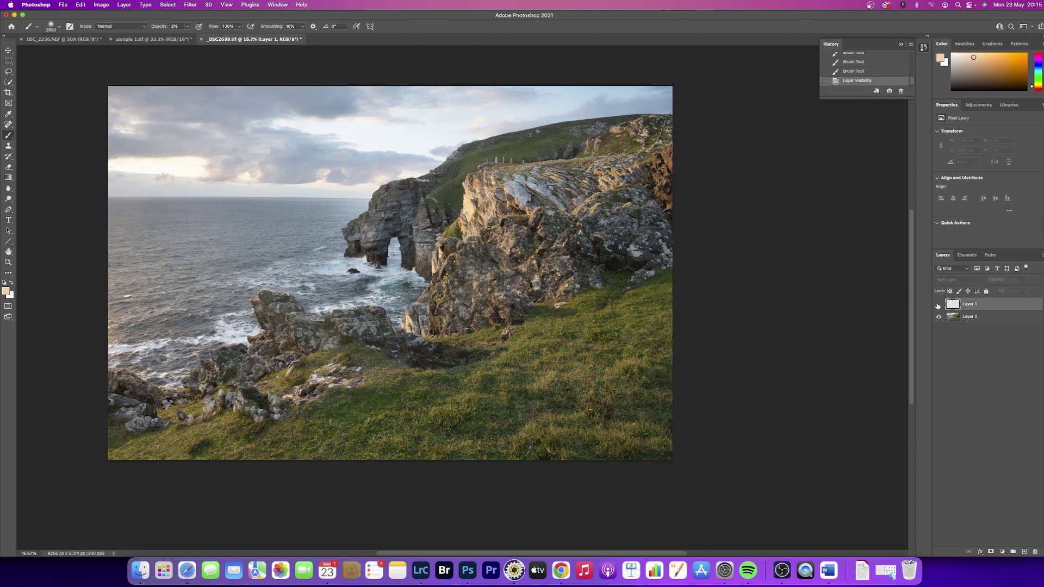
{"action": "left_click", "coordinate": [938, 305]}
{"action": "left_click", "coordinate": [938, 306]}
{"action": "left_click", "coordinate": [938, 306]}
{"action": "left_click", "coordinate": [938, 306]}
{"action": "left_click", "coordinate": [938, 306]}
{"action": "left_click", "coordinate": [938, 306]}
{"action": "left_click", "coordinate": [938, 306]}
{"action": "left_click", "coordinate": [937, 306]}
{"action": "left_click", "coordinate": [938, 306]}
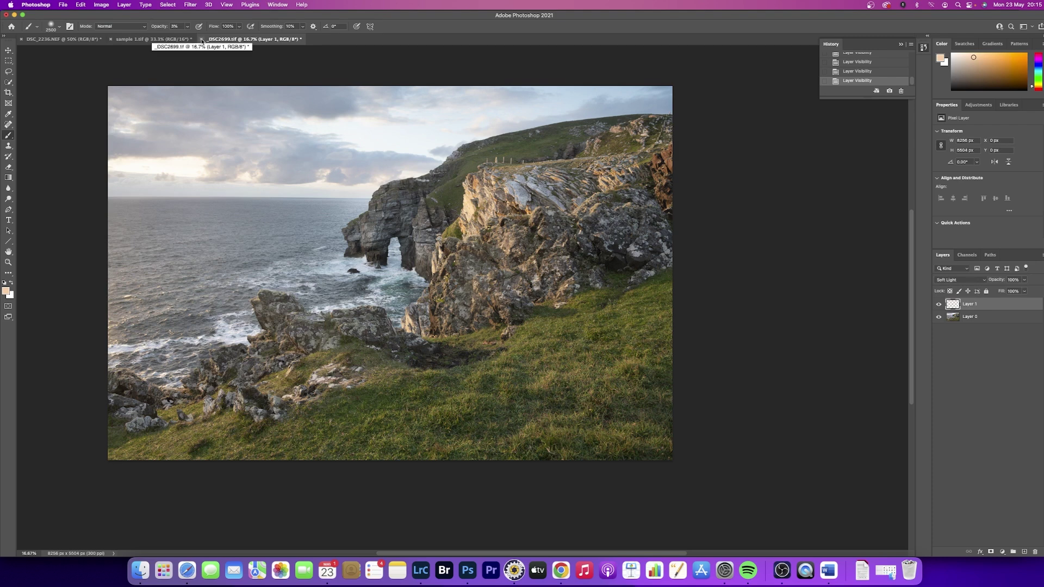
Close _DSC2699.tif, sample 1.tif and DSC_2236.NEF without saving their changes
{"action": "left_click", "coordinate": [202, 42]}
{"action": "left_click", "coordinate": [529, 206]}
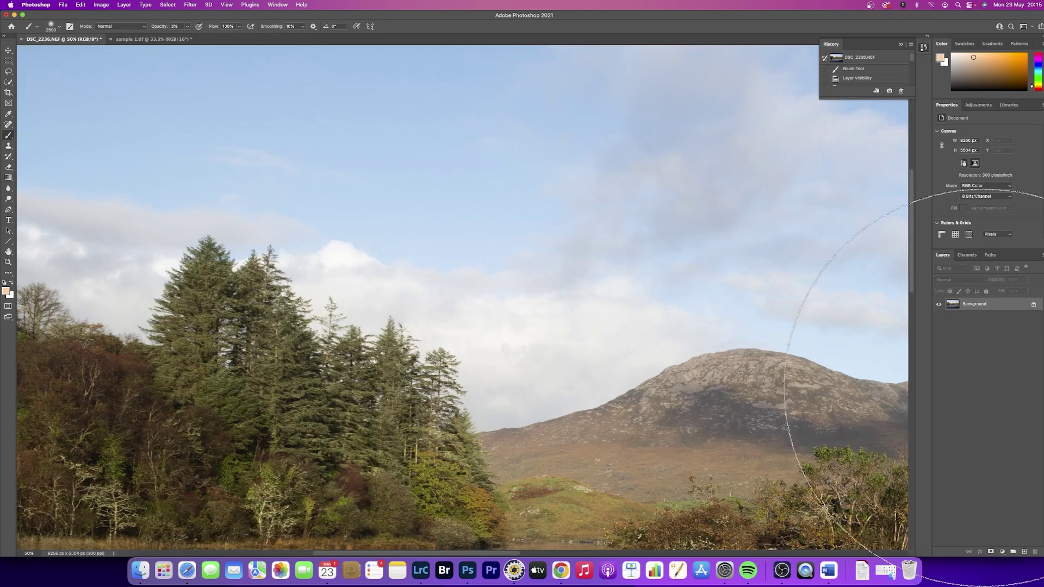
{"action": "left_click", "coordinate": [126, 39]}
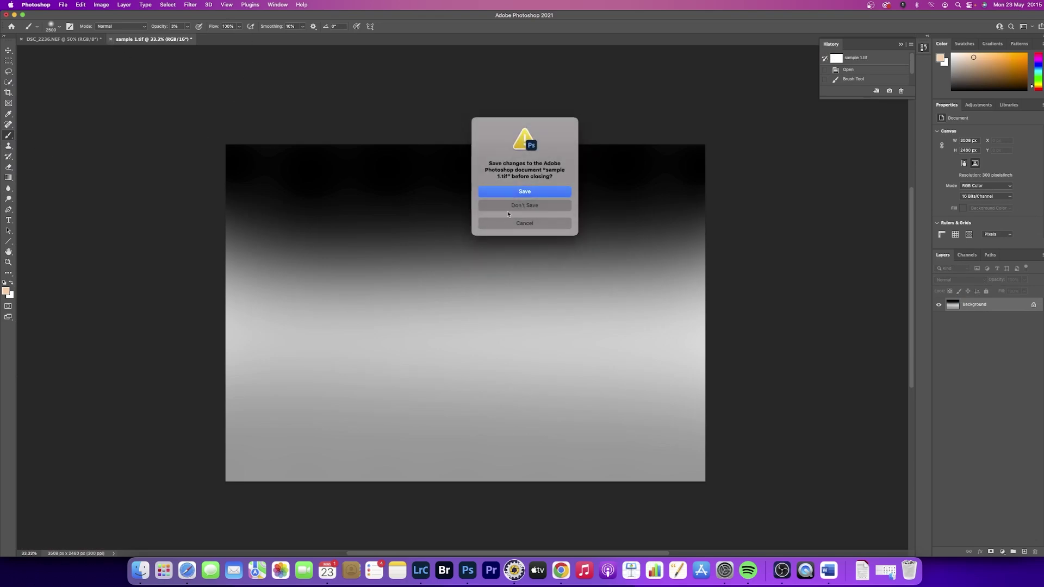
{"action": "left_click", "coordinate": [520, 206]}
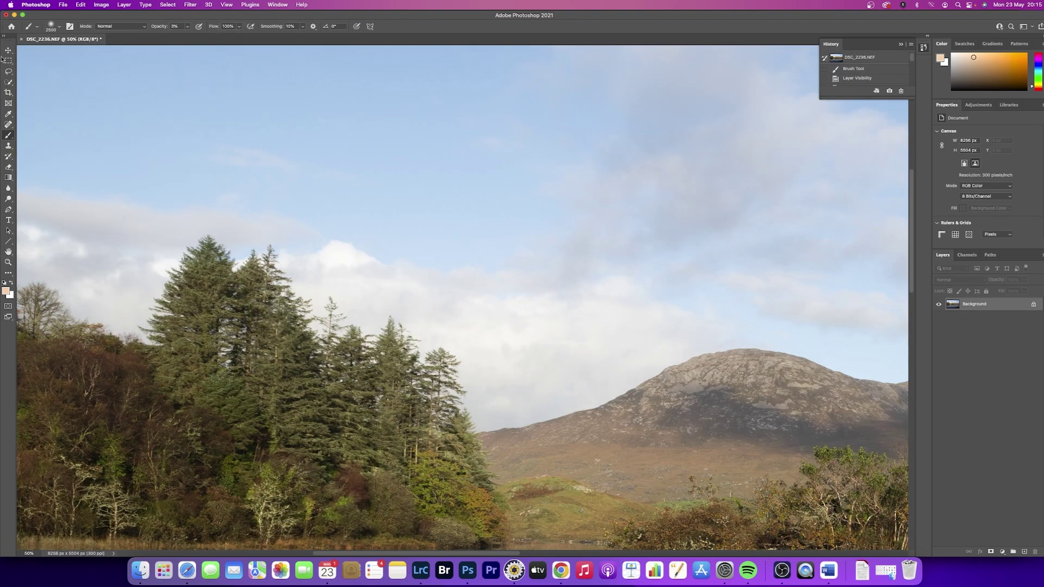
{"action": "left_click", "coordinate": [22, 38]}
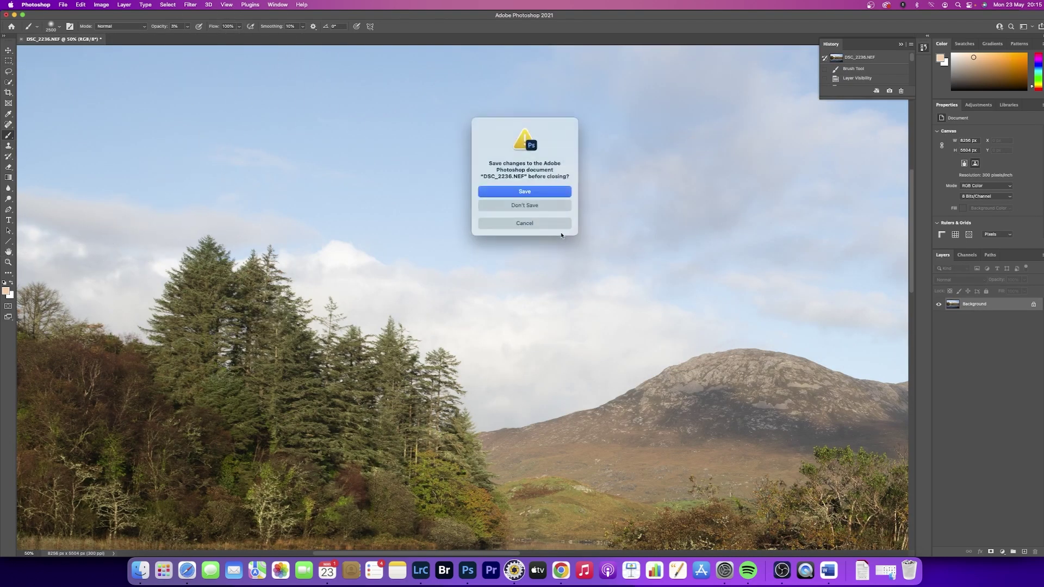
{"action": "left_click", "coordinate": [529, 206]}
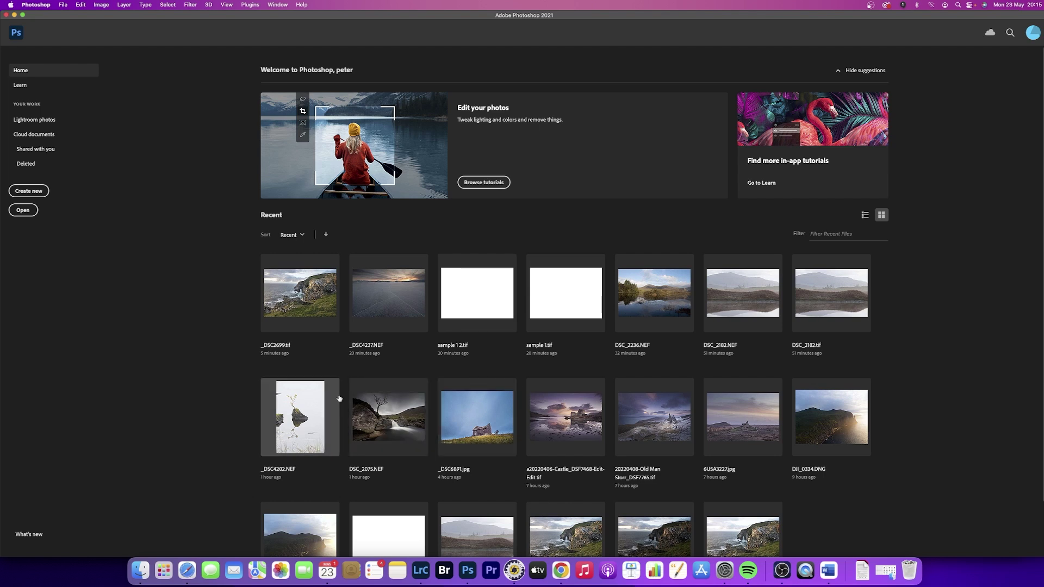
Open the recent coastal cliff photo _DSC2699.tif in Photoshop
{"action": "left_click", "coordinate": [514, 570]}
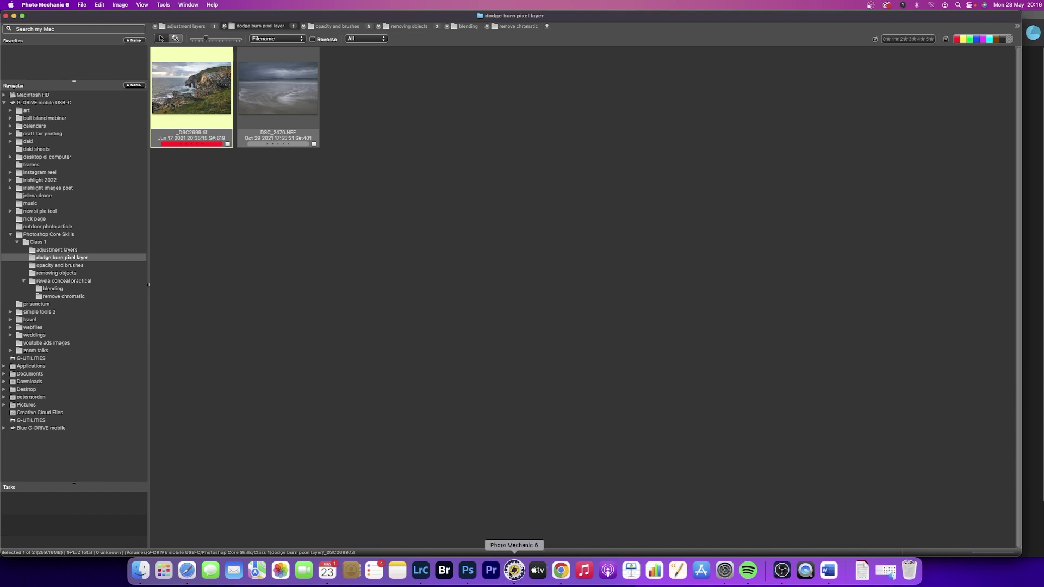
{"action": "left_click", "coordinate": [467, 570]}
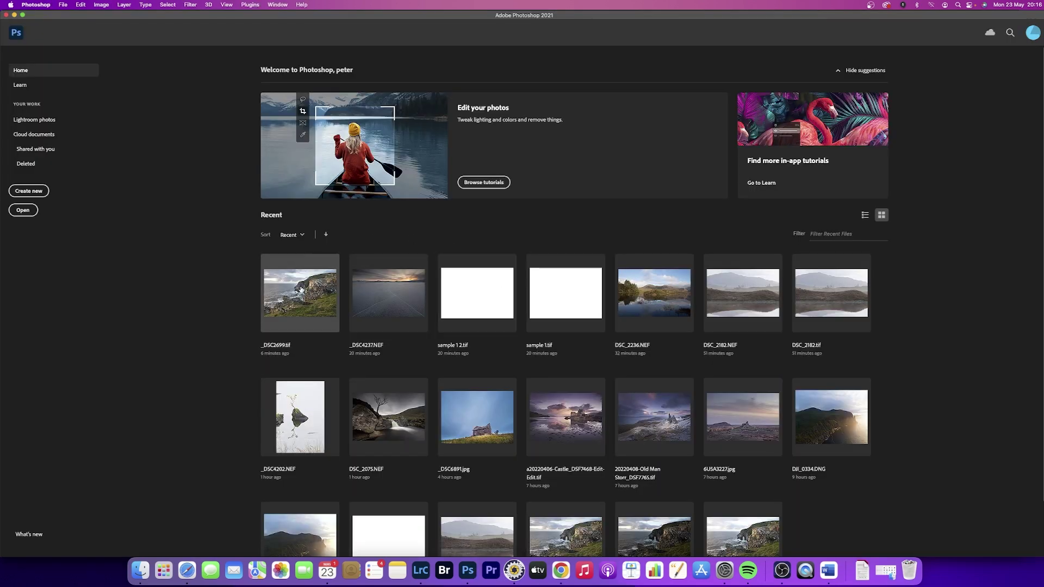
{"action": "left_click", "coordinate": [299, 288]}
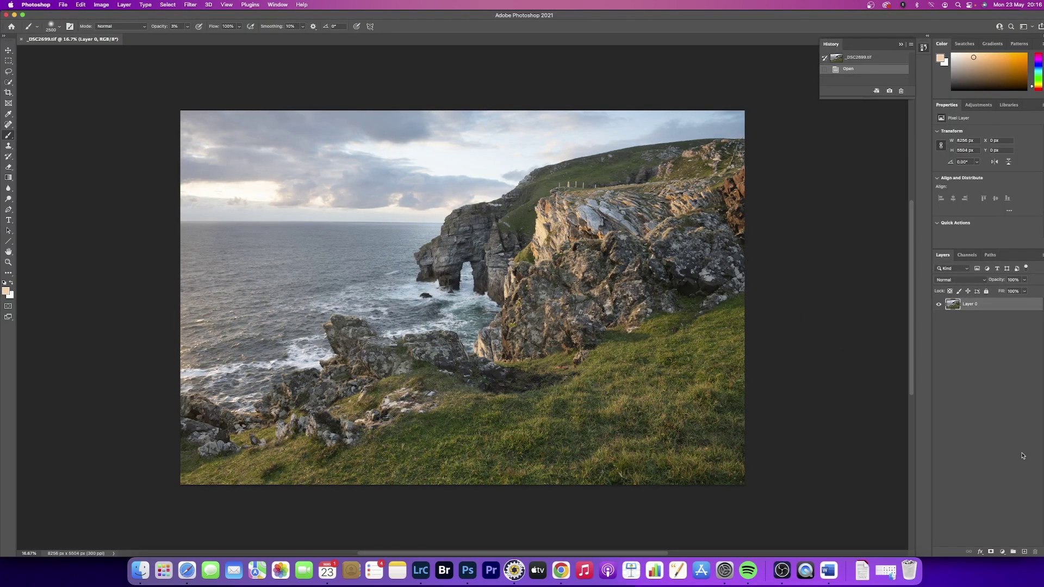
Add a new empty layer above Layer 0 and set its blend mode to Soft Light
{"action": "left_click", "coordinate": [1024, 552]}
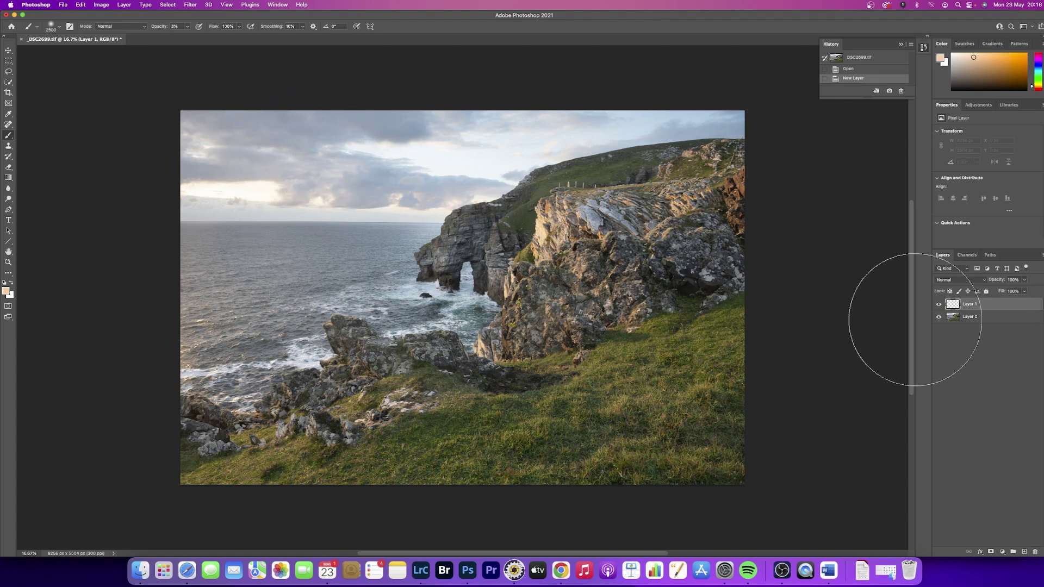
{"action": "left_click", "coordinate": [962, 280]}
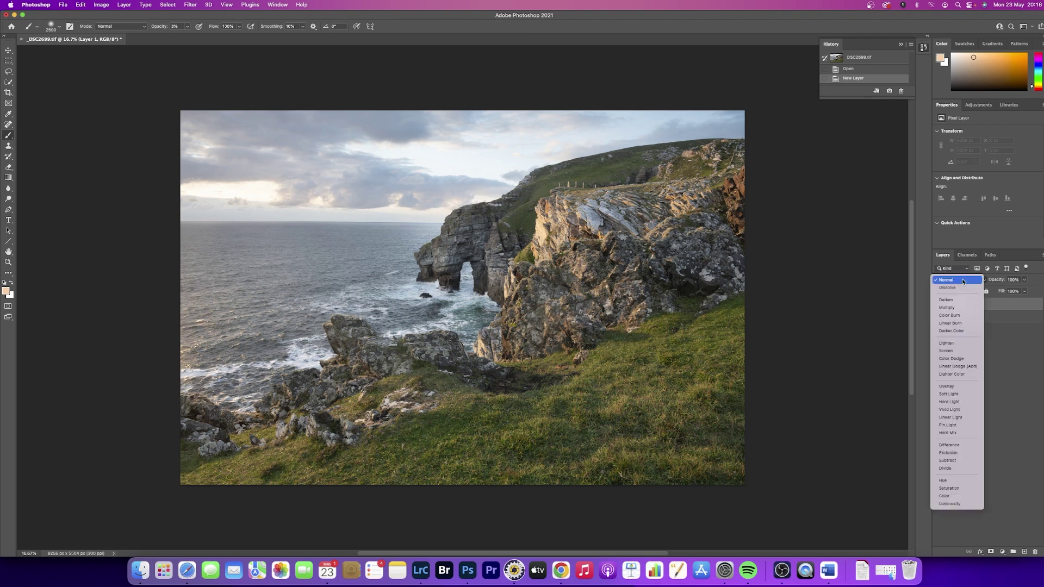
{"action": "left_click", "coordinate": [948, 394]}
Set the foreground colour to a dark muted blue-violet, #4f4b65
{"action": "left_click", "coordinate": [6, 291]}
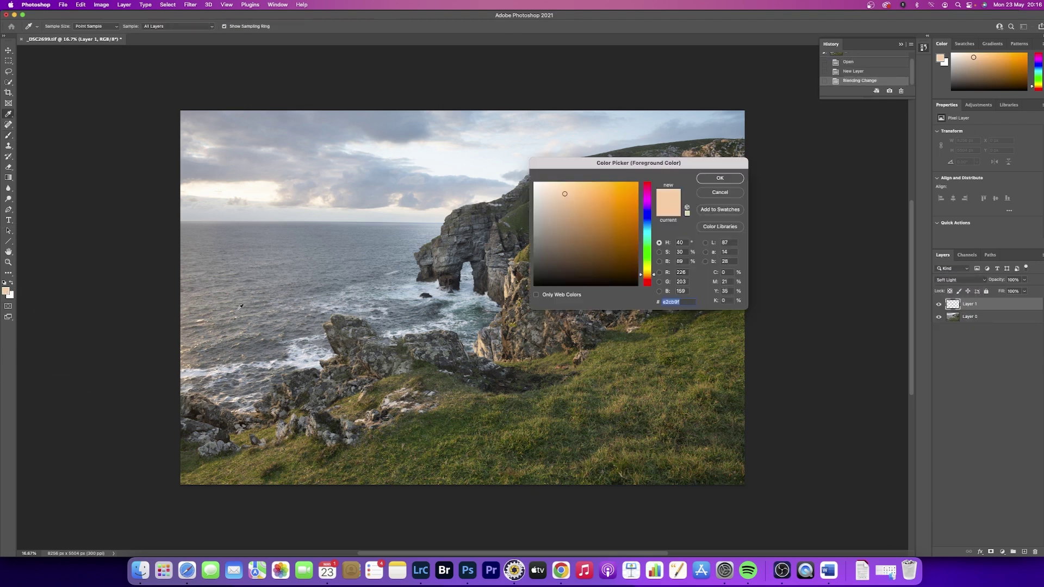
{"action": "left_click", "coordinate": [647, 215]}
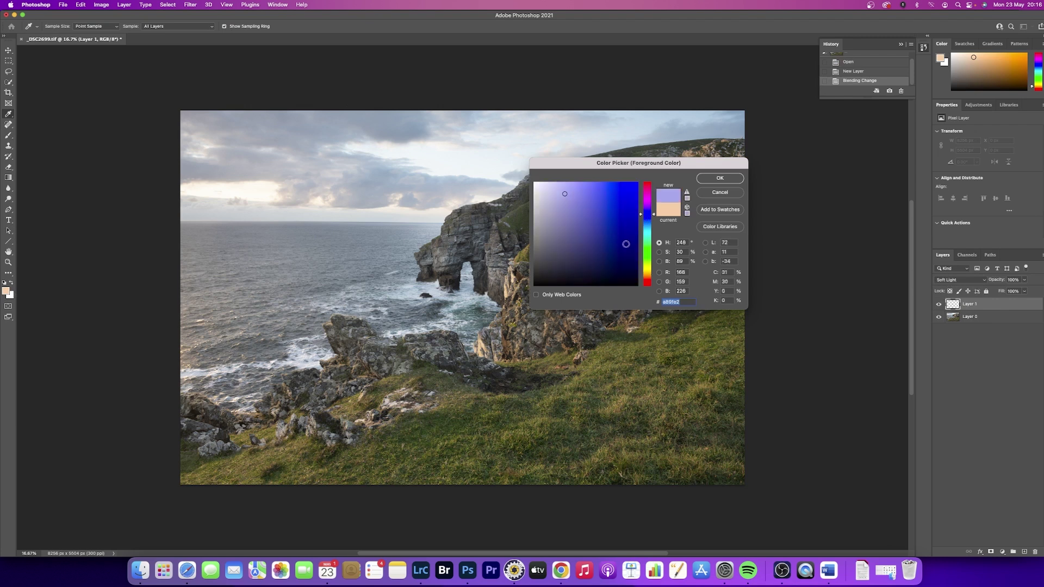
{"action": "left_click", "coordinate": [564, 188]}
{"action": "left_click", "coordinate": [561, 234]}
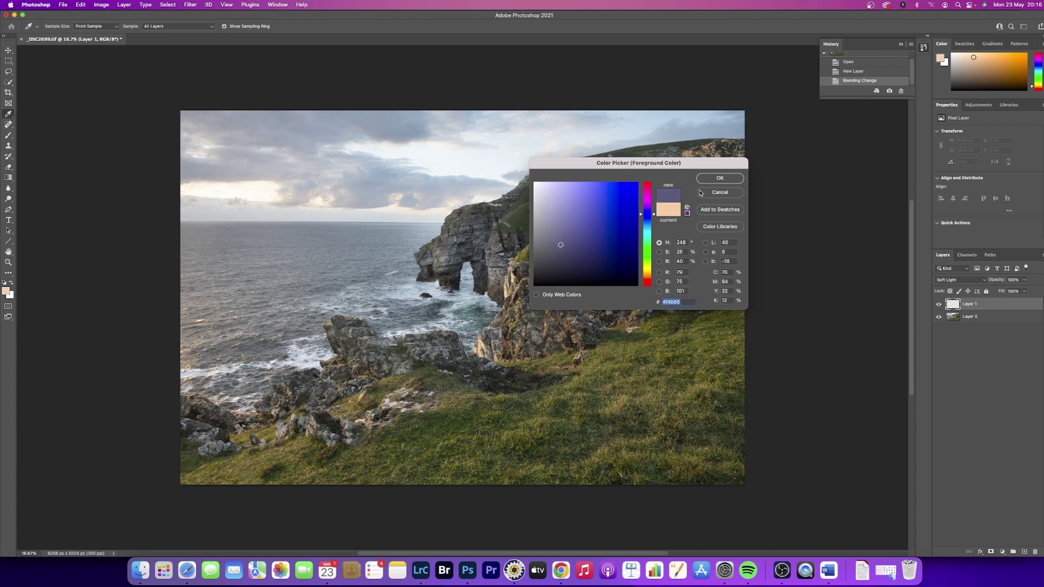
{"action": "left_click", "coordinate": [719, 178]}
Paint broad soft Brush strokes over the sky and the sea on the Soft Light layer at low opacity
{"action": "key", "text": "b"}
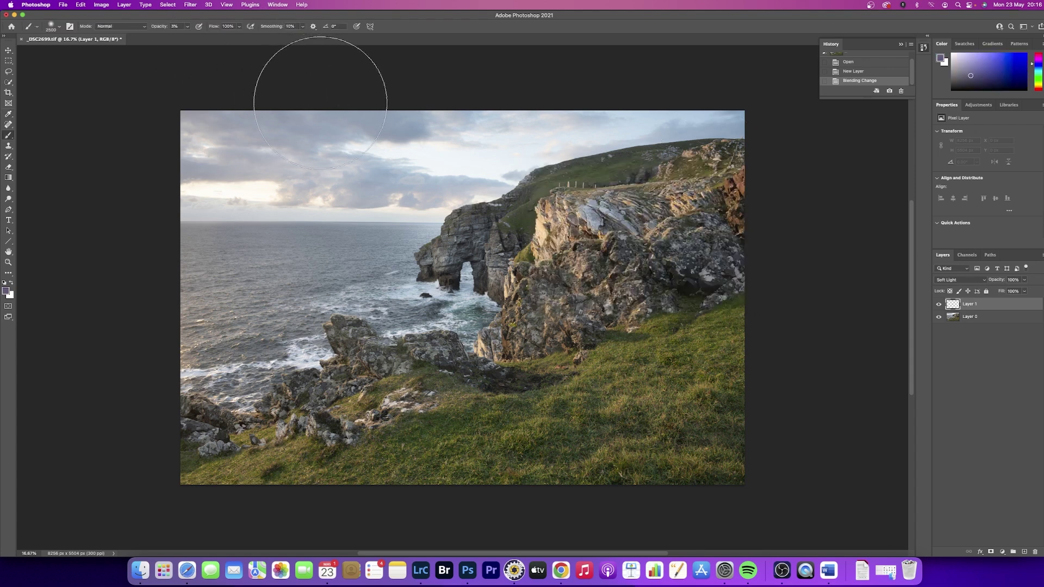
{"action": "mouse_move", "coordinate": [319, 101]}
{"action": "left_mouse_down"}
{"action": "mouse_move", "coordinate": [258, 112]}
{"action": "mouse_move", "coordinate": [320, 100]}
{"action": "left_mouse_up"}
{"action": "mouse_move", "coordinate": [209, 117]}
{"action": "left_mouse_down"}
{"action": "mouse_move", "coordinate": [440, 94]}
{"action": "mouse_move", "coordinate": [449, 121]}
{"action": "left_mouse_up"}
{"action": "left_click_drag", "start_coordinate": [290, 147], "coordinate": [458, 152]}
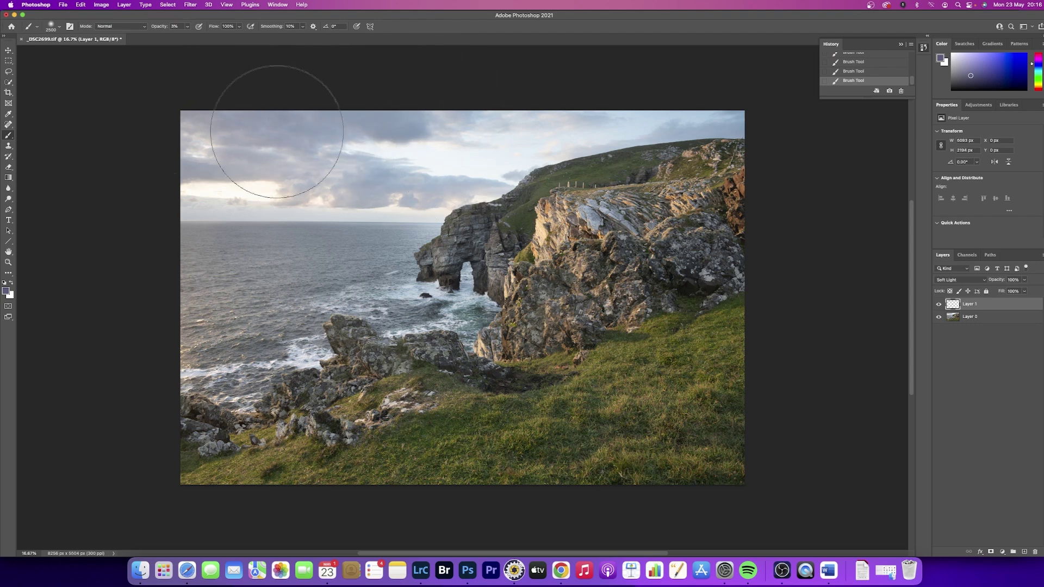
{"action": "left_click_drag", "start_coordinate": [277, 132], "coordinate": [351, 124]}
{"action": "left_click_drag", "start_coordinate": [187, 140], "coordinate": [433, 113]}
{"action": "mouse_move", "coordinate": [247, 123]}
{"action": "left_mouse_down"}
{"action": "mouse_move", "coordinate": [315, 131]}
{"action": "mouse_move", "coordinate": [347, 114]}
{"action": "mouse_move", "coordinate": [232, 124]}
{"action": "mouse_move", "coordinate": [373, 145]}
{"action": "left_mouse_up"}
{"action": "left_click_drag", "start_coordinate": [224, 306], "coordinate": [302, 266]}
{"action": "left_click_drag", "start_coordinate": [204, 294], "coordinate": [346, 195]}
{"action": "left_click_drag", "start_coordinate": [195, 118], "coordinate": [300, 123]}
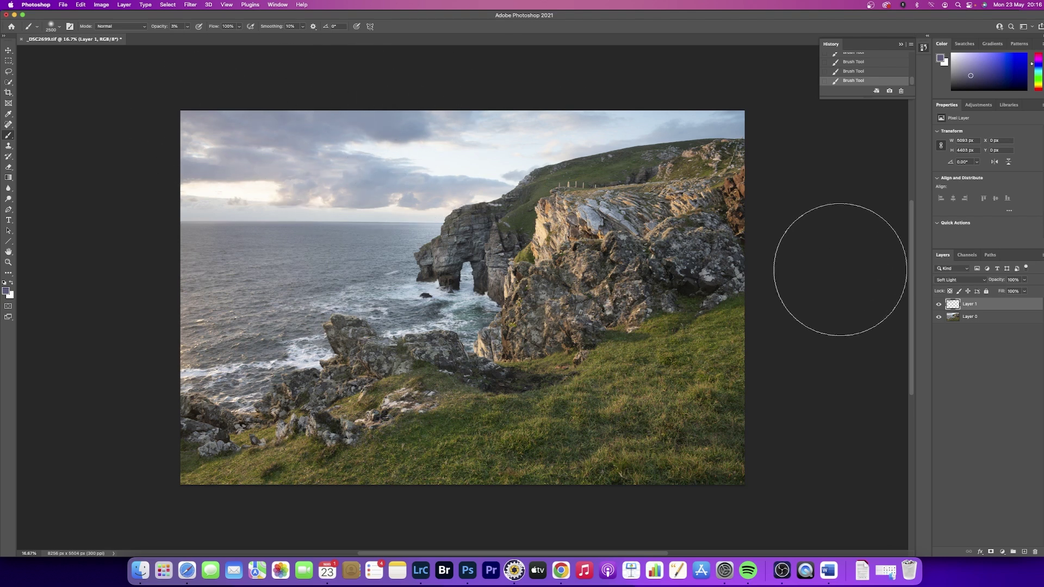
Compare the photo with and without the painted Layer 1 by toggling its visibility several times
{"action": "left_click", "coordinate": [939, 305]}
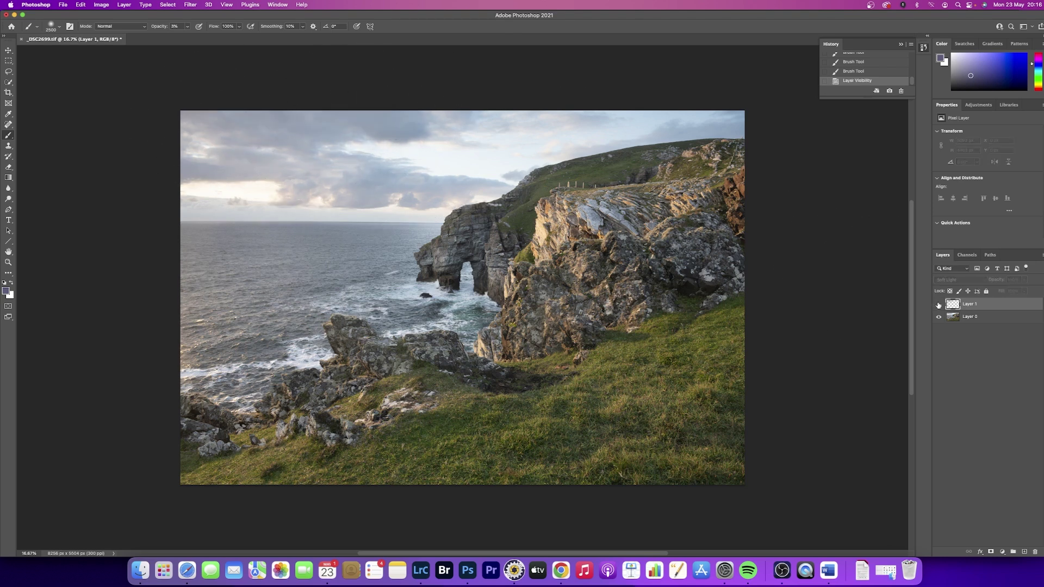
{"action": "left_click", "coordinate": [939, 305]}
{"action": "left_click", "coordinate": [938, 305]}
{"action": "left_click", "coordinate": [938, 305]}
{"action": "left_click", "coordinate": [939, 305]}
{"action": "left_click", "coordinate": [938, 305]}
{"action": "left_click", "coordinate": [938, 305]}
{"action": "left_click", "coordinate": [938, 305]}
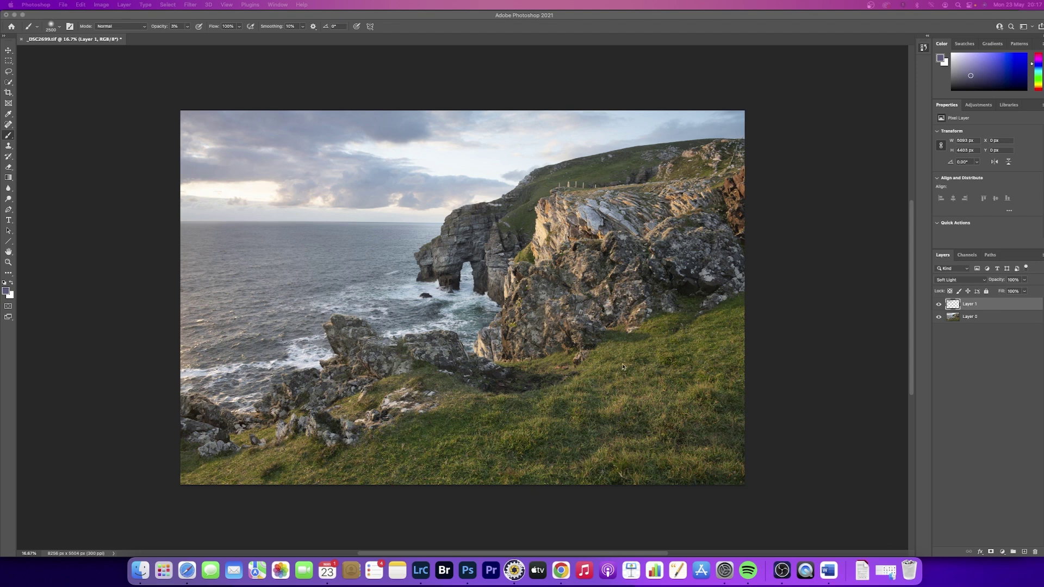
Delete the painted Layer 1
{"action": "left_click_drag", "start_coordinate": [1007, 308], "coordinate": [1036, 552]}
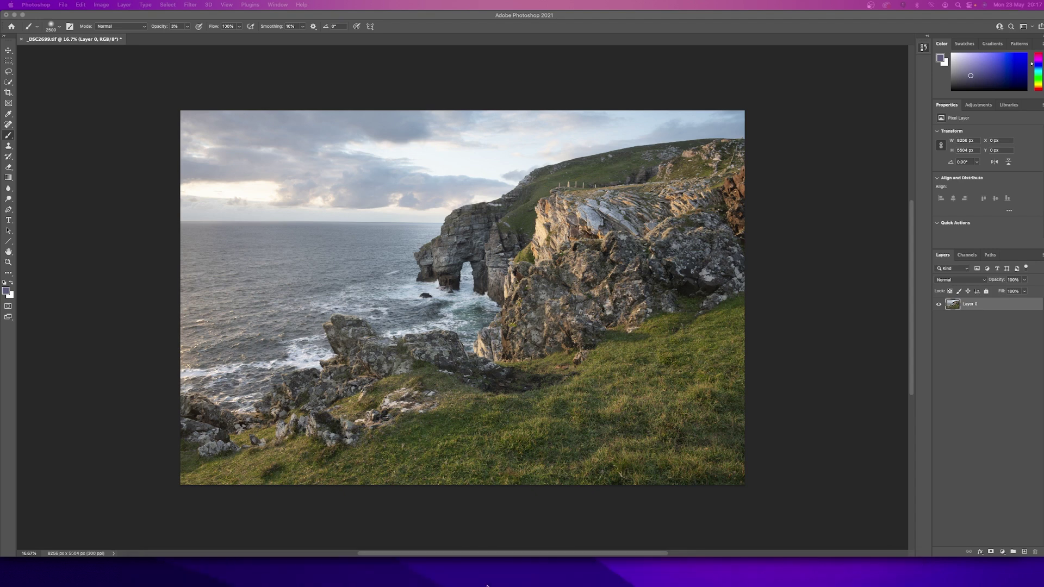
{"action": "mouse_move", "coordinate": [535, 586]}
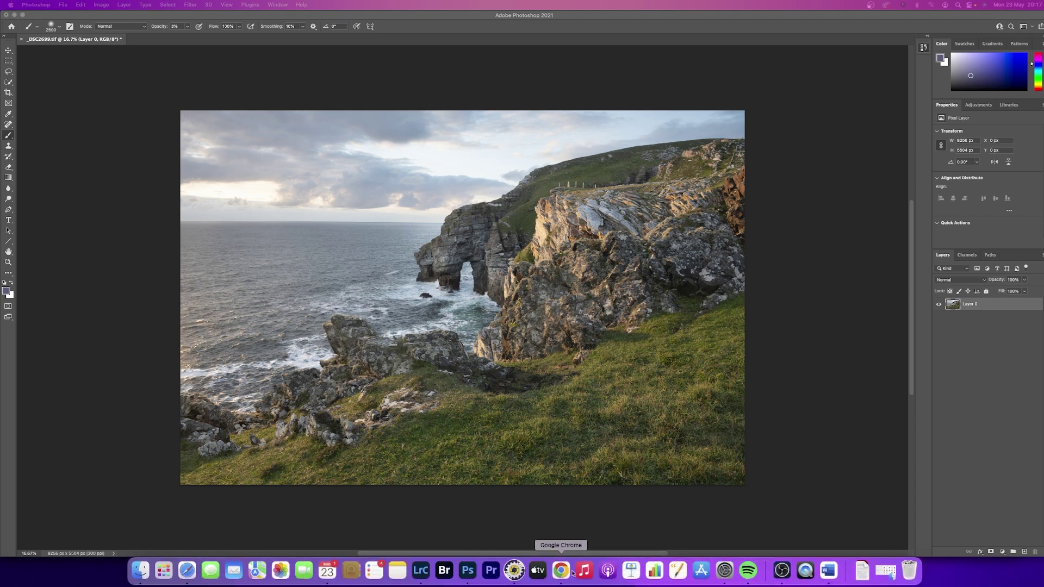
{"action": "left_click", "coordinate": [558, 574]}
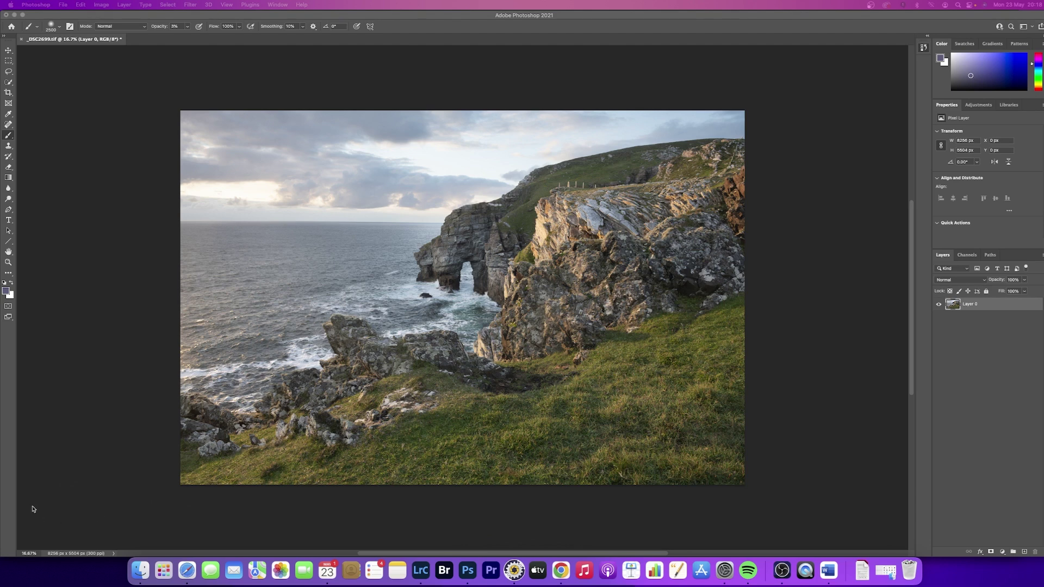
{"action": "scroll", "coordinate": [33, 510], "scroll_direction": "left", "scroll_amount": 5}
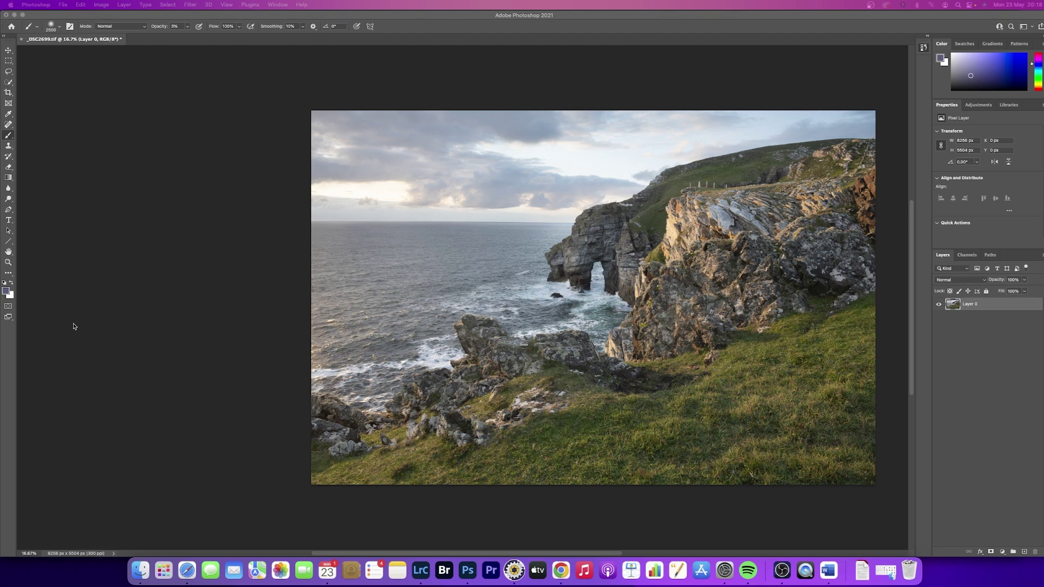
{"action": "scroll", "coordinate": [217, 210], "scroll_direction": "right", "scroll_amount": 5}
{"action": "scroll", "coordinate": [215, 209], "scroll_direction": "down", "scroll_amount": 2}
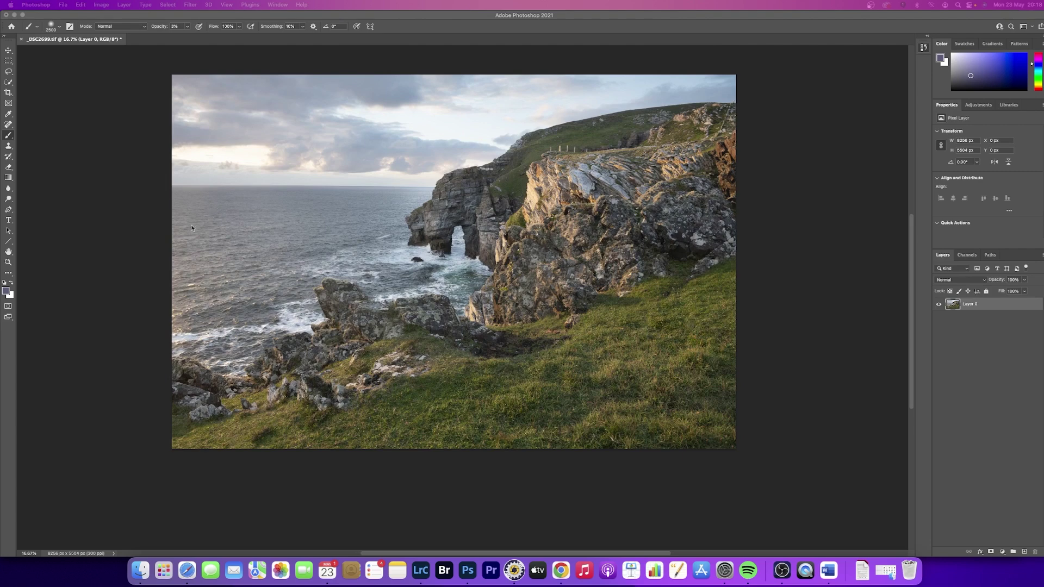
Close the _DSC2699.tif document without saving the changes
{"action": "left_click", "coordinate": [22, 41]}
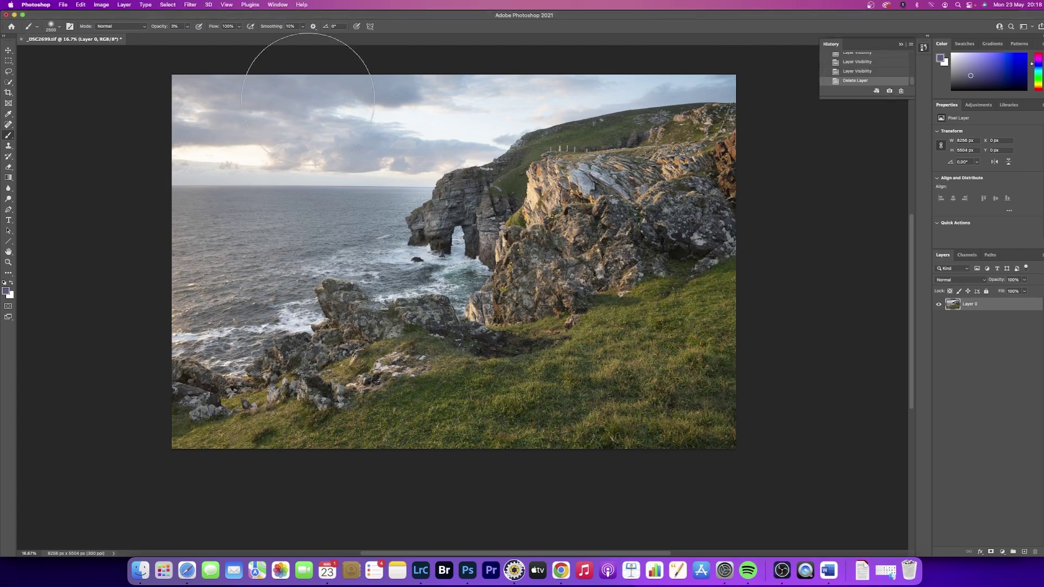
{"action": "left_click", "coordinate": [21, 39]}
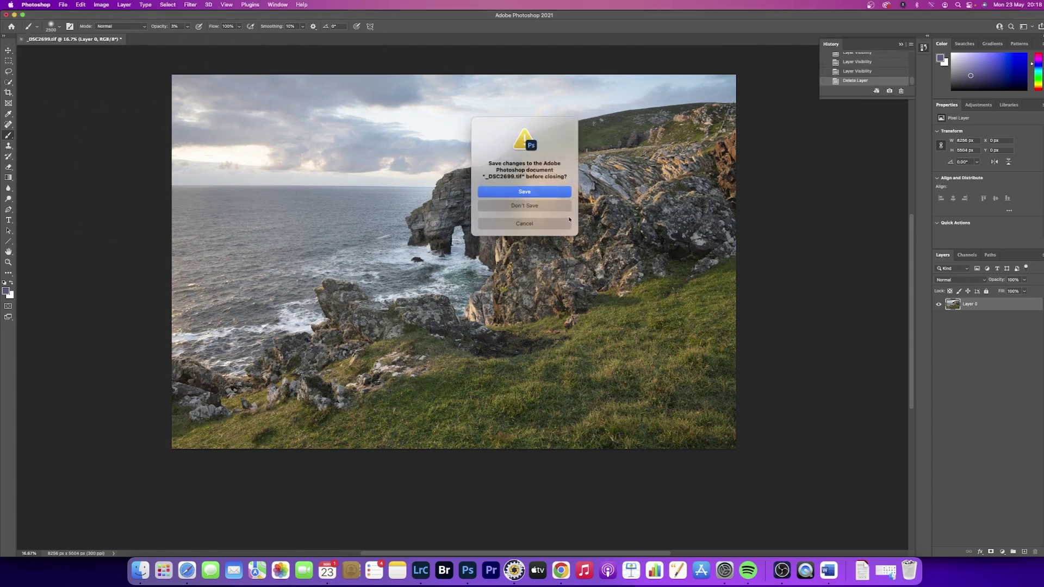
{"action": "left_click", "coordinate": [503, 205]}
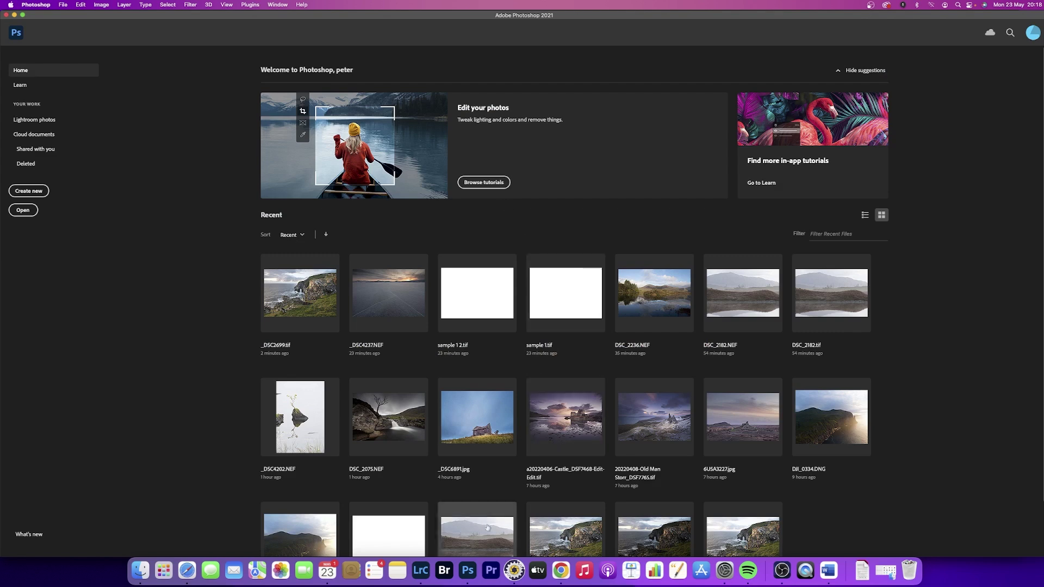
Switch to Photo Mechanic and send DSC_2182.tif from the removing objects folder to Photoshop
{"action": "left_click", "coordinate": [518, 577]}
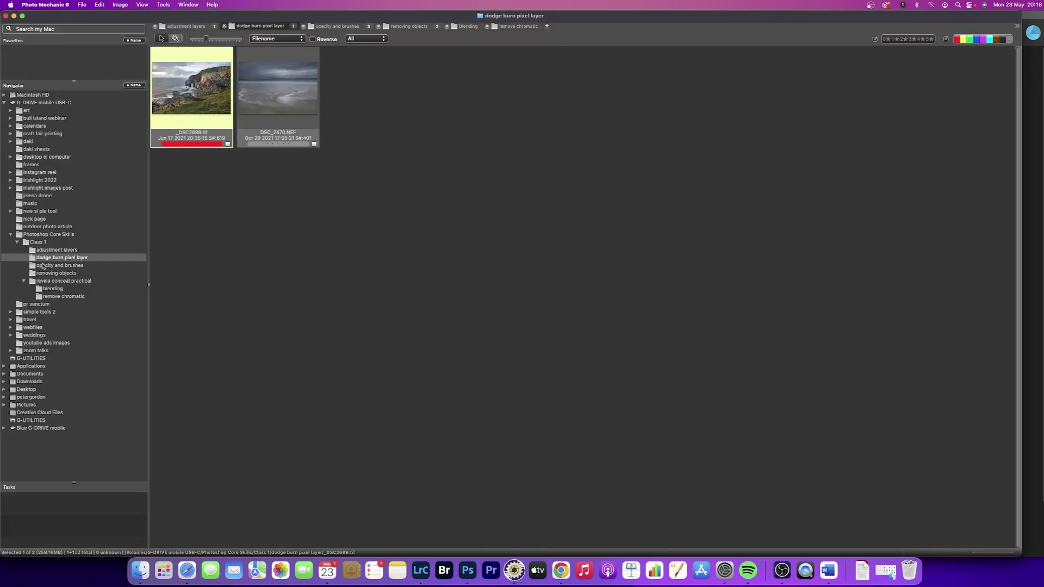
{"action": "left_click", "coordinate": [56, 289]}
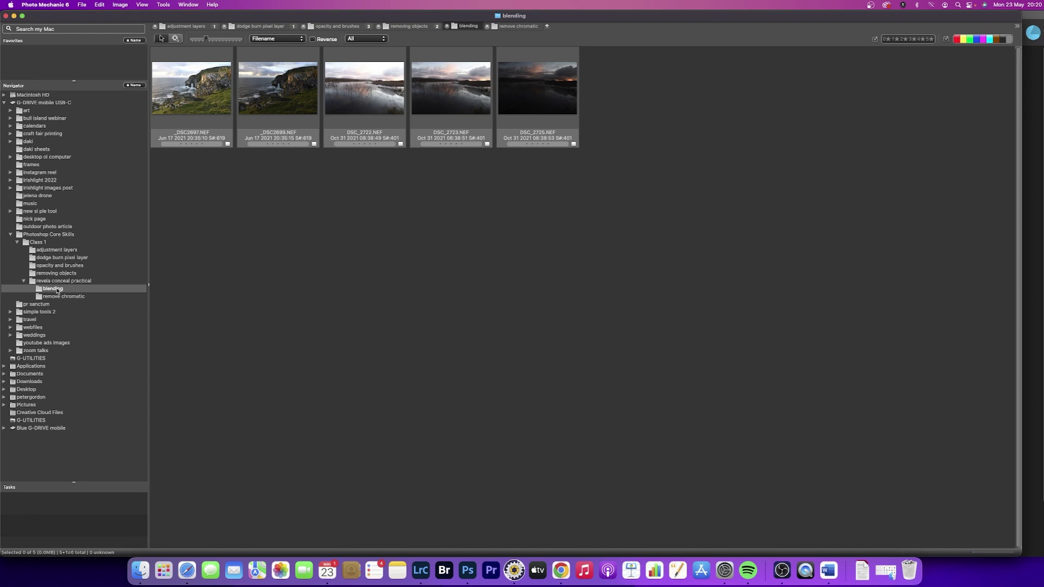
{"action": "left_click", "coordinate": [140, 570]}
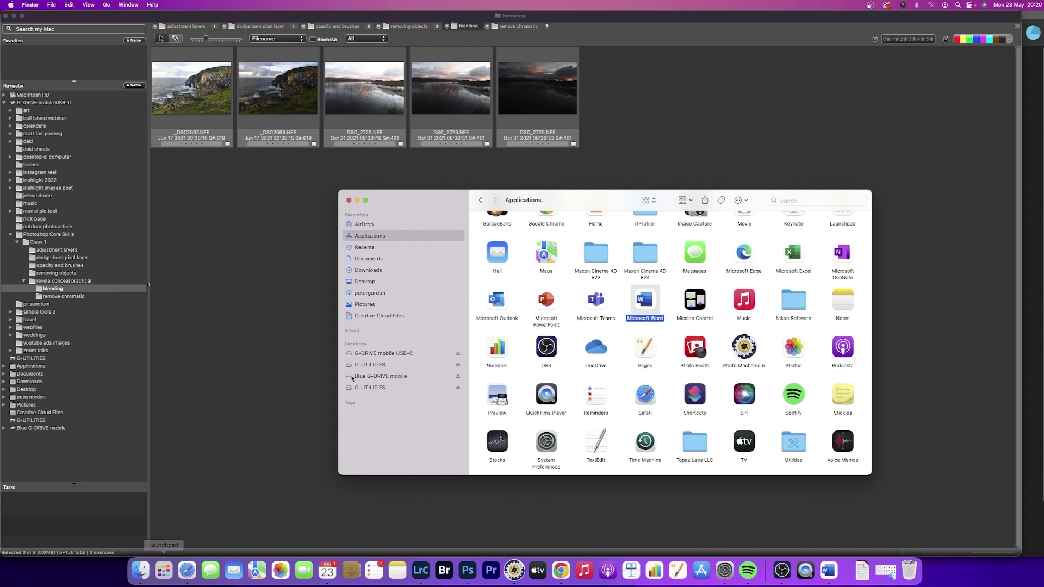
{"action": "left_click", "coordinate": [55, 258]}
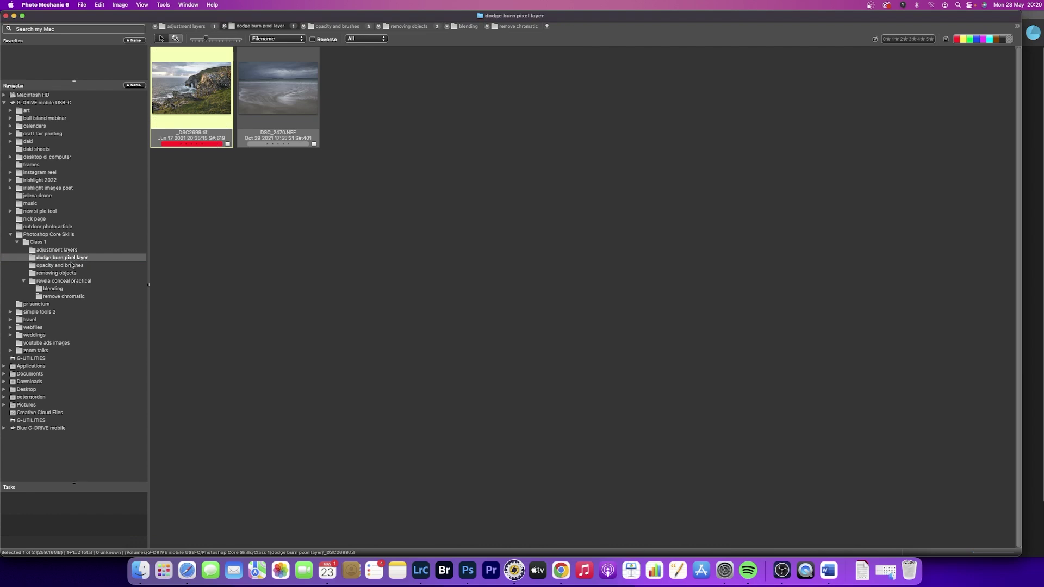
{"action": "left_click", "coordinate": [60, 273]}
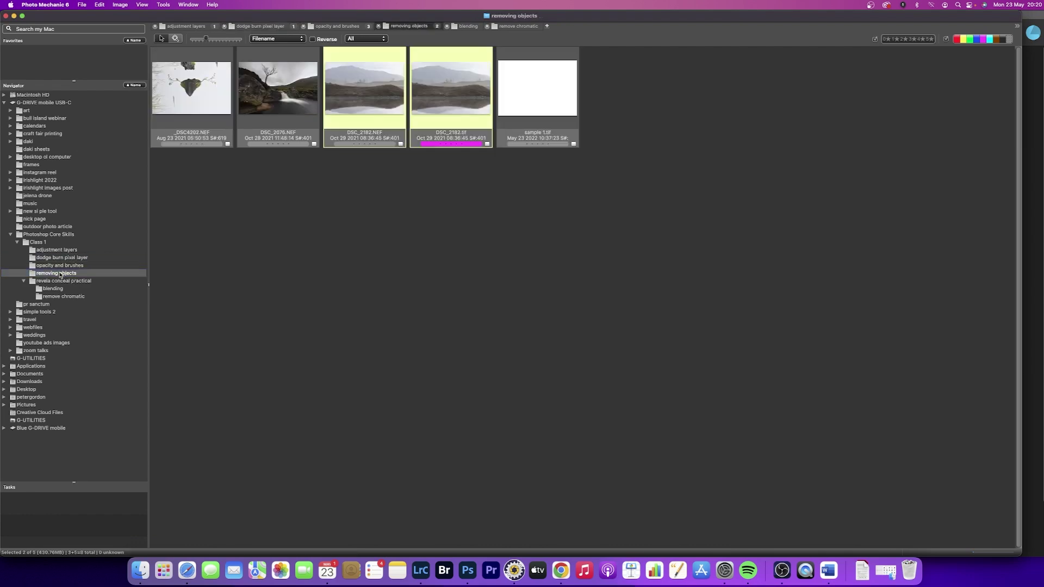
{"action": "left_click", "coordinate": [424, 104]}
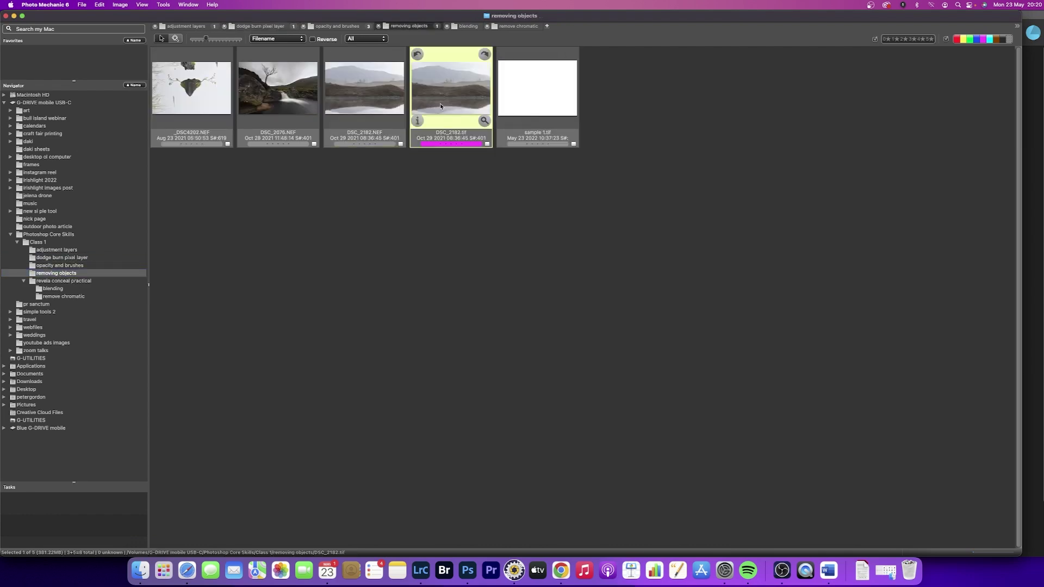
{"action": "left_click_drag", "start_coordinate": [438, 105], "coordinate": [477, 571]}
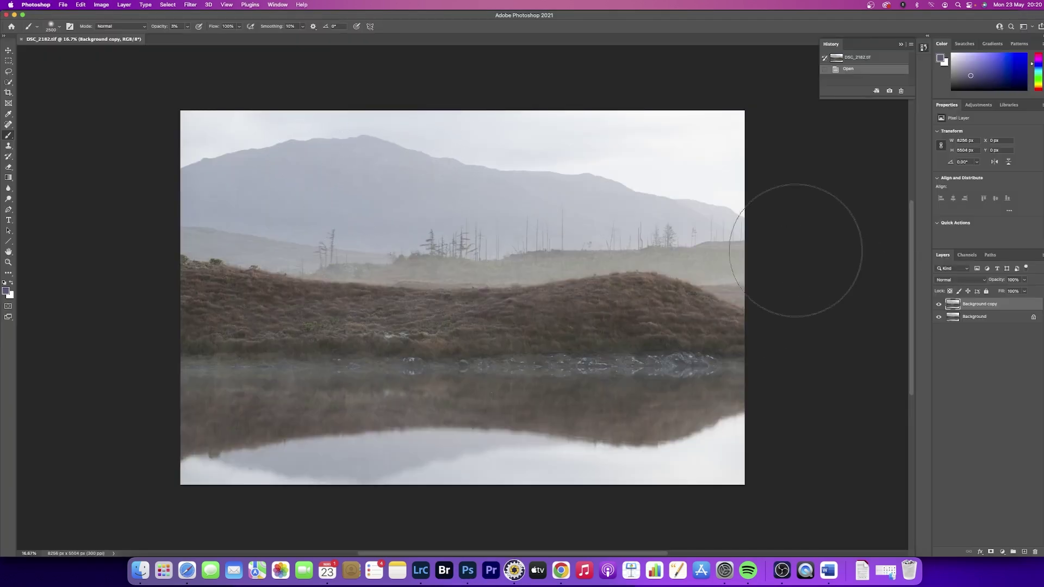
Compare the image with the Background copy layer hidden and shown, and flatten the image into a single layer
{"action": "left_click", "coordinate": [939, 305]}
{"action": "left_click", "coordinate": [939, 305]}
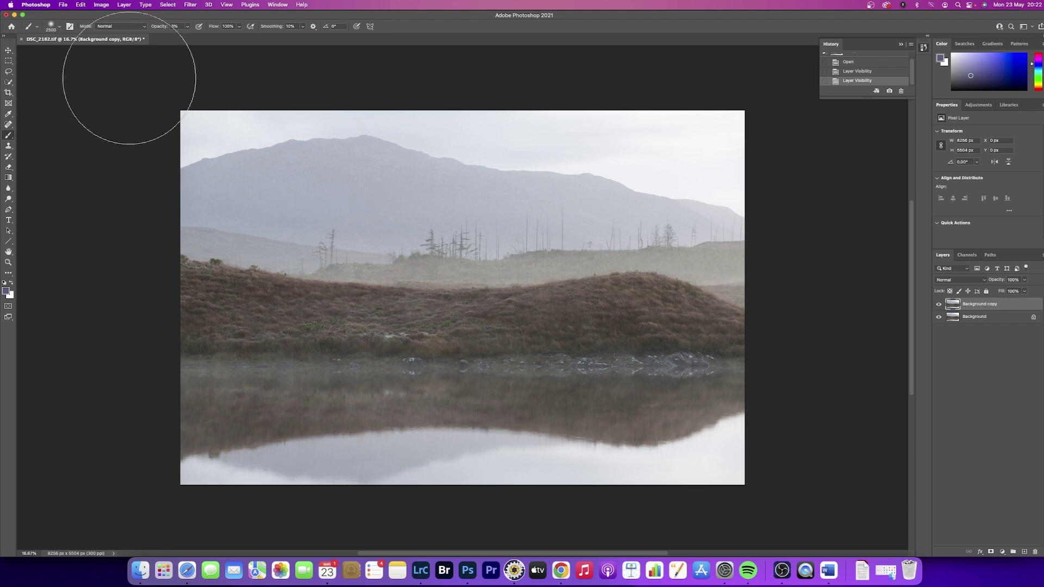
{"action": "left_click", "coordinate": [125, 5]}
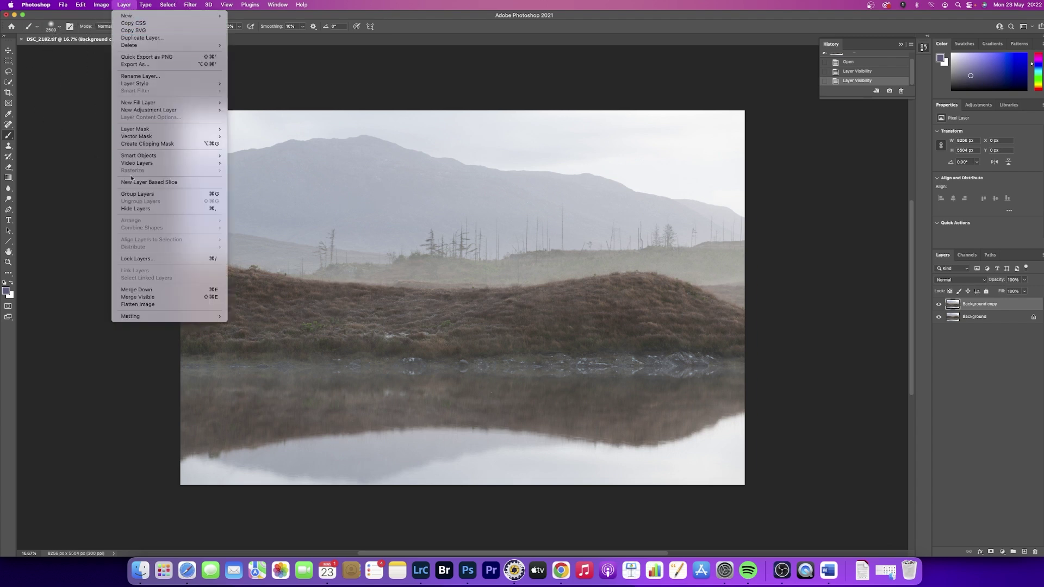
{"action": "left_click", "coordinate": [151, 305]}
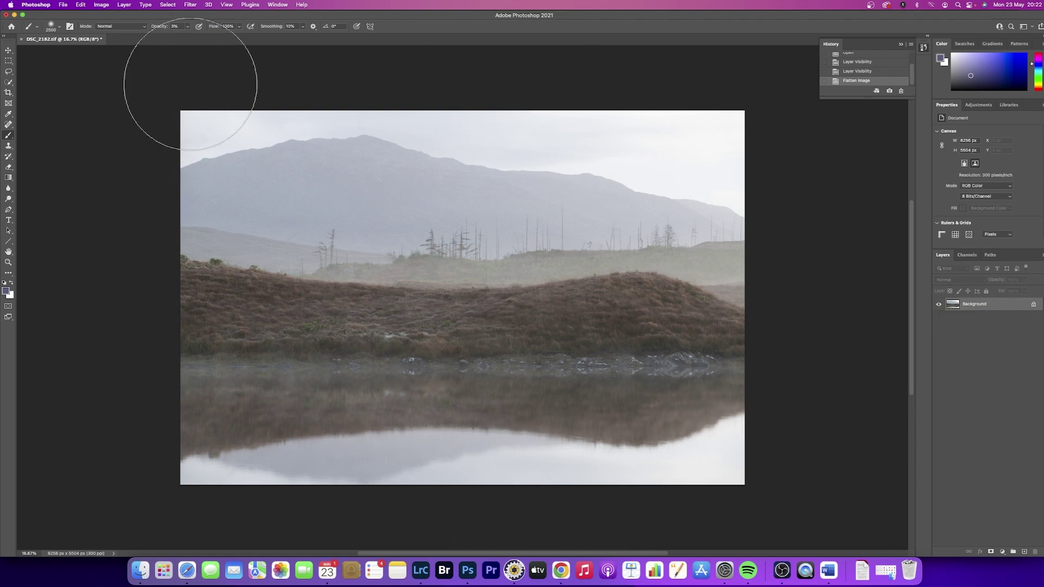
Switch to Photo Mechanic and send DSC_2722.NEF and DSC_2723.NEF from the blending folder to Photoshop
{"action": "left_click", "coordinate": [512, 574]}
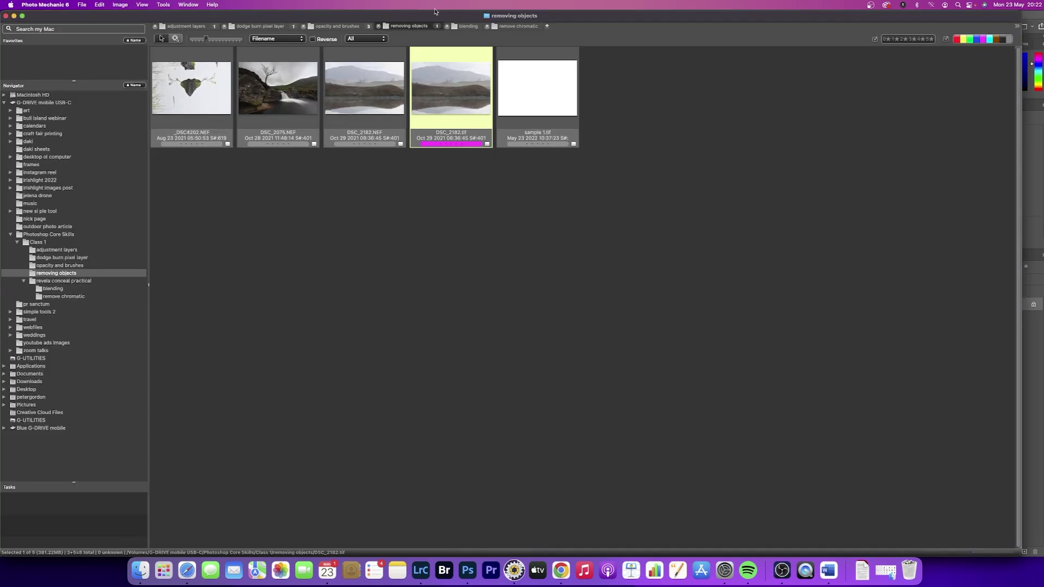
{"action": "left_click", "coordinate": [468, 26]}
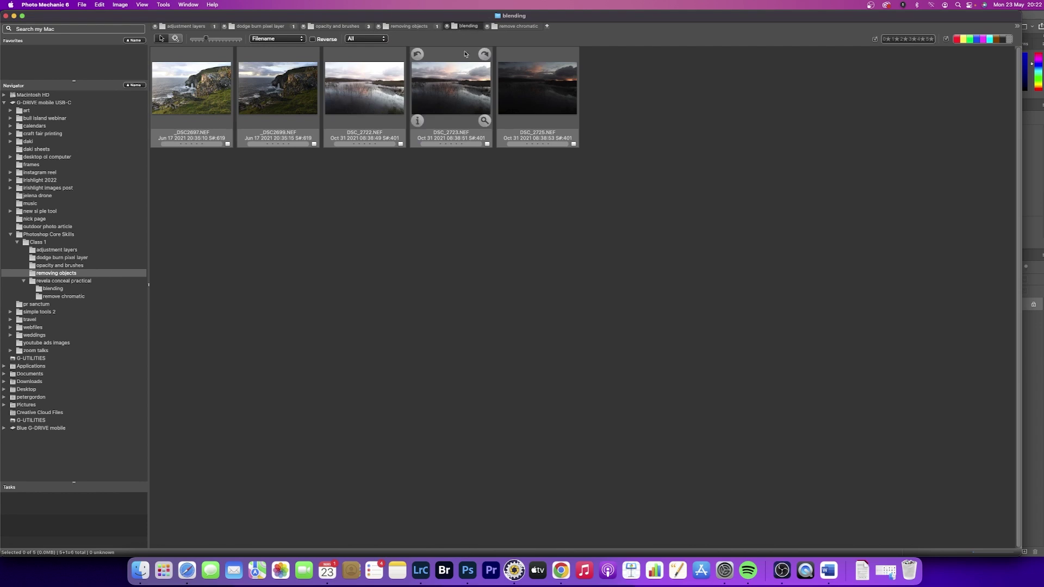
{"action": "left_click", "coordinate": [367, 95]}
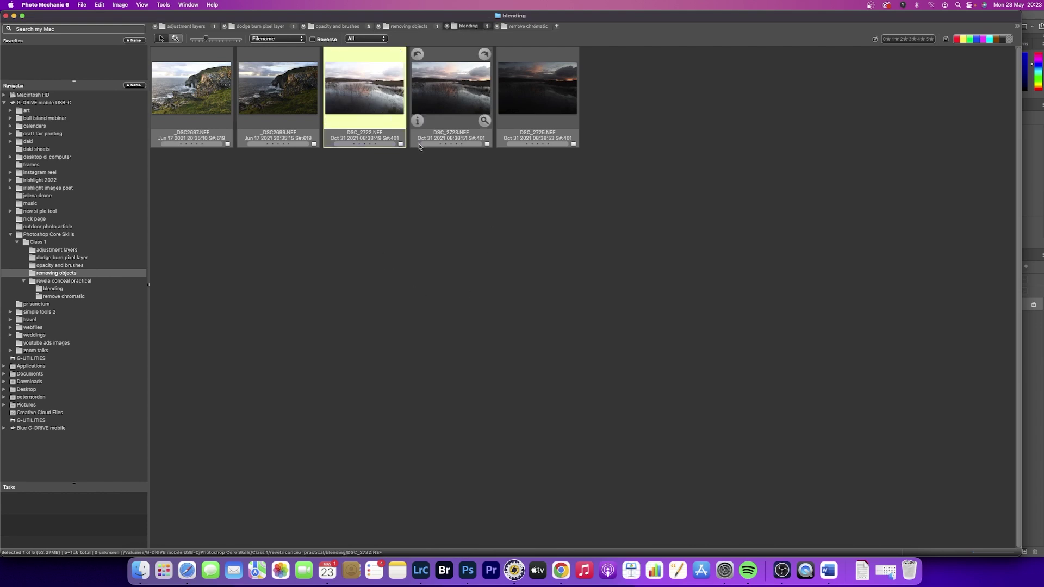
{"action": "left_click", "coordinate": [458, 110], "text": "shift"}
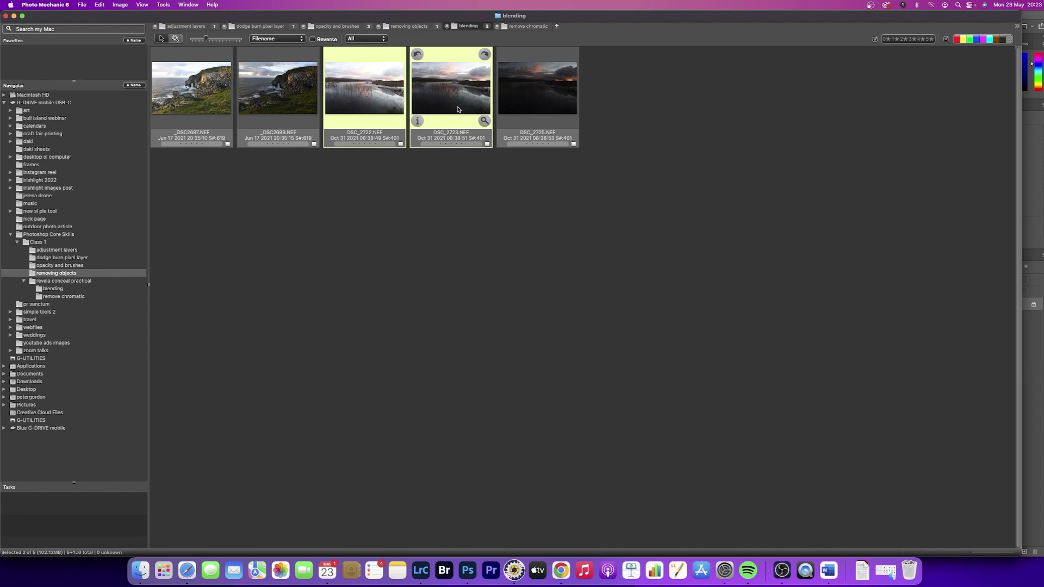
{"action": "left_click_drag", "start_coordinate": [458, 110], "coordinate": [468, 570]}
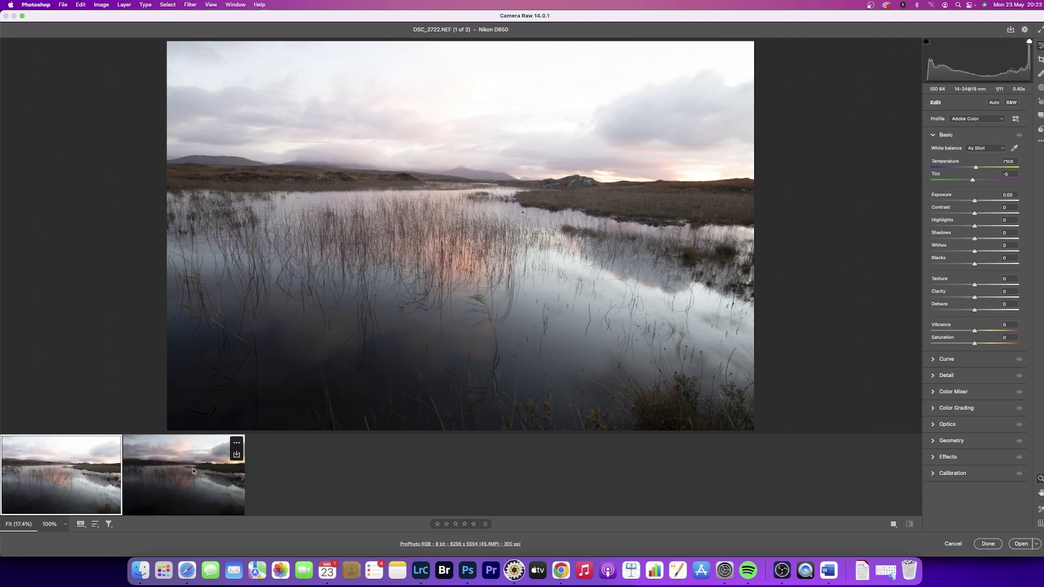
View the darker exposure in Camera Raw, select both raw files and open them as Photoshop documents
{"action": "left_click", "coordinate": [193, 471]}
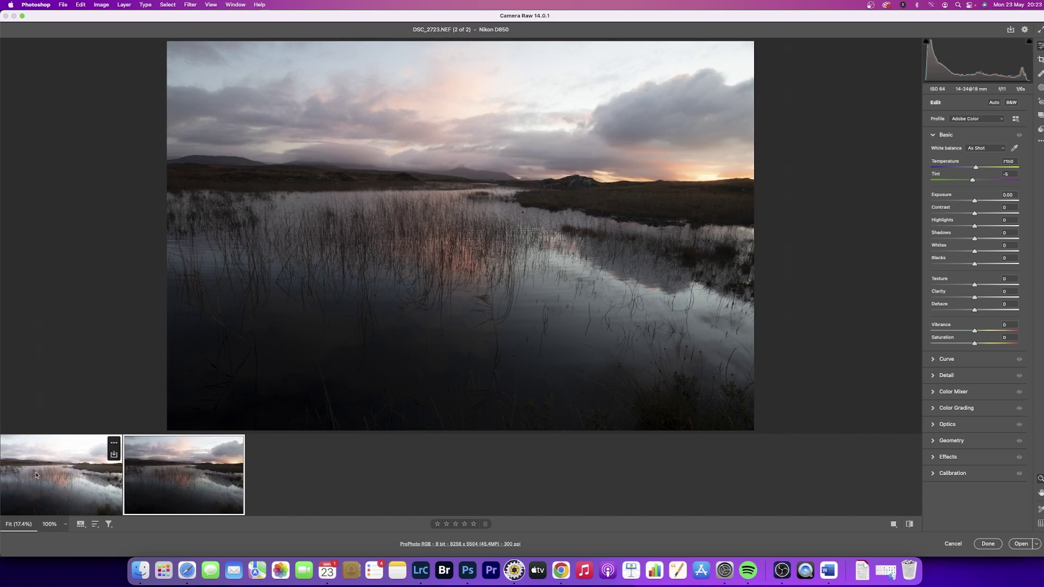
{"action": "left_click", "coordinate": [68, 475], "text": "shift"}
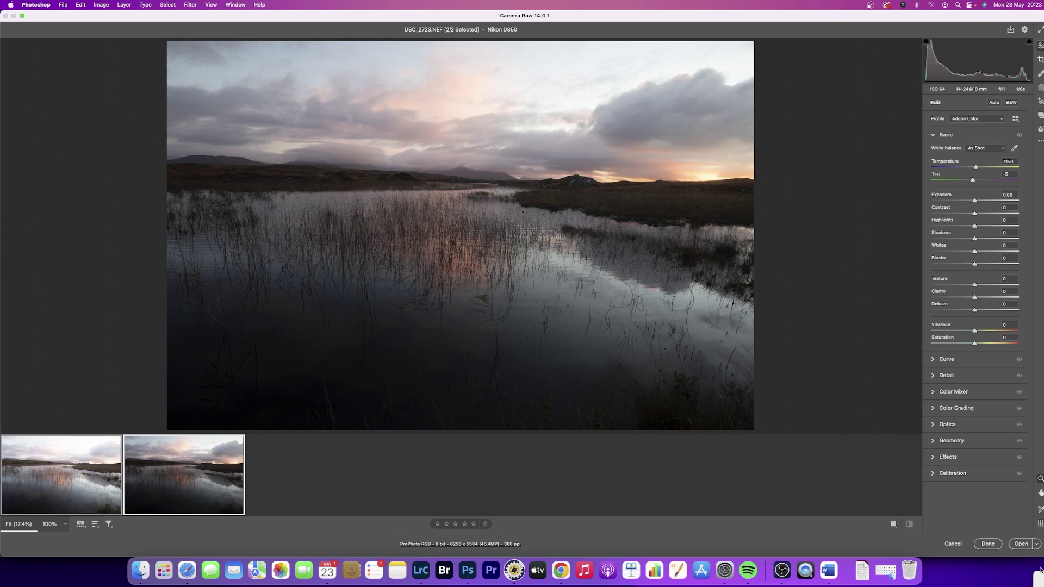
{"action": "left_click", "coordinate": [1021, 544]}
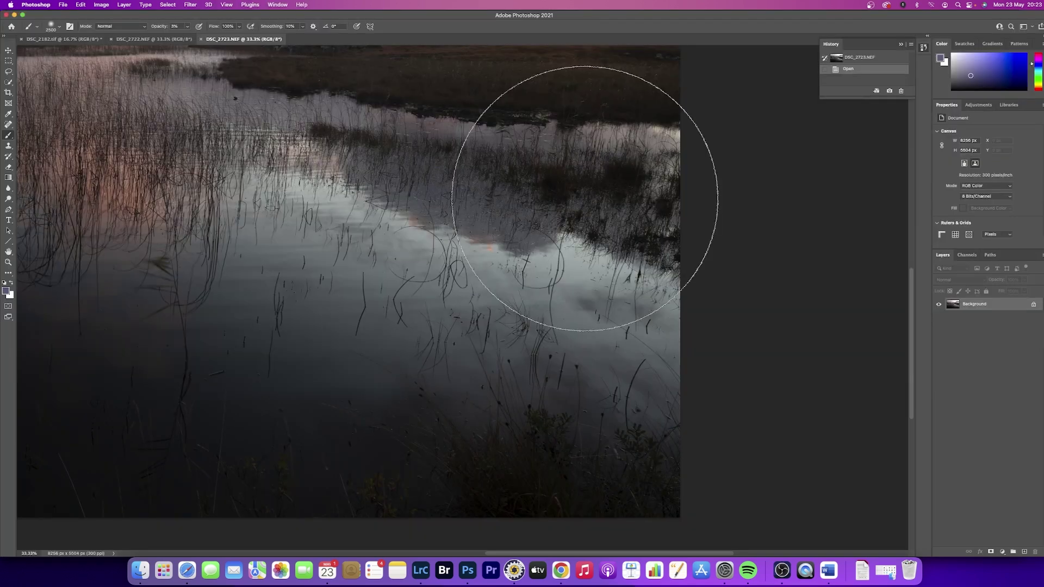
Compare the sky and foreground of the DSC_2722 and DSC_2723 exposures with each whole image in view
{"action": "key", "text": "super+minus"}
{"action": "key", "text": "super+minus"}
{"action": "key", "text": "super+minus"}
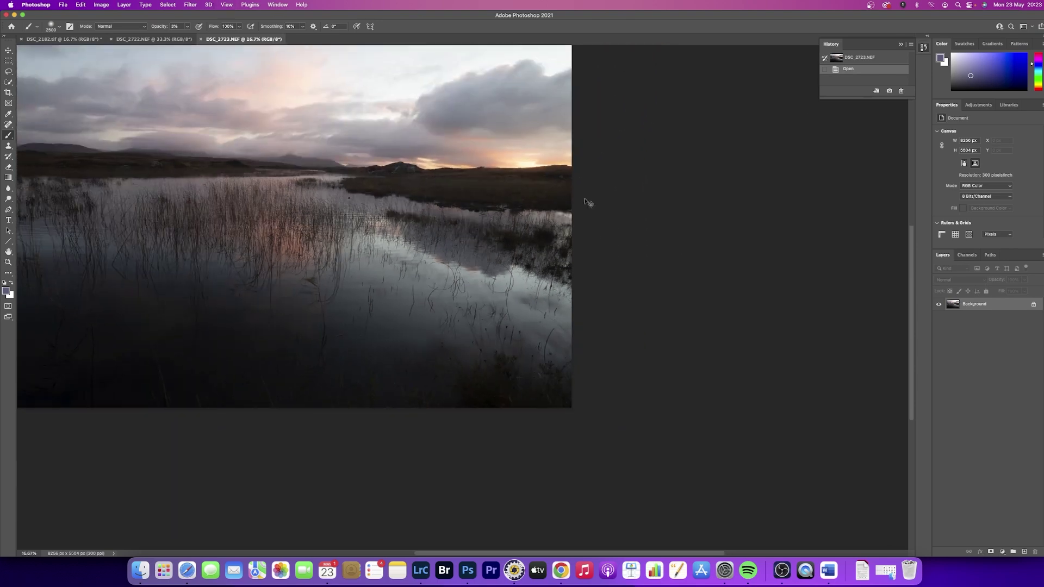
{"action": "scroll", "coordinate": [570, 197], "scroll_direction": "left", "scroll_amount": 5}
{"action": "scroll", "coordinate": [571, 197], "scroll_direction": "up", "scroll_amount": 3}
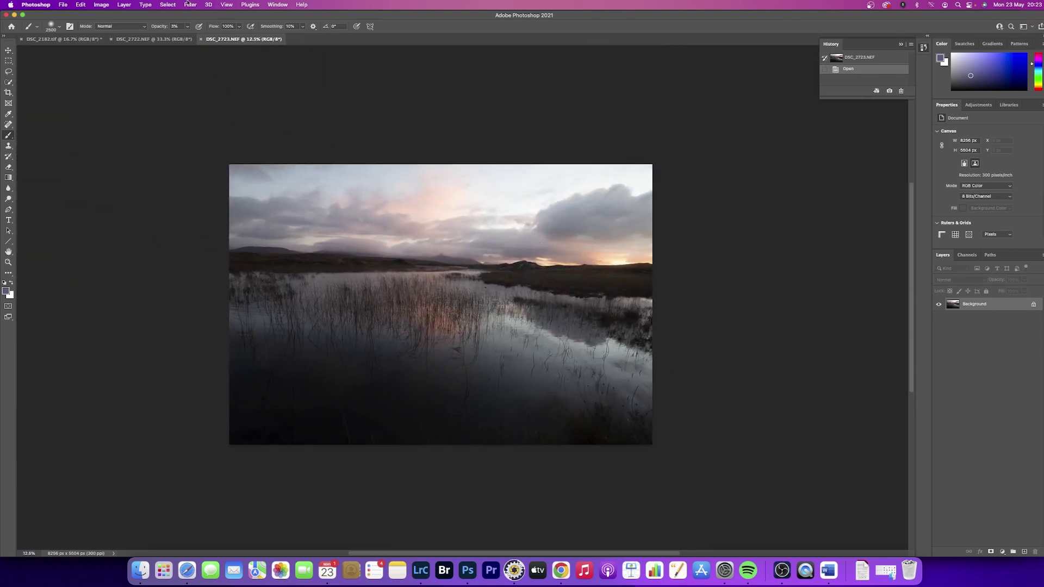
{"action": "left_click", "coordinate": [189, 38]}
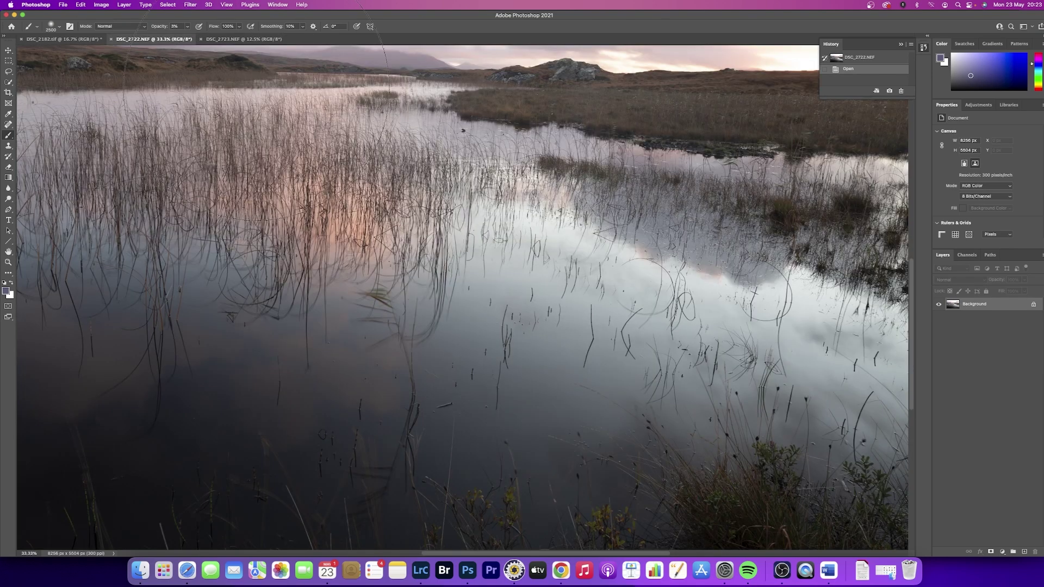
{"action": "key", "text": "super+minus"}
{"action": "key", "text": "super+minus"}
{"action": "key", "text": "super+minus"}
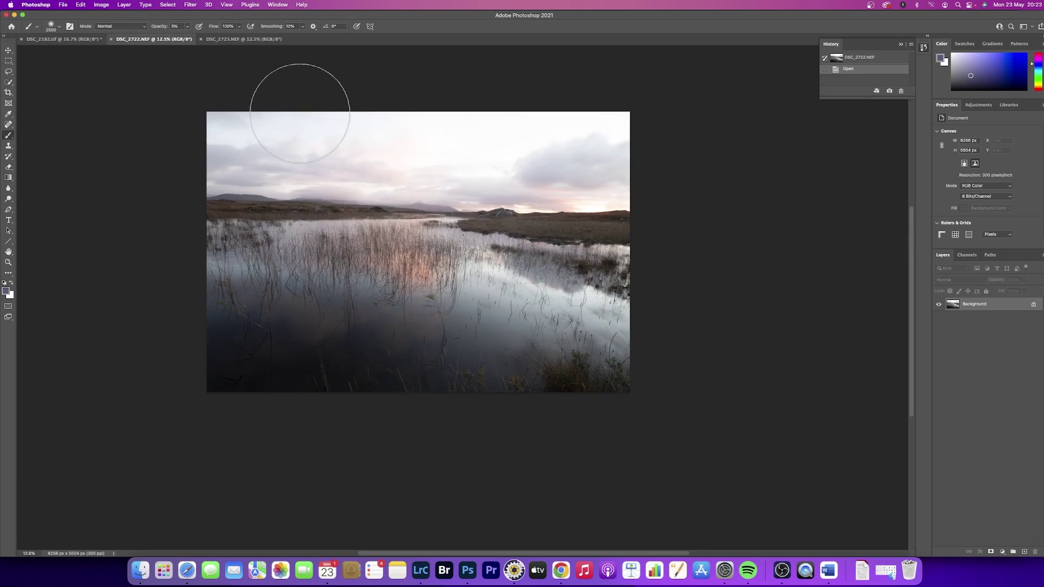
{"action": "left_click", "coordinate": [245, 39]}
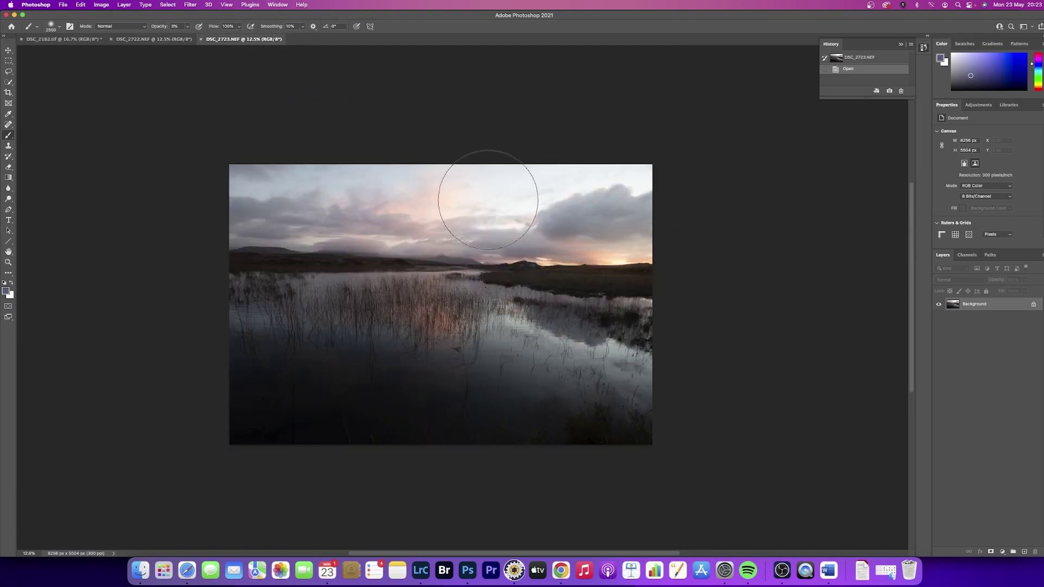
{"action": "left_click", "coordinate": [160, 40]}
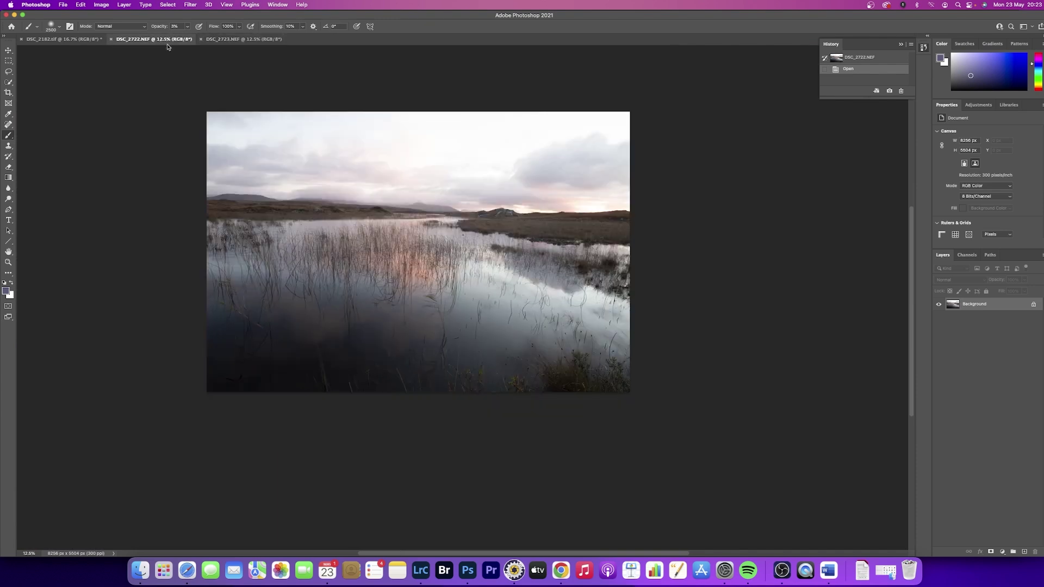
{"action": "left_click", "coordinate": [245, 40]}
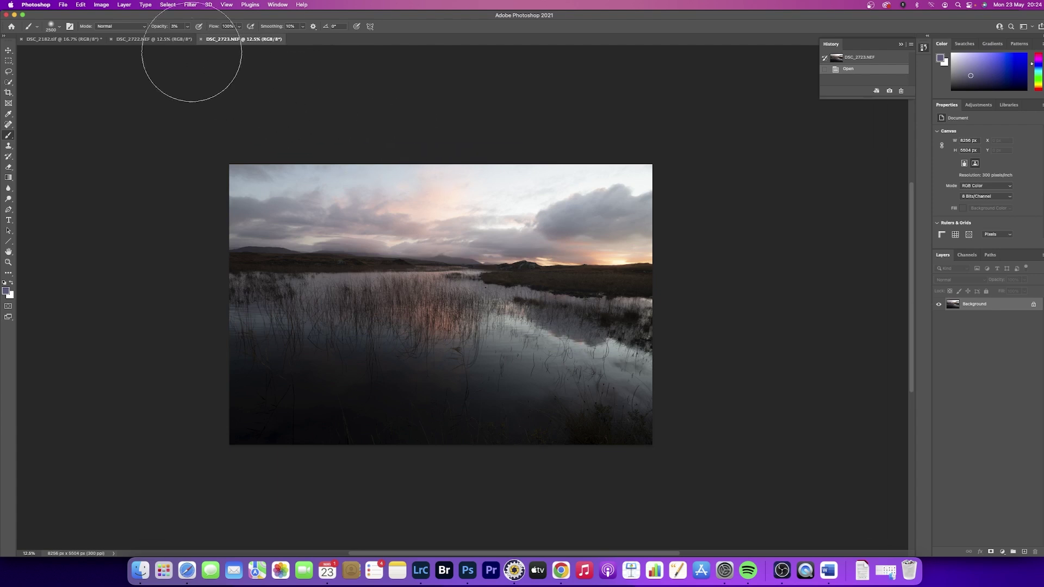
{"action": "left_click", "coordinate": [163, 41]}
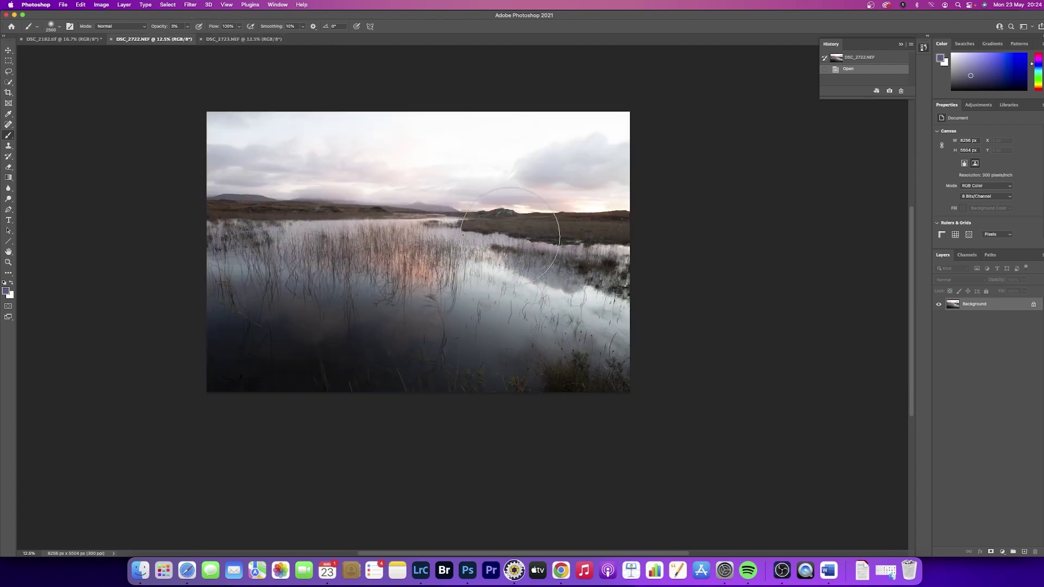
Copy the entire DSC_2722 image and paste it as a new layer in the DSC_2723 document
{"action": "key", "text": "super+a"}
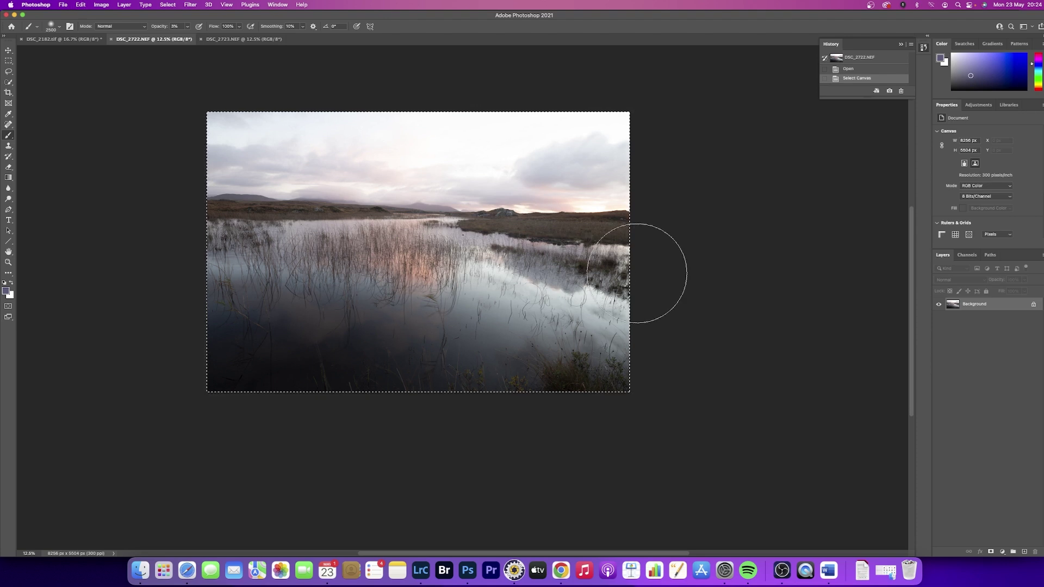
{"action": "left_click", "coordinate": [244, 40]}
{"action": "scroll", "coordinate": [634, 206], "scroll_direction": "up", "scroll_amount": 1}
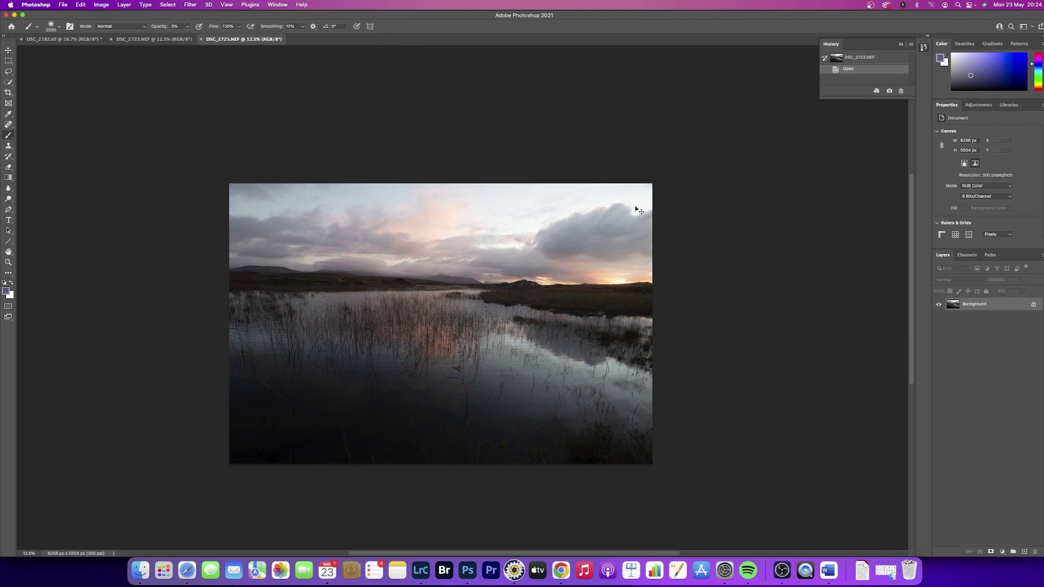
{"action": "key", "text": "super+v"}
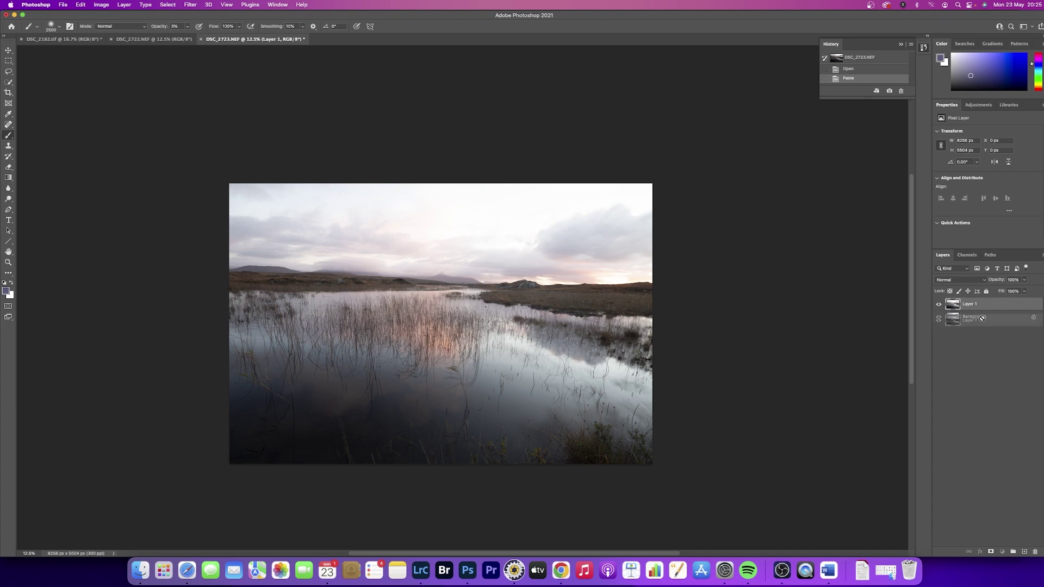
Unlock the Background layer and move the brighter pasted Layer 1 beneath it
{"action": "left_click", "coordinate": [1033, 317]}
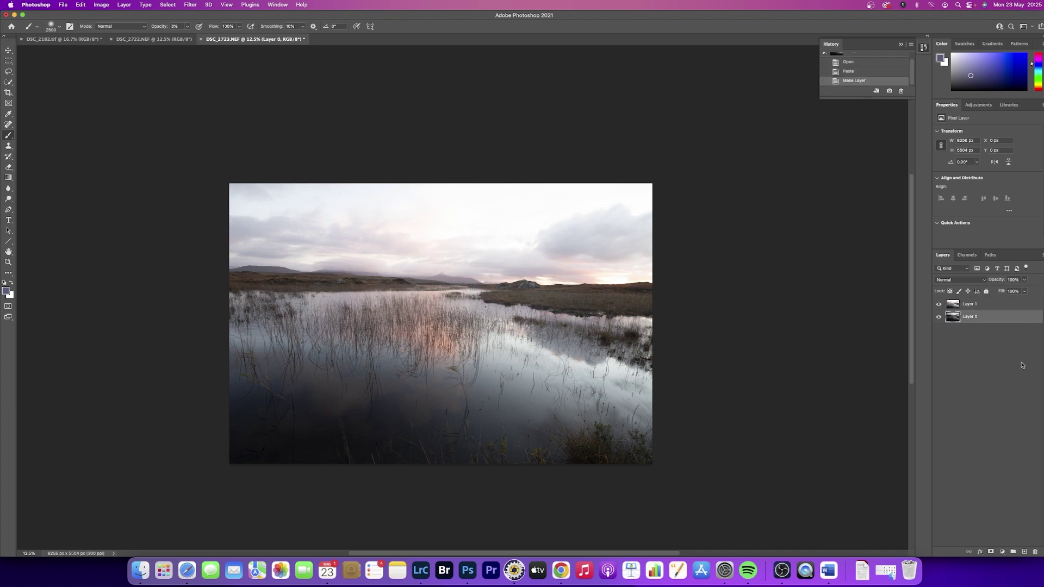
{"action": "left_click", "coordinate": [972, 306]}
{"action": "left_click_drag", "start_coordinate": [971, 306], "coordinate": [969, 322]}
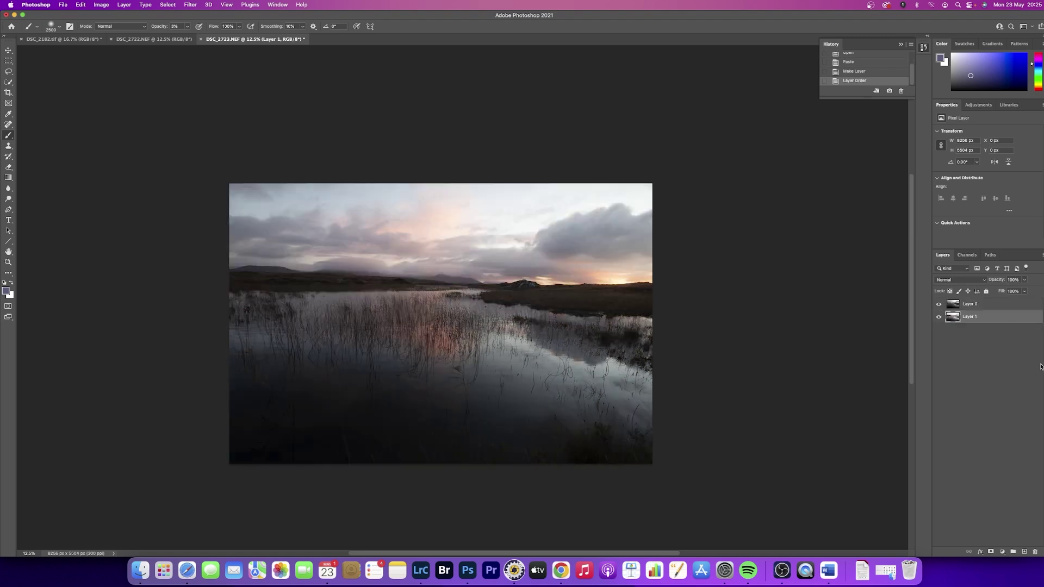
Add a layer mask to the darker Layer 0 and invert the mask to black
{"action": "left_click", "coordinate": [955, 308]}
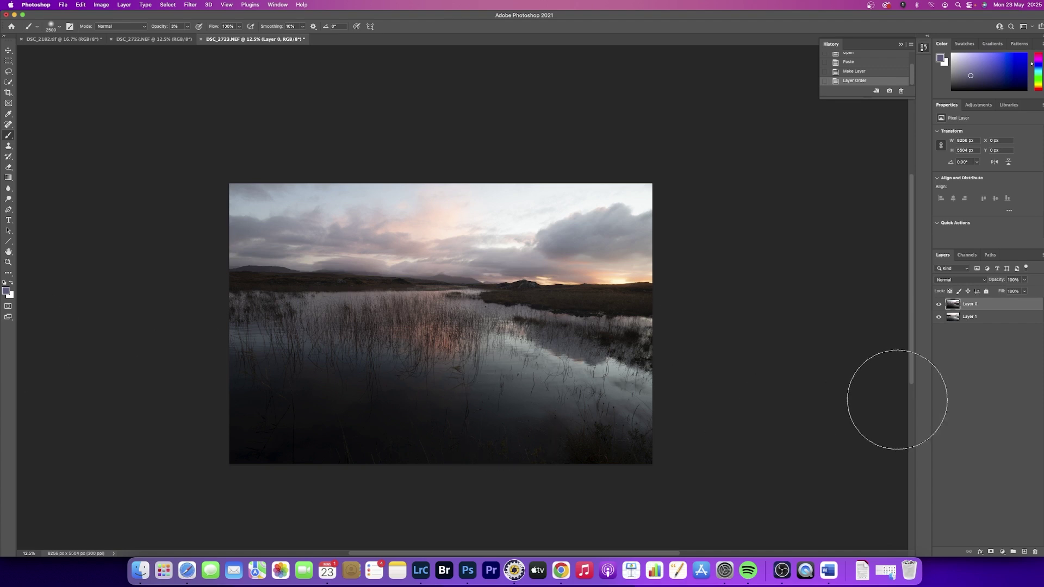
{"action": "left_click", "coordinate": [952, 318]}
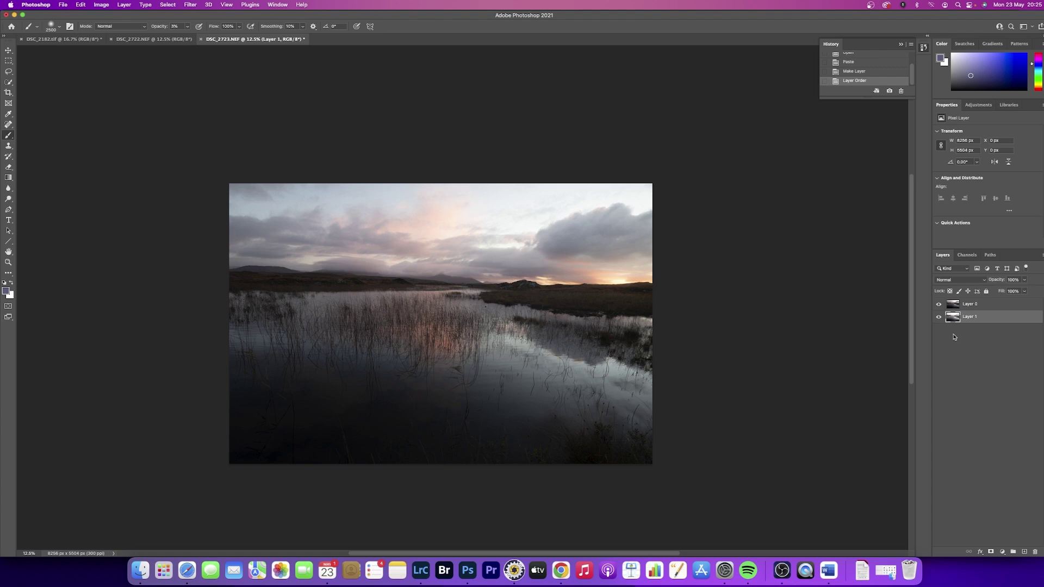
{"action": "left_click", "coordinate": [956, 307]}
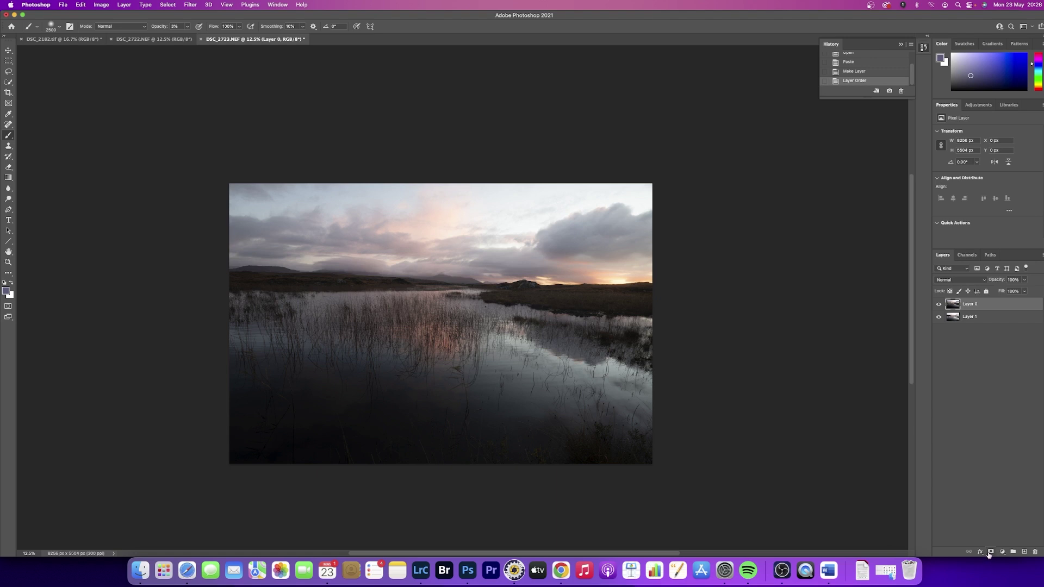
{"action": "left_click", "coordinate": [989, 552]}
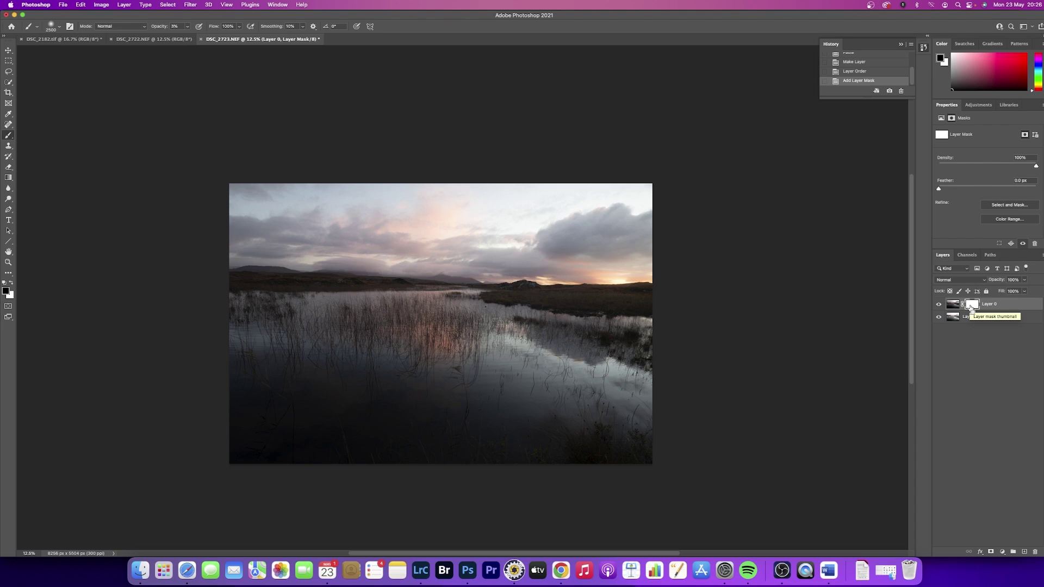
{"action": "key", "text": "super+i"}
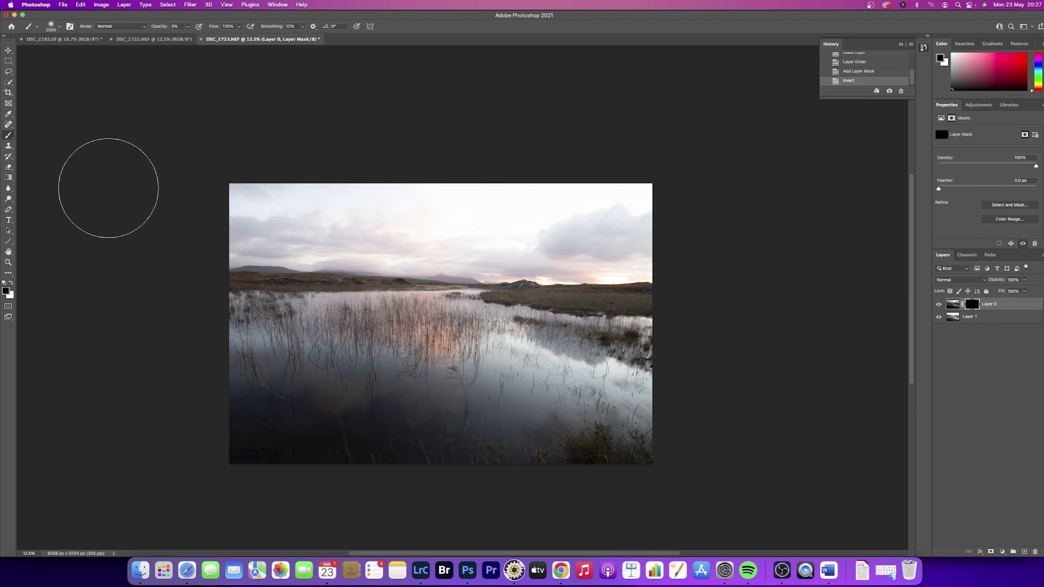
Draw a white-to-black linear gradient on Layer 0's mask from the top of the sky to below the horizon, and inspect the mask
{"action": "left_click", "coordinate": [8, 177]}
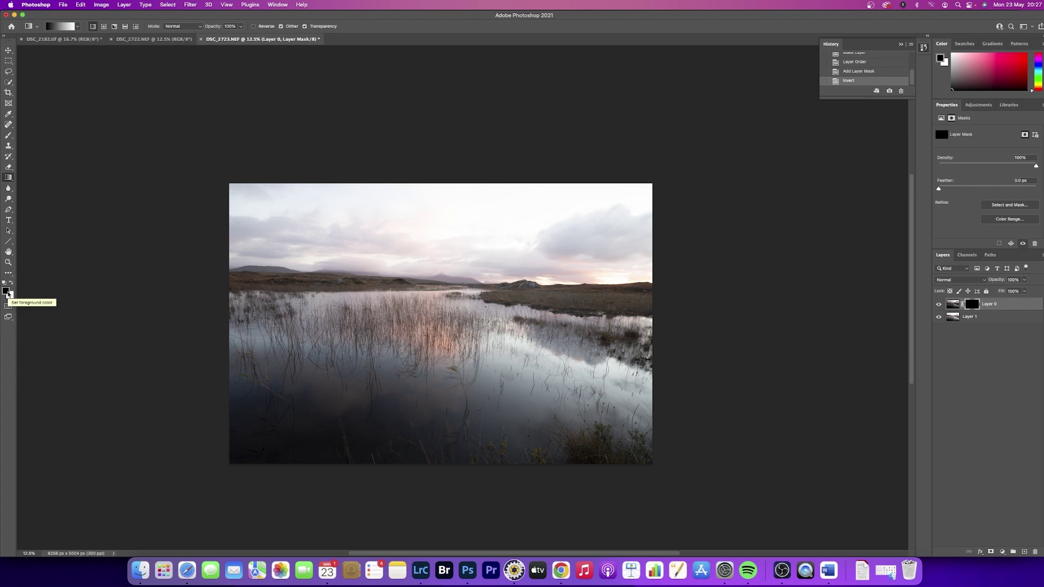
{"action": "left_click", "coordinate": [11, 282]}
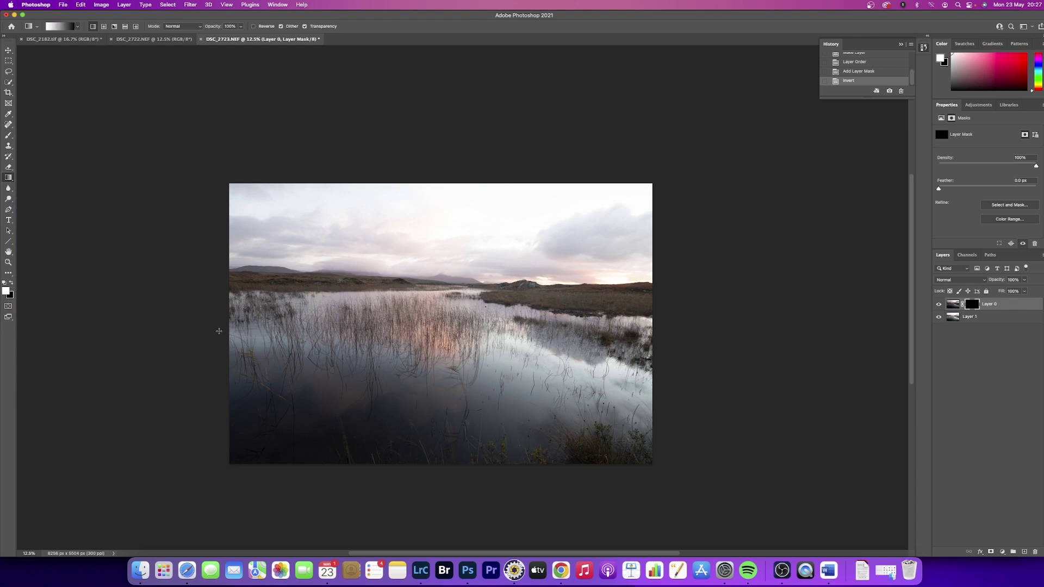
{"action": "left_click_drag", "start_coordinate": [440, 177], "coordinate": [435, 334]}
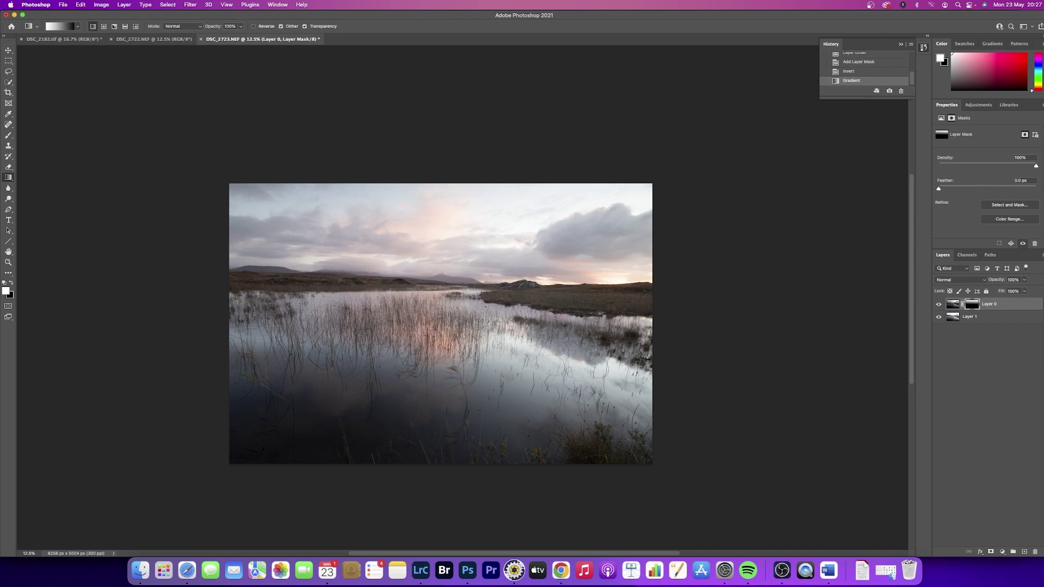
{"action": "left_click", "coordinate": [973, 305], "text": "alt"}
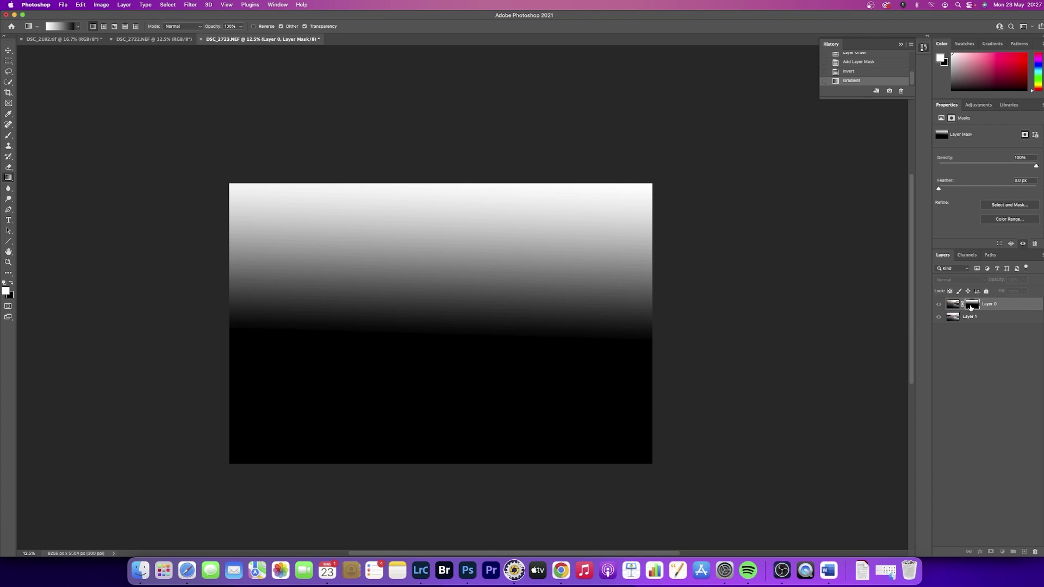
{"action": "left_click", "coordinate": [970, 308], "text": "alt"}
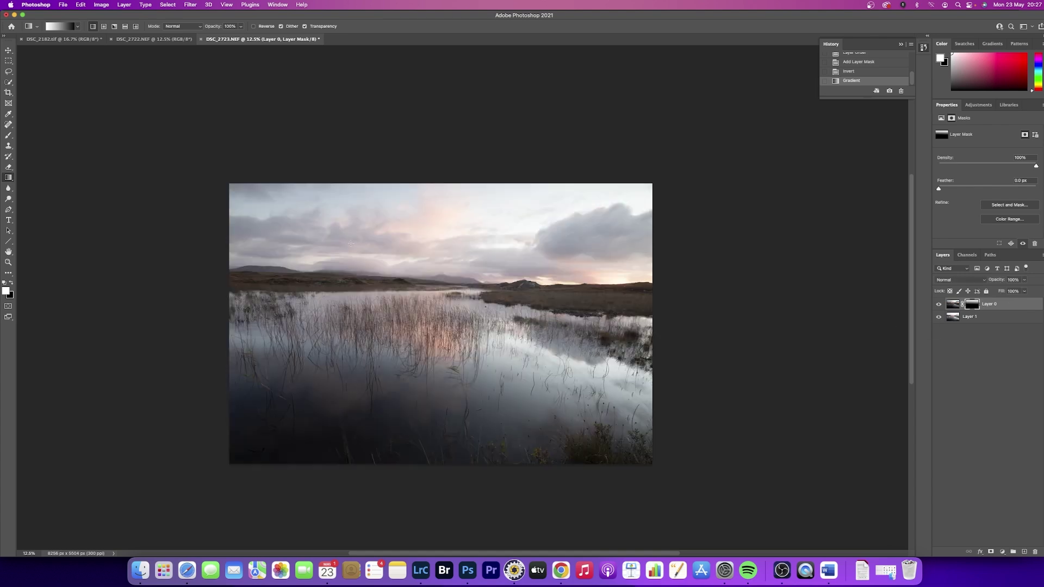
Paint white over the sky on Layer 0's mask with the Brush tool at about 40% opacity
{"action": "left_click", "coordinate": [8, 135]}
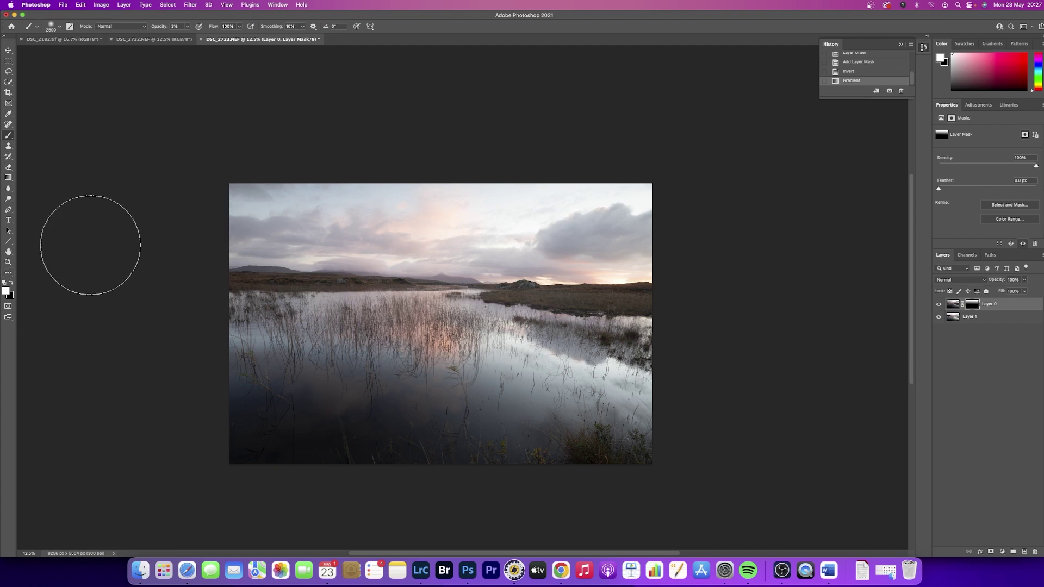
{"action": "left_click", "coordinate": [186, 28]}
{"action": "left_click_drag", "start_coordinate": [186, 37], "coordinate": [201, 37]}
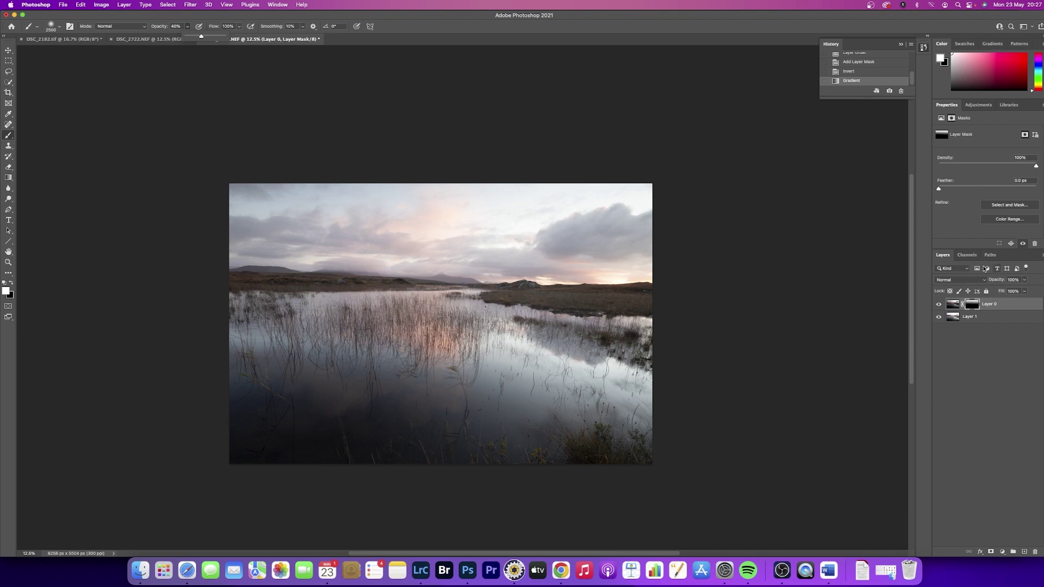
{"action": "mouse_move", "coordinate": [242, 184]}
{"action": "left_mouse_down"}
{"action": "mouse_move", "coordinate": [751, 217]}
{"action": "mouse_move", "coordinate": [706, 234]}
{"action": "mouse_move", "coordinate": [765, 237]}
{"action": "left_mouse_up"}
{"action": "left_click_drag", "start_coordinate": [202, 172], "coordinate": [707, 229]}
{"action": "left_click_drag", "start_coordinate": [271, 198], "coordinate": [679, 223]}
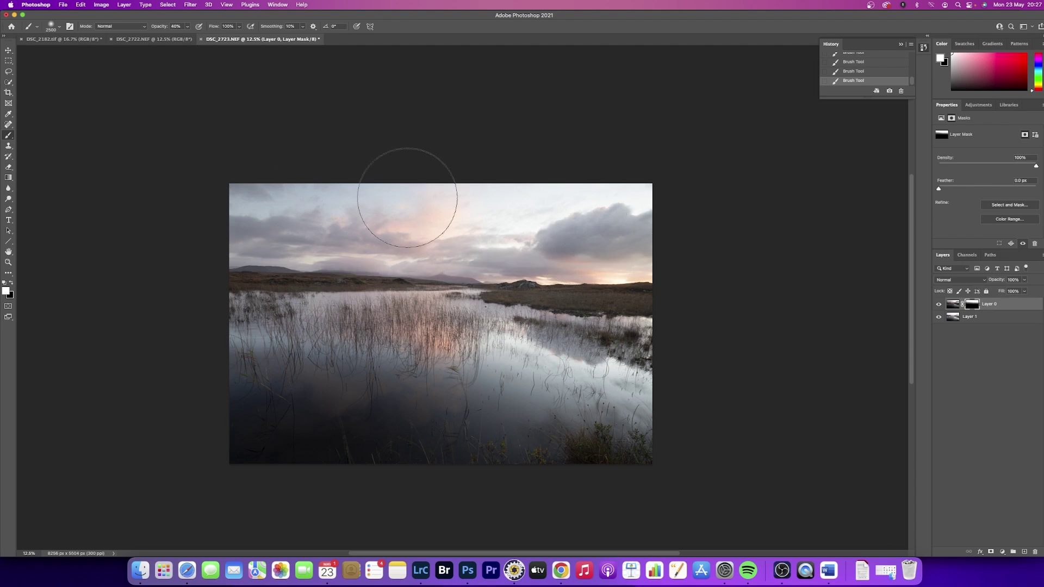
{"action": "left_click_drag", "start_coordinate": [232, 181], "coordinate": [723, 223]}
{"action": "left_click_drag", "start_coordinate": [209, 186], "coordinate": [569, 217]}
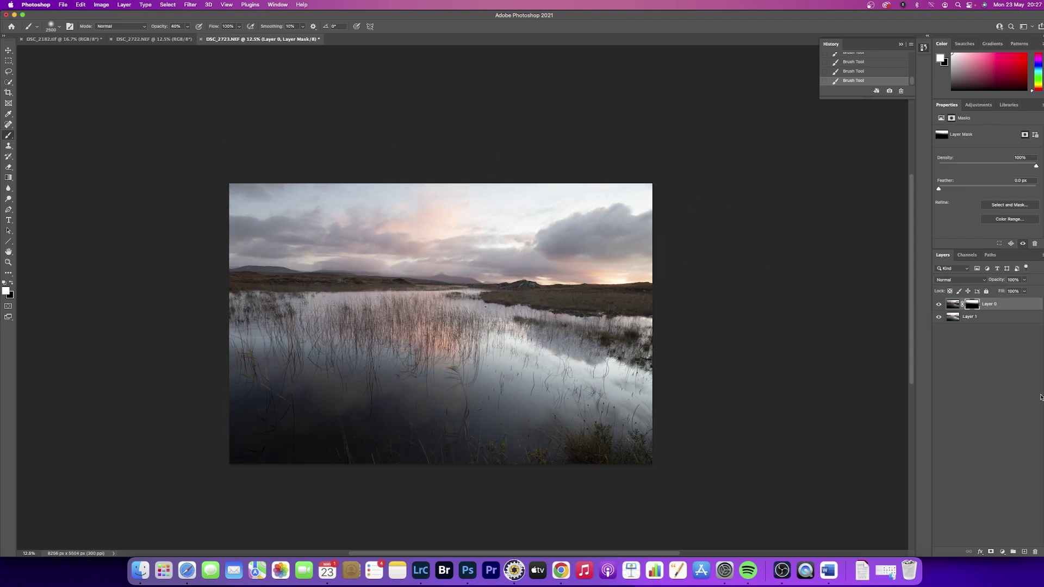
Compare the image with Layer 0 hidden and shown, leaving the layer visible
{"action": "left_click", "coordinate": [939, 306]}
{"action": "left_click", "coordinate": [939, 306]}
{"action": "left_click", "coordinate": [939, 306]}
{"action": "left_click", "coordinate": [939, 306]}
{"action": "left_click", "coordinate": [939, 306]}
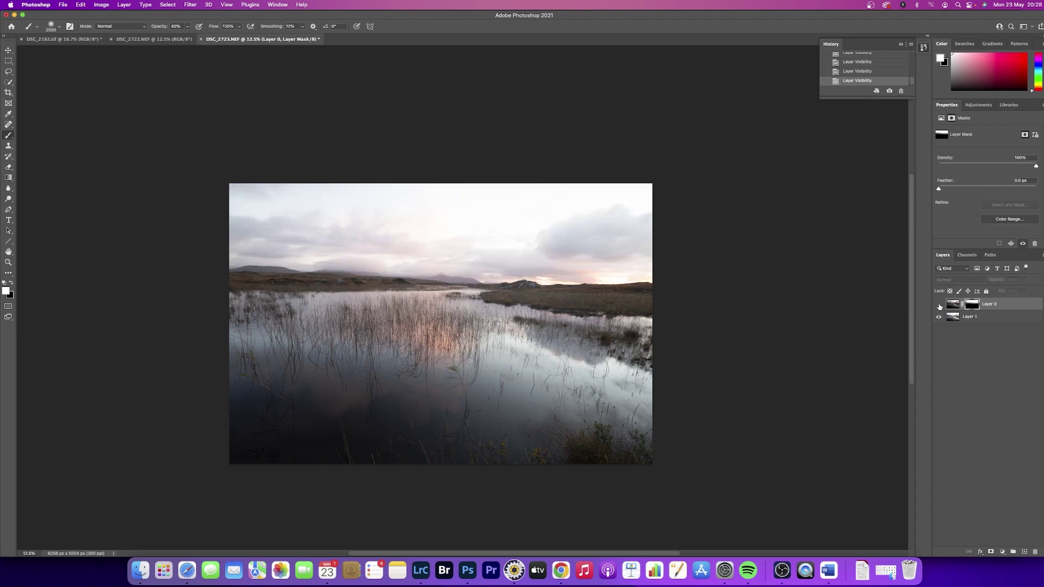
{"action": "left_click", "coordinate": [939, 306]}
{"action": "left_click", "coordinate": [939, 306]}
{"action": "left_click", "coordinate": [938, 306]}
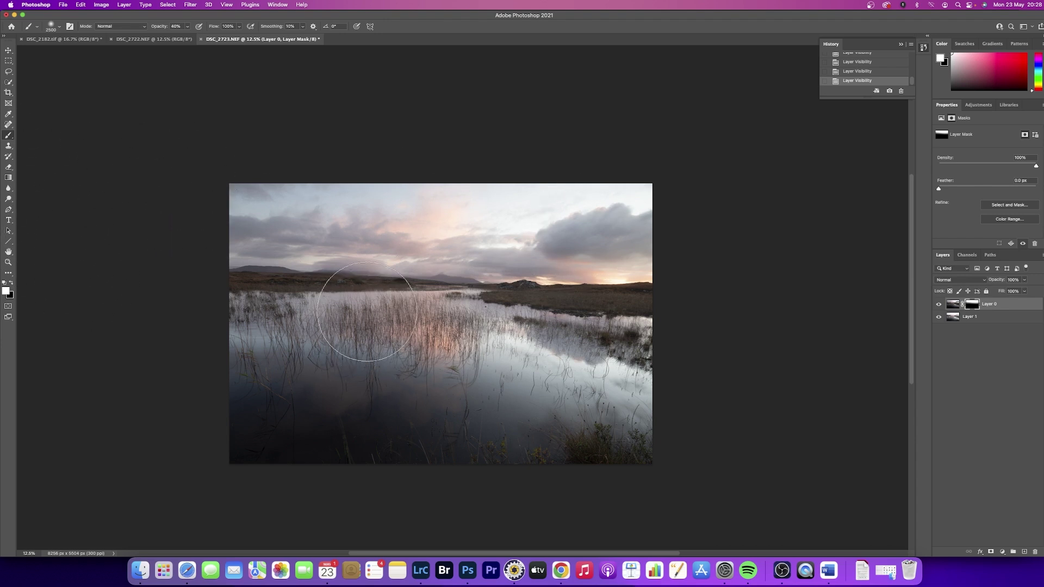
Paint black on Layer 0's mask over the lake below the horizon with the brush reduced to about 1500 px
{"action": "left_click", "coordinate": [11, 283]}
{"action": "key", "text": "bracketleft"}
{"action": "key", "text": "bracketleft"}
{"action": "key", "text": "bracketleft"}
{"action": "key", "text": "bracketleft"}
{"action": "key", "text": "bracketleft"}
{"action": "key", "text": "bracketleft"}
{"action": "key", "text": "bracketleft"}
{"action": "key", "text": "bracketleft"}
{"action": "key", "text": "bracketleft"}
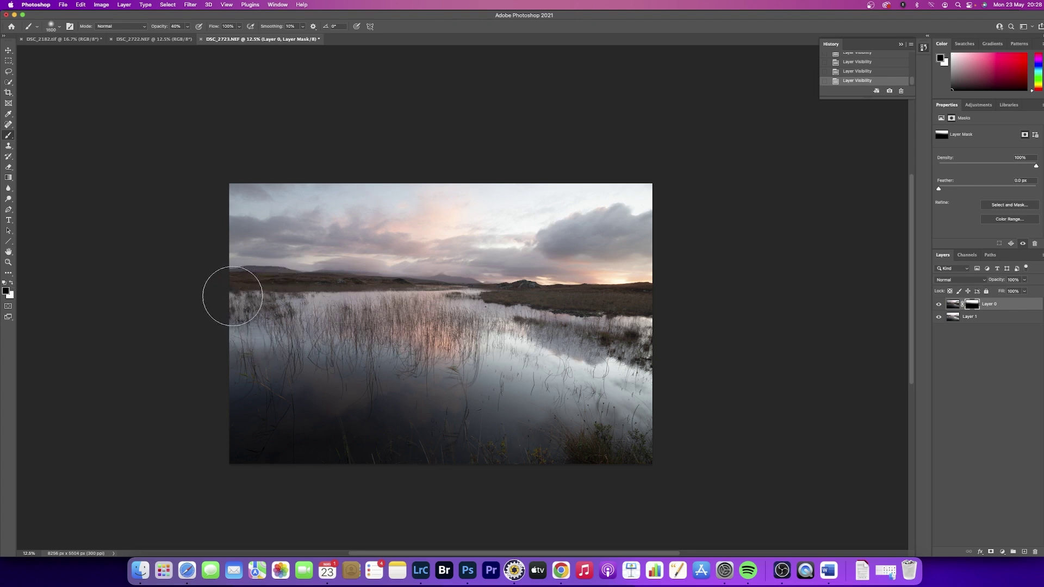
{"action": "left_click_drag", "start_coordinate": [232, 297], "coordinate": [631, 321]}
{"action": "left_click_drag", "start_coordinate": [408, 304], "coordinate": [668, 318]}
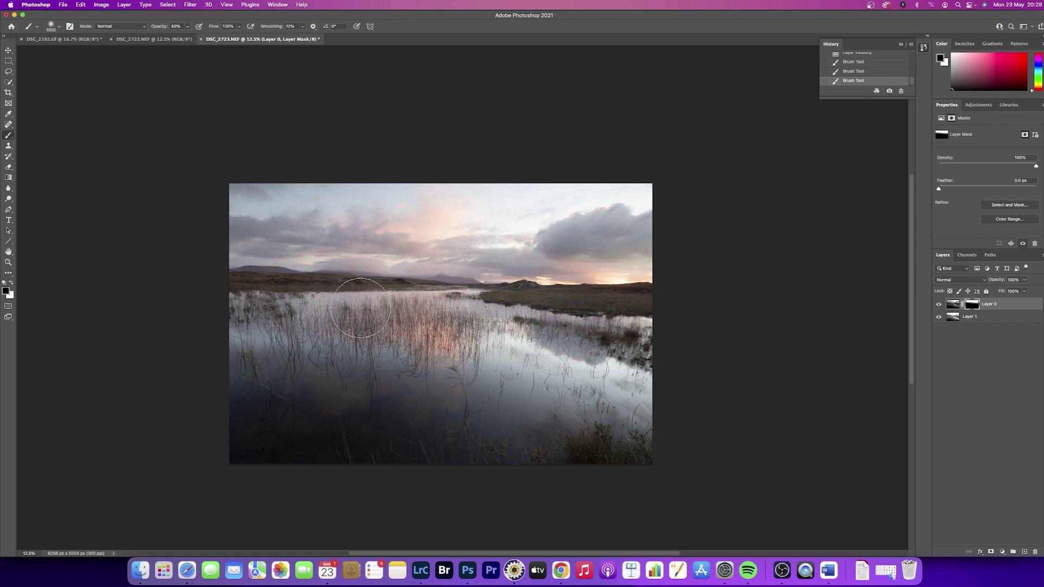
{"action": "mouse_move", "coordinate": [261, 304]}
{"action": "left_mouse_down"}
{"action": "mouse_move", "coordinate": [727, 320]}
{"action": "mouse_move", "coordinate": [668, 320]}
{"action": "mouse_move", "coordinate": [729, 335]}
{"action": "left_mouse_up"}
{"action": "left_click_drag", "start_coordinate": [348, 314], "coordinate": [736, 326]}
{"action": "left_click_drag", "start_coordinate": [504, 316], "coordinate": [763, 323]}
{"action": "left_click_drag", "start_coordinate": [278, 299], "coordinate": [541, 296]}
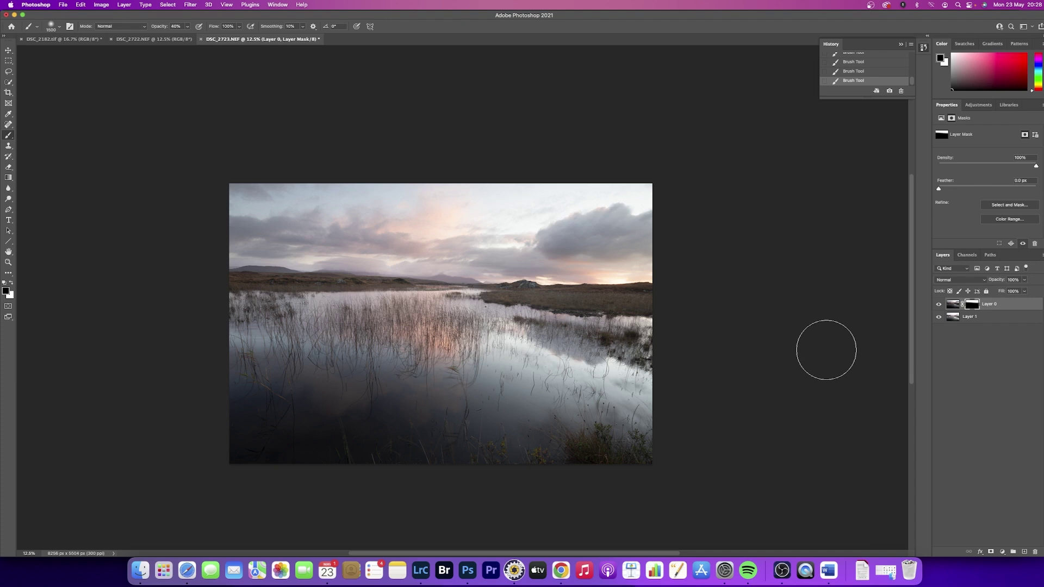
Add a Brightness/Contrast adjustment layer above Layer 0 and set its brightness to about -90
{"action": "left_click", "coordinate": [1002, 552]}
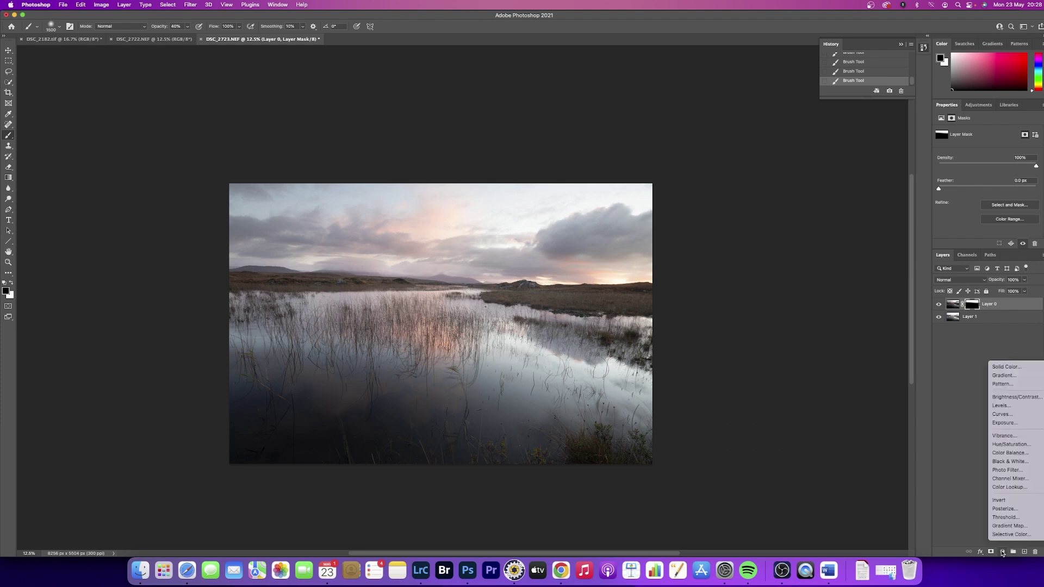
{"action": "left_click", "coordinate": [1014, 398]}
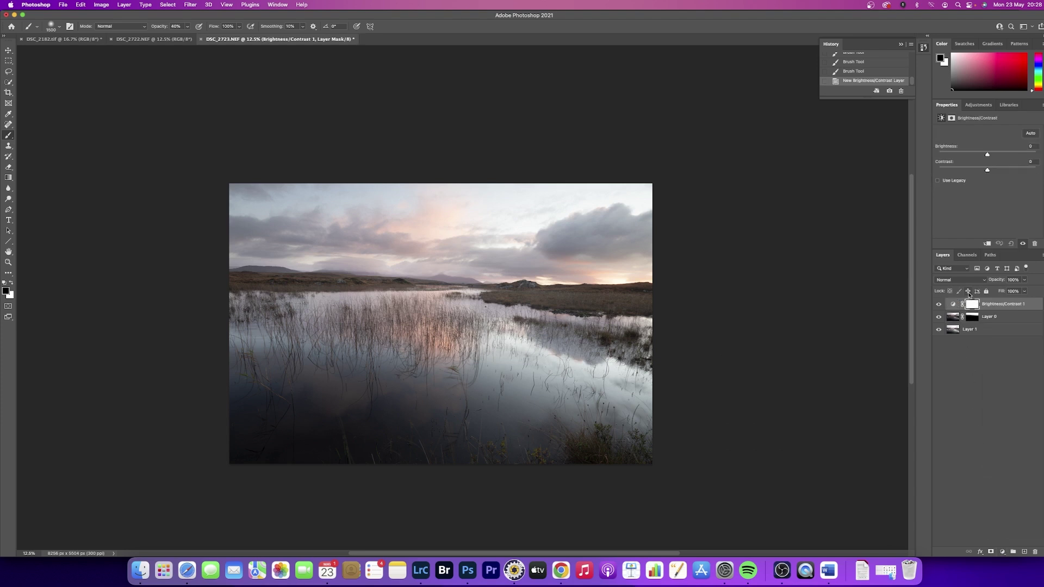
{"action": "left_click_drag", "start_coordinate": [987, 154], "coordinate": [960, 156]}
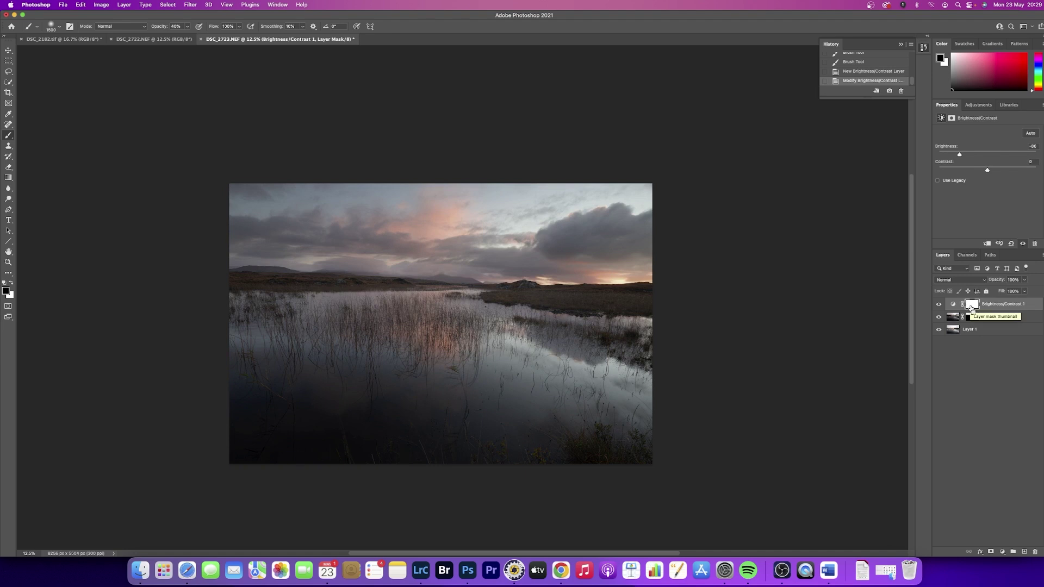
Invert the Brightness/Contrast mask to black and draw a white-to-black linear gradient on it from the top of the sky to near the horizon
{"action": "key", "text": "super+i"}
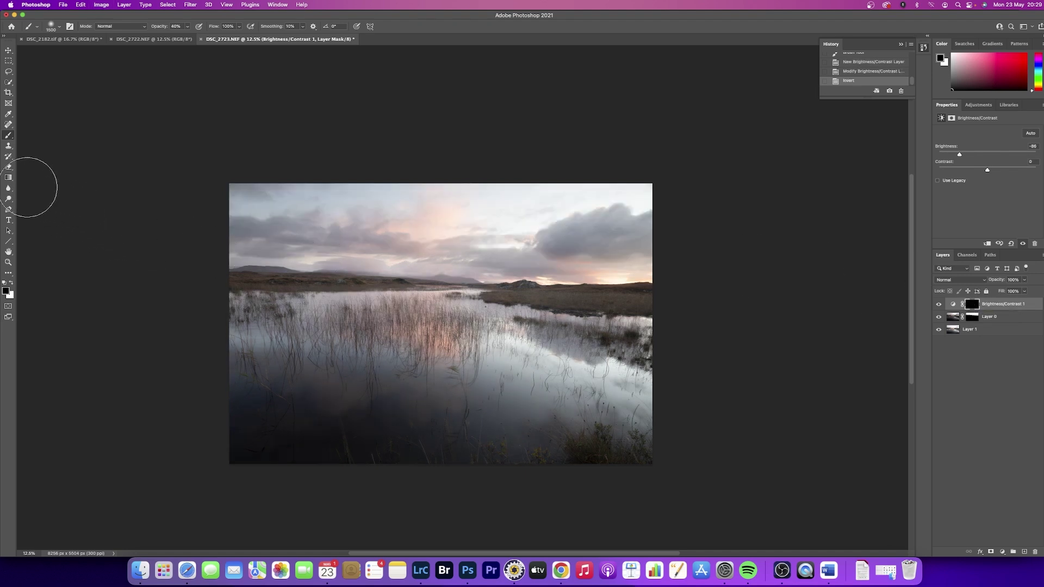
{"action": "left_click", "coordinate": [8, 178]}
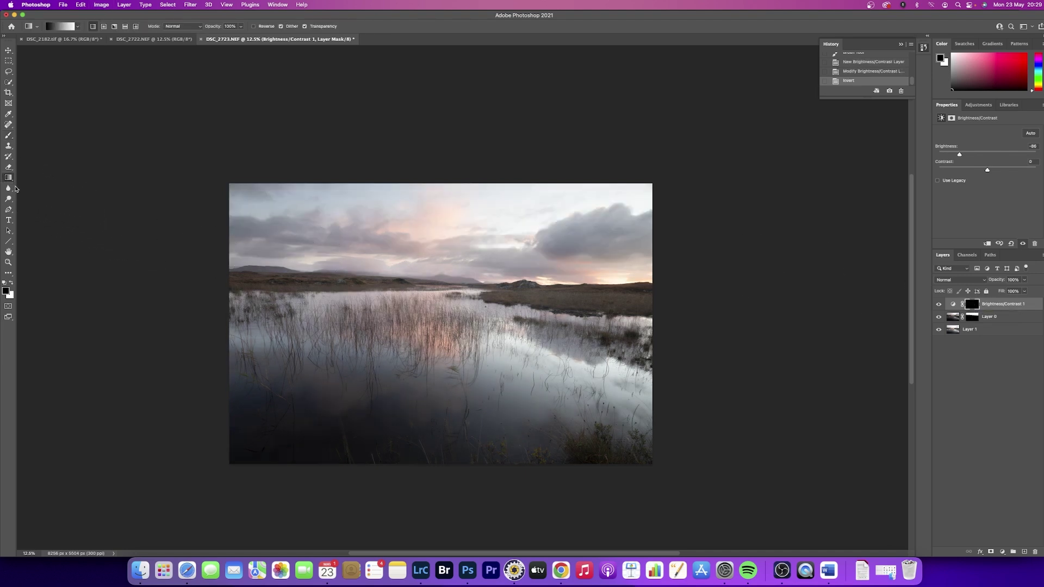
{"action": "left_click", "coordinate": [11, 283]}
{"action": "left_click_drag", "start_coordinate": [457, 178], "coordinate": [454, 265]}
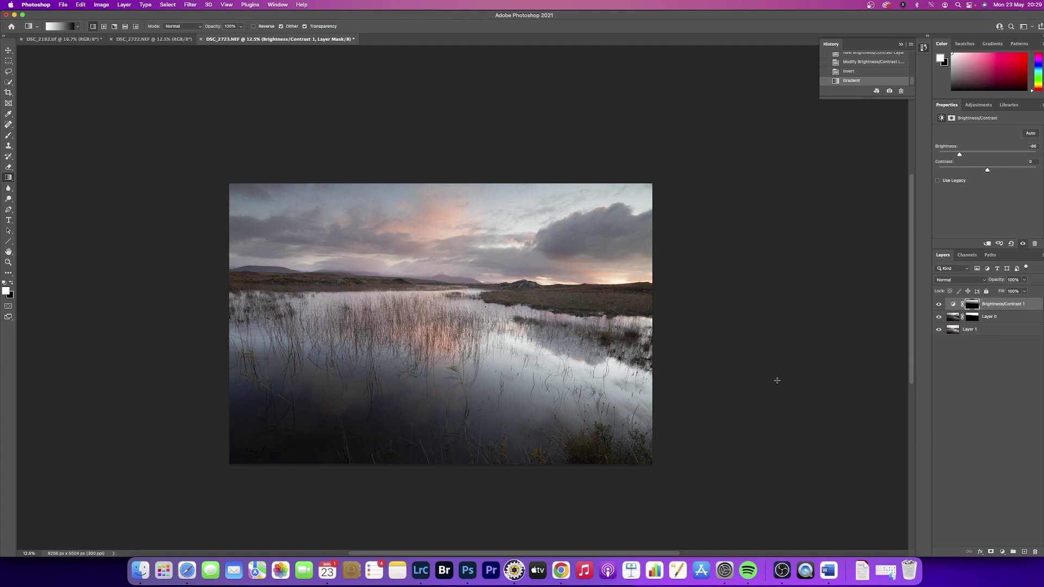
Examine the gradient on the Brightness/Contrast layer's mask by itself, and return to the normal image view with no layer selected
{"action": "key", "text": "super+plus"}
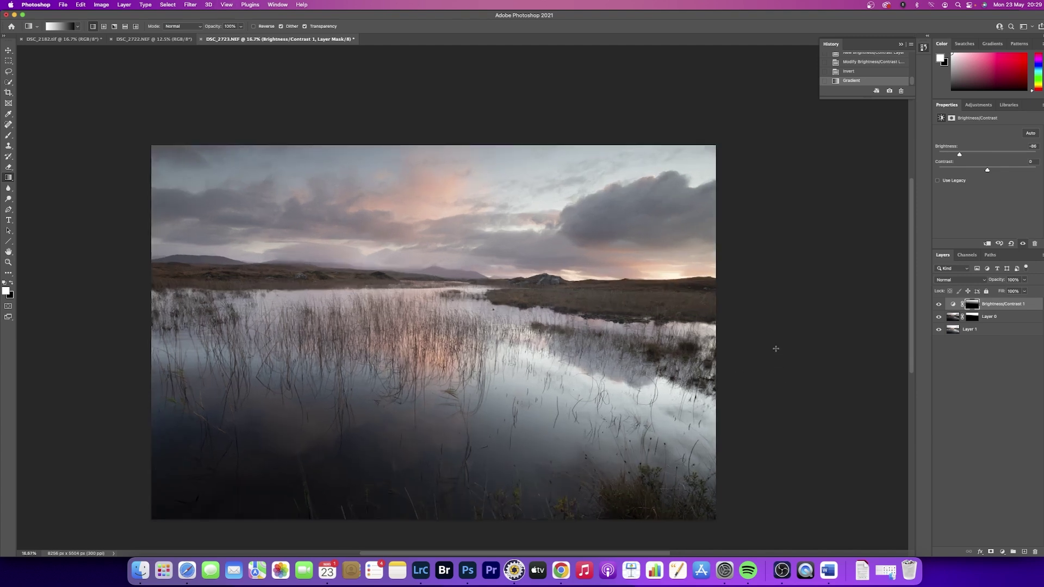
{"action": "scroll", "coordinate": [775, 349], "scroll_direction": "down", "scroll_amount": 3}
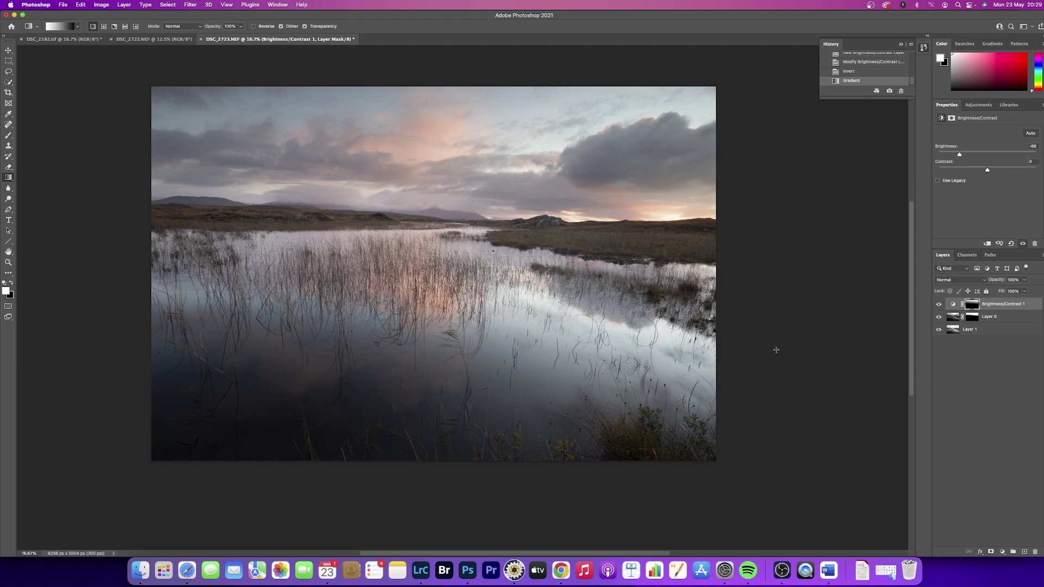
{"action": "left_click", "coordinate": [973, 317]}
{"action": "left_click", "coordinate": [973, 317], "text": "alt"}
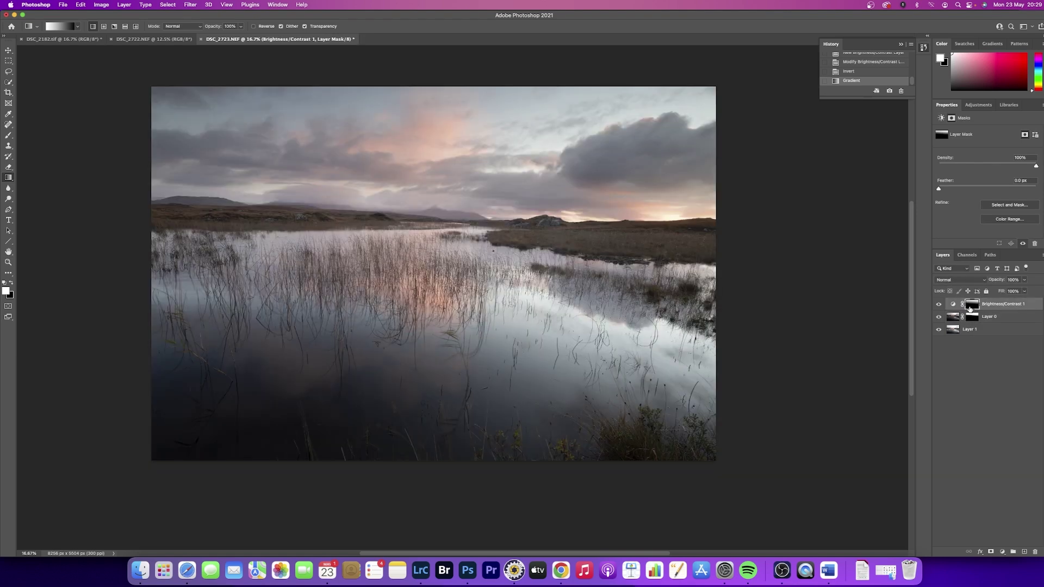
{"action": "left_click", "coordinate": [973, 306]}
{"action": "left_click", "coordinate": [973, 307], "text": "alt"}
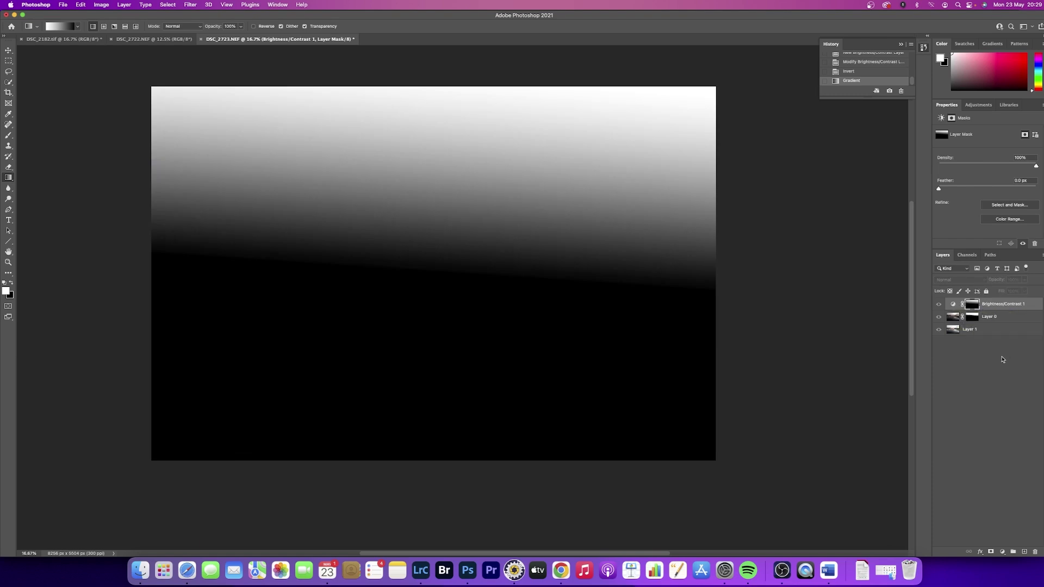
{"action": "left_click", "coordinate": [981, 344]}
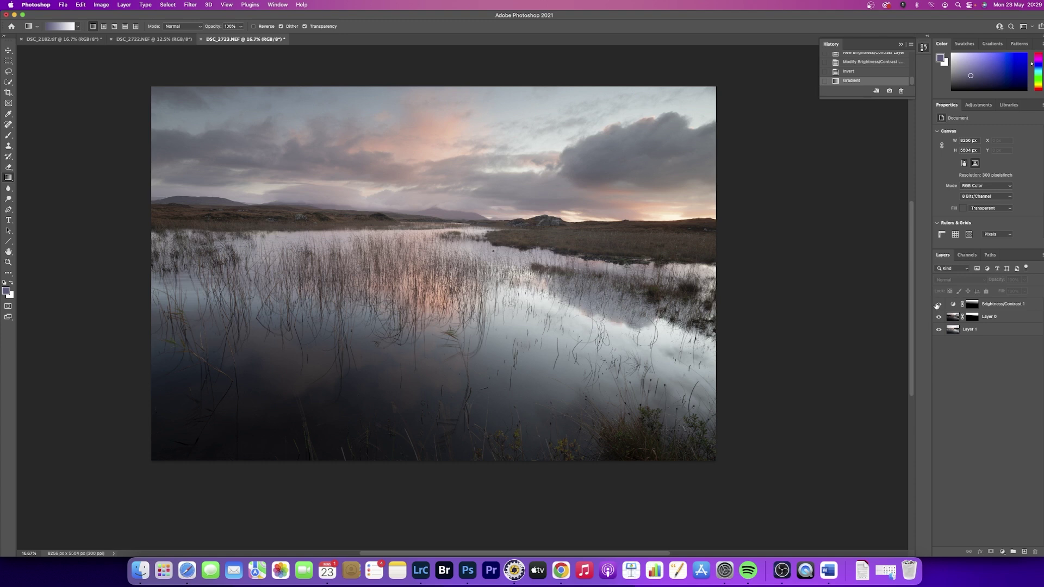
Compare the image with the Brightness/Contrast layer and Layer 0 each hidden in turn, leaving both visible
{"action": "left_click", "coordinate": [937, 305]}
{"action": "left_click", "coordinate": [936, 305]}
{"action": "left_click", "coordinate": [937, 305]}
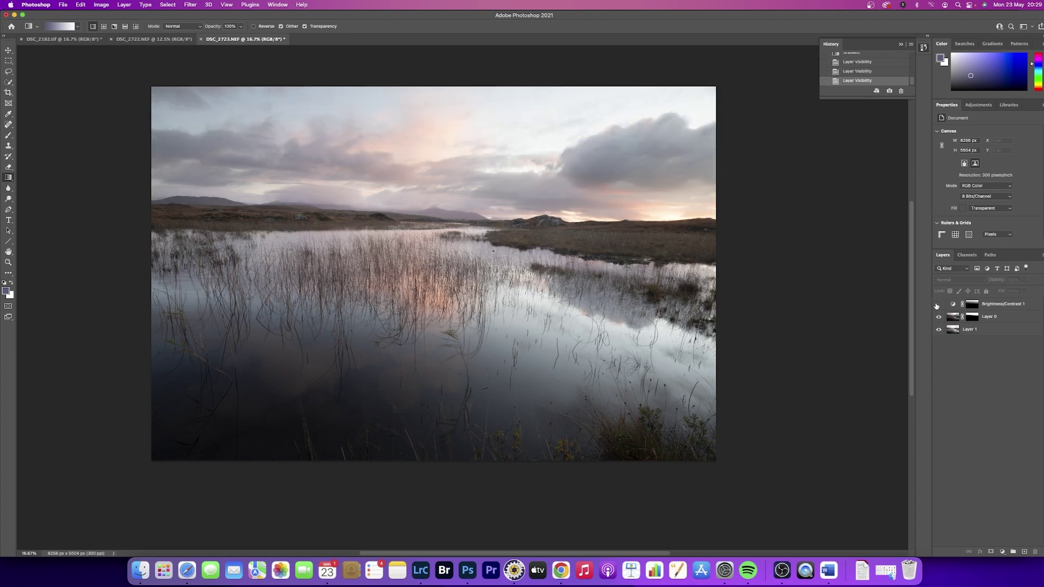
{"action": "left_click", "coordinate": [936, 305]}
{"action": "left_click", "coordinate": [938, 317]}
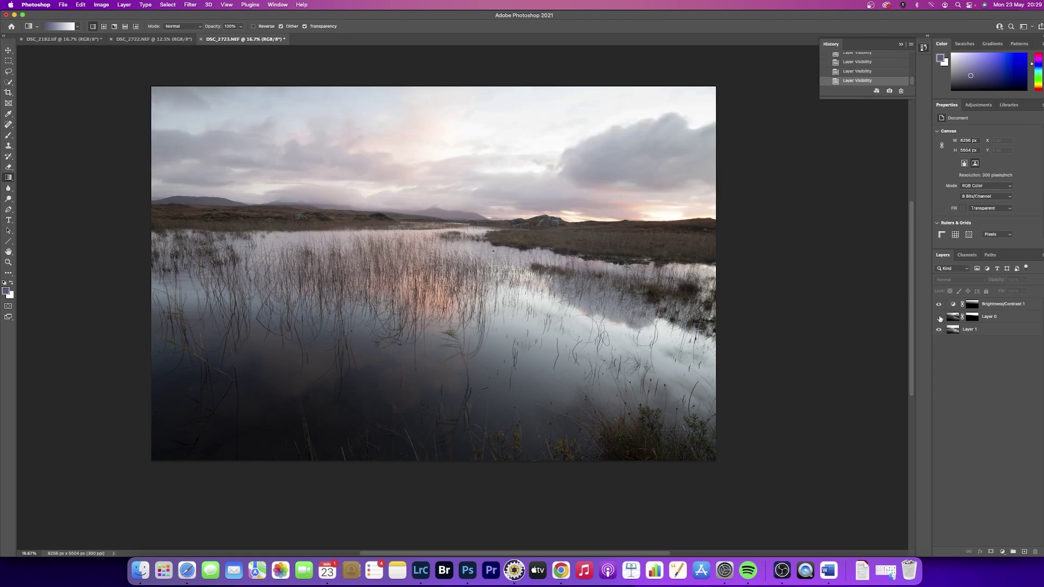
{"action": "left_click", "coordinate": [939, 317]}
{"action": "left_click", "coordinate": [939, 317]}
{"action": "left_click", "coordinate": [939, 317]}
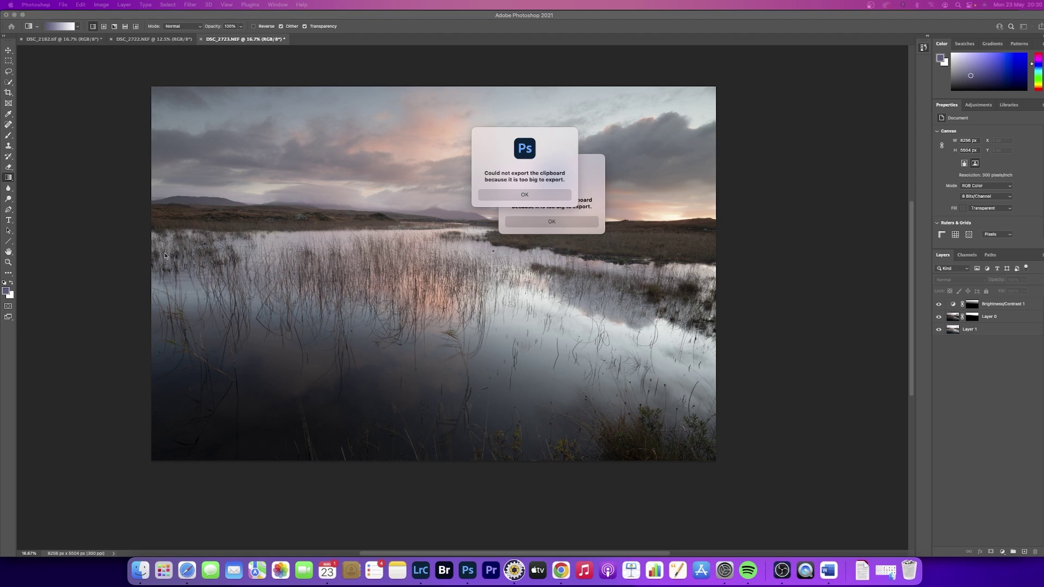
Dismiss the clipboard export warnings
{"action": "left_click", "coordinate": [522, 194]}
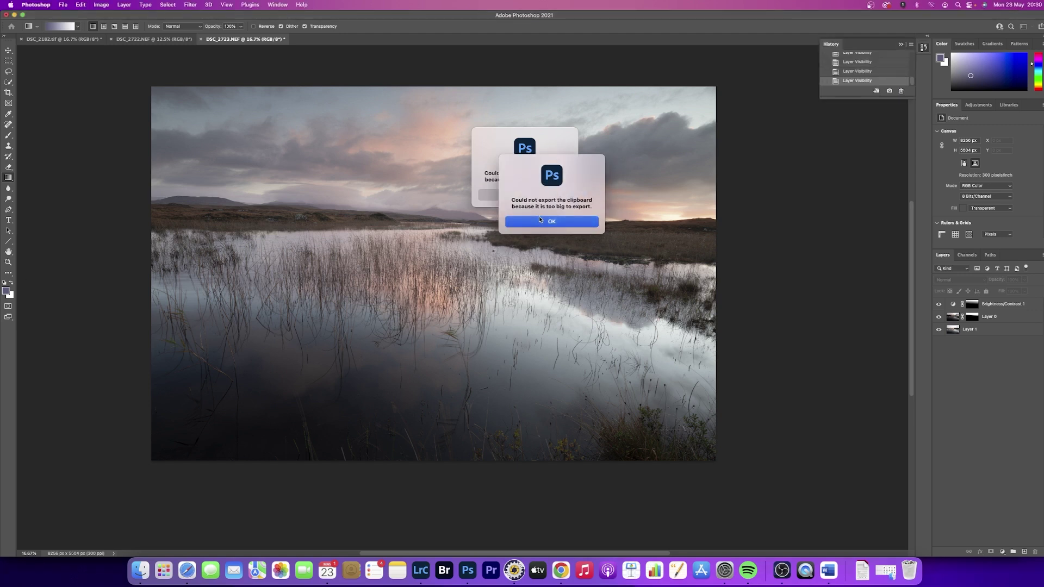
{"action": "left_click", "coordinate": [540, 222]}
{"action": "left_click", "coordinate": [516, 199]}
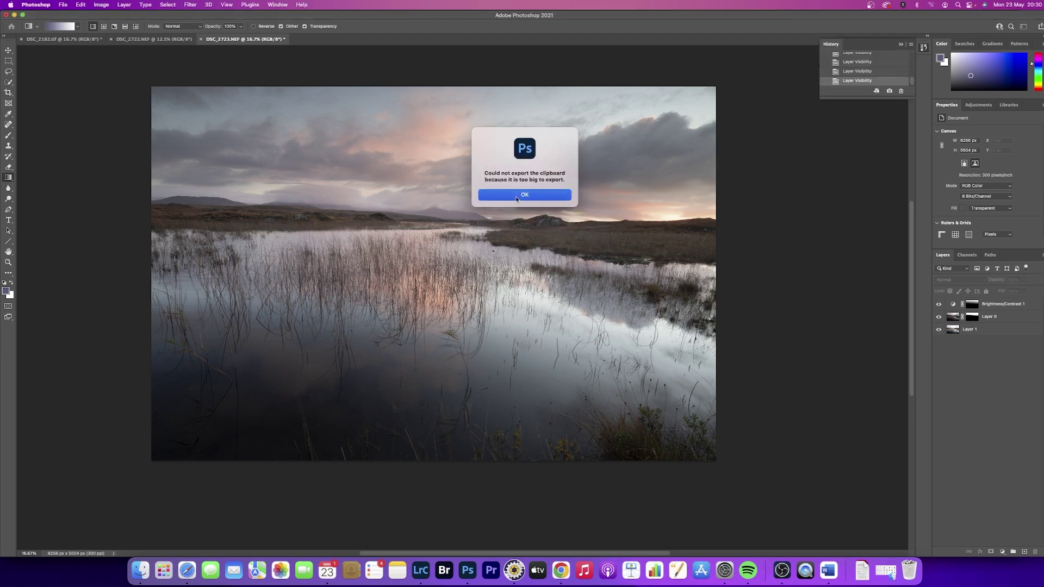
Switch to Lightroom Classic, select two neighbouring pier exposures in the possibles folder, and look up the Open as Layers in Photoshop option
{"action": "left_click", "coordinate": [420, 570]}
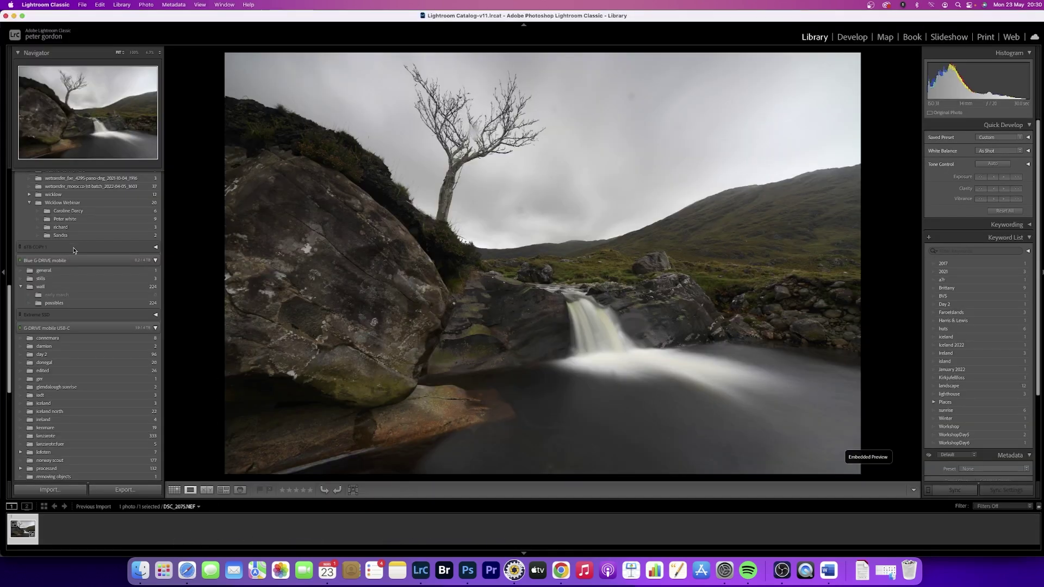
{"action": "left_click", "coordinate": [64, 304]}
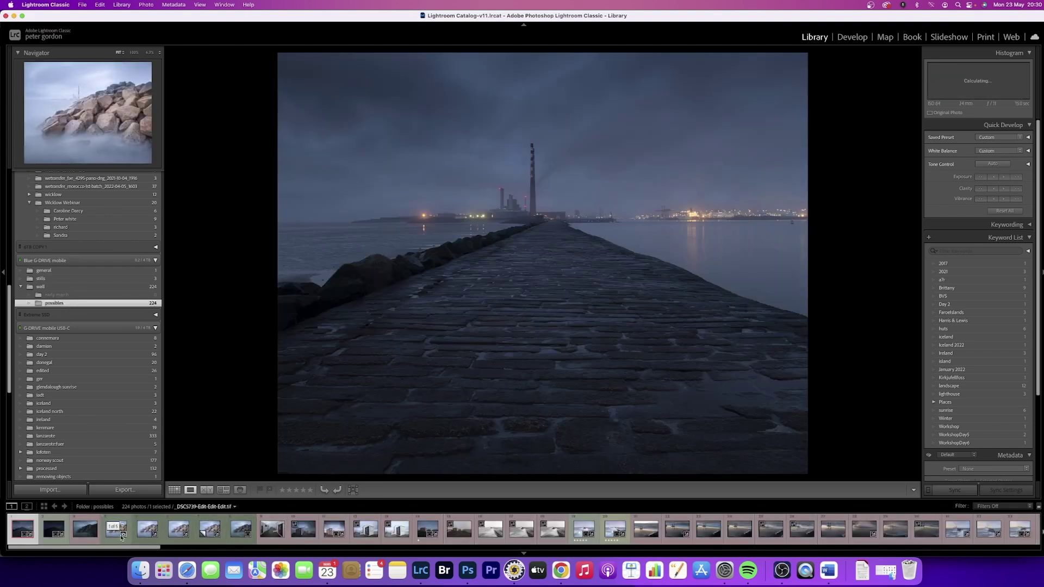
{"action": "left_click", "coordinate": [488, 538]}
{"action": "left_click", "coordinate": [522, 533], "text": "super"}
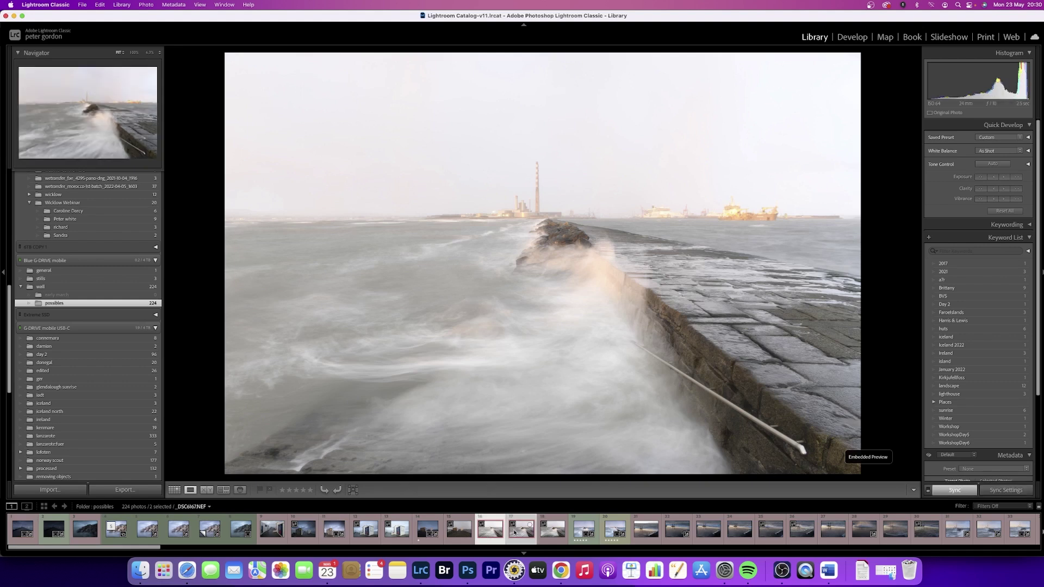
{"action": "right_click", "coordinate": [514, 533]}
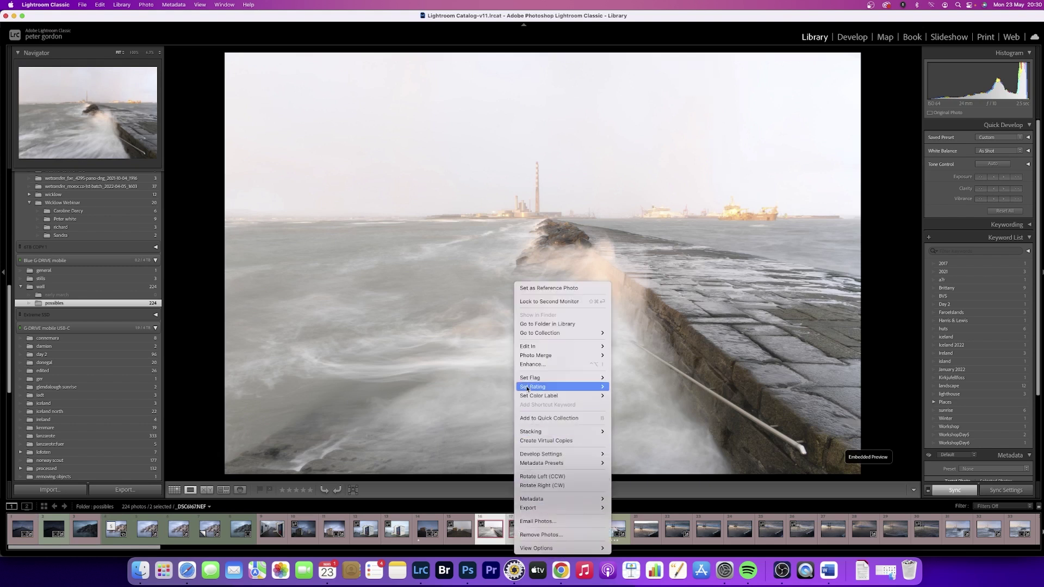
{"action": "mouse_move", "coordinate": [531, 348]}
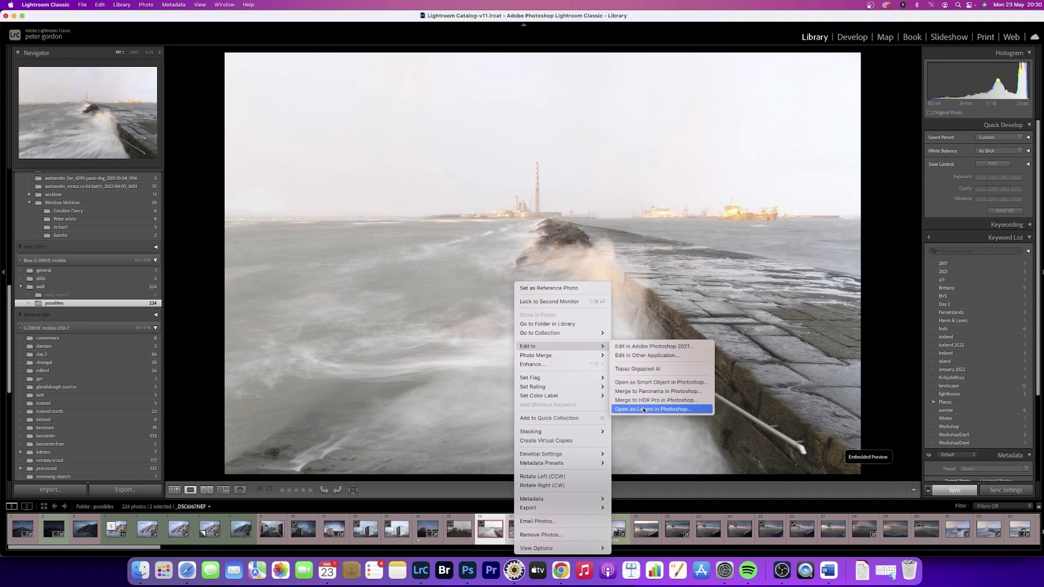
Switch back to Photoshop and delete the Brightness/Contrast 1 layer and Layer 0
{"action": "left_click", "coordinate": [468, 576]}
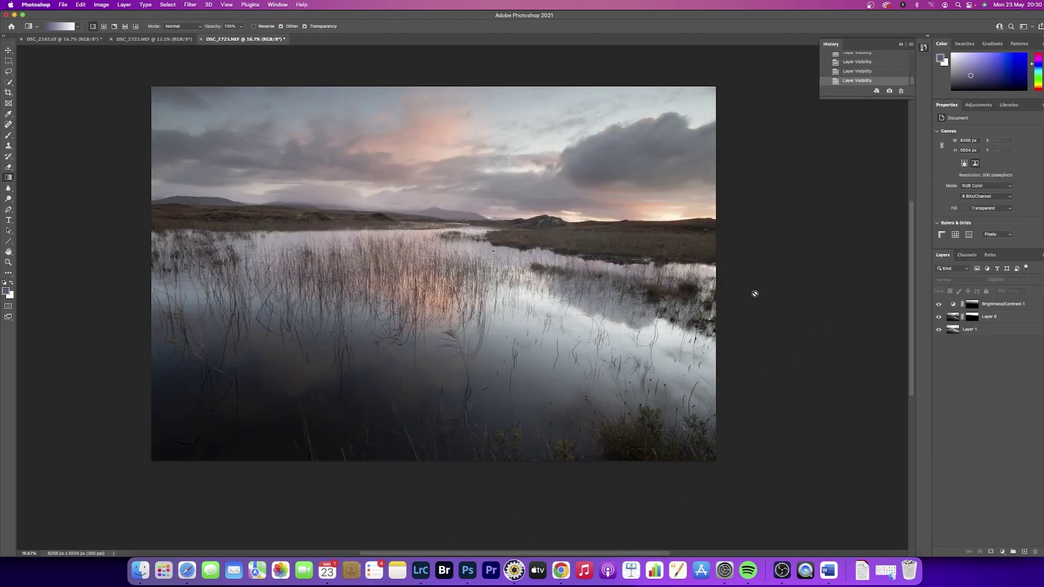
{"action": "left_click", "coordinate": [1007, 306]}
{"action": "left_click", "coordinate": [1000, 317], "text": "shift"}
{"action": "left_click_drag", "start_coordinate": [1000, 304], "coordinate": [1035, 551]}
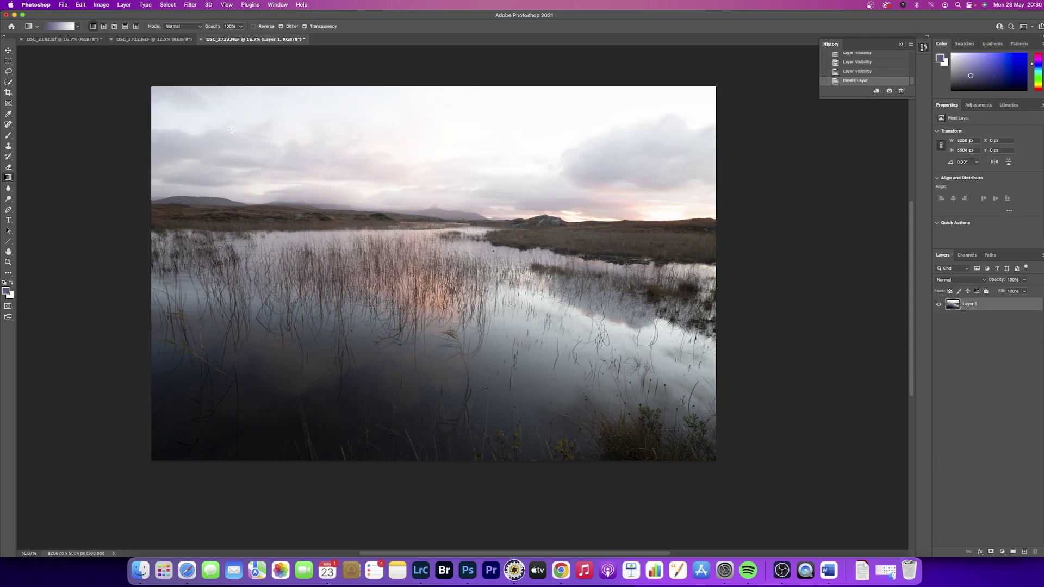
Select and copy the entire DSC_2722.NEF image and paste it as a new layer into DSC_2723.NEF
{"action": "left_click", "coordinate": [139, 40]}
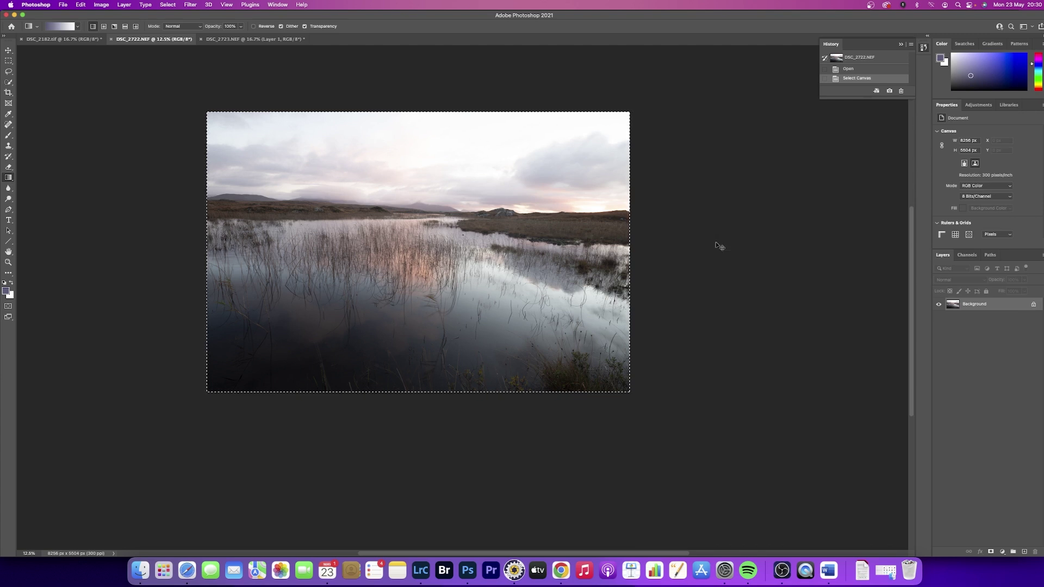
{"action": "key", "text": "super+a"}
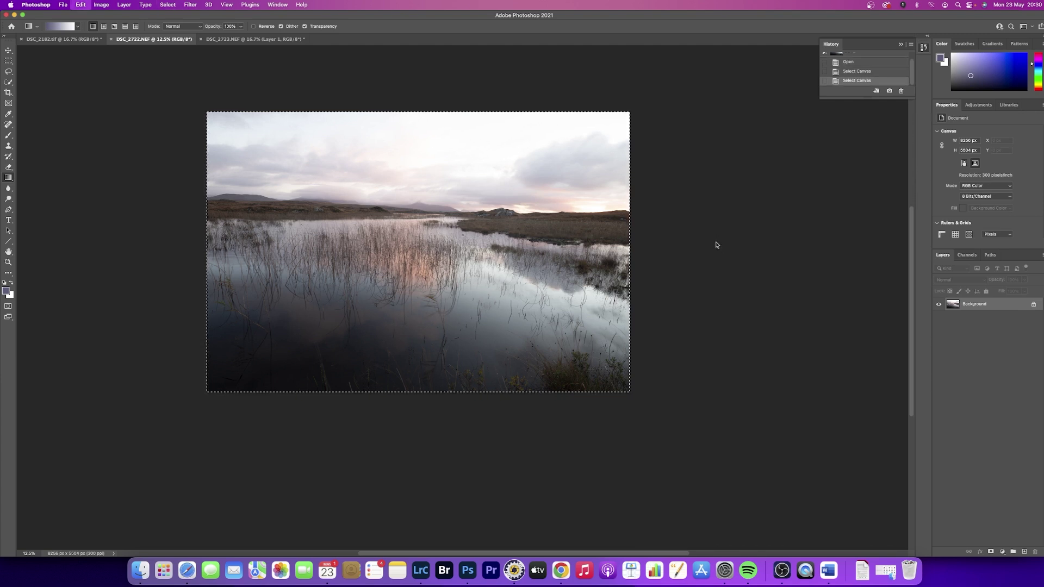
{"action": "scroll", "coordinate": [413, 163], "scroll_direction": "down", "scroll_amount": 1}
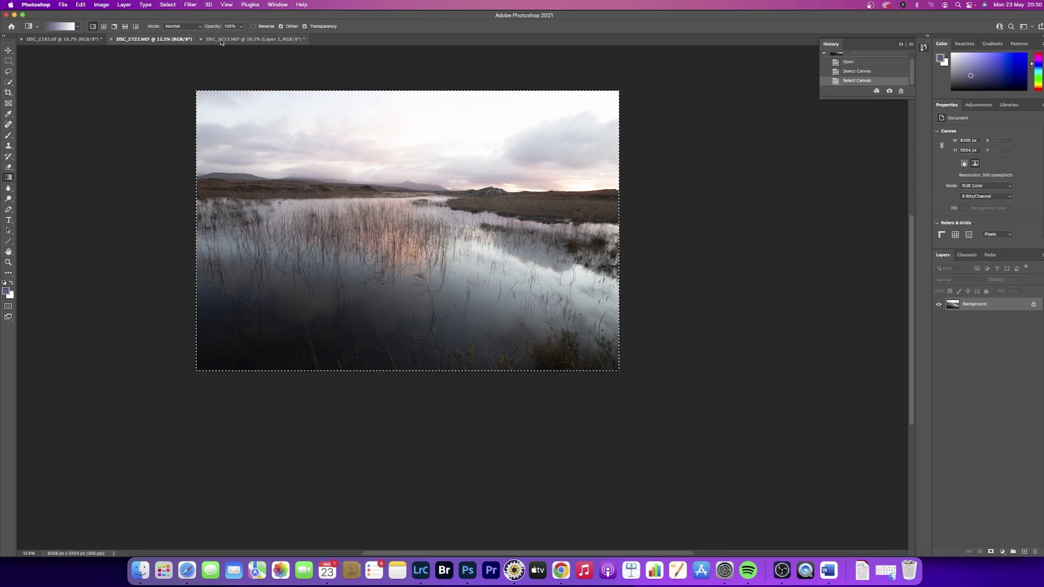
{"action": "left_click", "coordinate": [221, 40]}
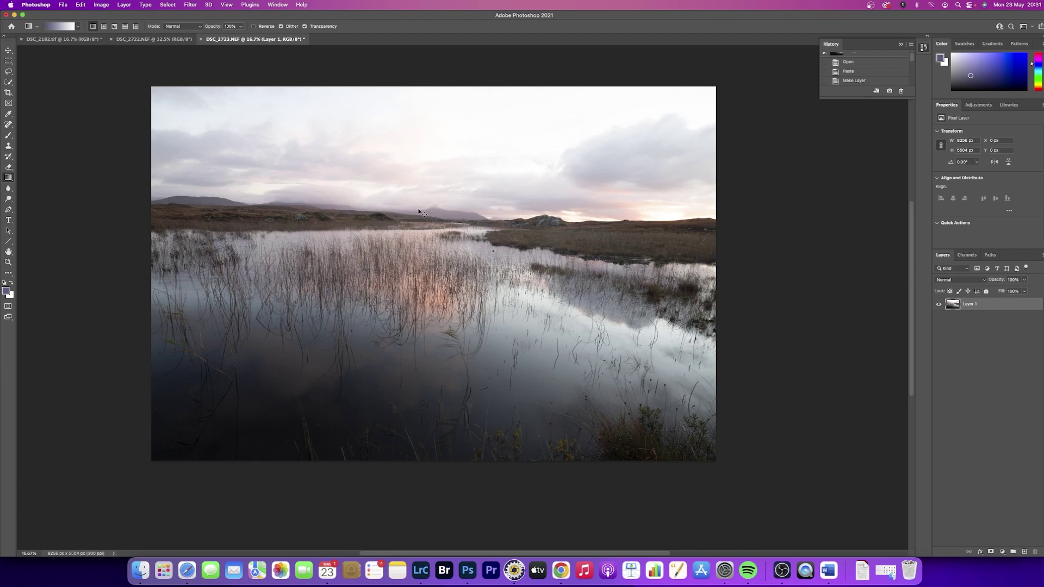
{"action": "key", "text": "super+v"}
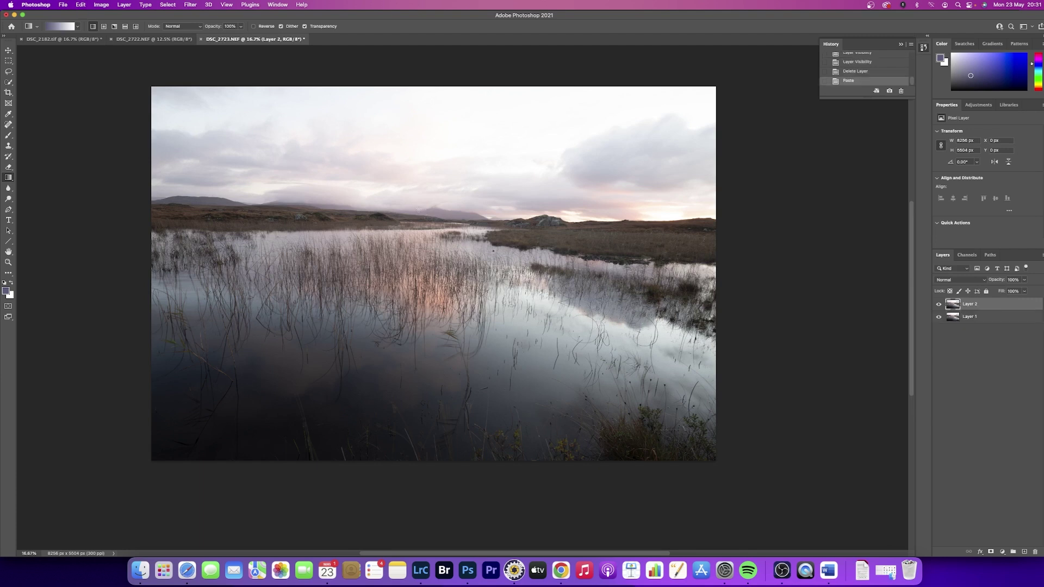
Return DSC_2722.NEF to its original opened state in the history, clearing the selection
{"action": "left_click", "coordinate": [178, 40]}
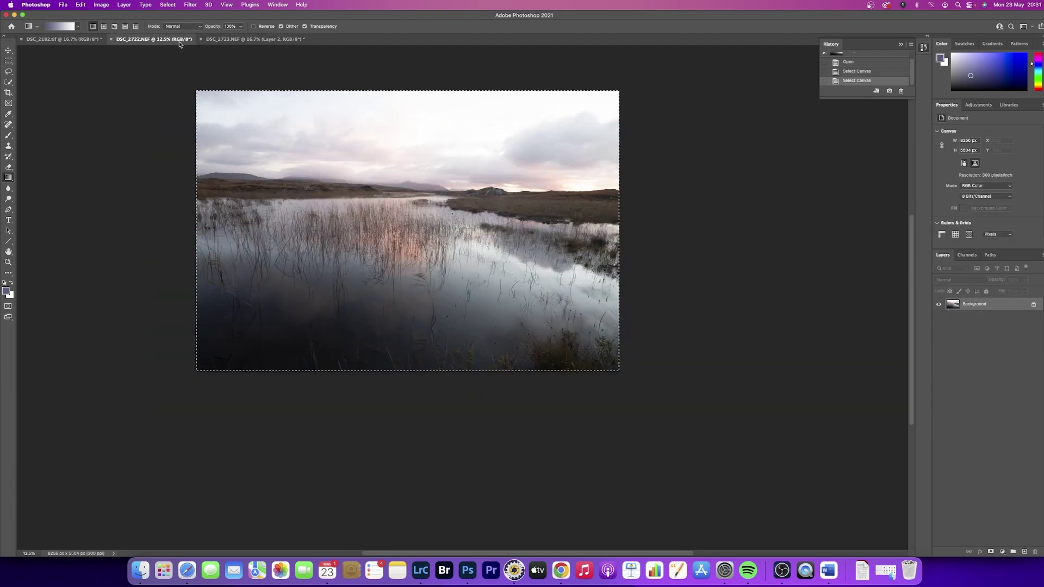
{"action": "scroll", "coordinate": [865, 67], "scroll_direction": "up", "scroll_amount": 1}
{"action": "left_click", "coordinate": [857, 59]}
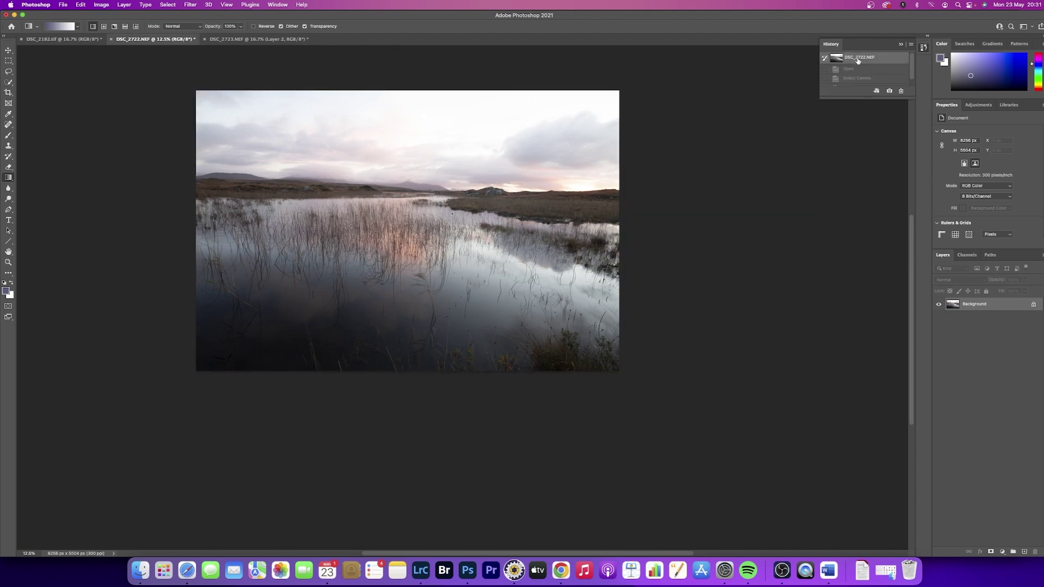
Return DSC_2723.NEF to its Open history state, then copy the entire DSC_2722.NEF image and paste it in as a new layer
{"action": "left_click", "coordinate": [265, 39]}
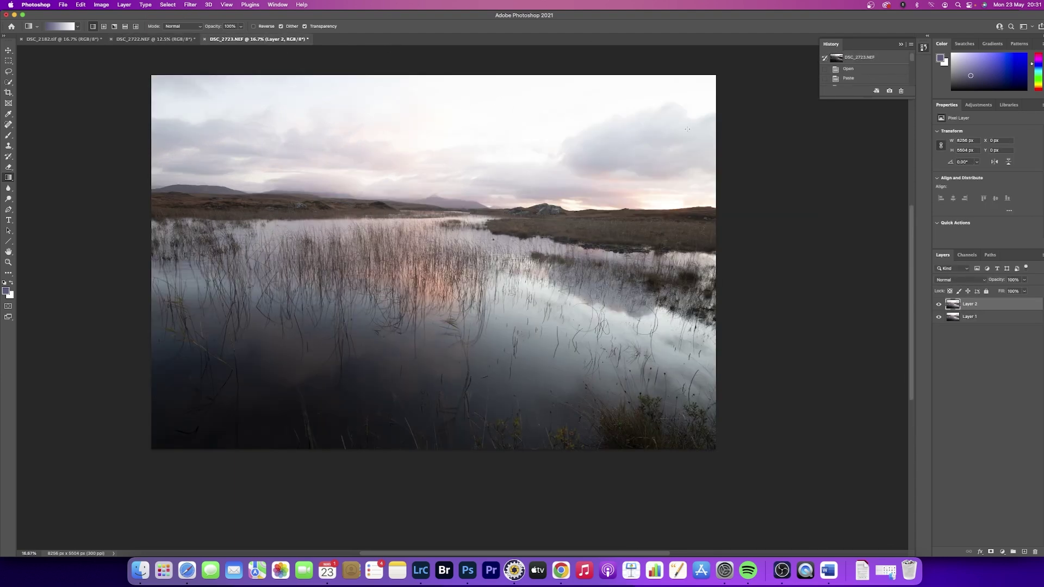
{"action": "left_click", "coordinate": [860, 70]}
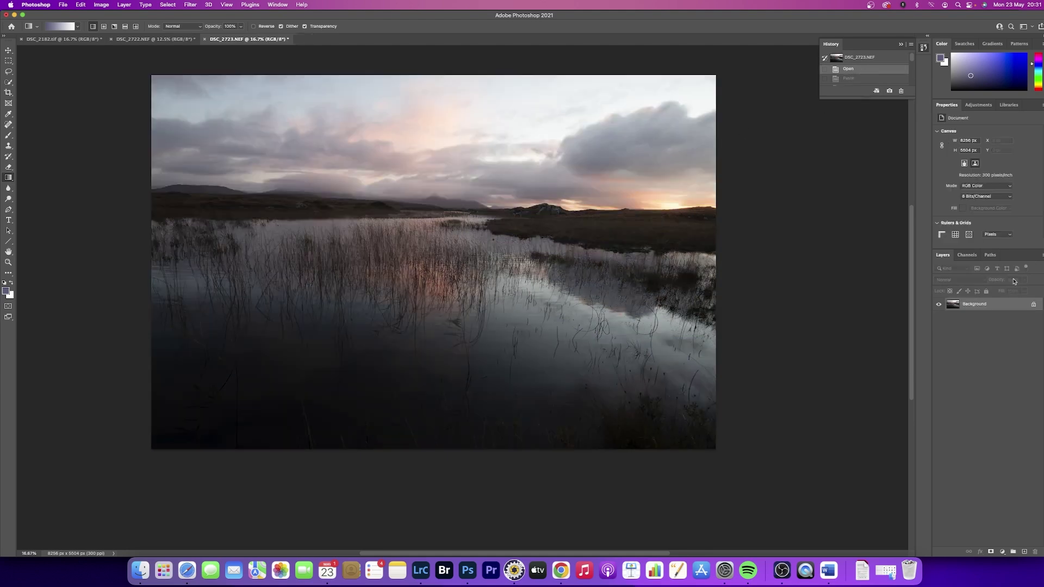
{"action": "left_click", "coordinate": [155, 40]}
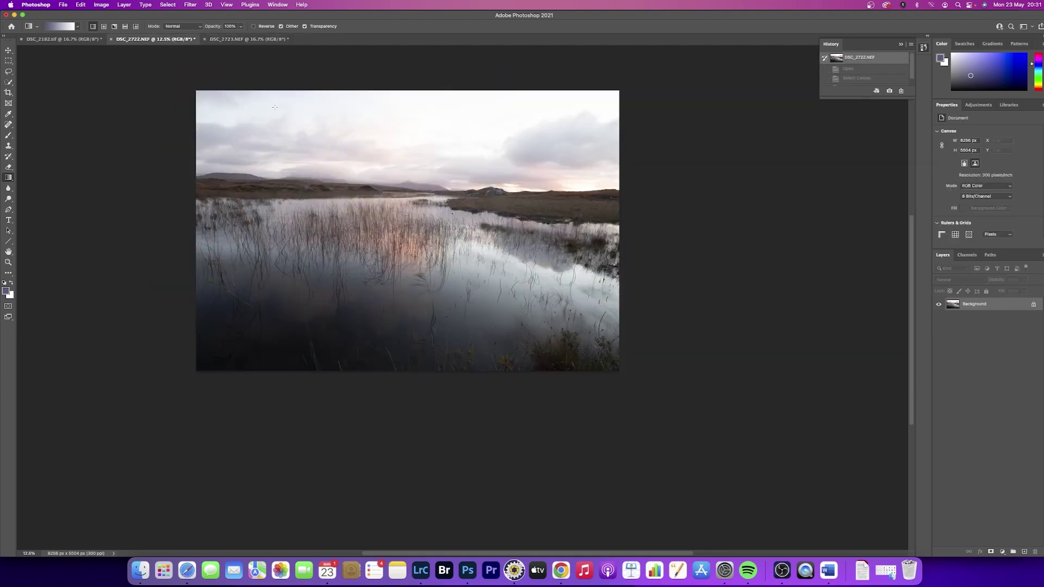
{"action": "key", "text": "super+a"}
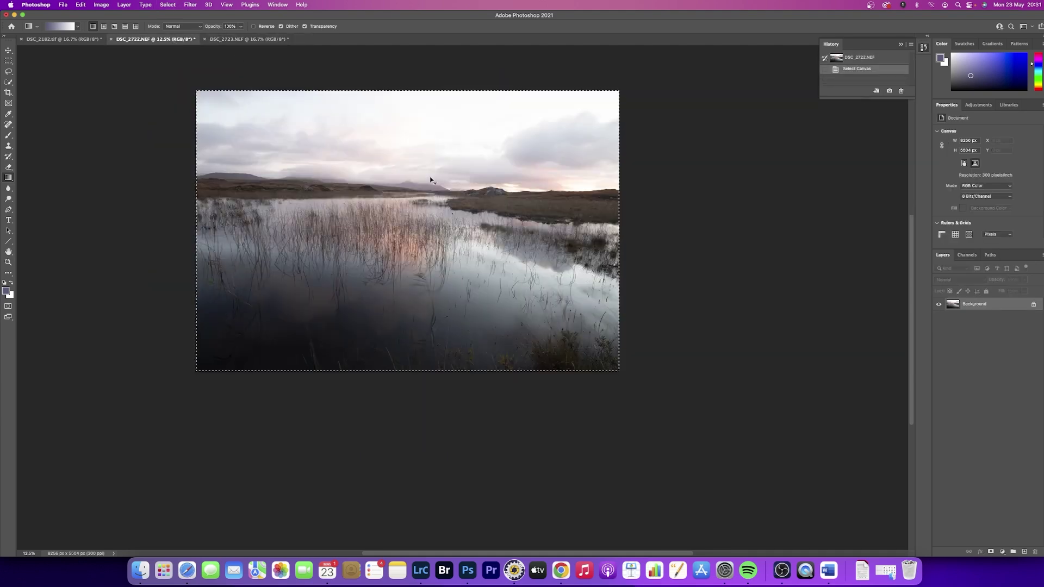
{"action": "left_click", "coordinate": [265, 40]}
{"action": "key", "text": "super+v"}
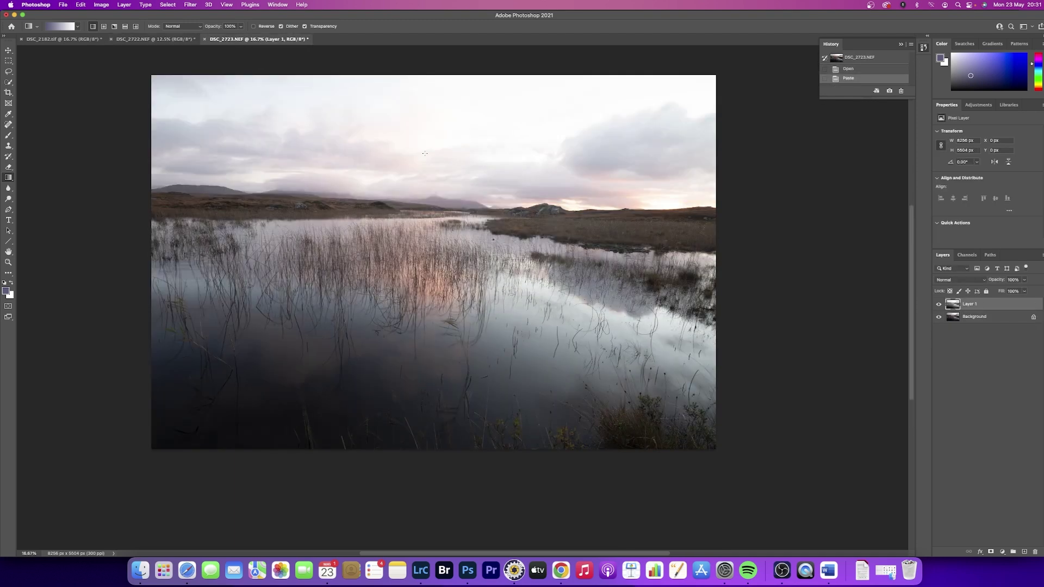
Convert the locked Background into a layer placed above Layer 1 and give it an inverted, fully black layer mask
{"action": "left_click", "coordinate": [1034, 317]}
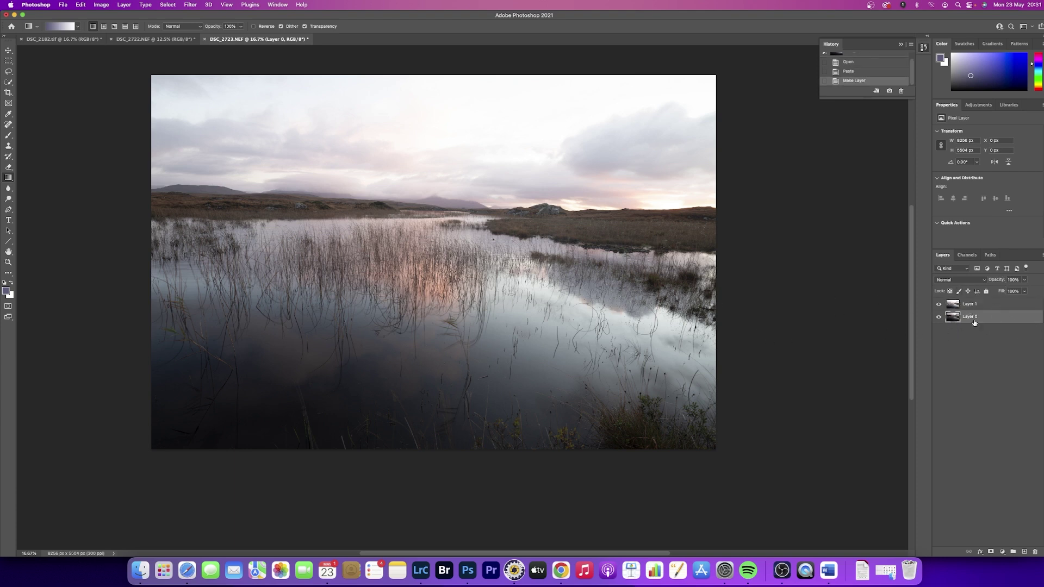
{"action": "left_click_drag", "start_coordinate": [974, 321], "coordinate": [973, 302]}
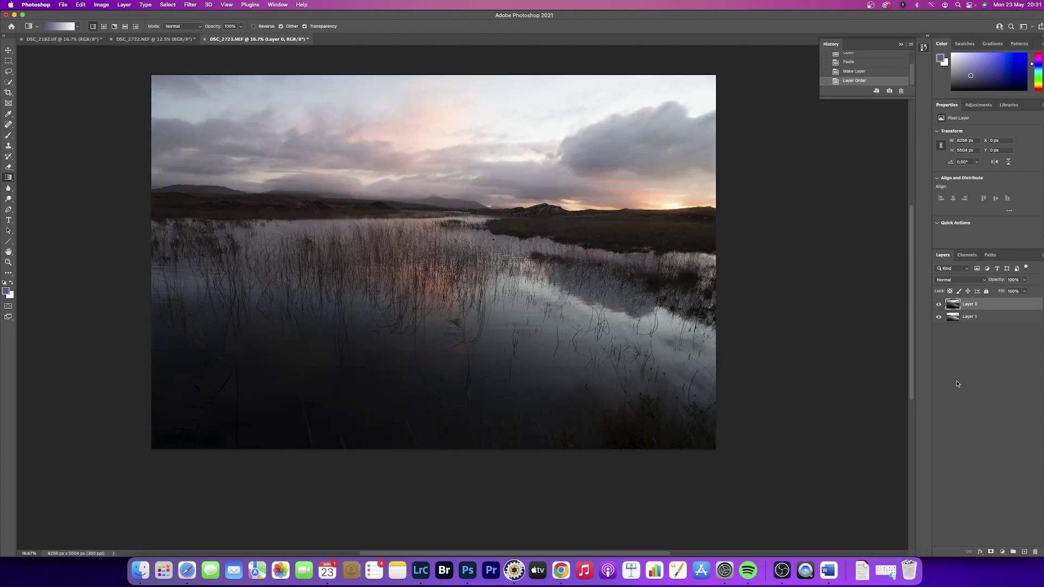
{"action": "left_click", "coordinate": [991, 552]}
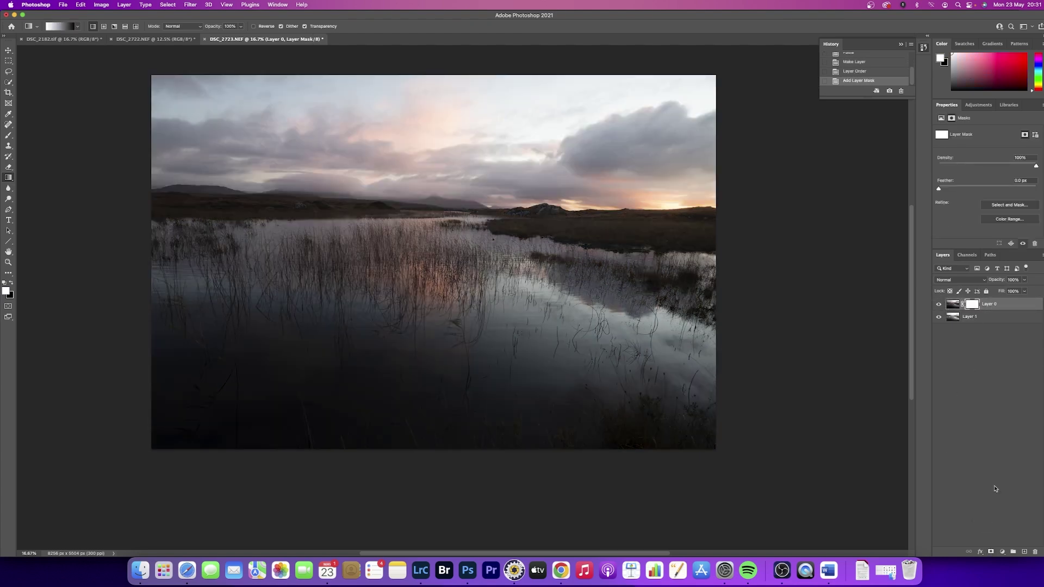
{"action": "key", "text": "cmd+i"}
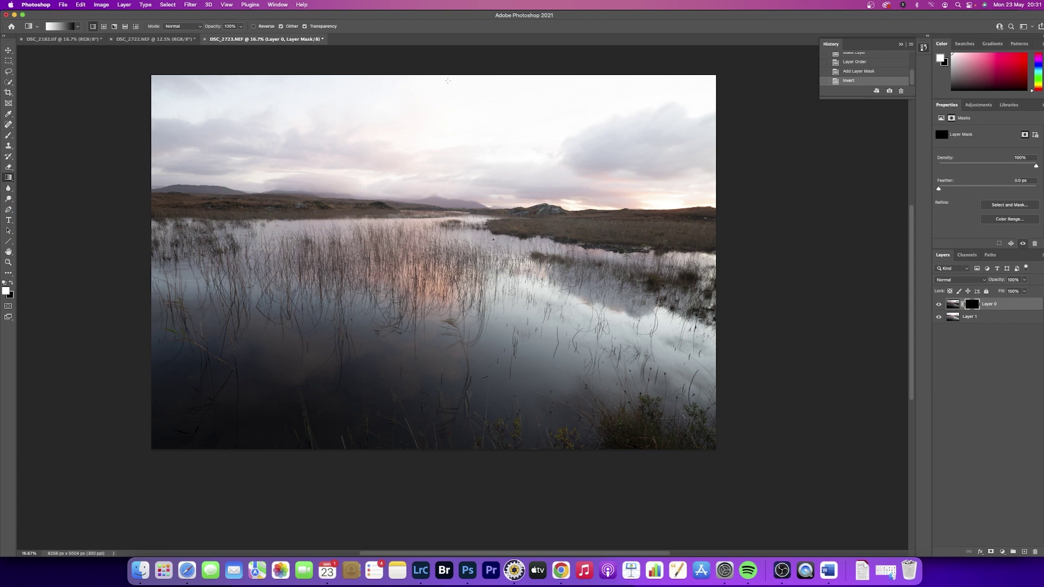
Fade in the darker sky on Layer 0's mask with a white-to-black gradient, and strengthen it with white brush strokes across the sky
{"action": "left_click_drag", "start_coordinate": [448, 80], "coordinate": [439, 246]}
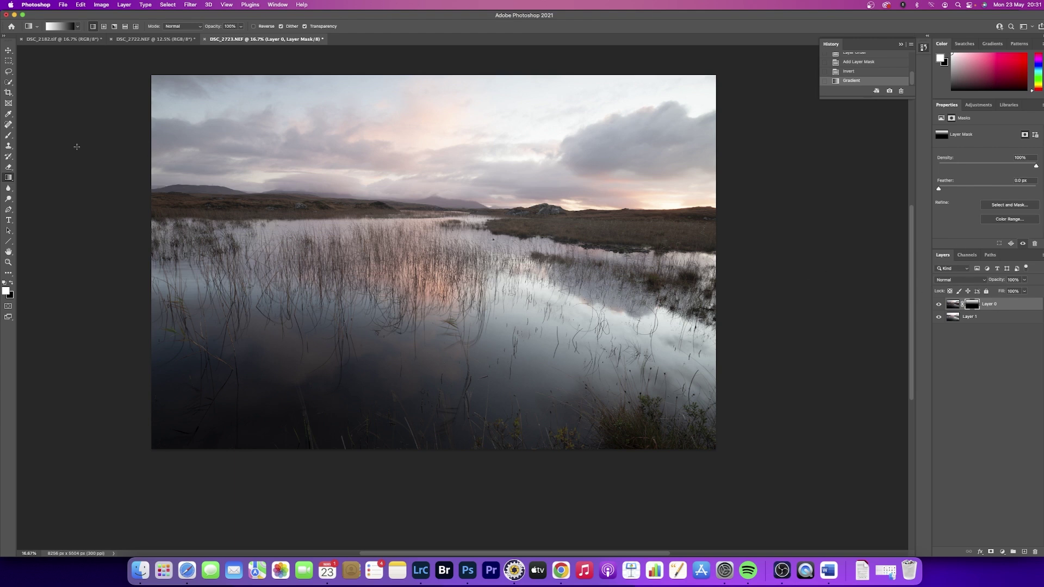
{"action": "left_click", "coordinate": [8, 135]}
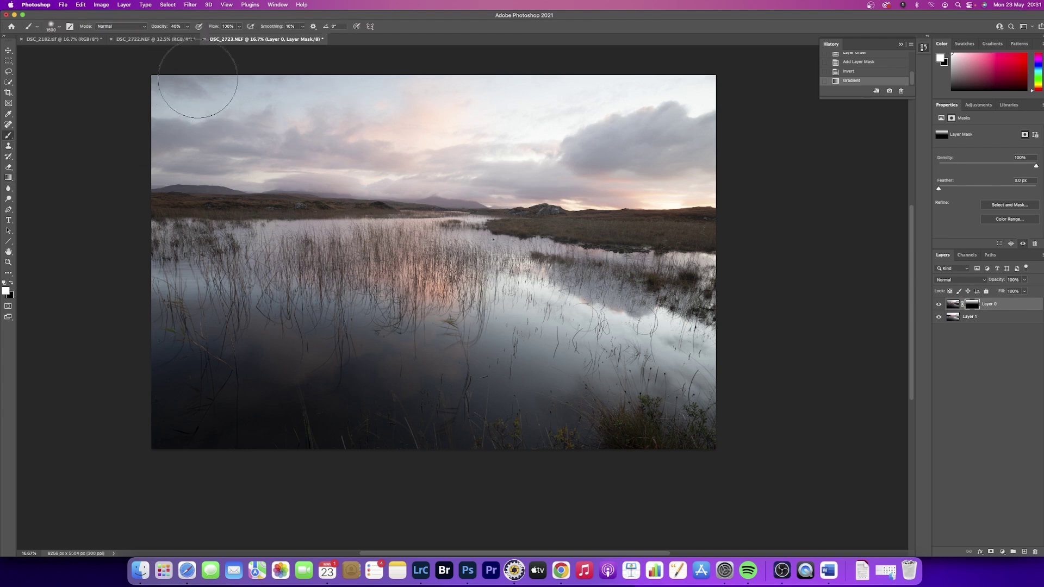
{"action": "left_click_drag", "start_coordinate": [133, 90], "coordinate": [745, 87]}
{"action": "left_click_drag", "start_coordinate": [141, 111], "coordinate": [751, 130]}
{"action": "left_click_drag", "start_coordinate": [141, 134], "coordinate": [759, 137]}
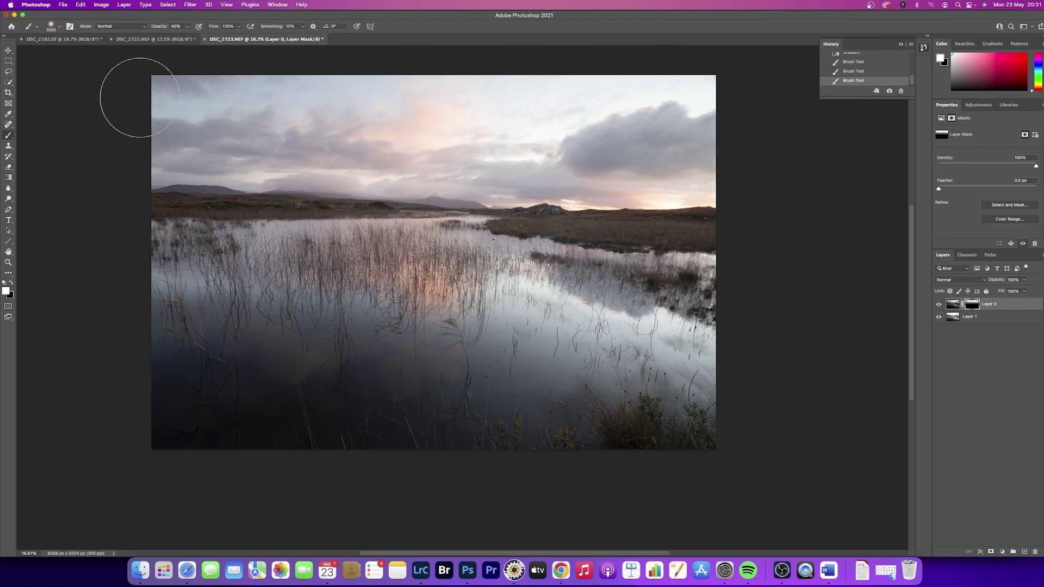
{"action": "mouse_move", "coordinate": [140, 98]}
{"action": "left_mouse_down"}
{"action": "mouse_move", "coordinate": [701, 83]}
{"action": "mouse_move", "coordinate": [718, 106]}
{"action": "mouse_move", "coordinate": [718, 81]}
{"action": "left_mouse_up"}
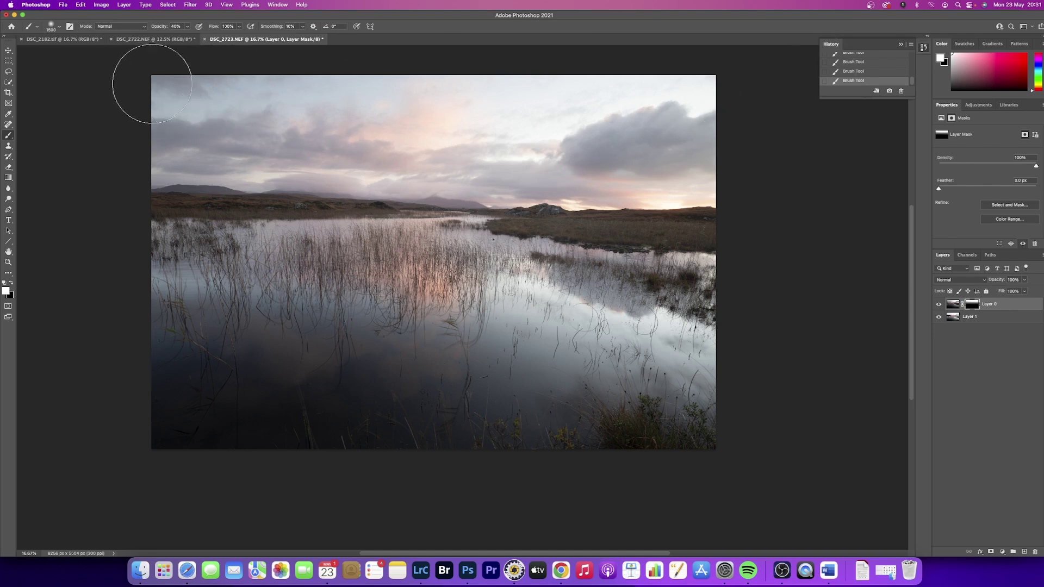
{"action": "mouse_move", "coordinate": [153, 84]}
{"action": "left_mouse_down"}
{"action": "mouse_move", "coordinate": [442, 131]}
{"action": "mouse_move", "coordinate": [720, 160]}
{"action": "mouse_move", "coordinate": [851, 159]}
{"action": "mouse_move", "coordinate": [762, 155]}
{"action": "left_mouse_up"}
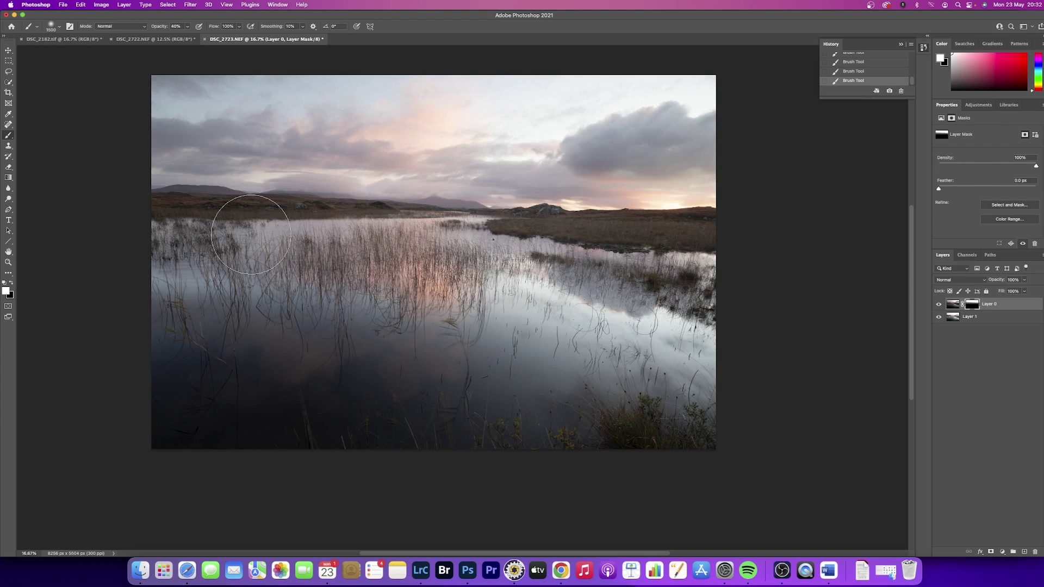
{"action": "left_click", "coordinate": [12, 283]}
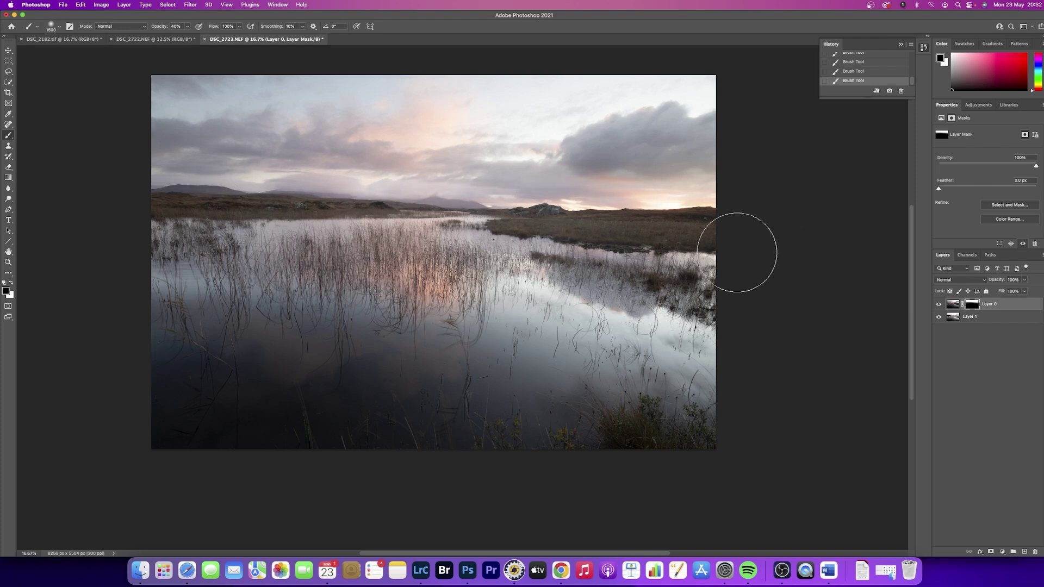
Step back in the history to the Invert state, undoing the brush strokes and the gradient on Layer 0's mask
{"action": "scroll", "coordinate": [866, 63], "scroll_direction": "up", "scroll_amount": 2}
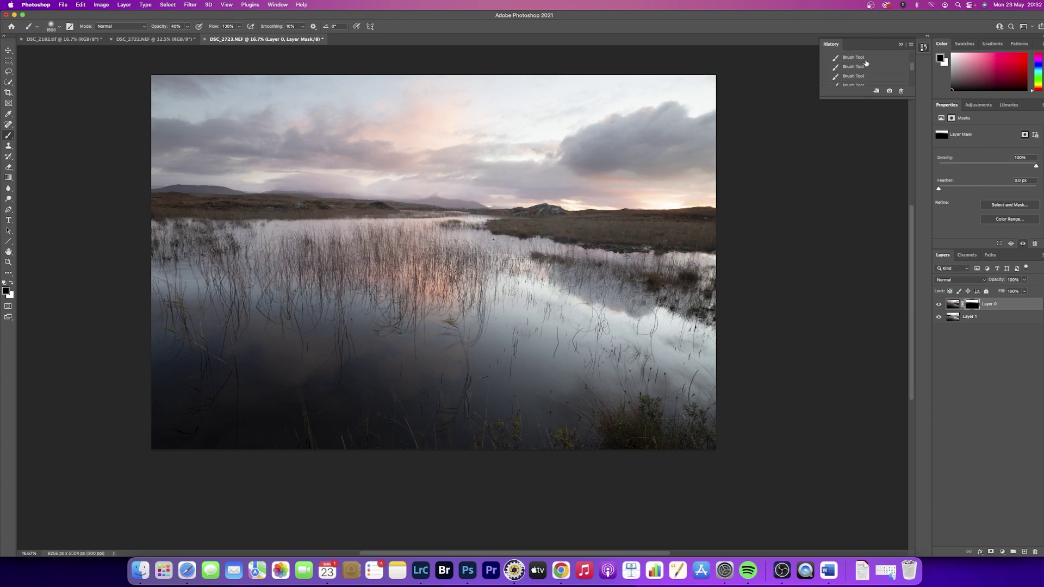
{"action": "scroll", "coordinate": [866, 63], "scroll_direction": "up", "scroll_amount": 1}
{"action": "left_click", "coordinate": [858, 67]}
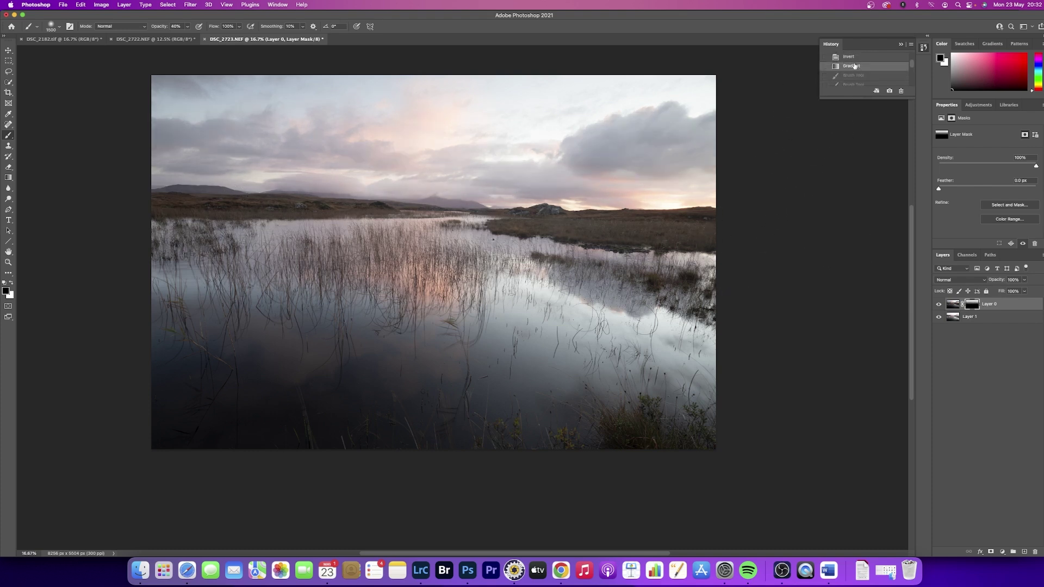
{"action": "left_click", "coordinate": [856, 59]}
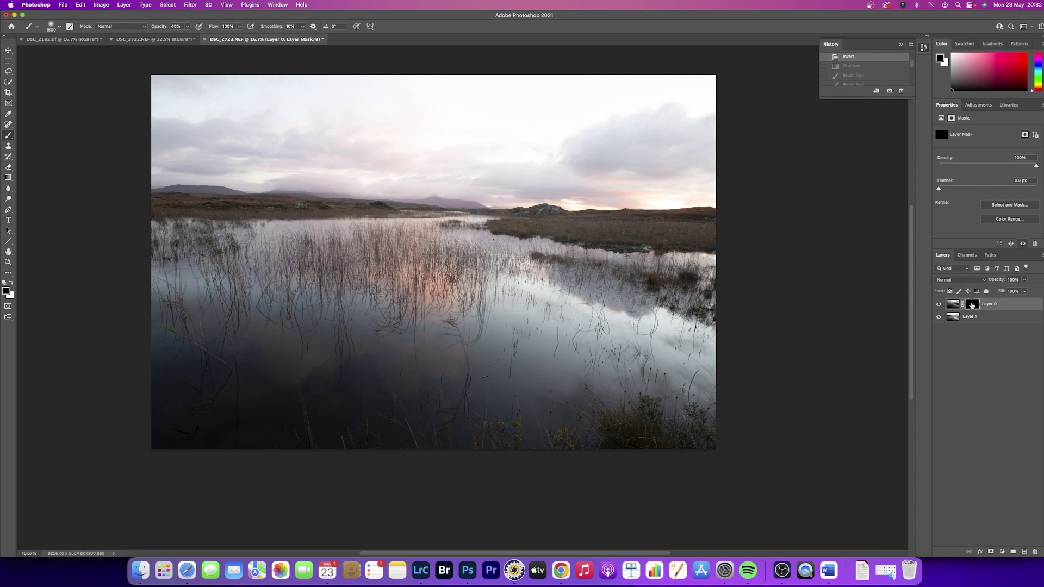
Select the sky automatically, fill it on Layer 0's mask with a white-to-black gradient running down the image, and deselect
{"action": "left_click", "coordinate": [167, 4]}
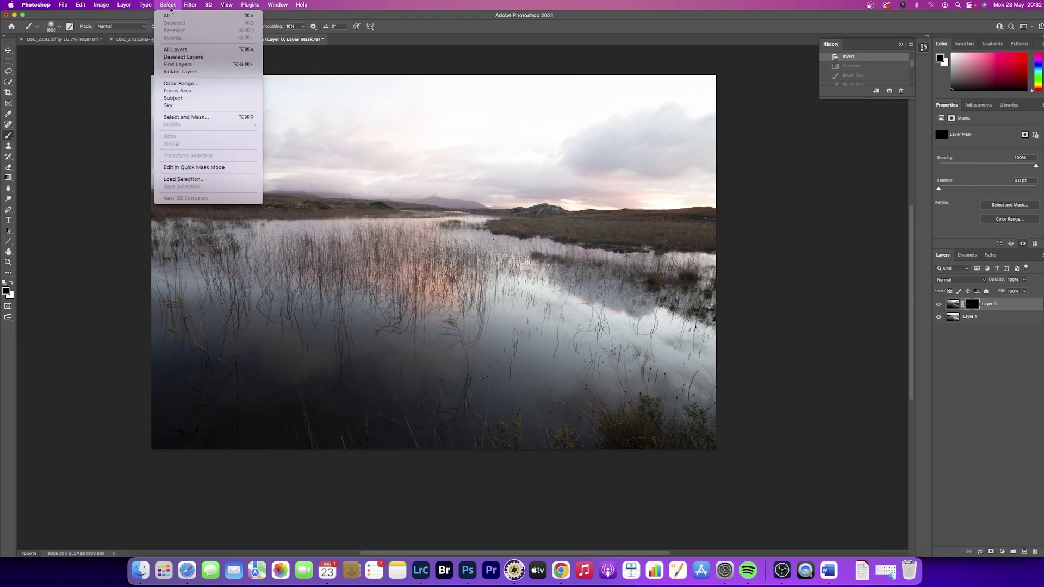
{"action": "left_click", "coordinate": [183, 107]}
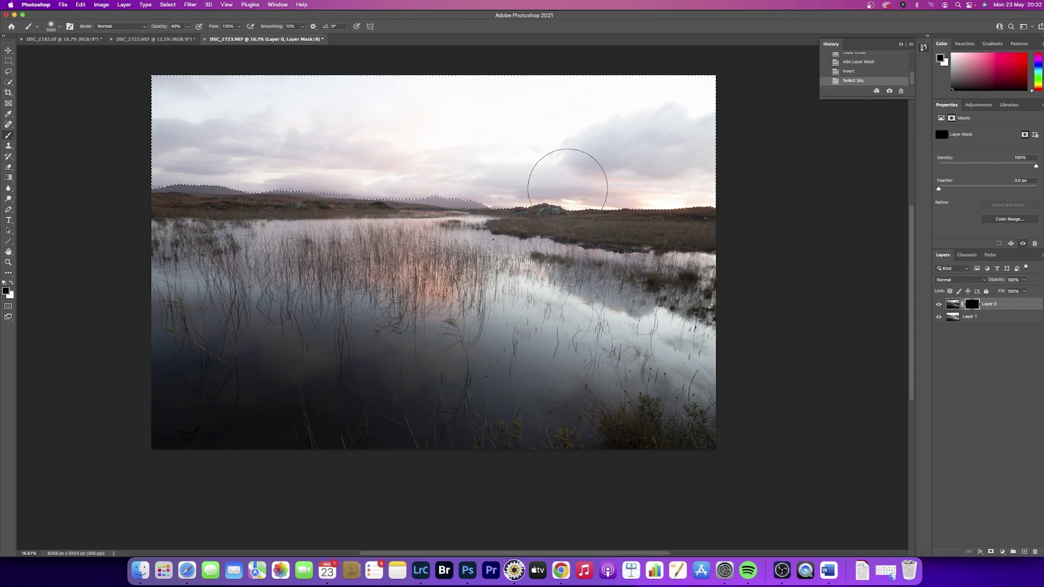
{"action": "left_click", "coordinate": [8, 178]}
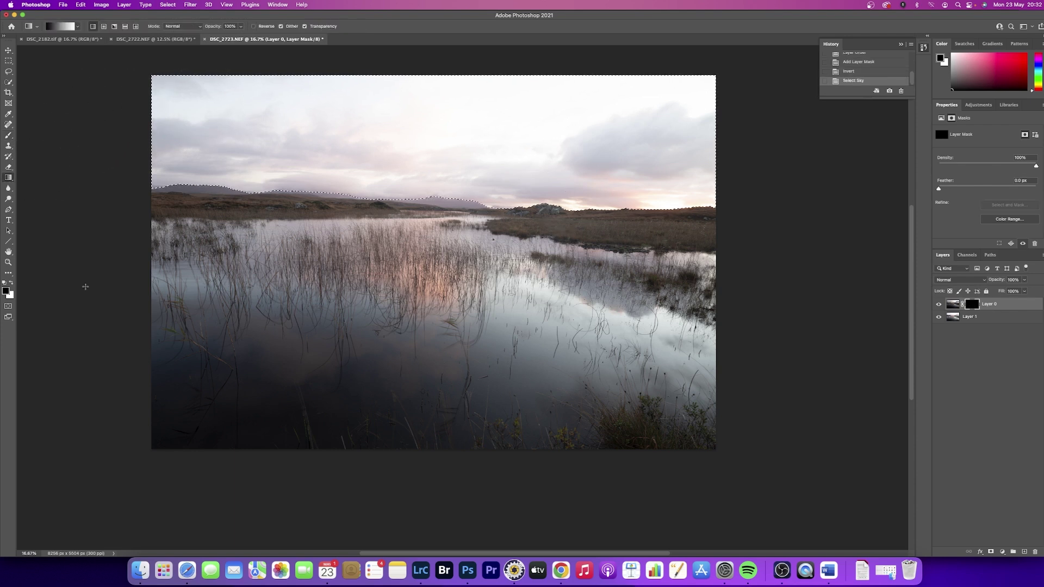
{"action": "left_click", "coordinate": [11, 283]}
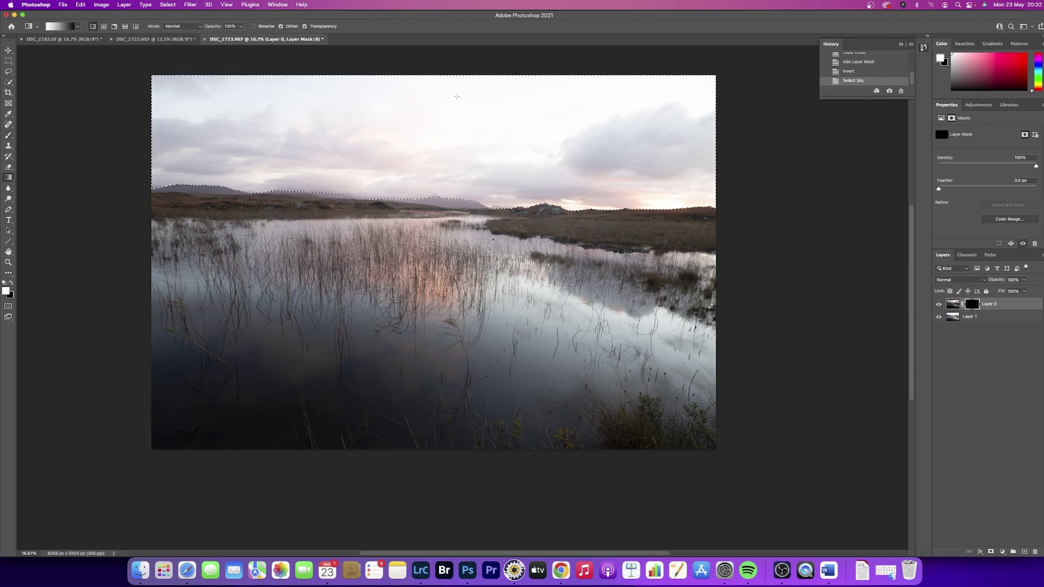
{"action": "left_click_drag", "start_coordinate": [426, 113], "coordinate": [417, 379]}
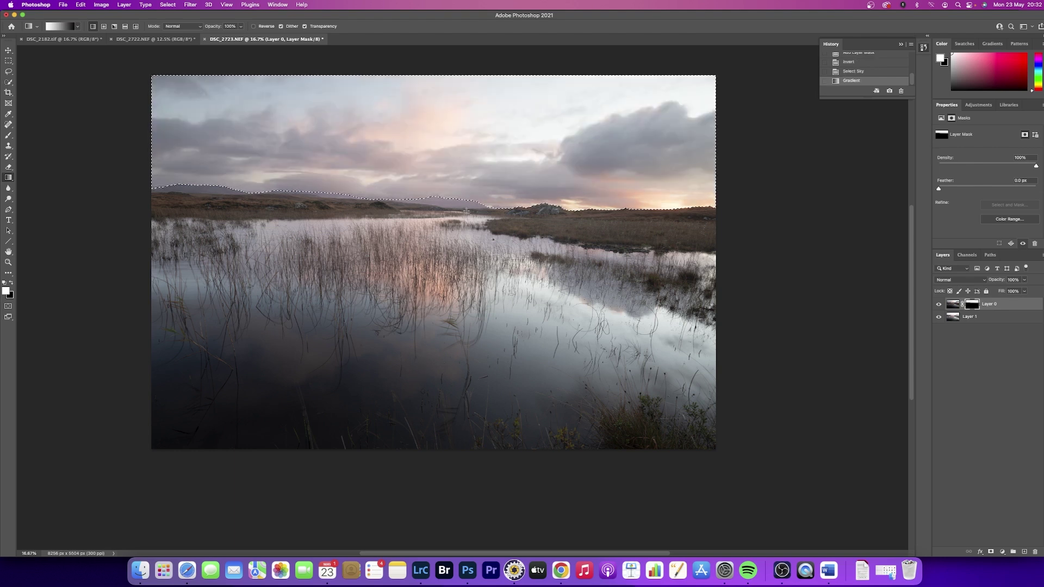
{"action": "key", "text": "super+d"}
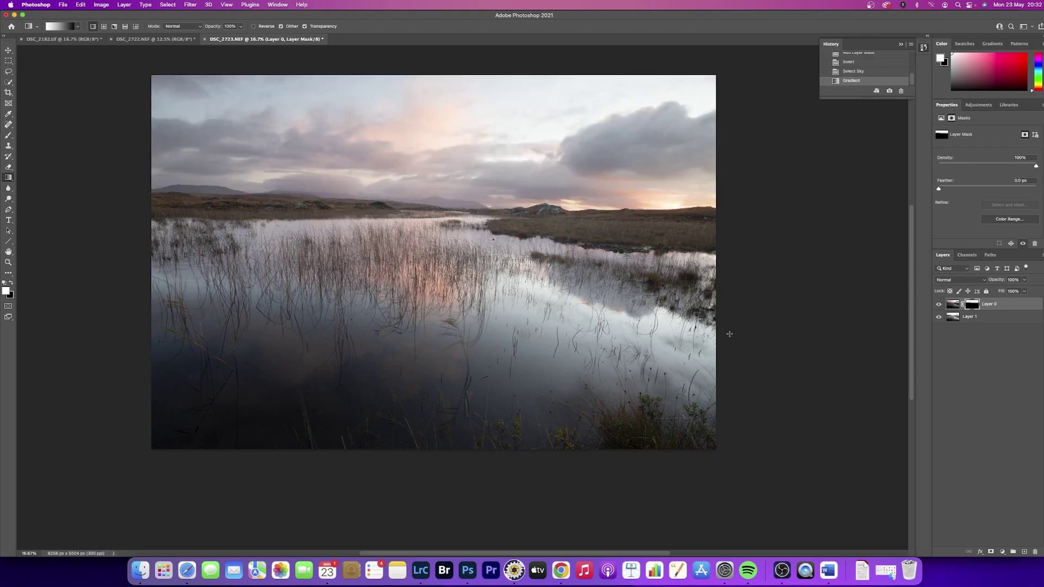
Toggle Layer 0's visibility repeatedly to compare the image with and without the blended sky
{"action": "left_click", "coordinate": [941, 307]}
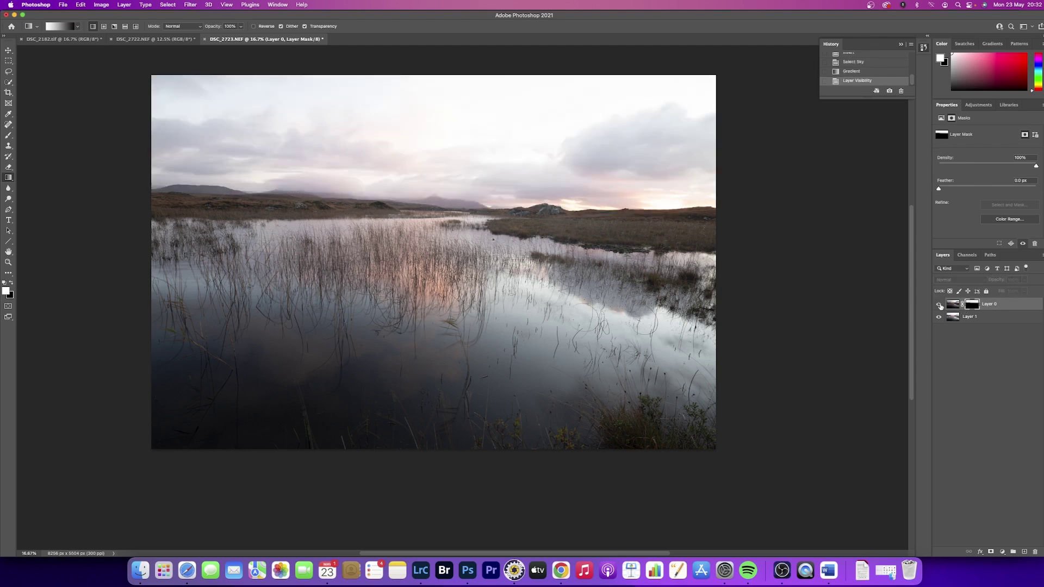
{"action": "left_click", "coordinate": [940, 308]}
{"action": "left_click", "coordinate": [941, 308]}
{"action": "left_click", "coordinate": [941, 307]}
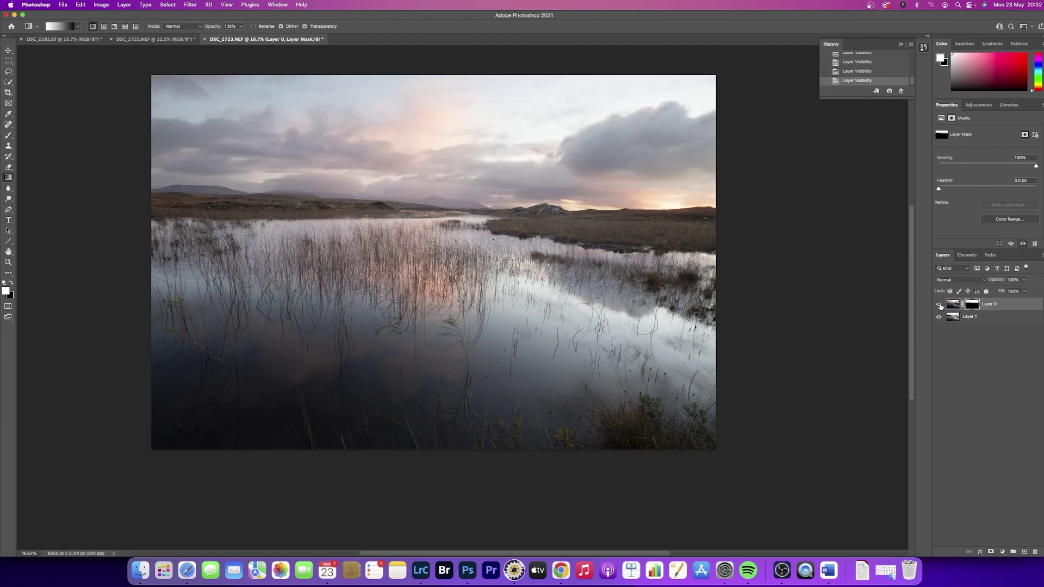
{"action": "left_click", "coordinate": [940, 308]}
{"action": "left_click", "coordinate": [941, 307]}
{"action": "left_click", "coordinate": [941, 307]}
{"action": "left_click", "coordinate": [941, 307]}
Close DSC_2723.NEF, DSC_2722.NEF and DSC_2182.tif without saving their changes
{"action": "left_click", "coordinate": [204, 39]}
{"action": "left_click", "coordinate": [510, 206]}
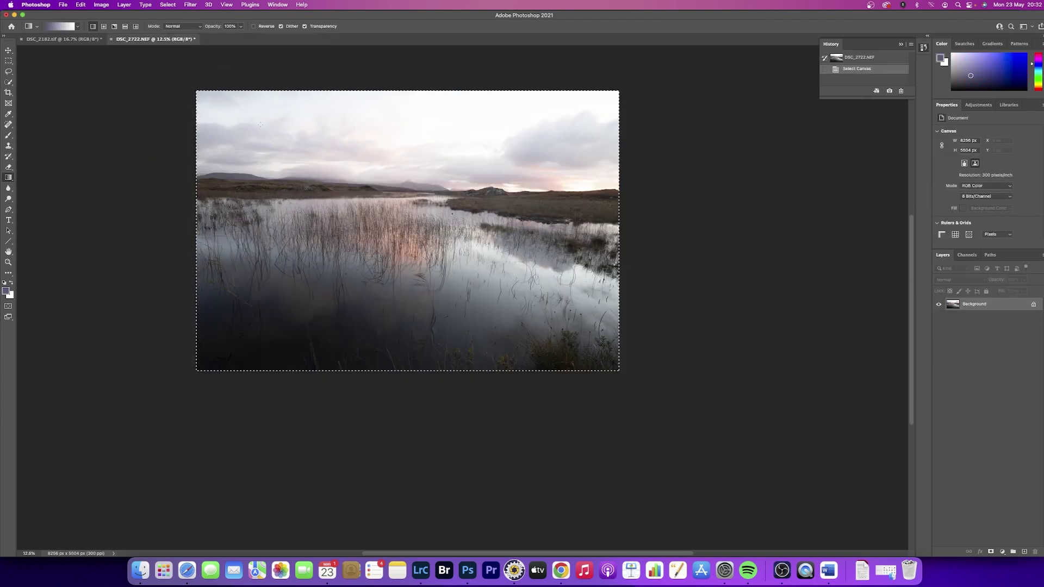
{"action": "left_click", "coordinate": [111, 39]}
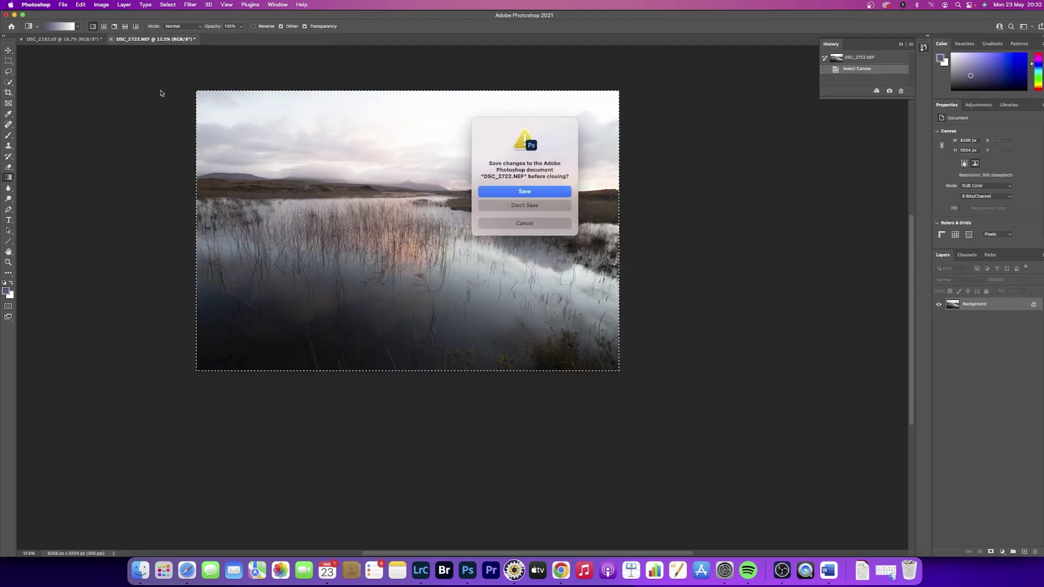
{"action": "left_click", "coordinate": [520, 206]}
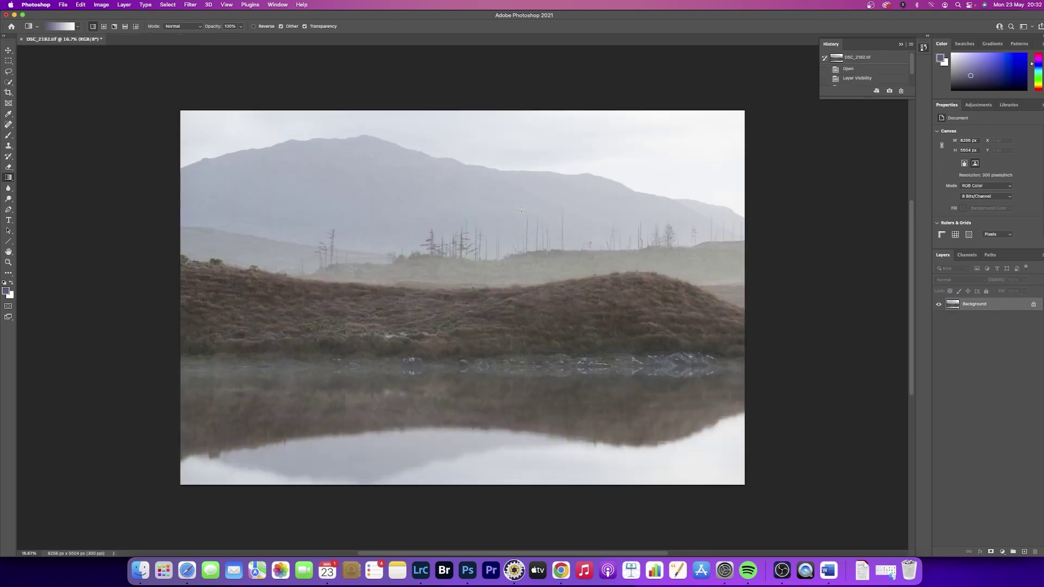
{"action": "left_click", "coordinate": [21, 39]}
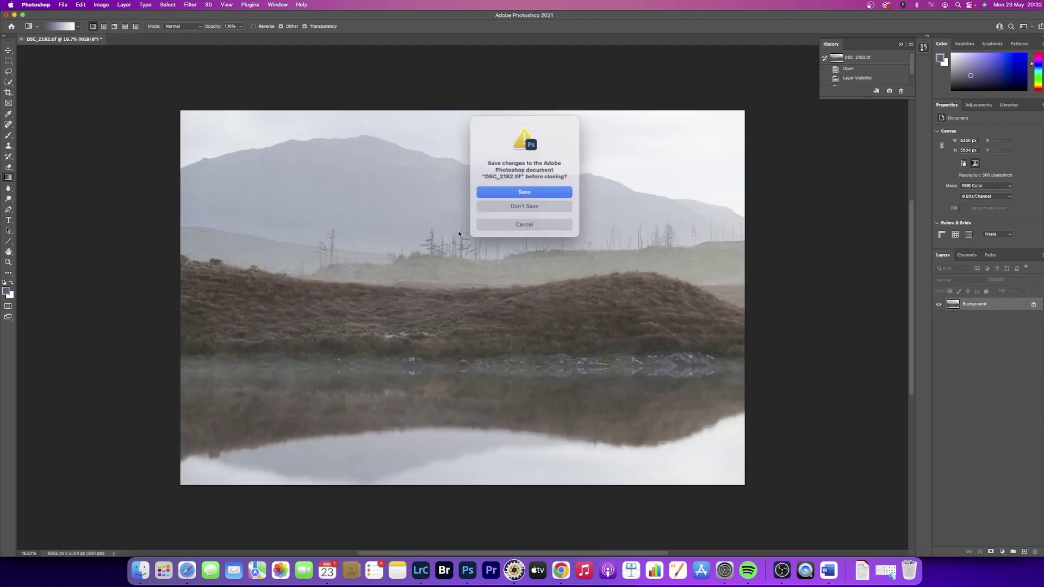
{"action": "left_click", "coordinate": [519, 206]}
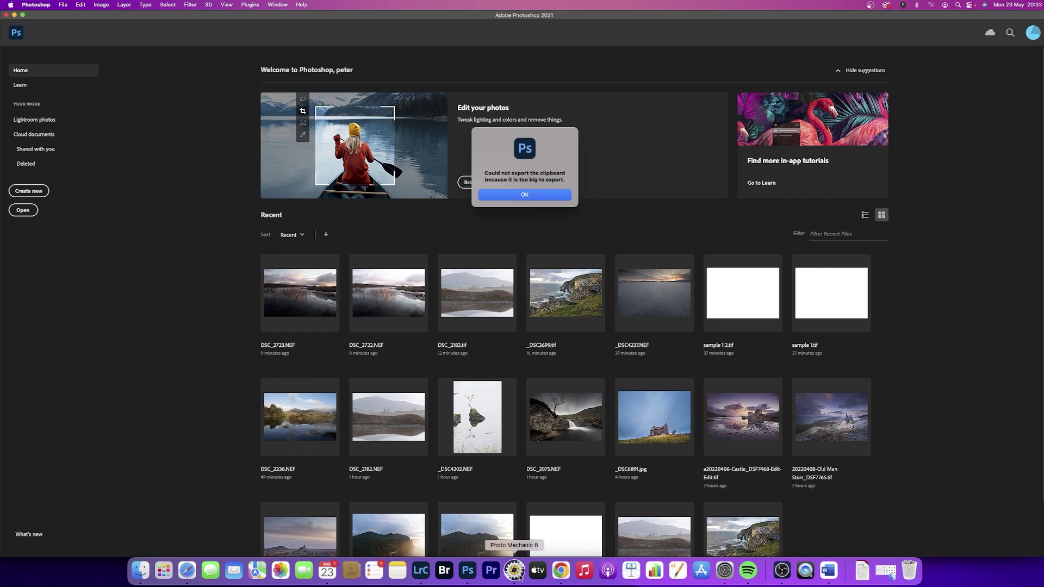
Switch to Photo Mechanic and send the DJI_0334 photo from the remove chromatic folder to Photoshop, dismissing the pending clipboard alert there
{"action": "left_click", "coordinate": [520, 575]}
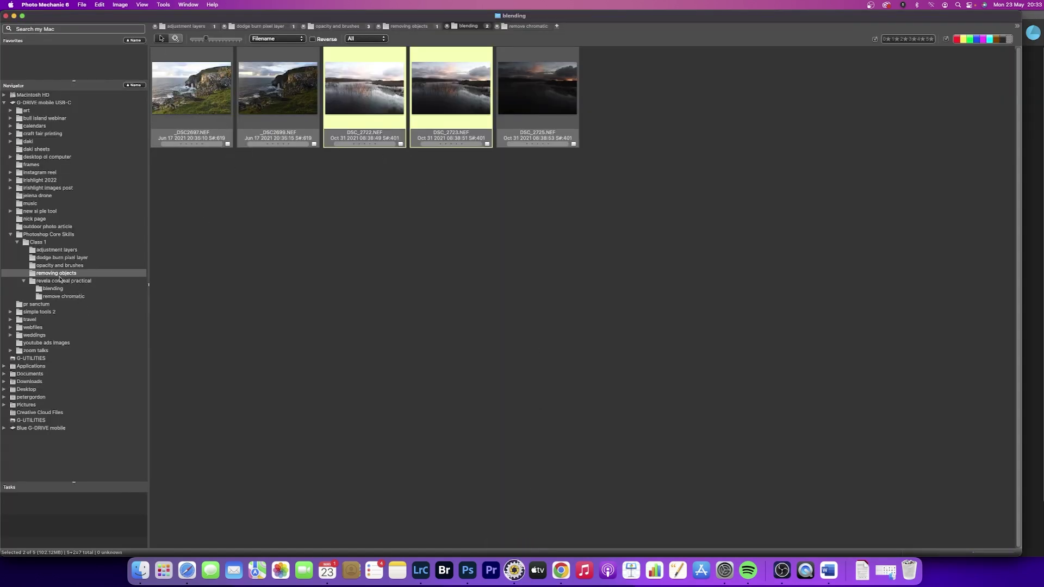
{"action": "left_click", "coordinate": [57, 297]}
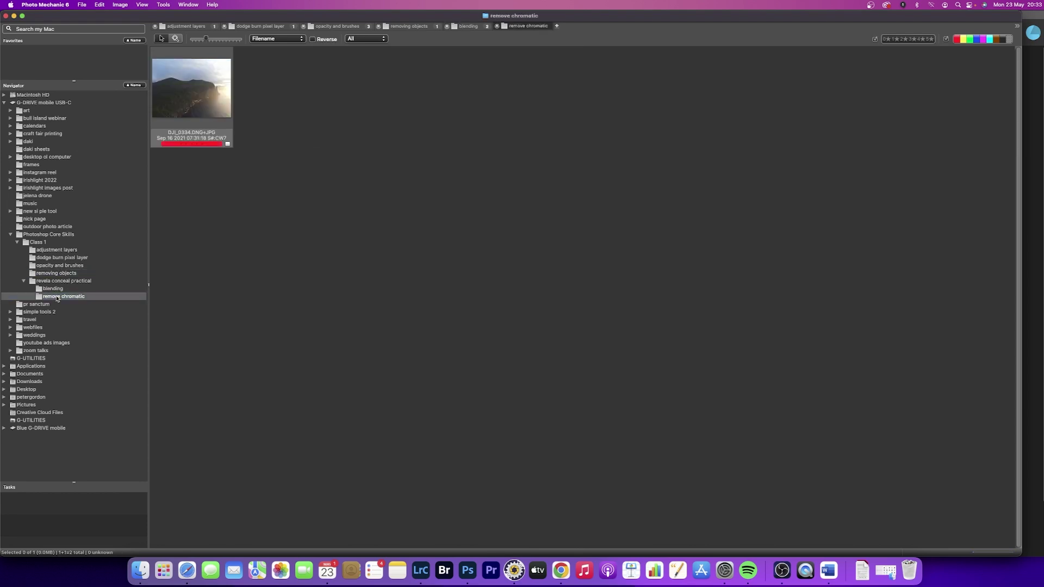
{"action": "left_click", "coordinate": [57, 289]}
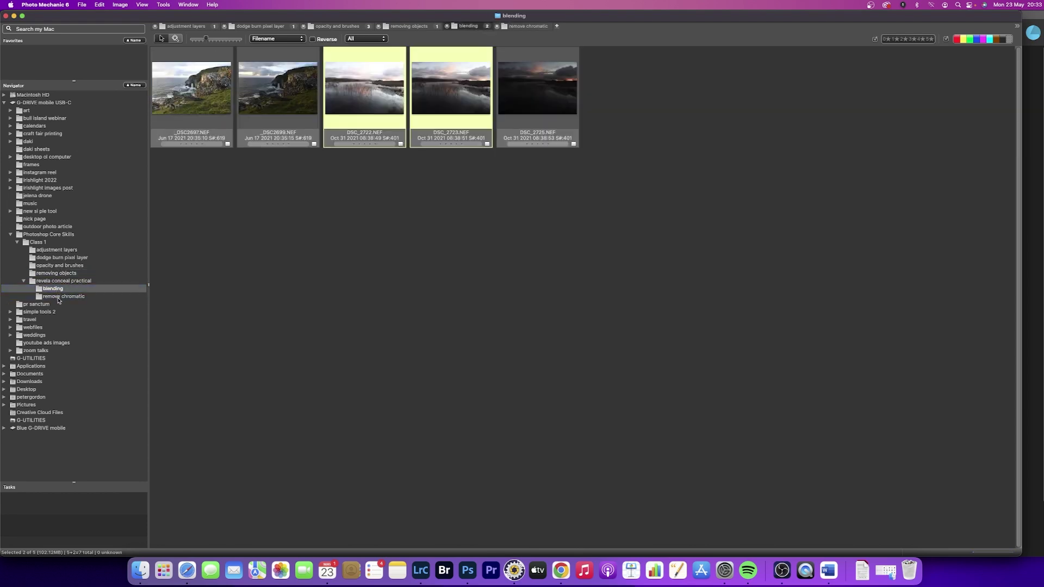
{"action": "left_click", "coordinate": [59, 298]}
{"action": "left_click_drag", "start_coordinate": [193, 97], "coordinate": [473, 573]}
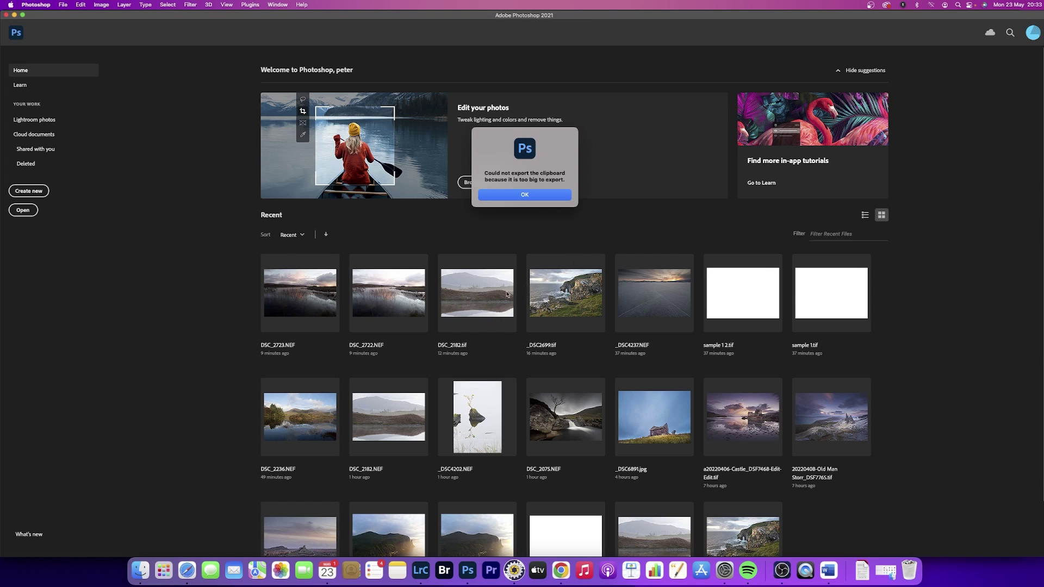
{"action": "left_click", "coordinate": [525, 195]}
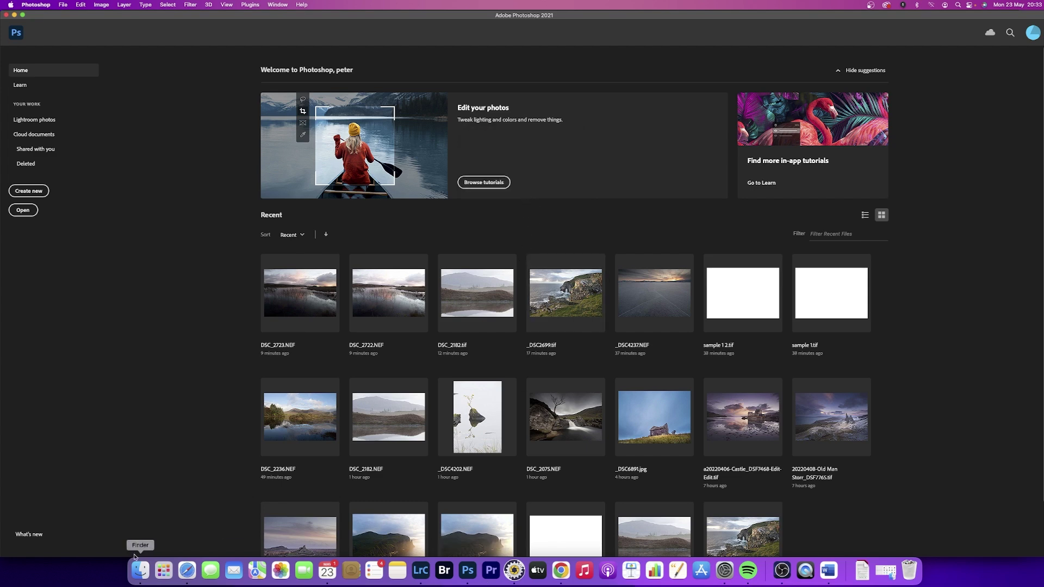
{"action": "left_click", "coordinate": [523, 580]}
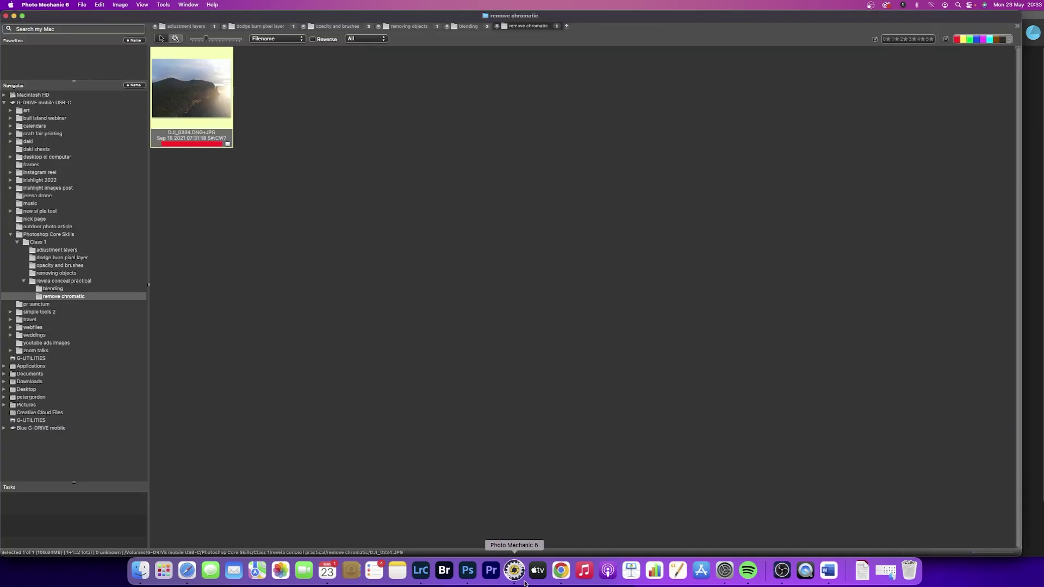
{"action": "left_click_drag", "start_coordinate": [192, 91], "coordinate": [473, 572]}
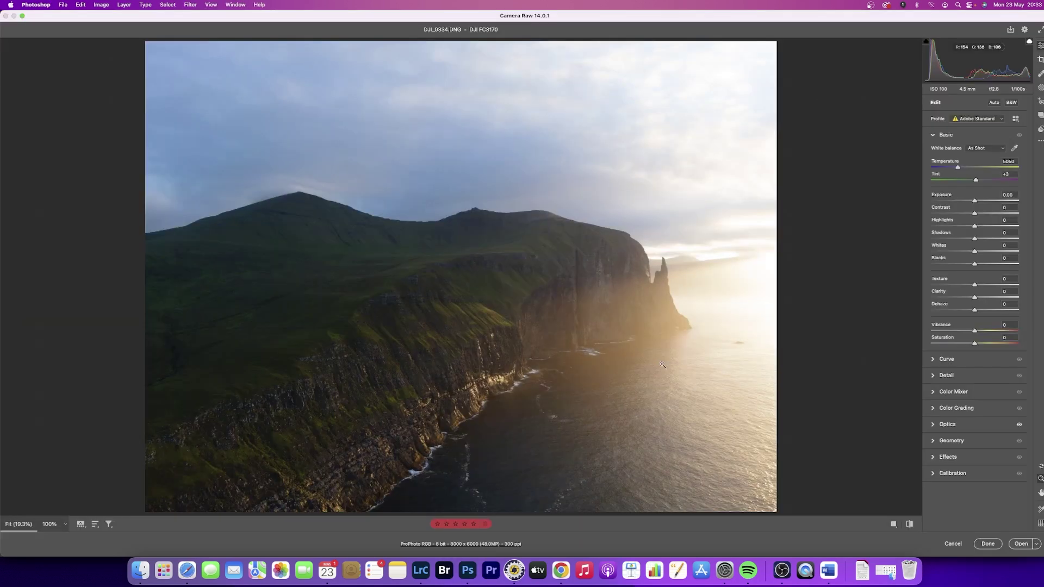
Try Remove chromatic aberration under the Optics settings, switching it on and off while viewing the sea stack at 100%
{"action": "left_click", "coordinate": [658, 262]}
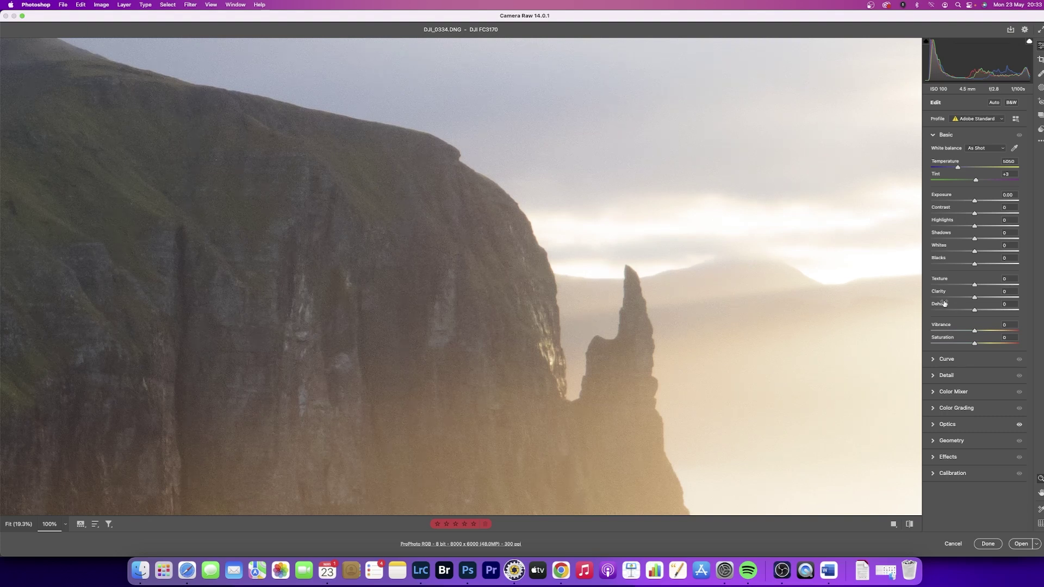
{"action": "mouse_move", "coordinate": [944, 304]}
{"action": "left_click", "coordinate": [939, 425]}
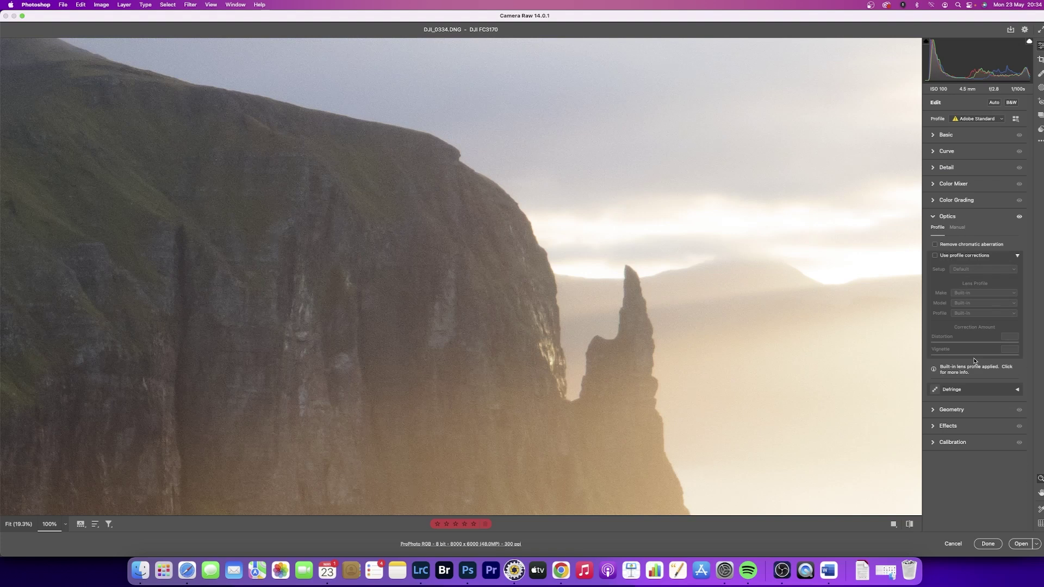
{"action": "left_click", "coordinate": [936, 245]}
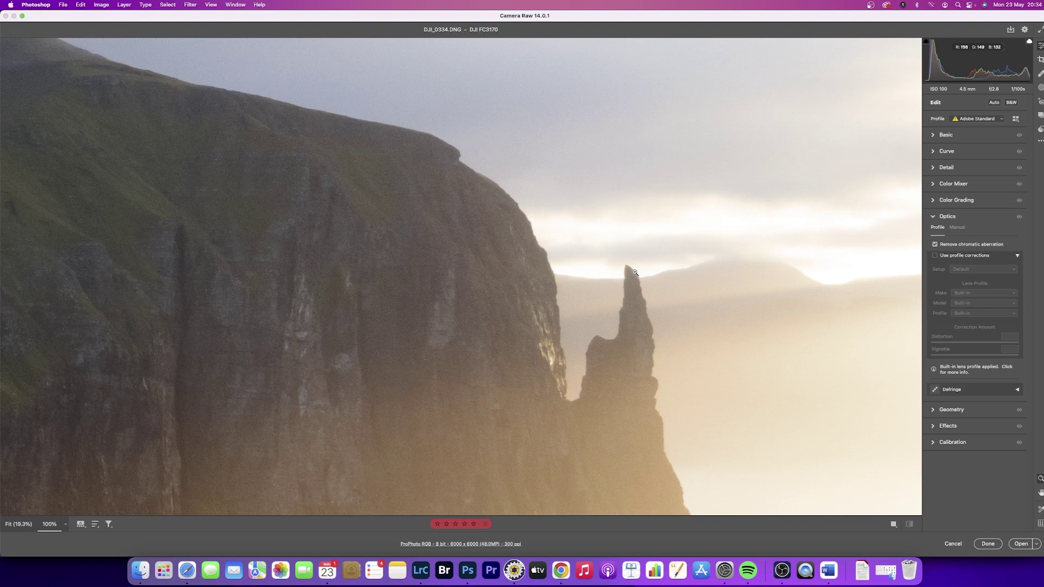
{"action": "left_click", "coordinate": [935, 245]}
Open the raw photo as a document and inspect the sea stack's edges at 100% magnification
{"action": "left_click", "coordinate": [1014, 543]}
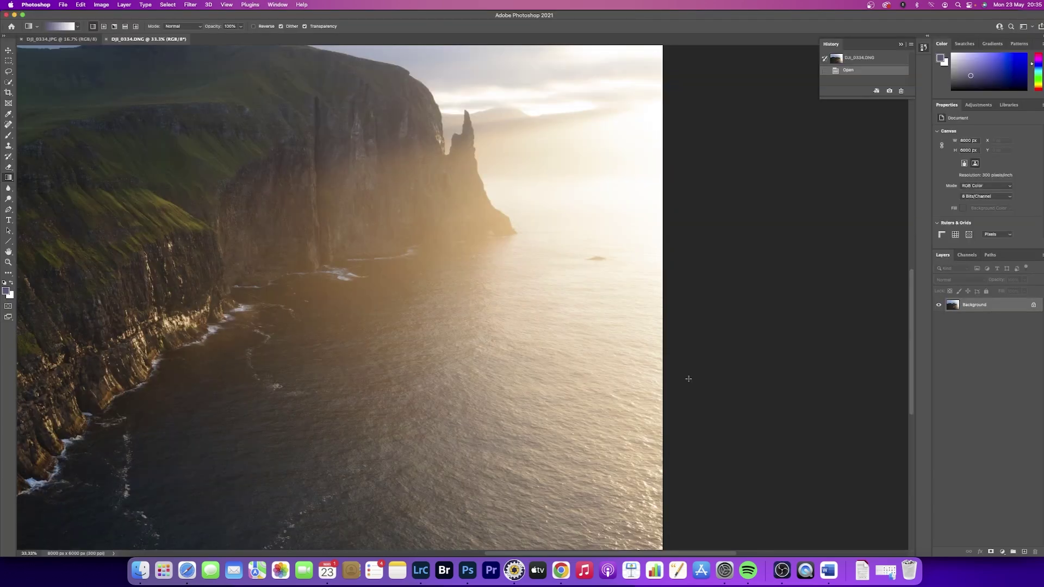
{"action": "scroll", "coordinate": [667, 306], "scroll_direction": "up", "scroll_amount": 5}
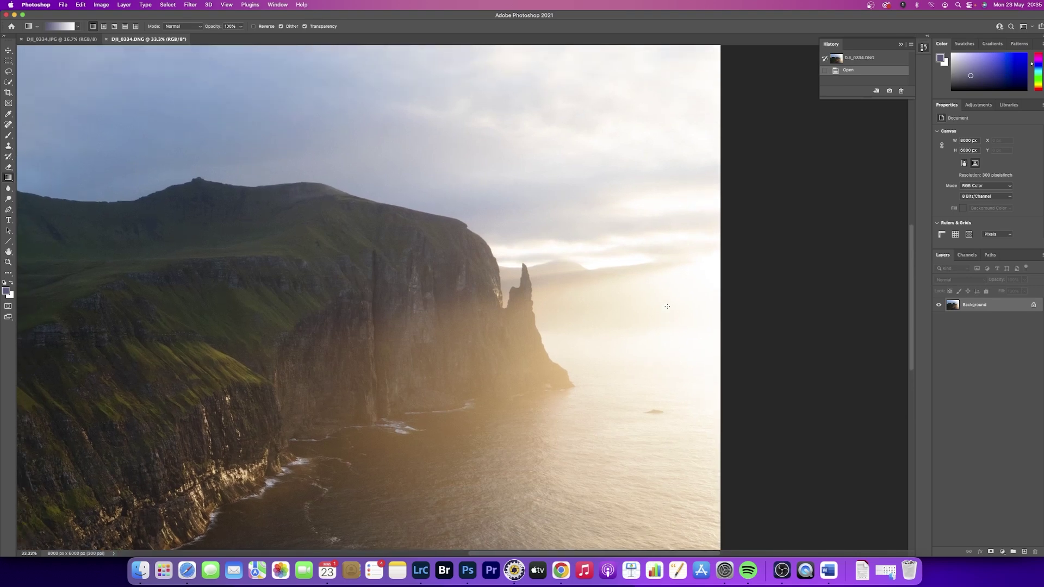
{"action": "scroll", "coordinate": [667, 306], "scroll_direction": "left", "scroll_amount": 2}
{"action": "key", "text": "super+plus"}
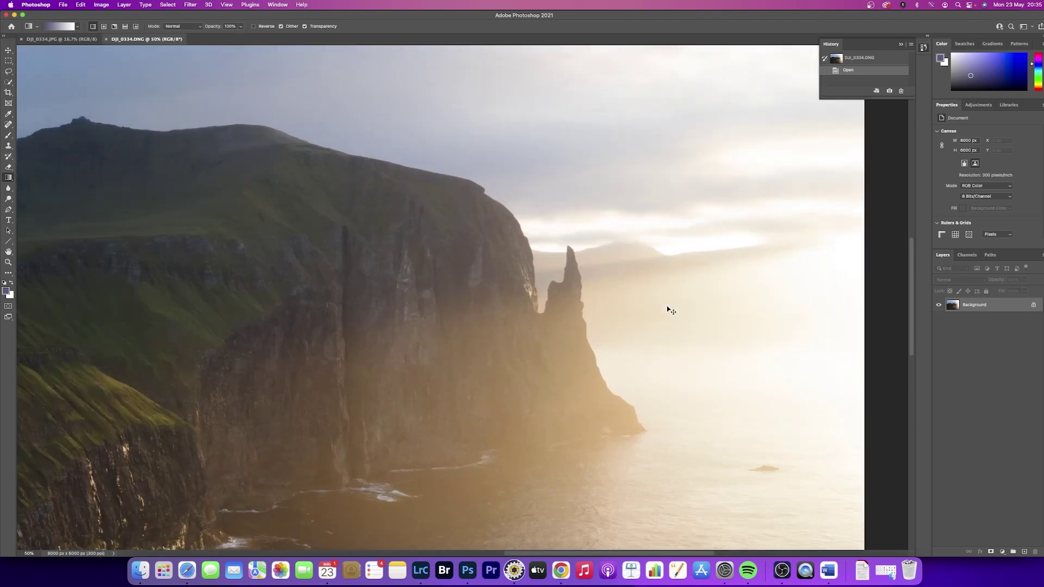
{"action": "scroll", "coordinate": [667, 306], "scroll_direction": "right", "scroll_amount": 3}
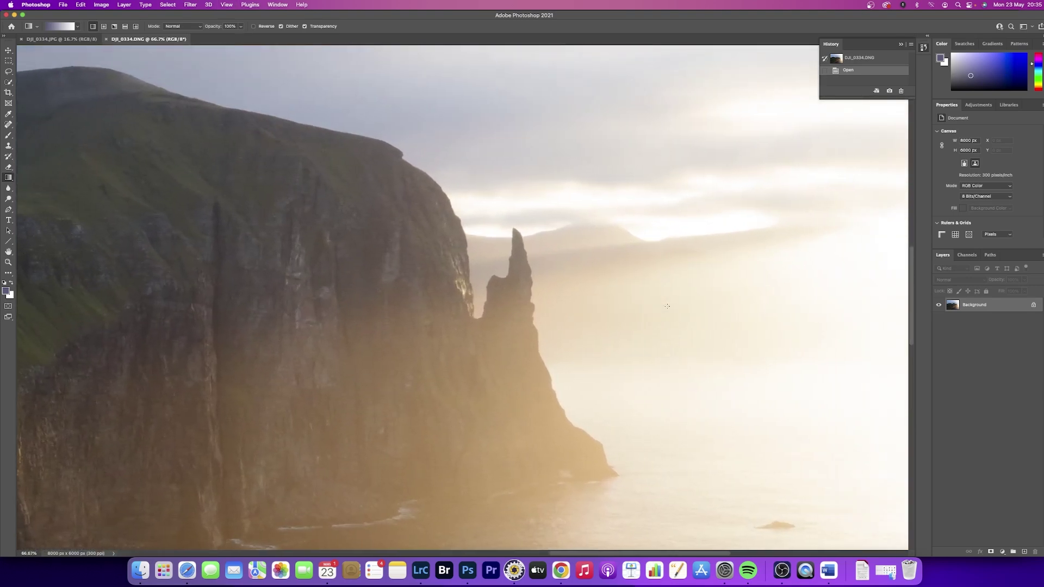
{"action": "scroll", "coordinate": [667, 306], "scroll_direction": "right", "scroll_amount": 3}
{"action": "key", "text": "super+plus"}
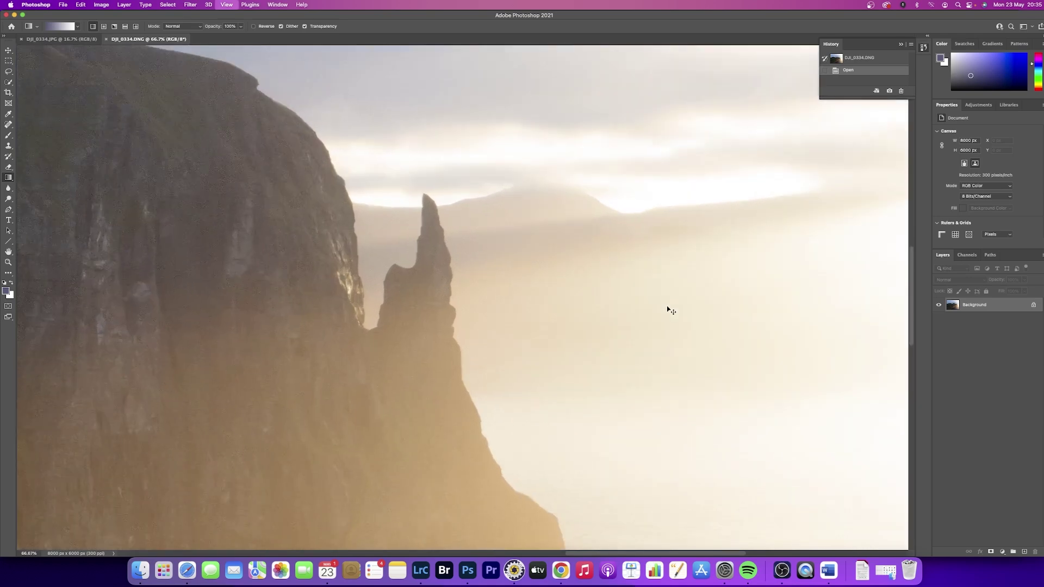
{"action": "scroll", "coordinate": [627, 272], "scroll_direction": "up", "scroll_amount": 3}
{"action": "scroll", "coordinate": [626, 277], "scroll_direction": "down", "scroll_amount": 4}
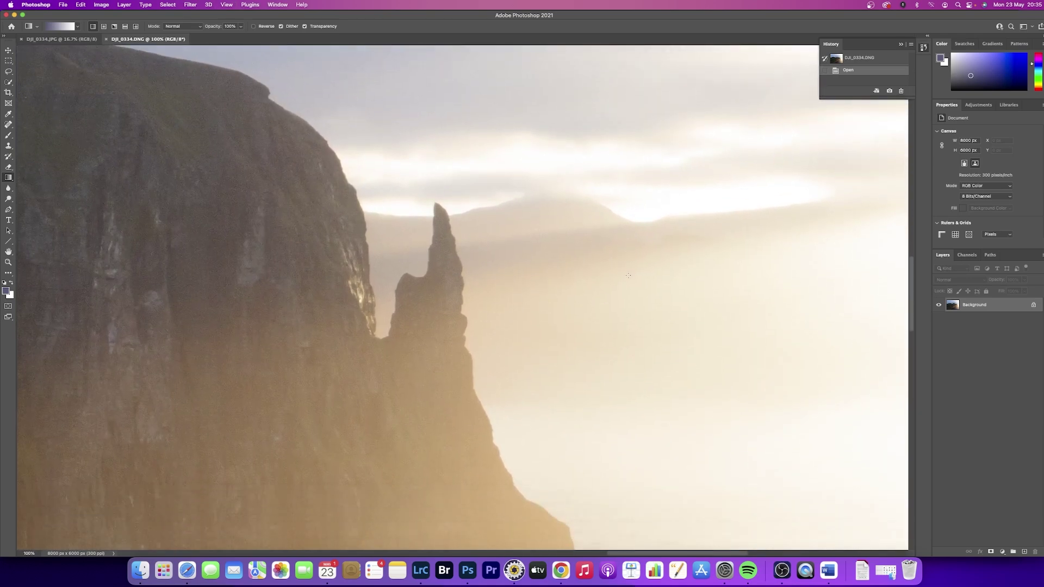
{"action": "scroll", "coordinate": [626, 282], "scroll_direction": "up", "scroll_amount": 2}
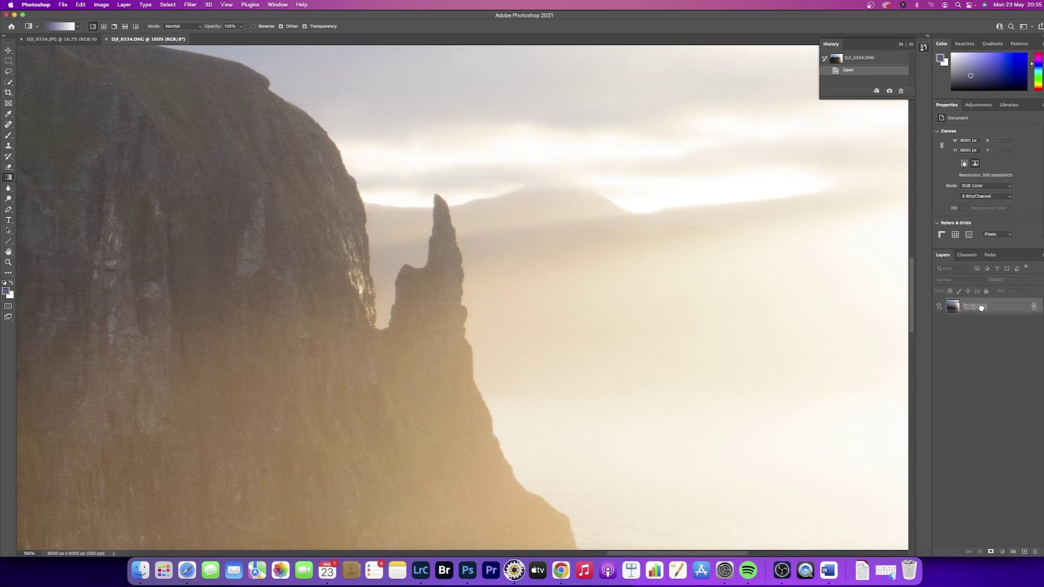
Duplicate the Background layer and apply a Gaussian Blur with a 20-pixel radius to the copy
{"action": "left_click_drag", "start_coordinate": [1009, 305], "coordinate": [1024, 552]}
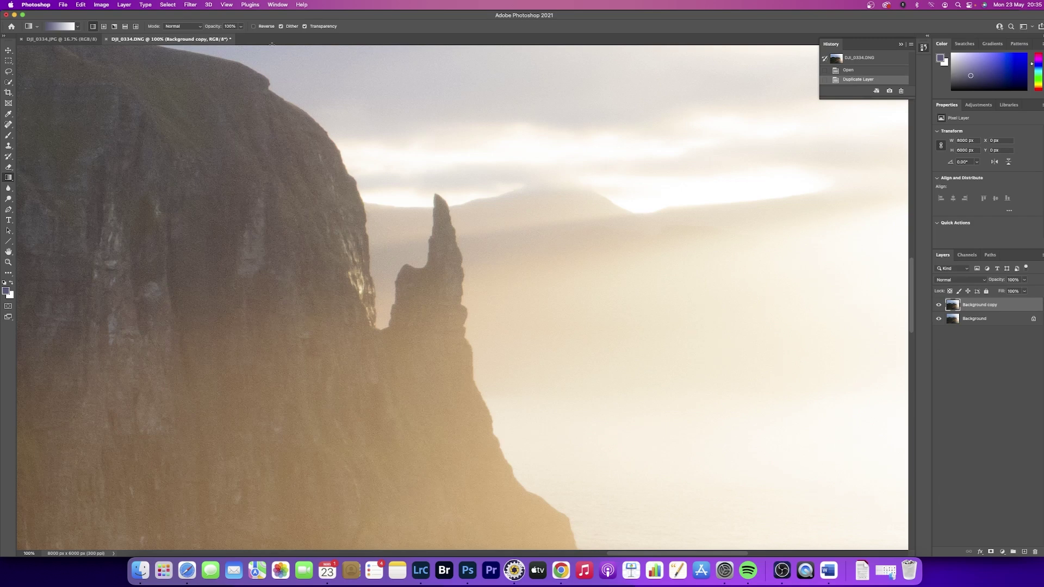
{"action": "left_click", "coordinate": [189, 5]}
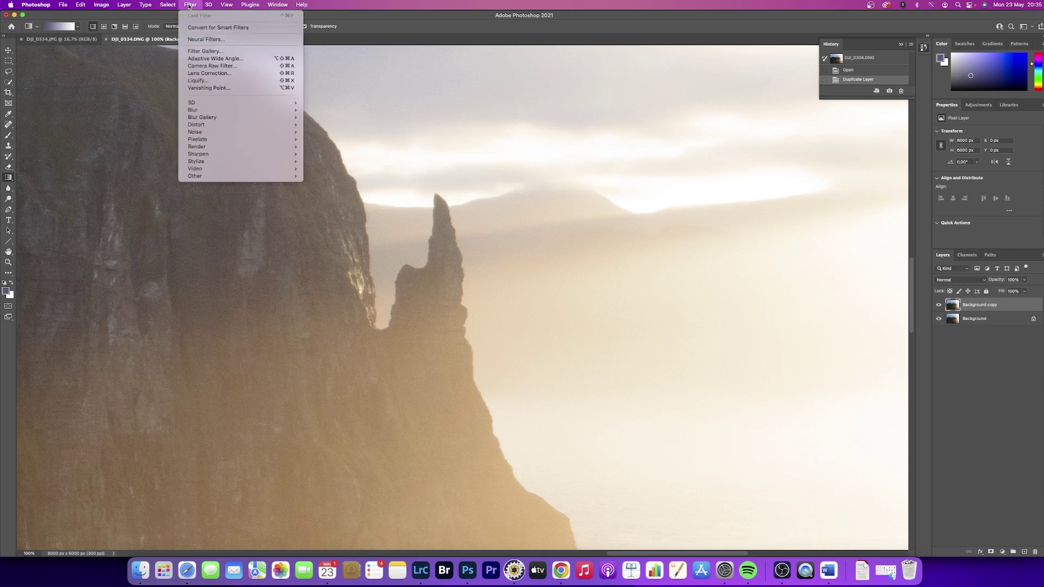
{"action": "mouse_move", "coordinate": [215, 112]}
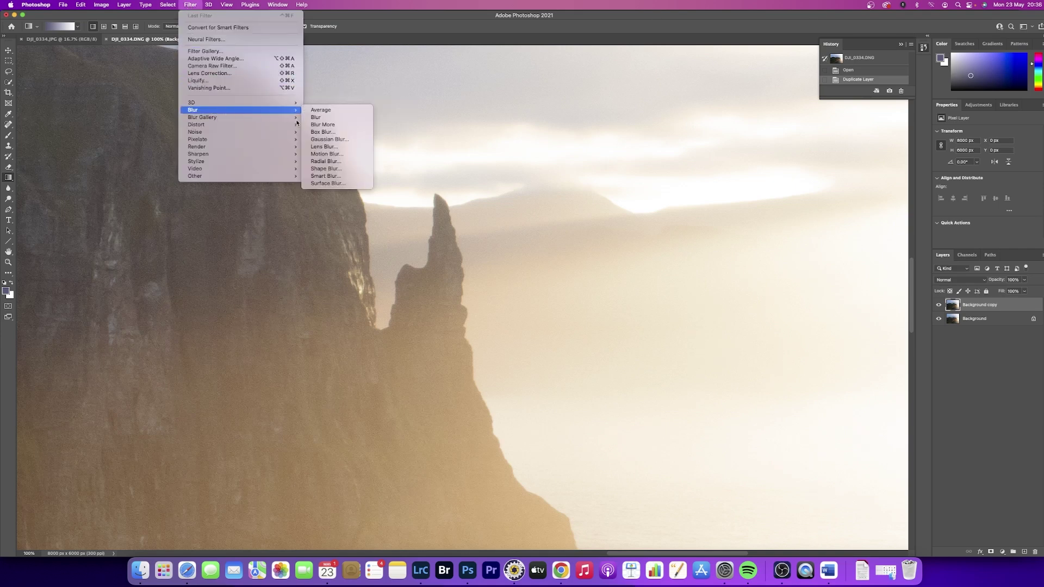
{"action": "left_click", "coordinate": [332, 143]}
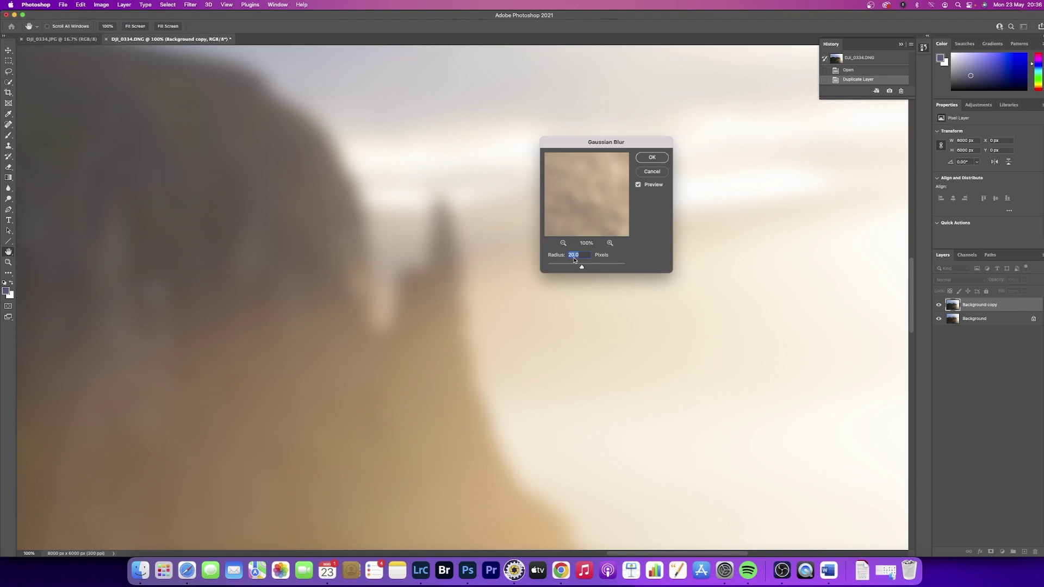
{"action": "left_click", "coordinate": [653, 158]}
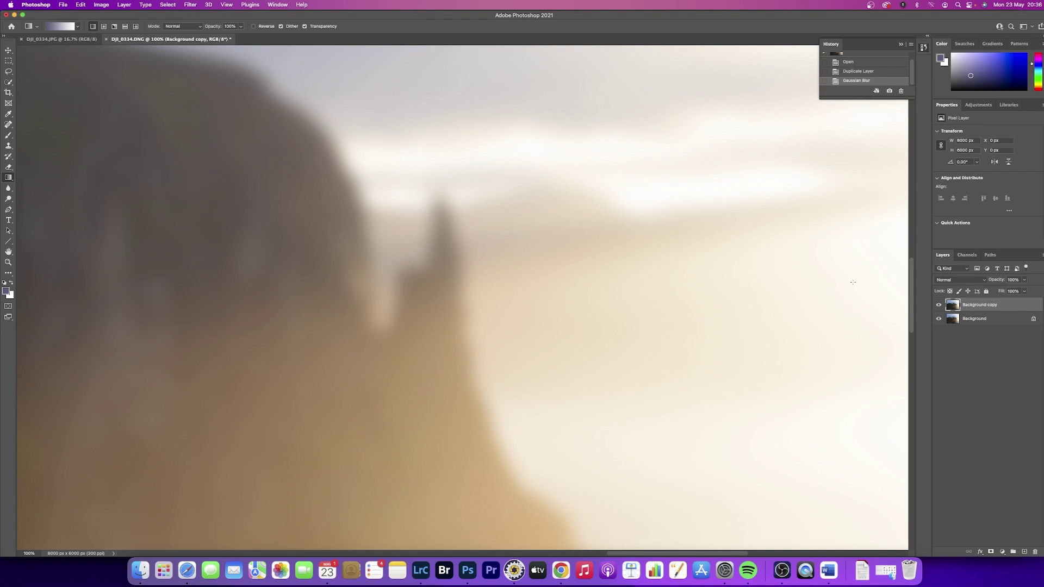
Leave the blend mode unchosen and undo both the Gaussian Blur and the layer duplication
{"action": "left_click", "coordinate": [947, 281]}
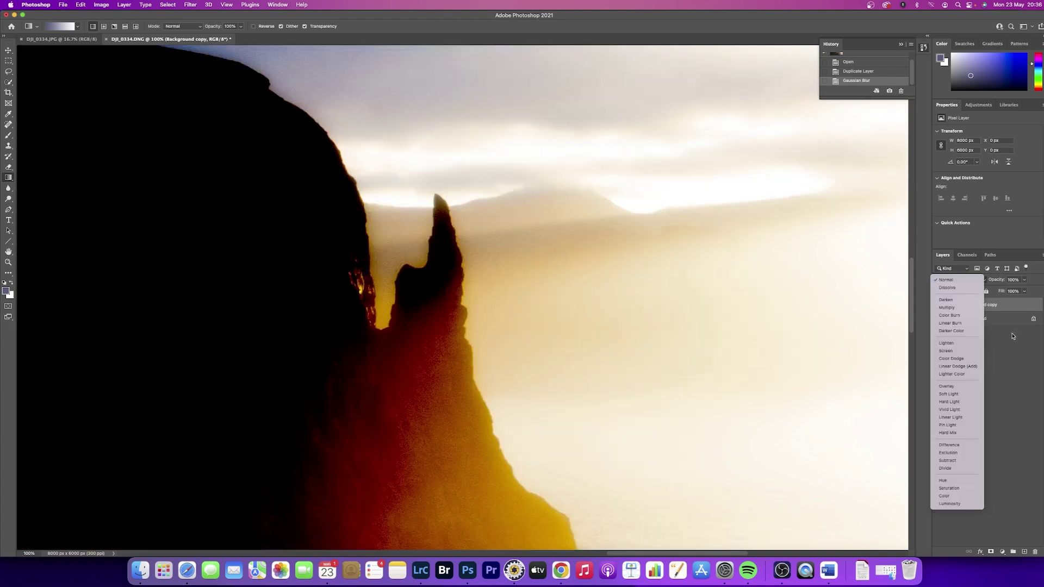
{"action": "left_click", "coordinate": [1014, 345]}
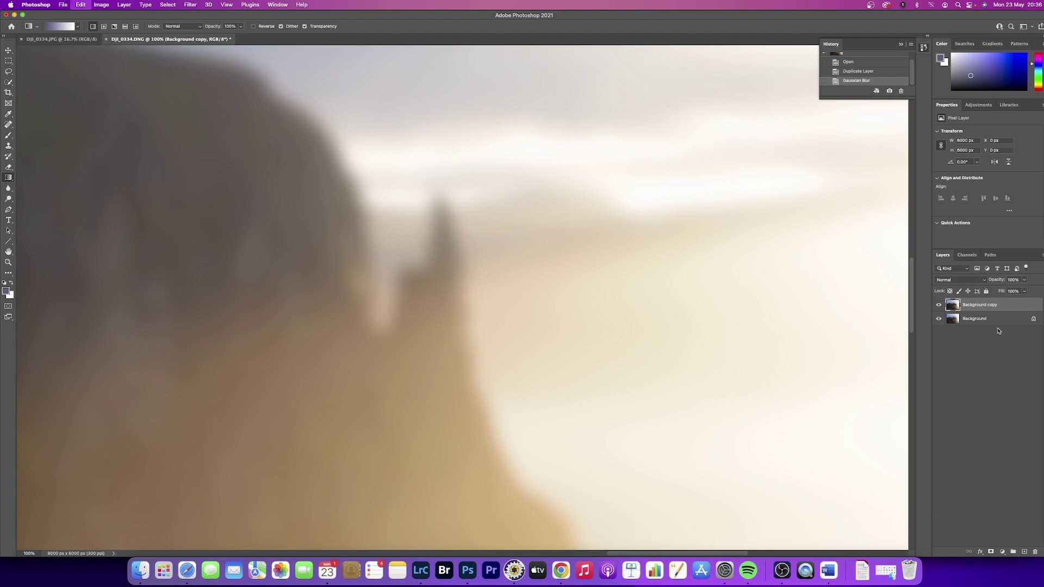
{"action": "key", "text": "super+z"}
{"action": "key", "text": "super+z"}
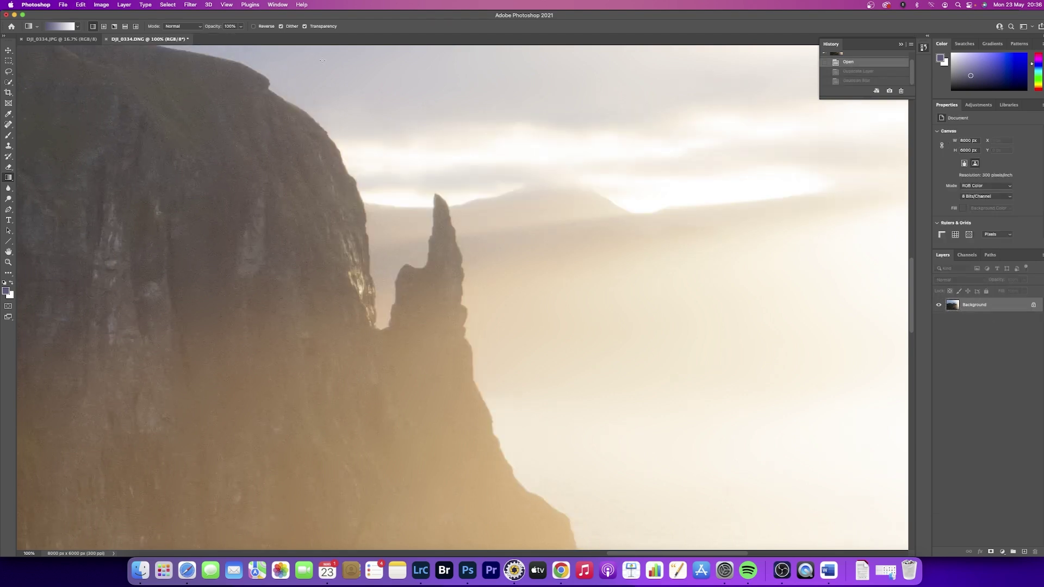
Apply a 20-pixel Gaussian Blur directly to the Background layer and step back in the history to the Open state
{"action": "left_click", "coordinate": [191, 6]}
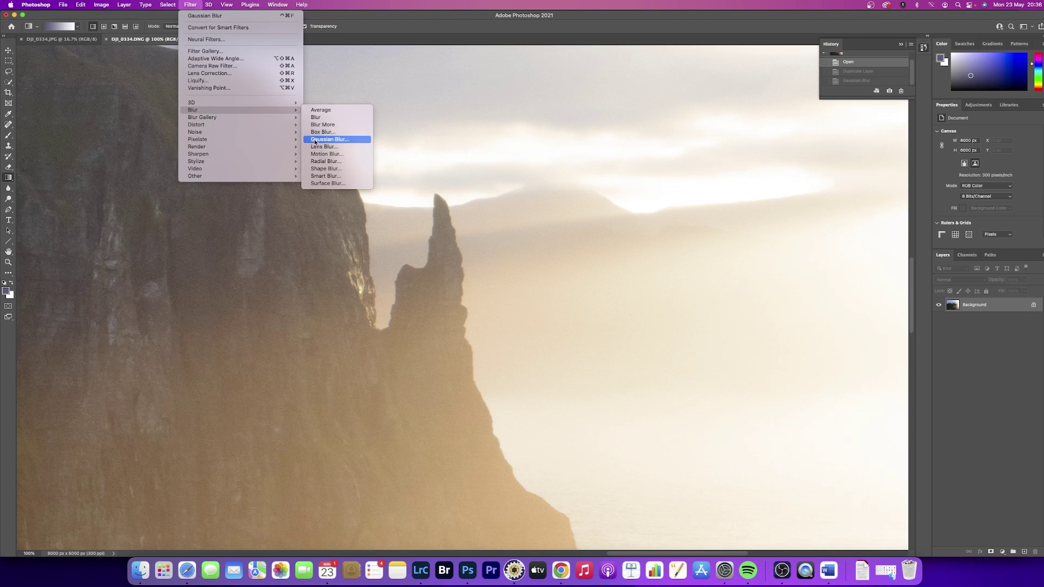
{"action": "left_click", "coordinate": [315, 142]}
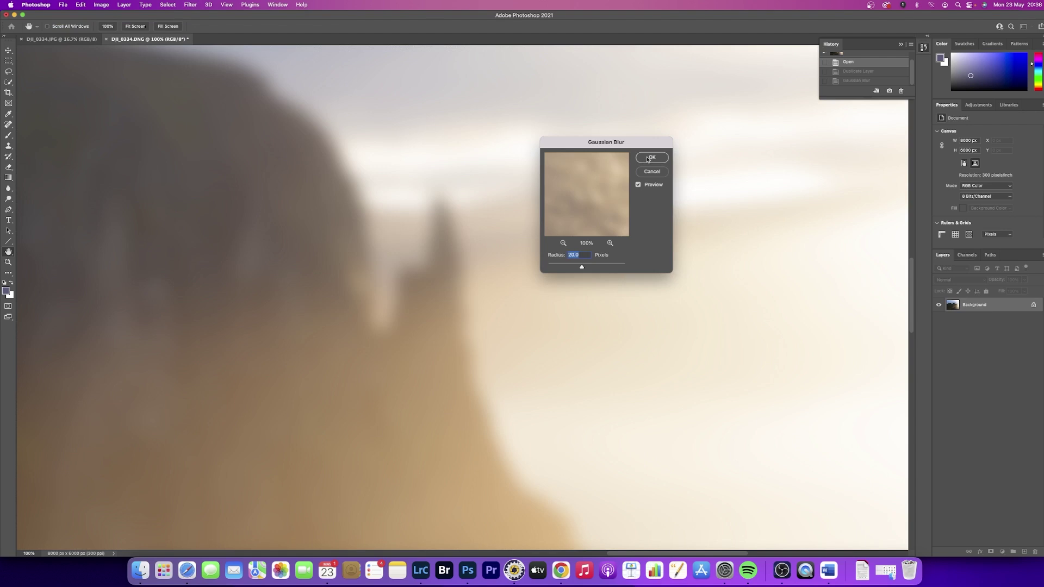
{"action": "left_click", "coordinate": [650, 158]}
{"action": "key", "text": "g"}
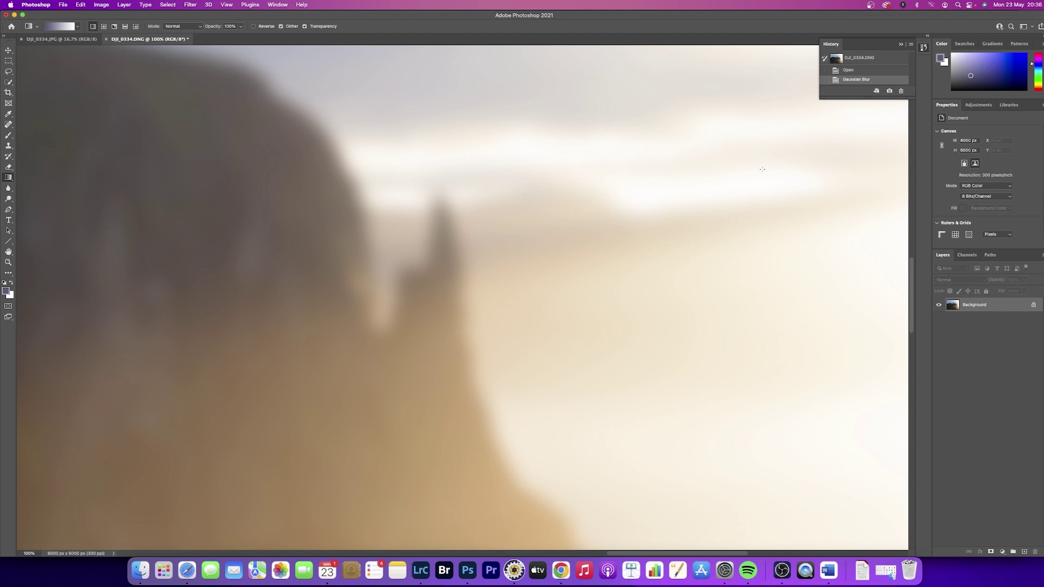
{"action": "left_click", "coordinate": [848, 71]}
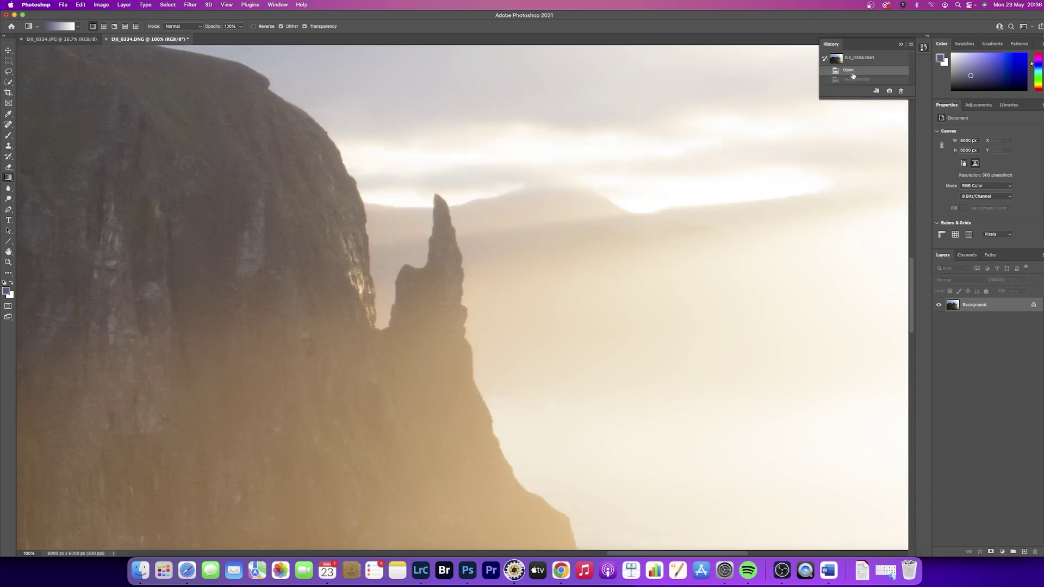
Duplicate the Background layer again and blur the copy with a 20-pixel Gaussian Blur
{"action": "left_click_drag", "start_coordinate": [985, 308], "coordinate": [1022, 552]}
{"action": "left_click_drag", "start_coordinate": [964, 314], "coordinate": [1023, 551]}
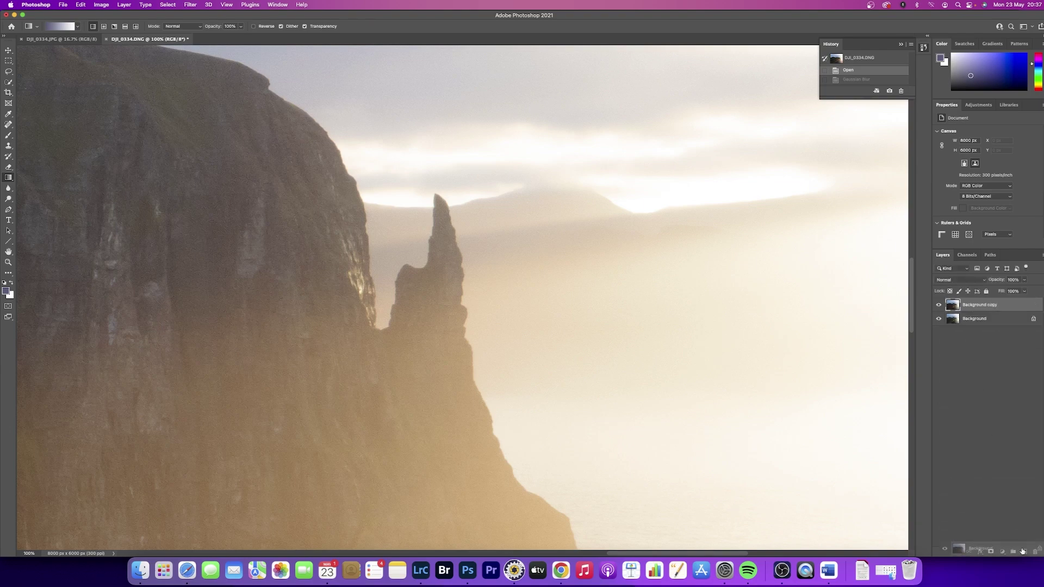
{"action": "left_click", "coordinate": [190, 5]}
{"action": "mouse_move", "coordinate": [203, 112]}
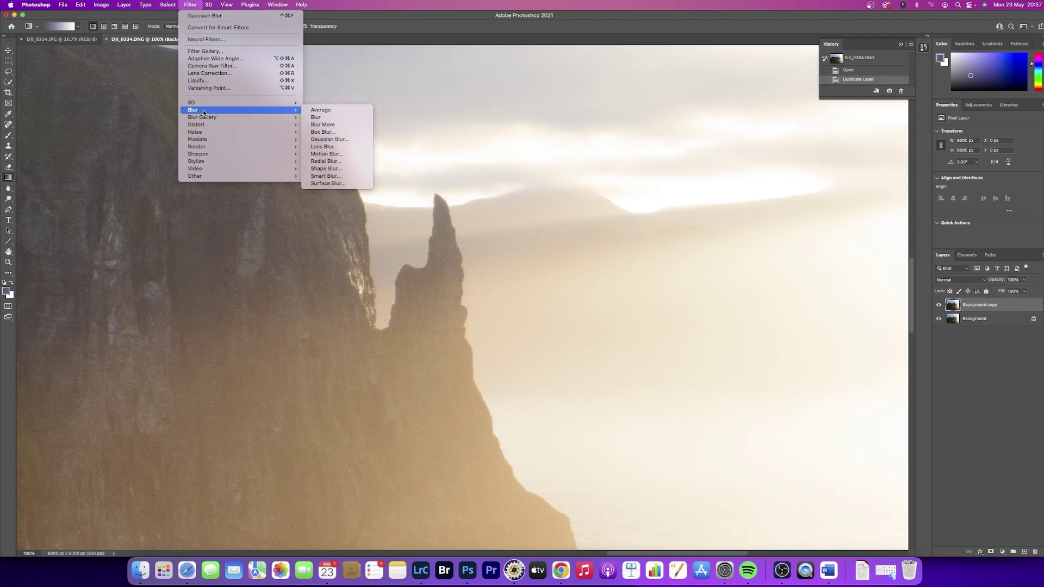
{"action": "left_click", "coordinate": [328, 140]}
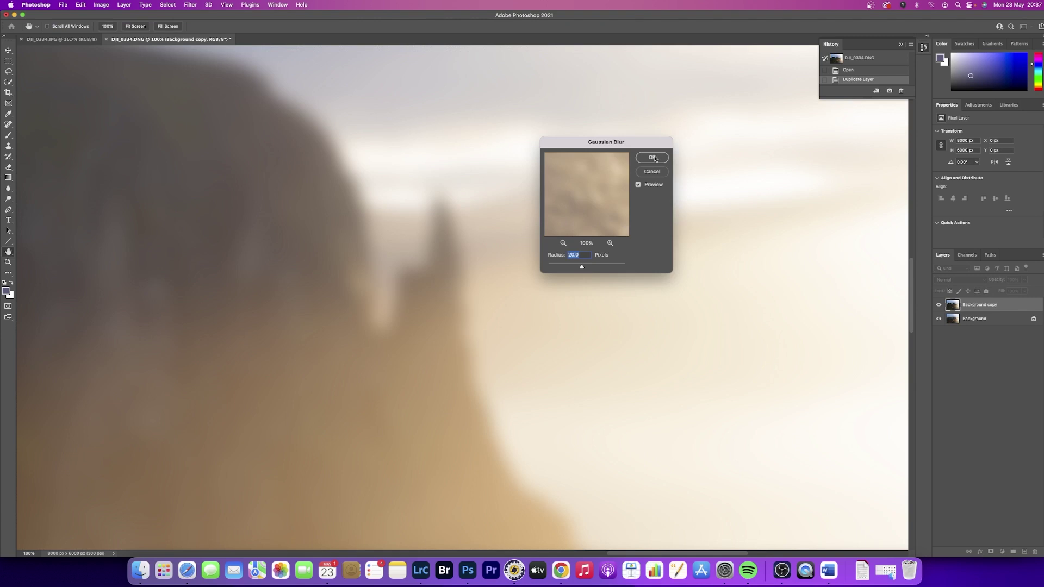
{"action": "left_click", "coordinate": [655, 158]}
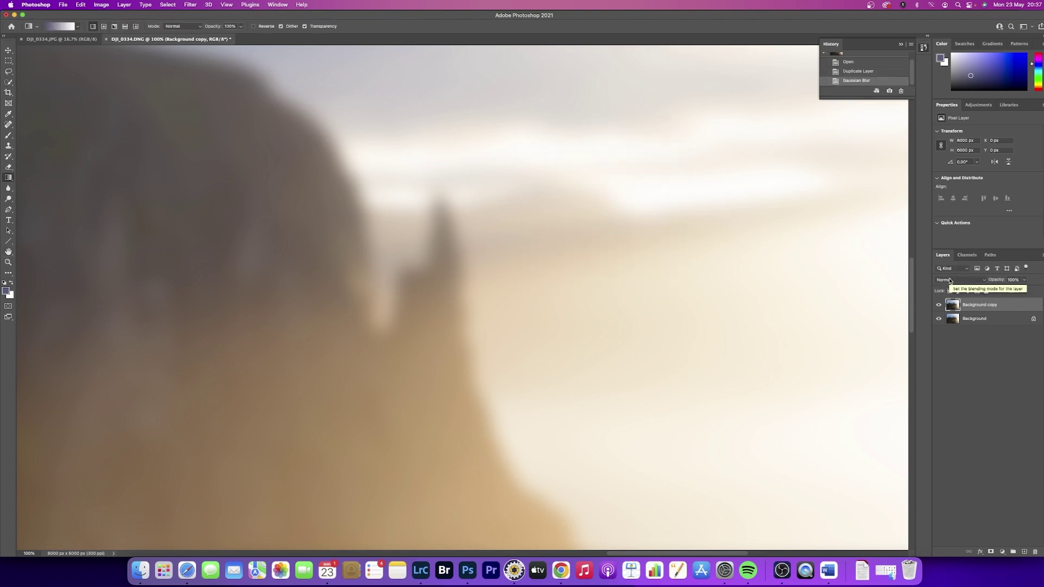
Set the blurred copy layer's blend mode to Color
{"action": "left_click", "coordinate": [949, 281]}
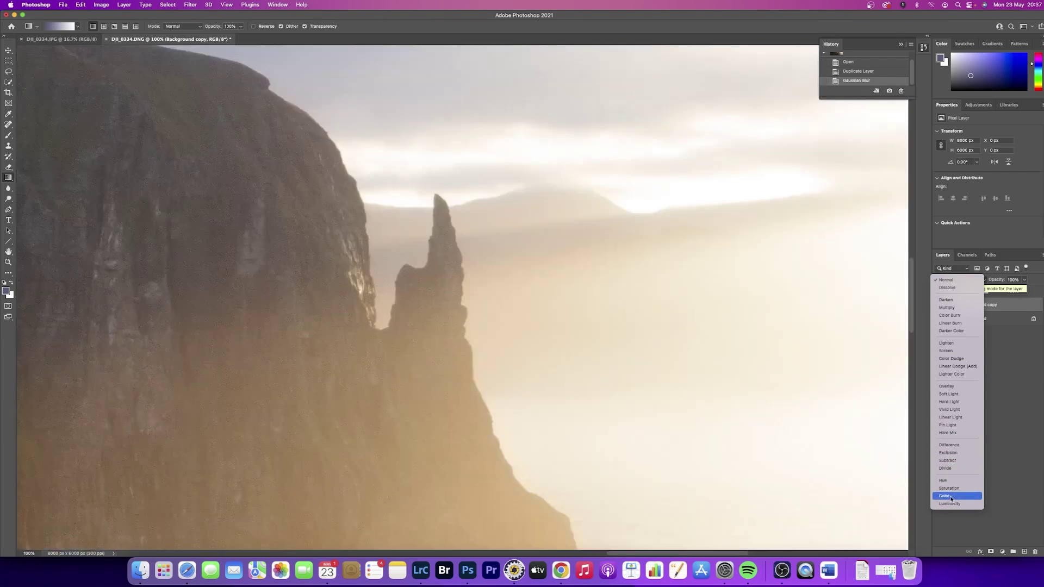
{"action": "left_click", "coordinate": [950, 496]}
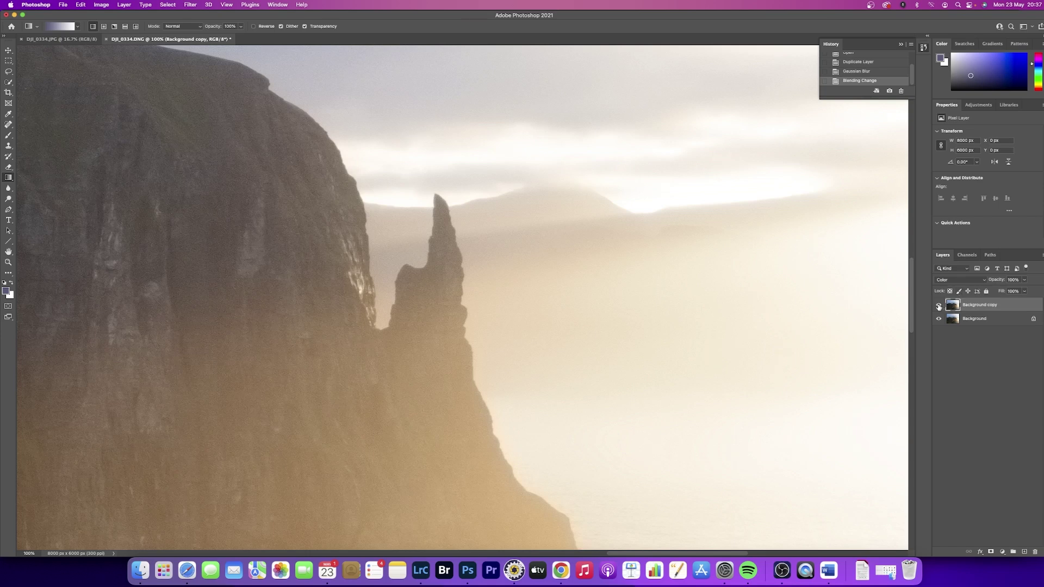
Compare the rock spire's fringed edges at high magnification with the blurred Color layer hidden and shown
{"action": "left_click", "coordinate": [939, 306]}
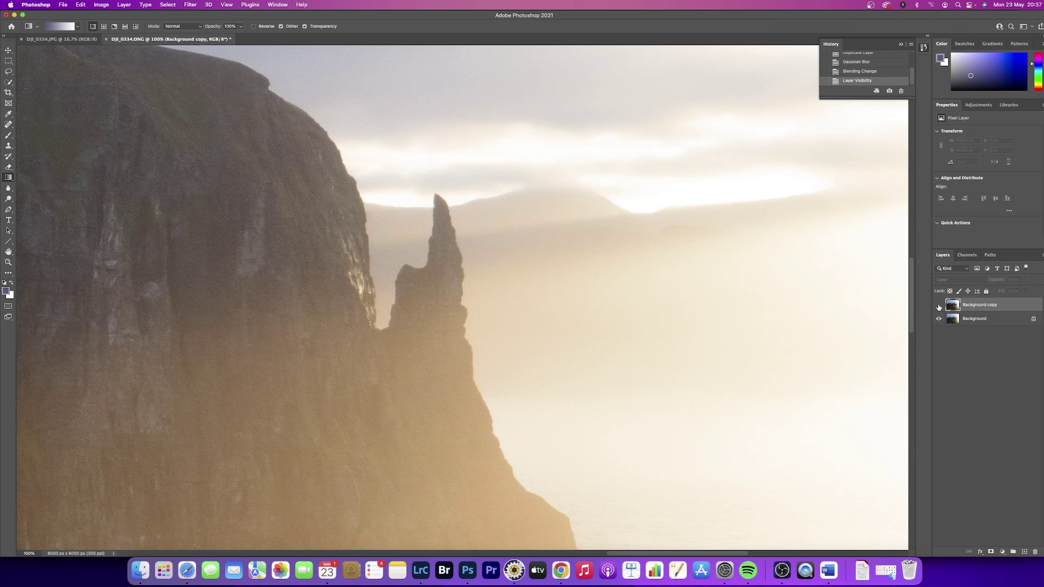
{"action": "left_click", "coordinate": [939, 306]}
{"action": "left_click", "coordinate": [939, 306]}
{"action": "key", "text": "super+plus"}
{"action": "key", "text": "super+plus"}
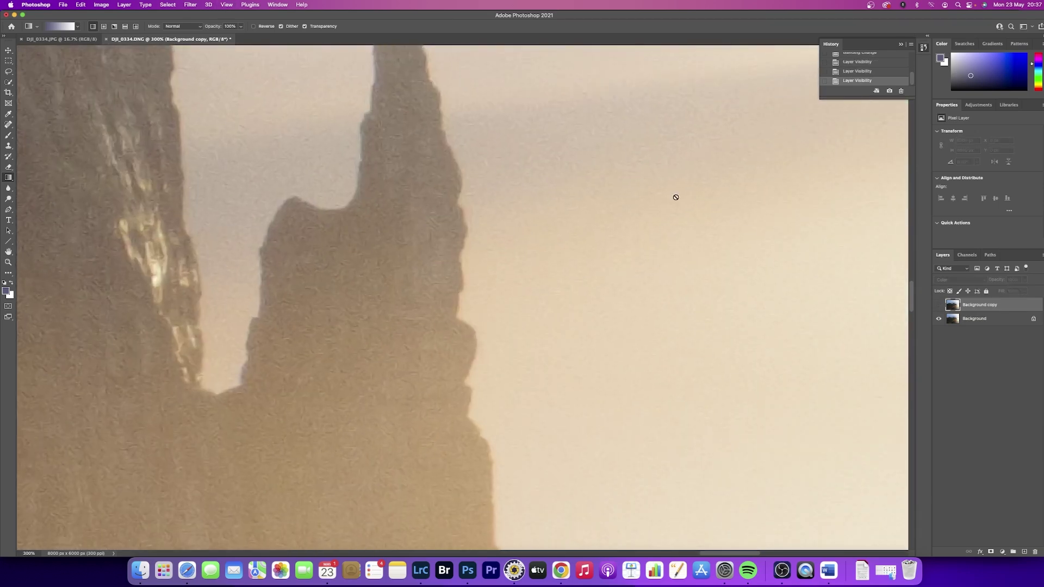
{"action": "scroll", "coordinate": [627, 195], "scroll_direction": "up", "scroll_amount": 3}
{"action": "scroll", "coordinate": [627, 195], "scroll_direction": "up", "scroll_amount": 3}
{"action": "scroll", "coordinate": [628, 195], "scroll_direction": "down", "scroll_amount": 2}
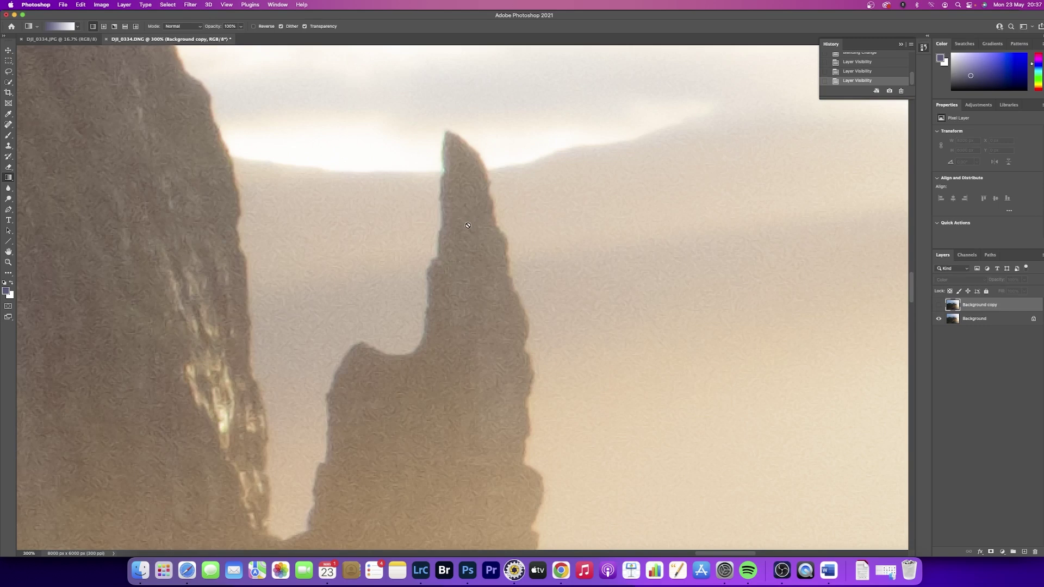
{"action": "left_click", "coordinate": [938, 306]}
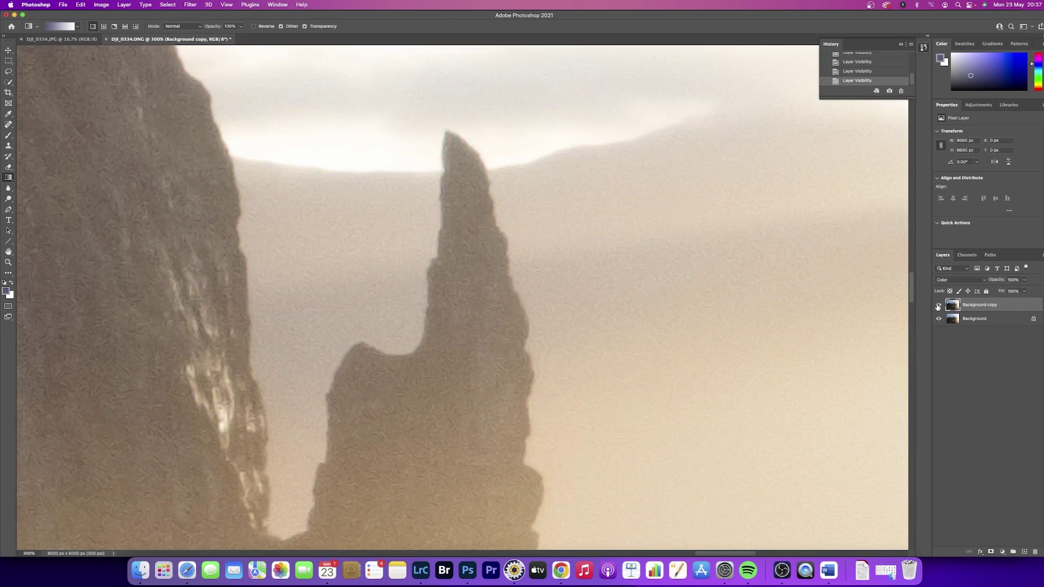
{"action": "left_click", "coordinate": [938, 307]}
{"action": "left_click", "coordinate": [938, 306]}
{"action": "left_click", "coordinate": [938, 307]}
{"action": "left_click", "coordinate": [938, 306]}
{"action": "left_click", "coordinate": [937, 306]}
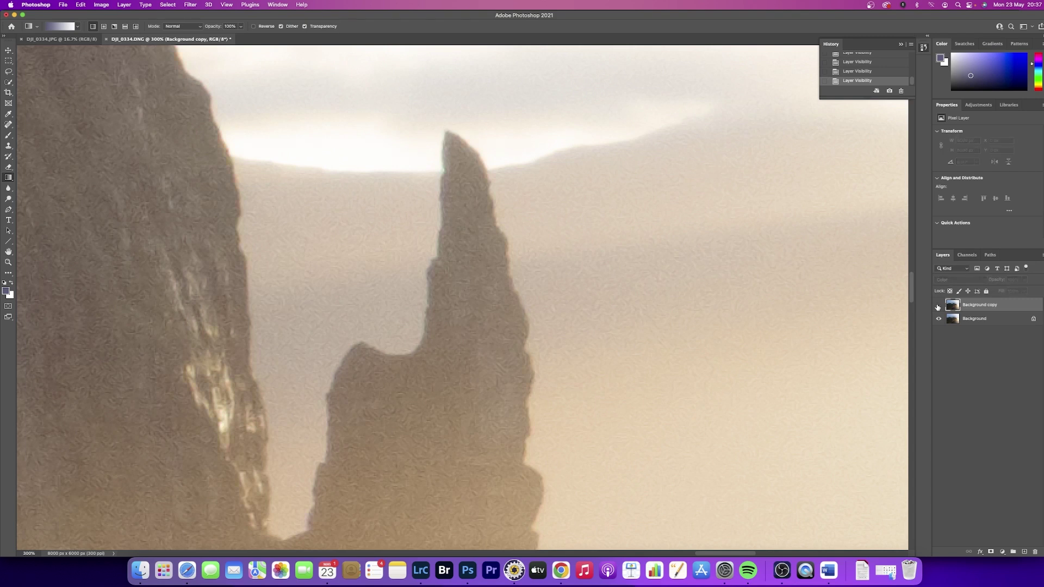
{"action": "left_click", "coordinate": [938, 306]}
{"action": "left_click", "coordinate": [938, 306]}
{"action": "left_click", "coordinate": [938, 306]}
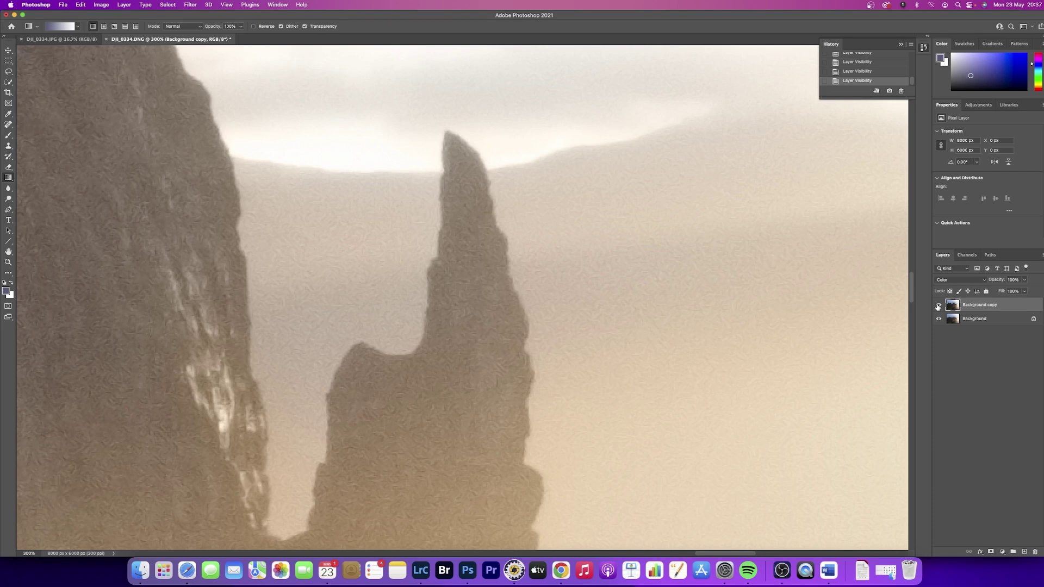
Compare the colours of the whole photo with the blurred Color layer hidden and shown
{"action": "key", "text": "super+minus"}
{"action": "key", "text": "super+minus"}
{"action": "key", "text": "super+minus"}
{"action": "key", "text": "super+minus"}
{"action": "key", "text": "super+minus"}
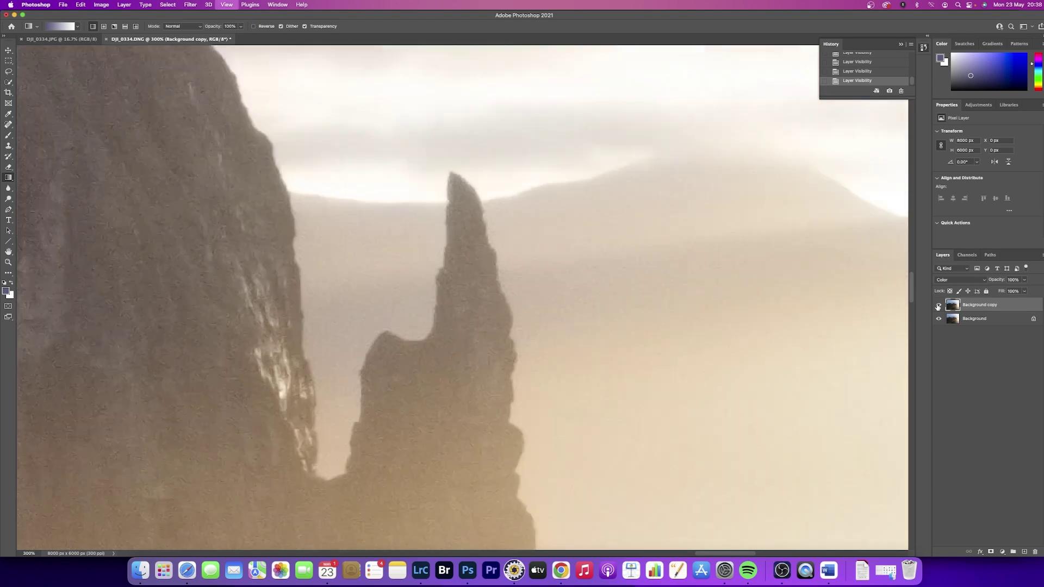
{"action": "key", "text": "super+minus"}
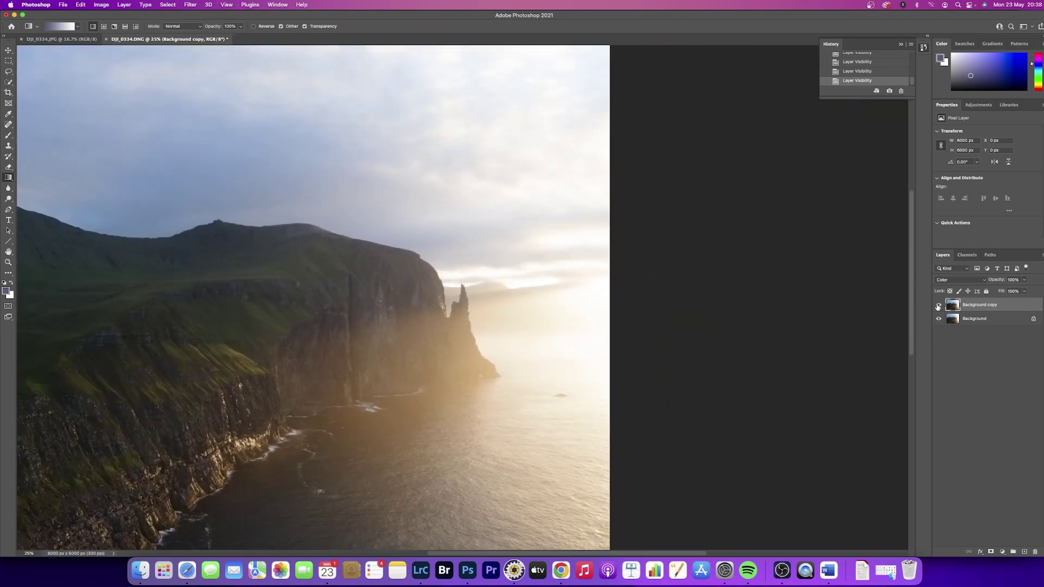
{"action": "scroll", "coordinate": [716, 287], "scroll_direction": "left", "scroll_amount": 5}
{"action": "scroll", "coordinate": [717, 287], "scroll_direction": "down", "scroll_amount": 3}
{"action": "scroll", "coordinate": [716, 287], "scroll_direction": "down", "scroll_amount": 1}
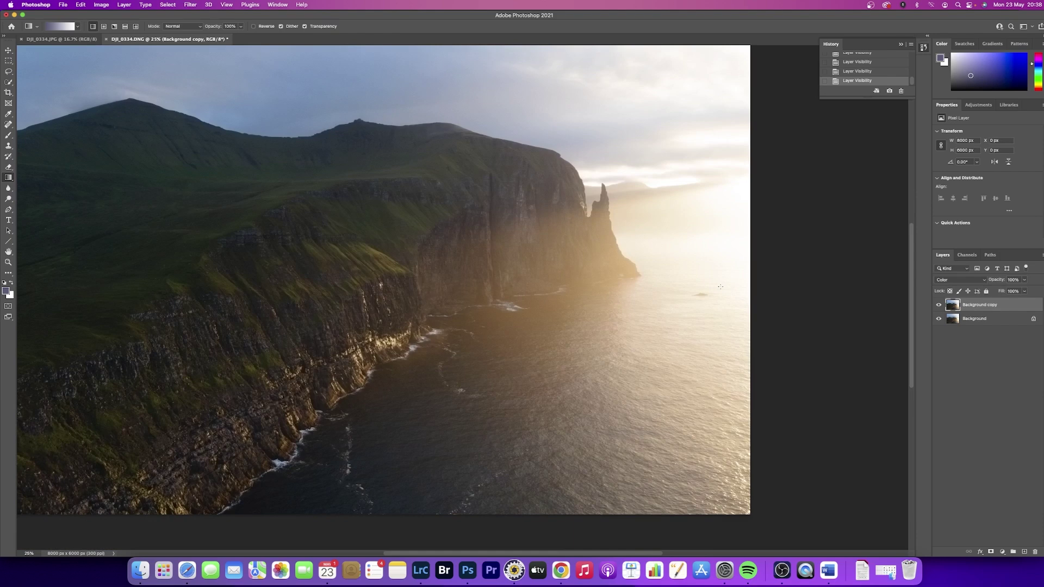
{"action": "left_click", "coordinate": [939, 305]}
{"action": "left_click", "coordinate": [939, 305]}
{"action": "left_click", "coordinate": [940, 306]}
{"action": "left_click", "coordinate": [940, 306]}
{"action": "left_click", "coordinate": [940, 306]}
{"action": "left_click", "coordinate": [941, 306]}
{"action": "left_click", "coordinate": [941, 306]}
{"action": "left_click", "coordinate": [940, 306]}
Examine the bright rock highlights beside the spire with the Background copy layer turned off and on
{"action": "key", "text": "super+plus"}
{"action": "key", "text": "super+plus"}
{"action": "key", "text": "super+plus"}
{"action": "key", "text": "super+plus"}
{"action": "key", "text": "super+plus"}
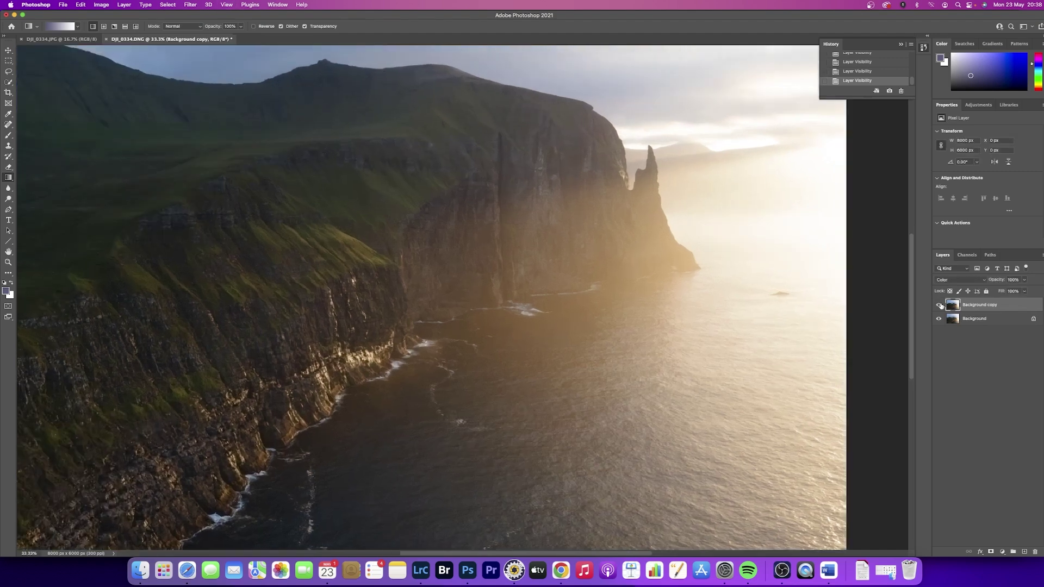
{"action": "scroll", "coordinate": [736, 288], "scroll_direction": "up", "scroll_amount": 10}
{"action": "scroll", "coordinate": [737, 289], "scroll_direction": "right", "scroll_amount": 15}
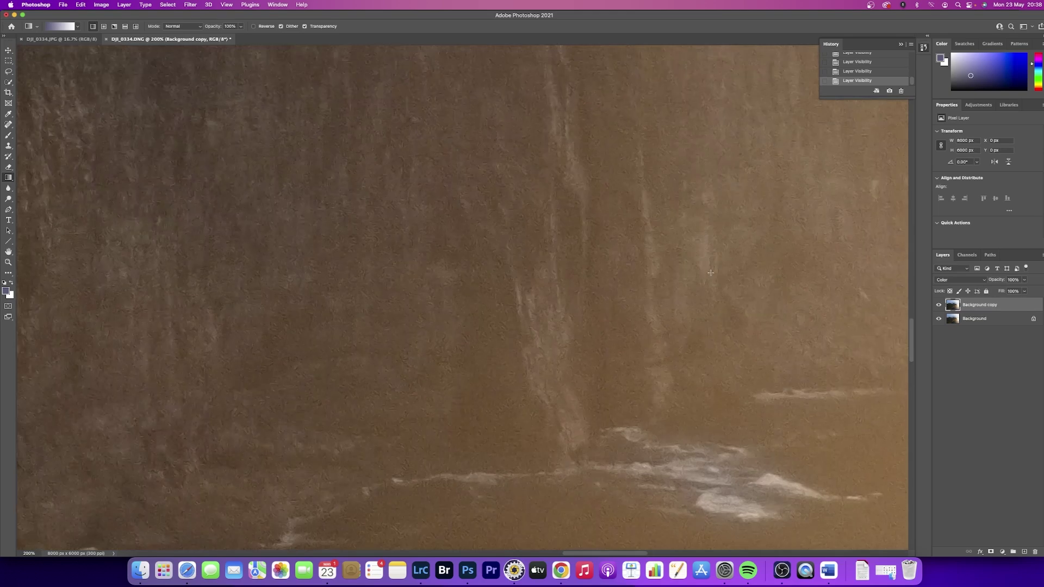
{"action": "scroll", "coordinate": [711, 273], "scroll_direction": "up", "scroll_amount": 6}
{"action": "scroll", "coordinate": [710, 273], "scroll_direction": "right", "scroll_amount": 3}
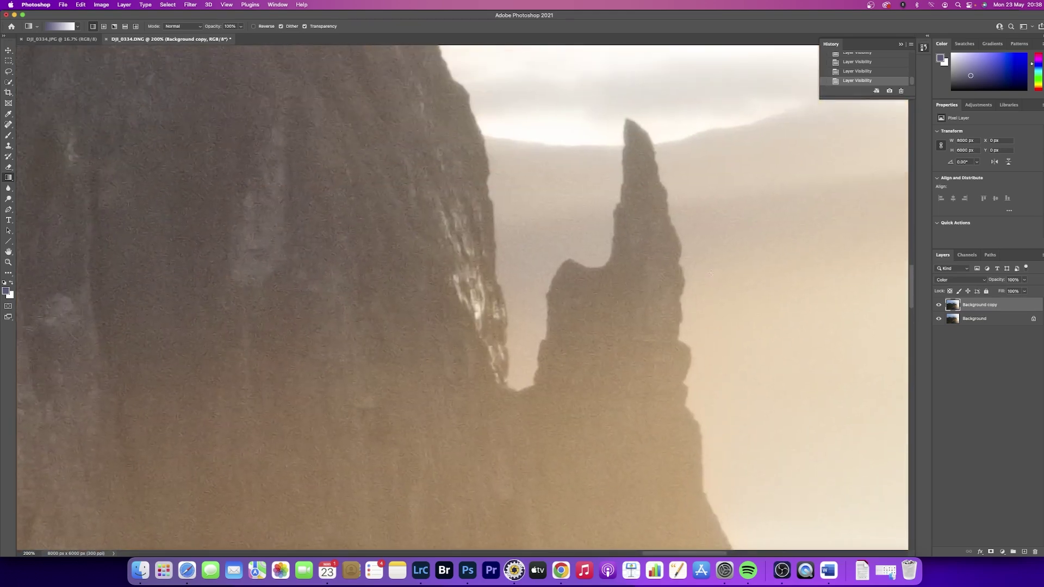
{"action": "left_click", "coordinate": [938, 305]}
{"action": "key", "text": "super+plus"}
{"action": "key", "text": "super+plus"}
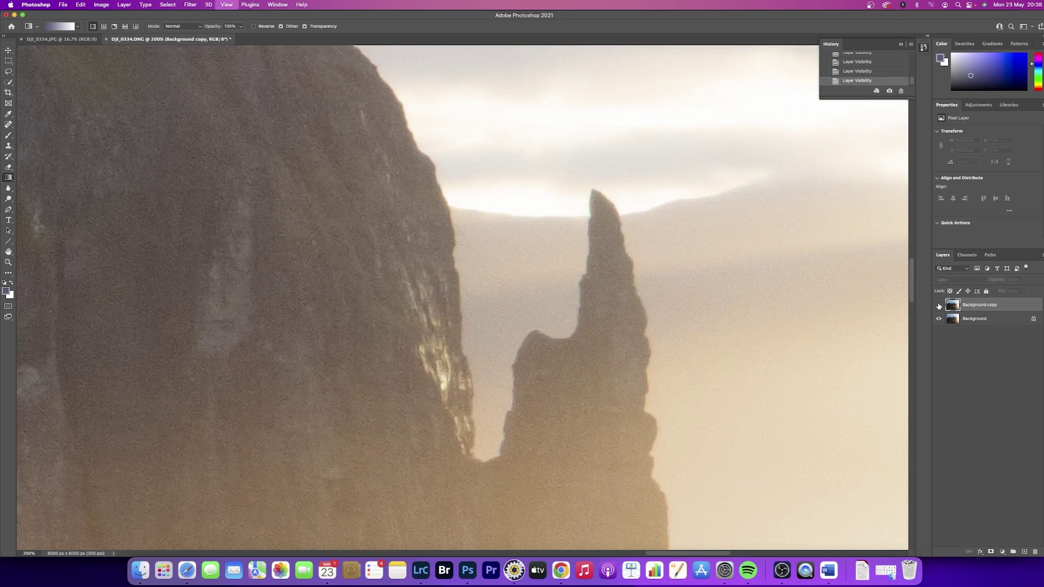
{"action": "scroll", "coordinate": [622, 293], "scroll_direction": "down", "scroll_amount": 3}
{"action": "scroll", "coordinate": [621, 293], "scroll_direction": "down", "scroll_amount": 3}
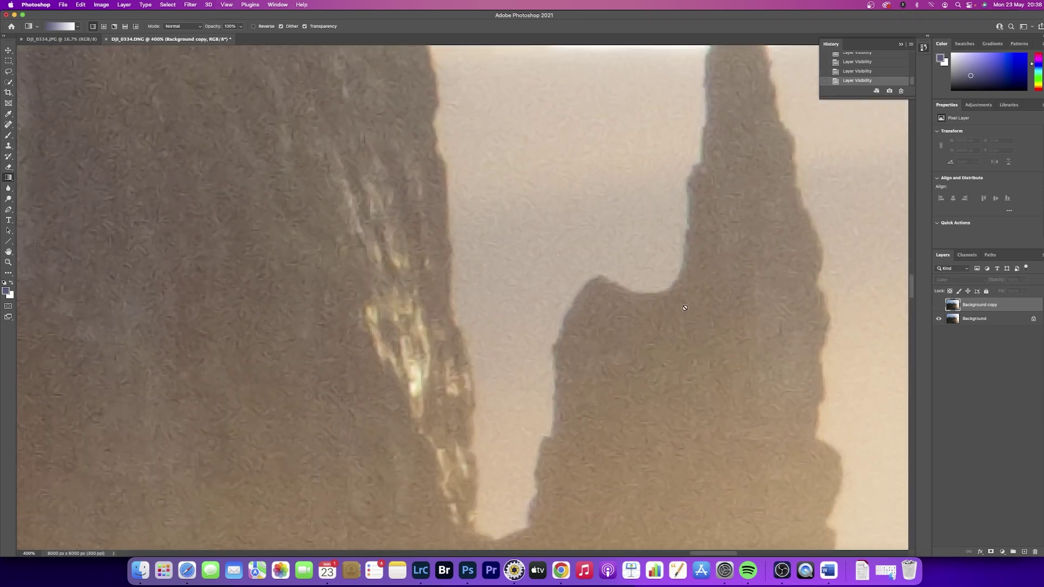
{"action": "left_click", "coordinate": [938, 306]}
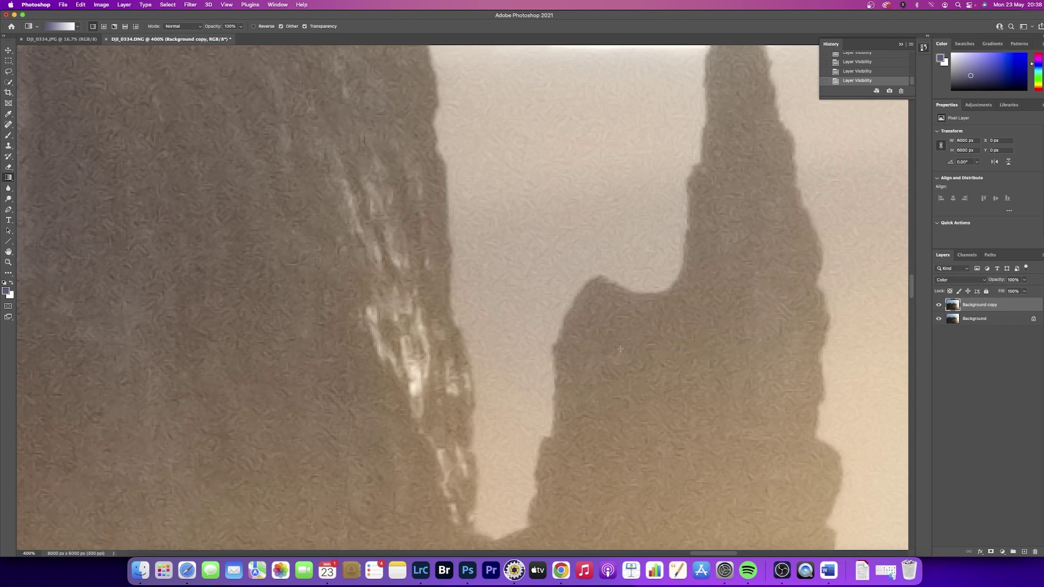
{"action": "left_click", "coordinate": [938, 306]}
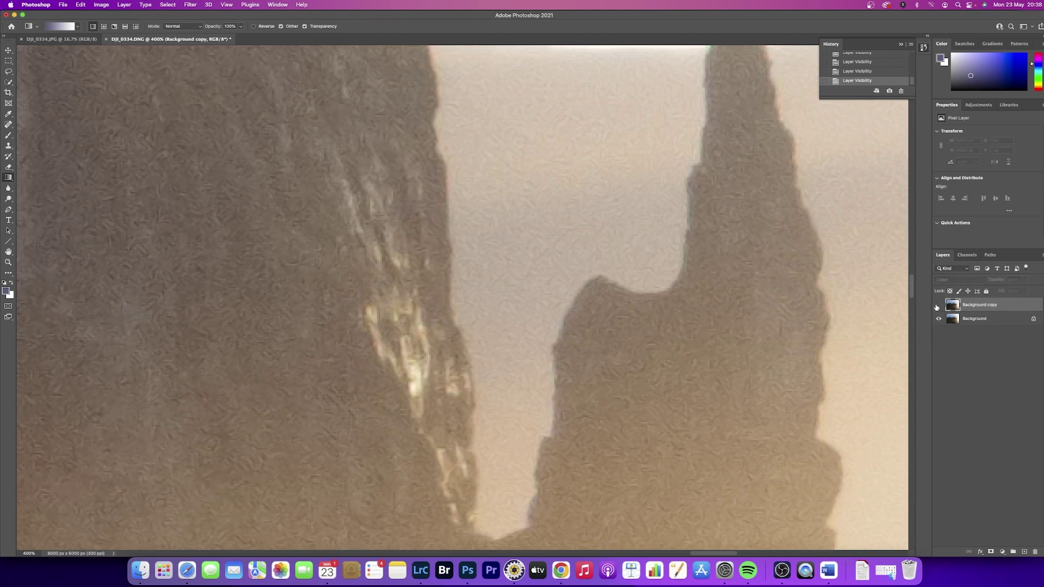
{"action": "left_click", "coordinate": [936, 307]}
{"action": "left_click", "coordinate": [936, 306]}
{"action": "left_click", "coordinate": [936, 306]}
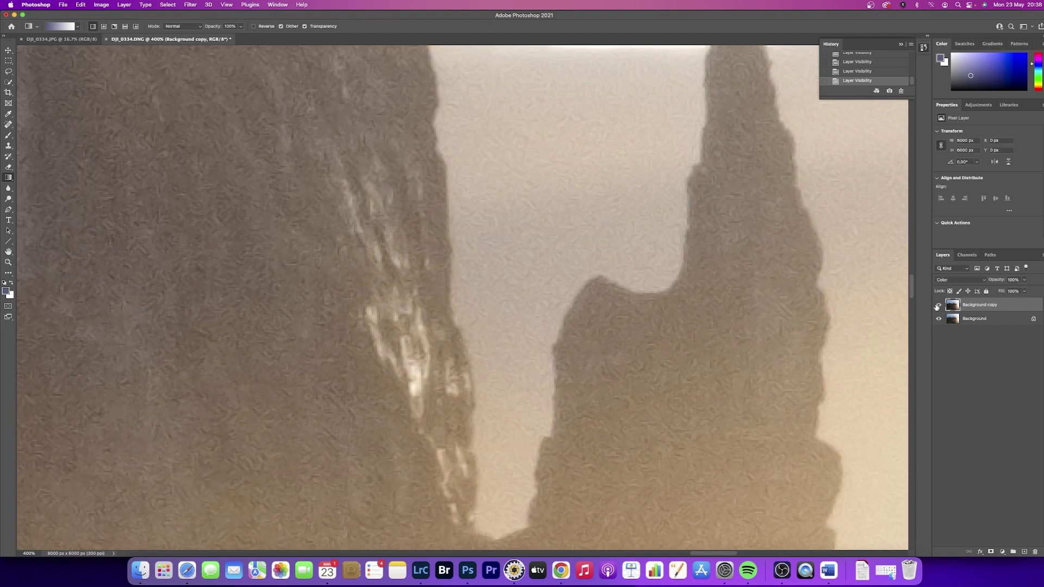
{"action": "left_click", "coordinate": [937, 307]}
{"action": "left_click", "coordinate": [937, 307]}
Add a layer mask to the Background copy layer and invert the mask to black
{"action": "left_click", "coordinate": [990, 552]}
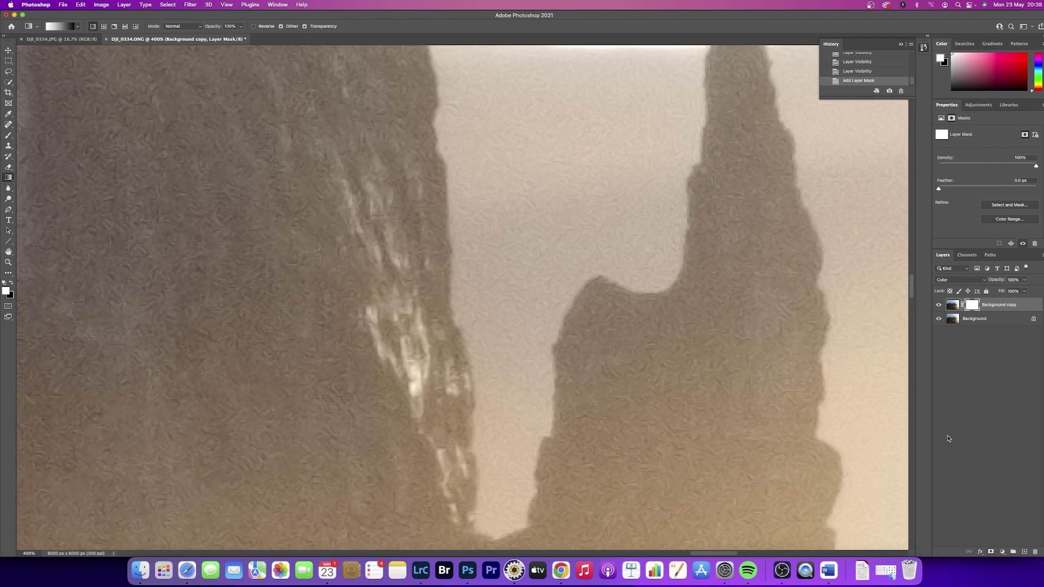
{"action": "key", "text": "super+i"}
{"action": "scroll", "coordinate": [721, 337], "scroll_direction": "up", "scroll_amount": 3}
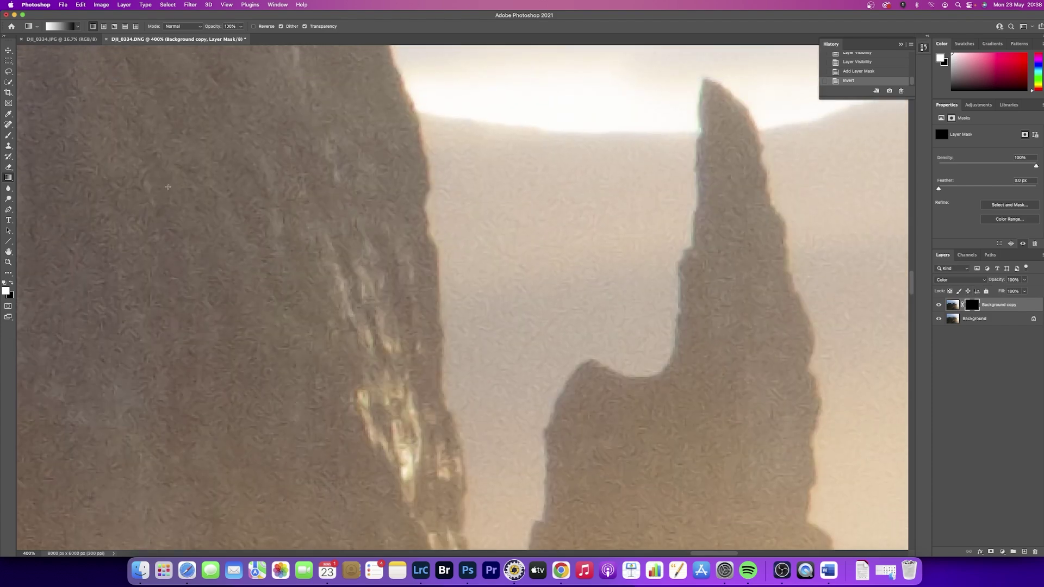
Paint white on the mask along the rock spire's edges and the notch, using a small Brush at 100% opacity
{"action": "left_click", "coordinate": [8, 135]}
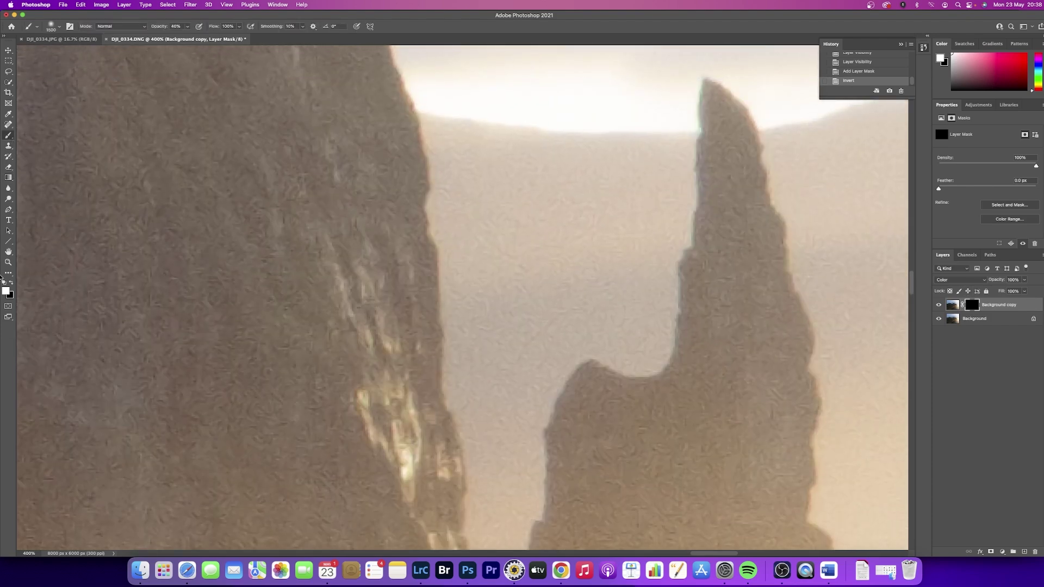
{"action": "left_click", "coordinate": [187, 26]}
{"action": "left_click_drag", "start_coordinate": [187, 37], "coordinate": [210, 36]}
{"action": "key", "text": "bracketleft"}
{"action": "key", "text": "bracketleft"}
{"action": "key", "text": "bracketleft"}
{"action": "key", "text": "bracketleft"}
{"action": "key", "text": "bracketleft"}
{"action": "key", "text": "bracketleft"}
{"action": "key", "text": "bracketleft"}
{"action": "key", "text": "bracketleft"}
{"action": "key", "text": "bracketleft"}
{"action": "key", "text": "bracketleft"}
{"action": "key", "text": "bracketleft"}
{"action": "key", "text": "bracketleft"}
{"action": "key", "text": "bracketleft"}
{"action": "key", "text": "bracketleft"}
{"action": "key", "text": "bracketleft"}
{"action": "key", "text": "bracketleft"}
{"action": "key", "text": "bracketleft"}
{"action": "key", "text": "bracketleft"}
{"action": "key", "text": "bracketleft"}
{"action": "key", "text": "bracketleft"}
{"action": "key", "text": "bracketleft"}
{"action": "key", "text": "bracketleft"}
{"action": "key", "text": "bracketleft"}
{"action": "key", "text": "bracketright"}
{"action": "key", "text": "bracketright"}
{"action": "mouse_move", "coordinate": [688, 202]}
{"action": "left_mouse_down"}
{"action": "mouse_move", "coordinate": [682, 168]}
{"action": "mouse_move", "coordinate": [702, 68]}
{"action": "left_mouse_up"}
{"action": "mouse_move", "coordinate": [674, 269]}
{"action": "left_mouse_down"}
{"action": "mouse_move", "coordinate": [674, 332]}
{"action": "mouse_move", "coordinate": [660, 353]}
{"action": "mouse_move", "coordinate": [587, 357]}
{"action": "mouse_move", "coordinate": [565, 370]}
{"action": "mouse_move", "coordinate": [541, 436]}
{"action": "mouse_move", "coordinate": [536, 524]}
{"action": "left_mouse_up"}
{"action": "left_click_drag", "start_coordinate": [687, 343], "coordinate": [691, 355]}
Paint white on the mask along the main cliff's edge, from beside the spire up over the overhang and ridge
{"action": "mouse_move", "coordinate": [436, 250]}
{"action": "left_mouse_down"}
{"action": "mouse_move", "coordinate": [413, 108]}
{"action": "mouse_move", "coordinate": [461, 444]}
{"action": "mouse_move", "coordinate": [480, 484]}
{"action": "left_mouse_up"}
{"action": "scroll", "coordinate": [488, 248], "scroll_direction": "up", "scroll_amount": 5}
{"action": "mouse_move", "coordinate": [400, 198]}
{"action": "left_mouse_down"}
{"action": "mouse_move", "coordinate": [405, 181]}
{"action": "mouse_move", "coordinate": [388, 127]}
{"action": "mouse_move", "coordinate": [417, 216]}
{"action": "left_mouse_up"}
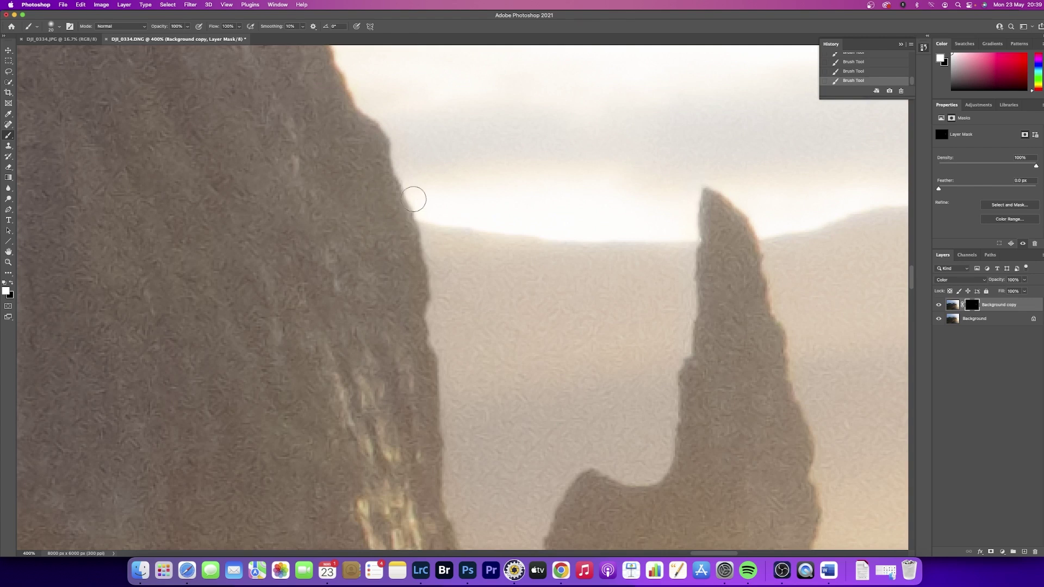
{"action": "scroll", "coordinate": [411, 191], "scroll_direction": "up", "scroll_amount": 3}
{"action": "mouse_move", "coordinate": [375, 187]}
{"action": "left_mouse_down"}
{"action": "mouse_move", "coordinate": [309, 66]}
{"action": "mouse_move", "coordinate": [363, 179]}
{"action": "mouse_move", "coordinate": [268, 70]}
{"action": "mouse_move", "coordinate": [343, 134]}
{"action": "left_mouse_up"}
{"action": "scroll", "coordinate": [365, 177], "scroll_direction": "up", "scroll_amount": 4}
{"action": "scroll", "coordinate": [344, 134], "scroll_direction": "up", "scroll_amount": 6}
{"action": "mouse_move", "coordinate": [297, 205]}
{"action": "left_mouse_down"}
{"action": "mouse_move", "coordinate": [228, 145]}
{"action": "mouse_move", "coordinate": [160, 115]}
{"action": "mouse_move", "coordinate": [239, 155]}
{"action": "mouse_move", "coordinate": [178, 157]}
{"action": "mouse_move", "coordinate": [196, 139]}
{"action": "mouse_move", "coordinate": [142, 101]}
{"action": "mouse_move", "coordinate": [147, 120]}
{"action": "mouse_move", "coordinate": [135, 91]}
{"action": "mouse_move", "coordinate": [70, 66]}
{"action": "left_mouse_up"}
{"action": "scroll", "coordinate": [239, 154], "scroll_direction": "up", "scroll_amount": 2}
{"action": "scroll", "coordinate": [240, 155], "scroll_direction": "left", "scroll_amount": 2}
{"action": "scroll", "coordinate": [147, 106], "scroll_direction": "up", "scroll_amount": 2}
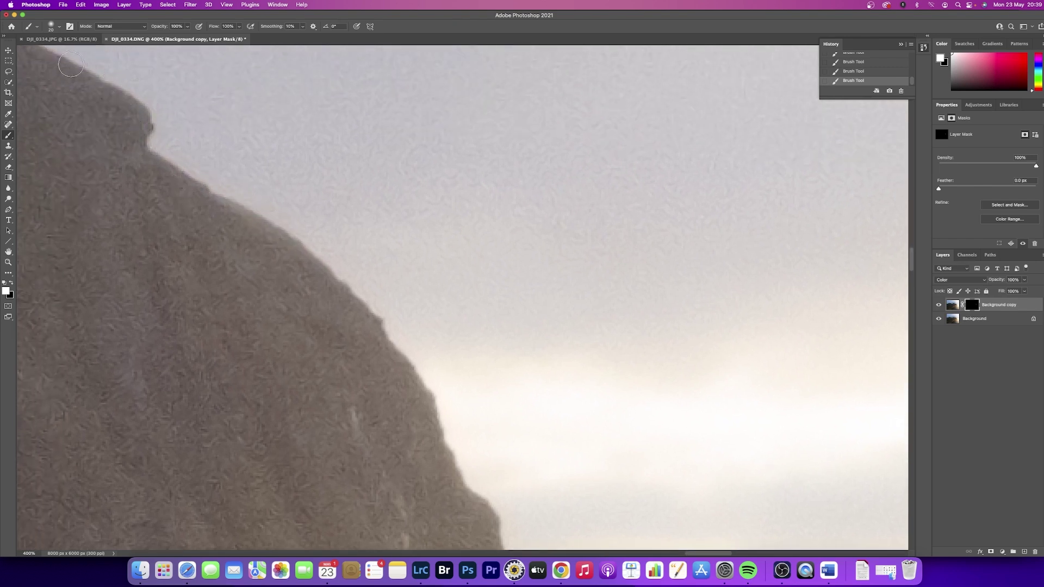
{"action": "scroll", "coordinate": [70, 66], "scroll_direction": "left", "scroll_amount": 4}
{"action": "scroll", "coordinate": [184, 137], "scroll_direction": "up", "scroll_amount": 2}
{"action": "left_click_drag", "start_coordinate": [198, 116], "coordinate": [110, 77]}
{"action": "scroll", "coordinate": [234, 146], "scroll_direction": "left", "scroll_amount": 5}
{"action": "scroll", "coordinate": [233, 148], "scroll_direction": "up", "scroll_amount": 5}
{"action": "scroll", "coordinate": [233, 149], "scroll_direction": "left", "scroll_amount": 11}
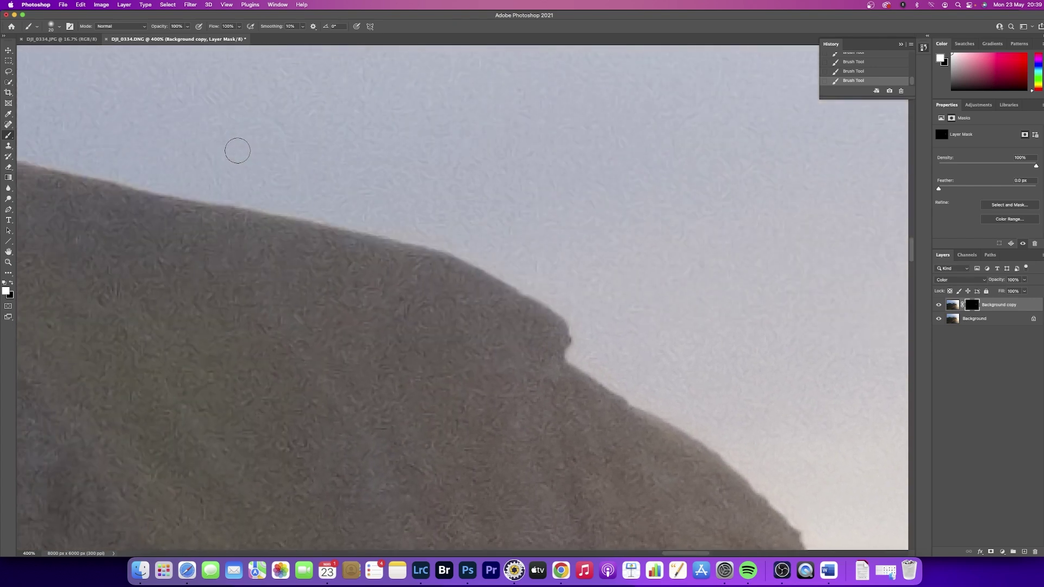
{"action": "scroll", "coordinate": [236, 148], "scroll_direction": "up", "scroll_amount": 1}
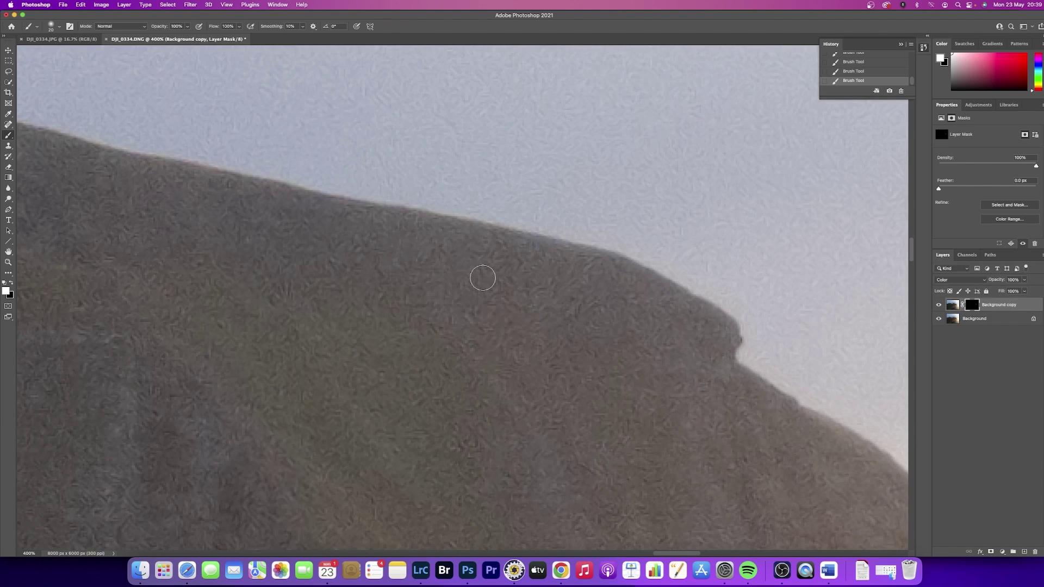
Examine the masked colour correction across the full photo and close up on the cliff ridge
{"action": "key", "text": "super+minus"}
{"action": "key", "text": "super+minus"}
{"action": "key", "text": "super+minus"}
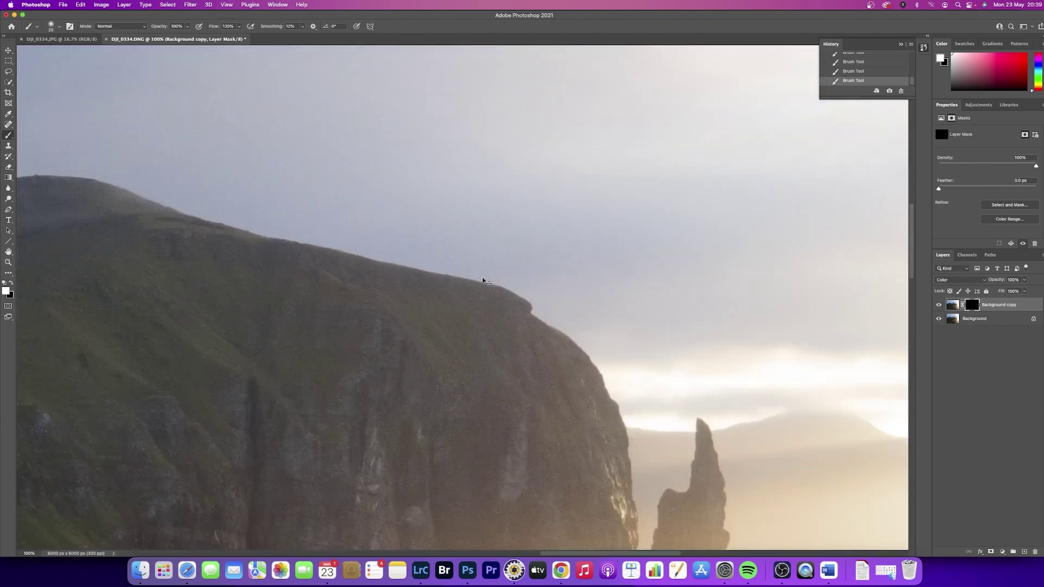
{"action": "key", "text": "super+minus"}
{"action": "key", "text": "super+minus"}
{"action": "key", "text": "super+minus"}
{"action": "key", "text": "super+minus"}
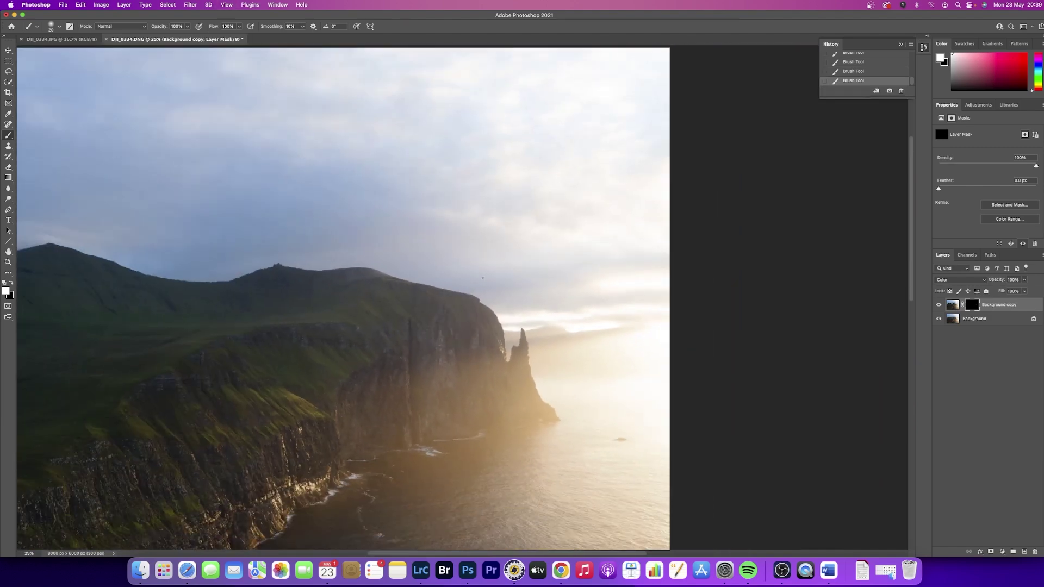
{"action": "key", "text": "super+minus"}
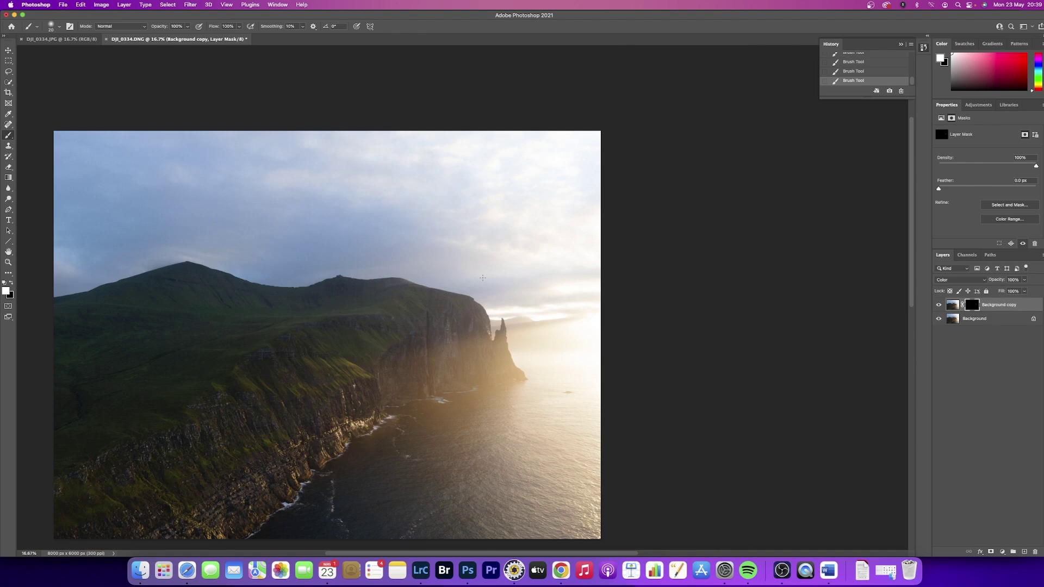
{"action": "key", "text": "super+plus"}
{"action": "key", "text": "super+plus"}
{"action": "key", "text": "super+plus"}
{"action": "key", "text": "super+plus"}
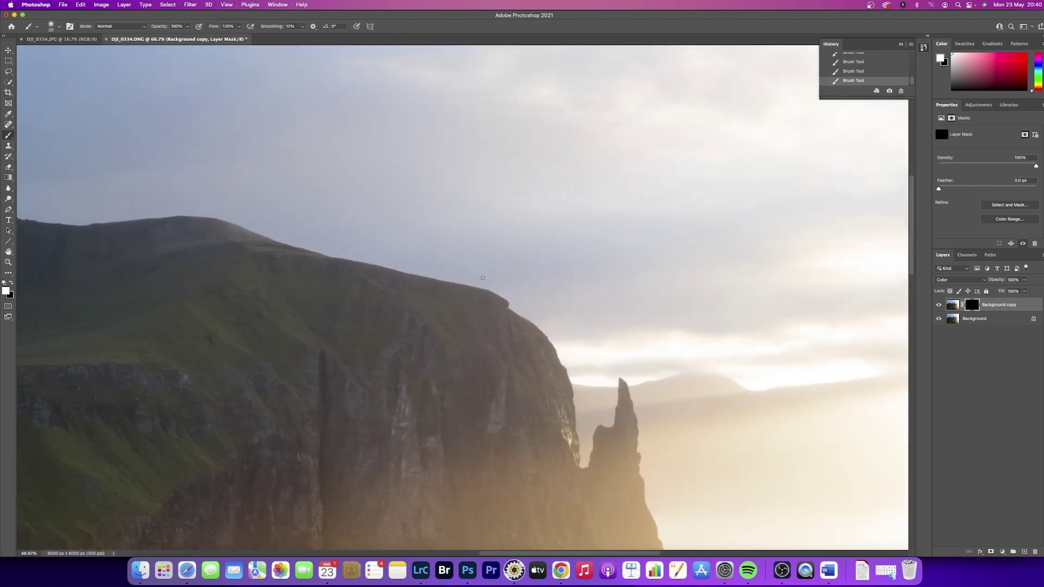
{"action": "key", "text": "super+plus"}
{"action": "key", "text": "super+plus"}
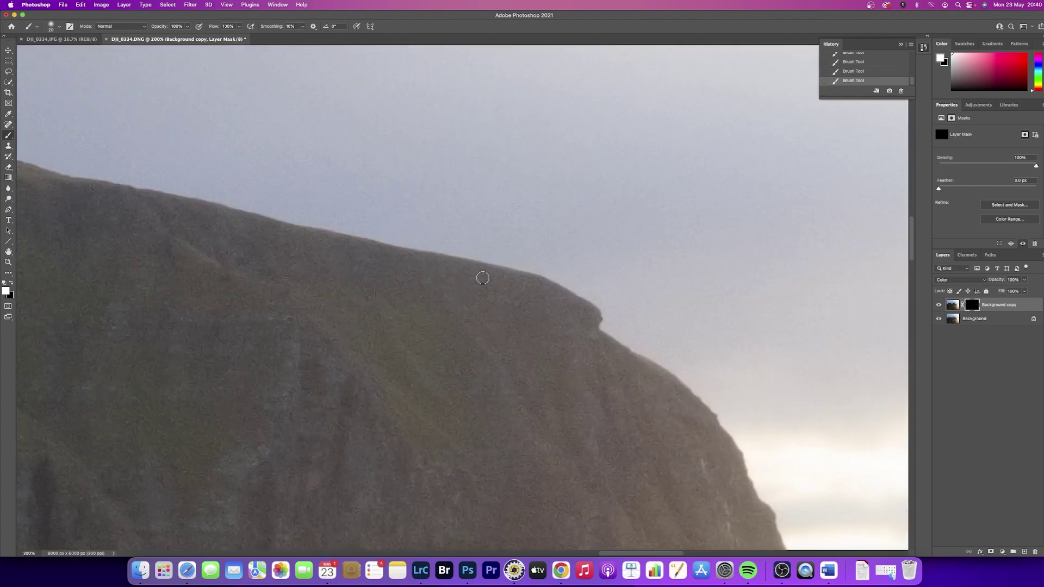
Merge all visible layers into a single Background layer
{"action": "key", "text": "shift+super+e"}
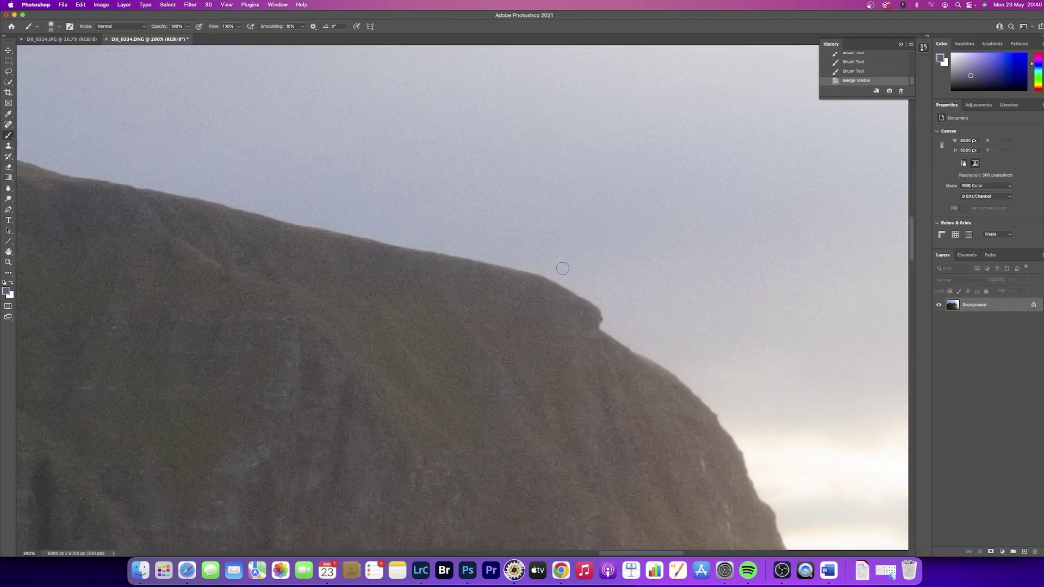
{"action": "scroll", "coordinate": [560, 269], "scroll_direction": "down", "scroll_amount": 10}
{"action": "scroll", "coordinate": [541, 268], "scroll_direction": "up", "scroll_amount": 10}
{"action": "scroll", "coordinate": [541, 268], "scroll_direction": "left", "scroll_amount": 5}
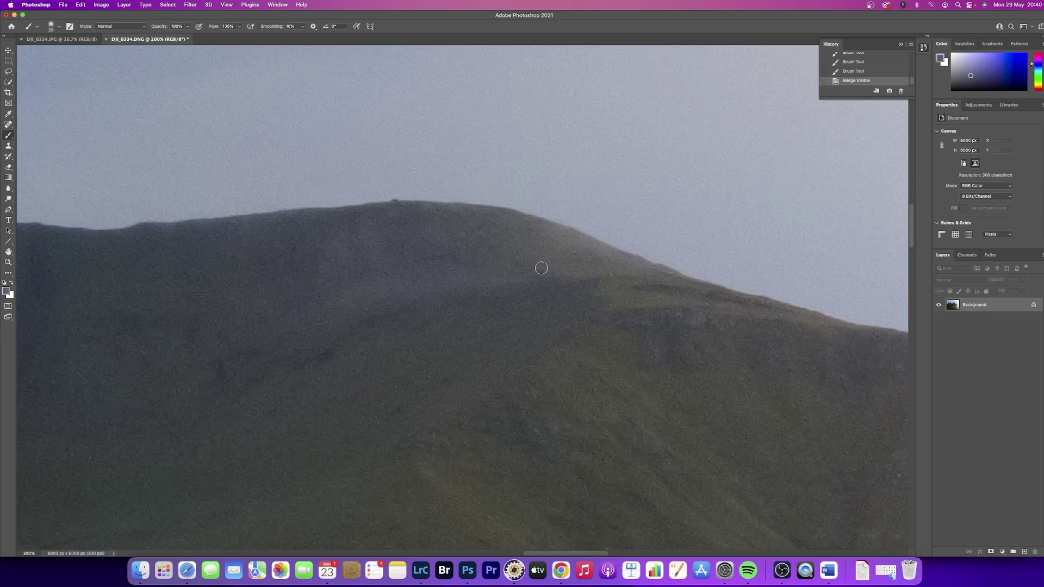
{"action": "scroll", "coordinate": [541, 268], "scroll_direction": "left", "scroll_amount": 10}
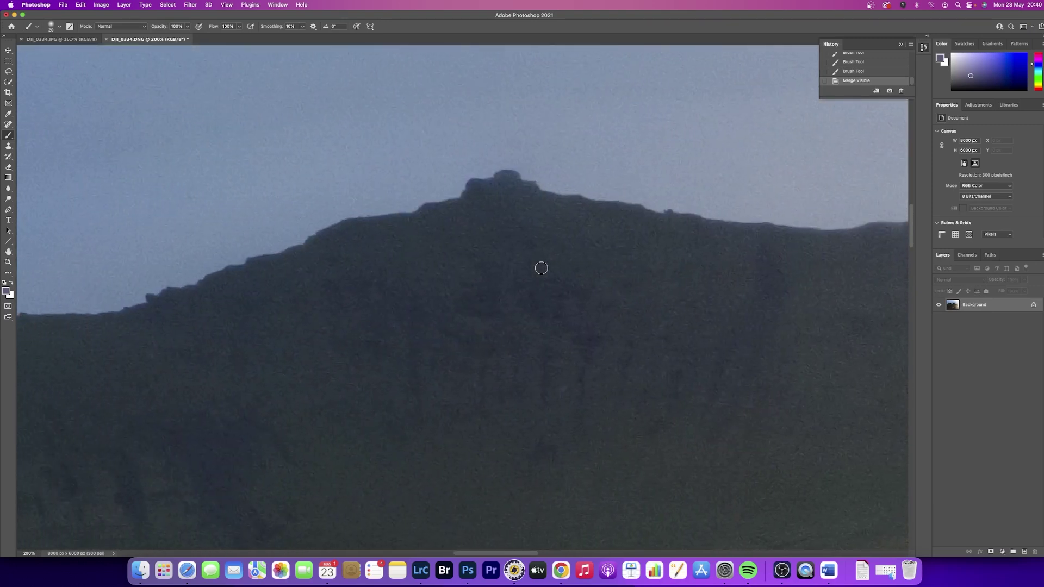
{"action": "scroll", "coordinate": [541, 268], "scroll_direction": "left", "scroll_amount": 10}
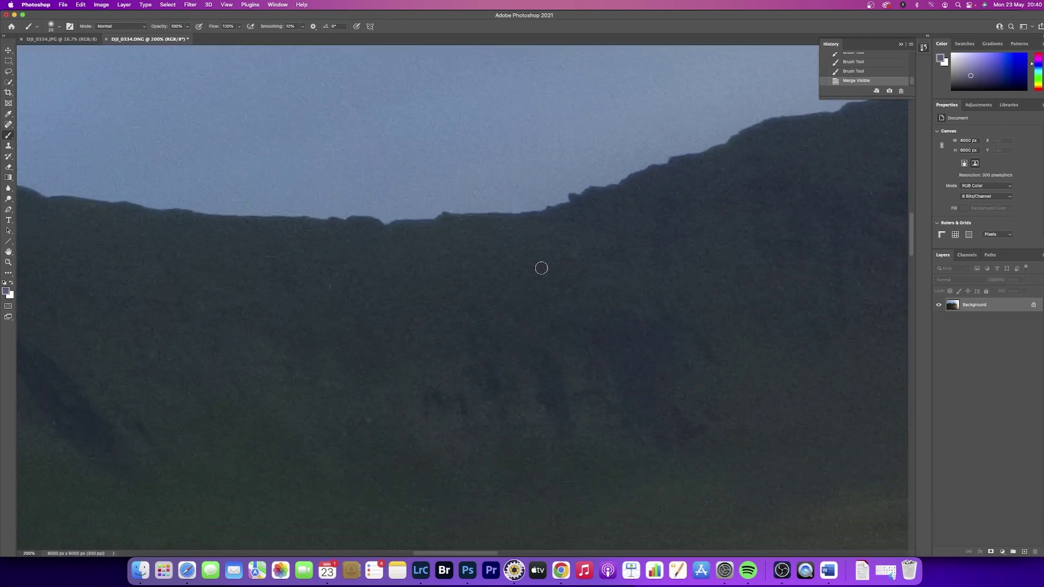
Open the merged photo in the Camera Raw Filter and set Shadows to +100 in the Basic adjustments
{"action": "left_click", "coordinate": [197, 5]}
{"action": "left_click", "coordinate": [227, 68]}
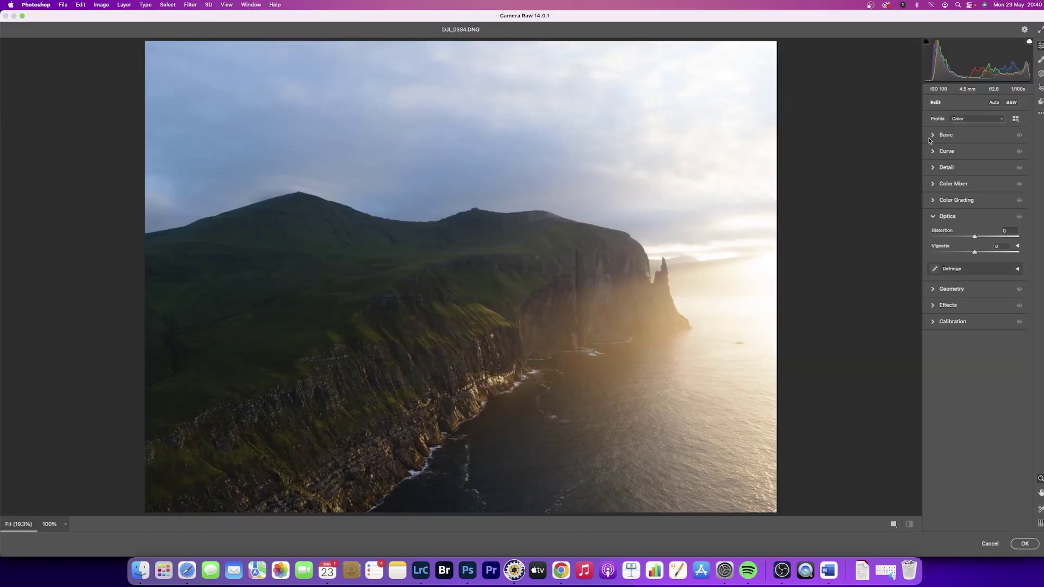
{"action": "left_click", "coordinate": [933, 136]}
{"action": "left_click_drag", "start_coordinate": [975, 238], "coordinate": [1040, 255]}
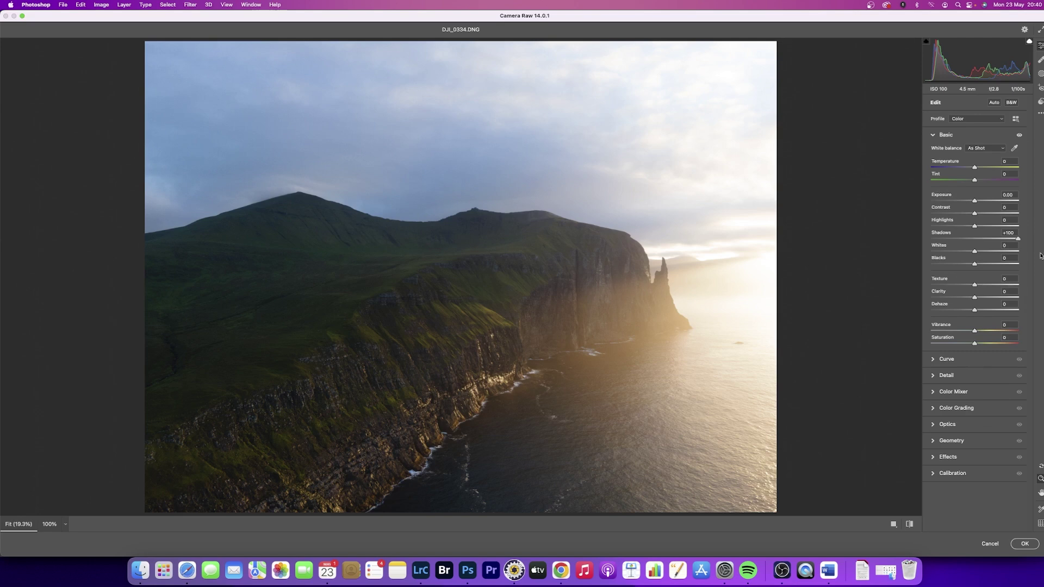
Set Highlights to -100 in the Basic adjustments and apply the Camera Raw Filter
{"action": "left_click_drag", "start_coordinate": [975, 228], "coordinate": [779, 234]}
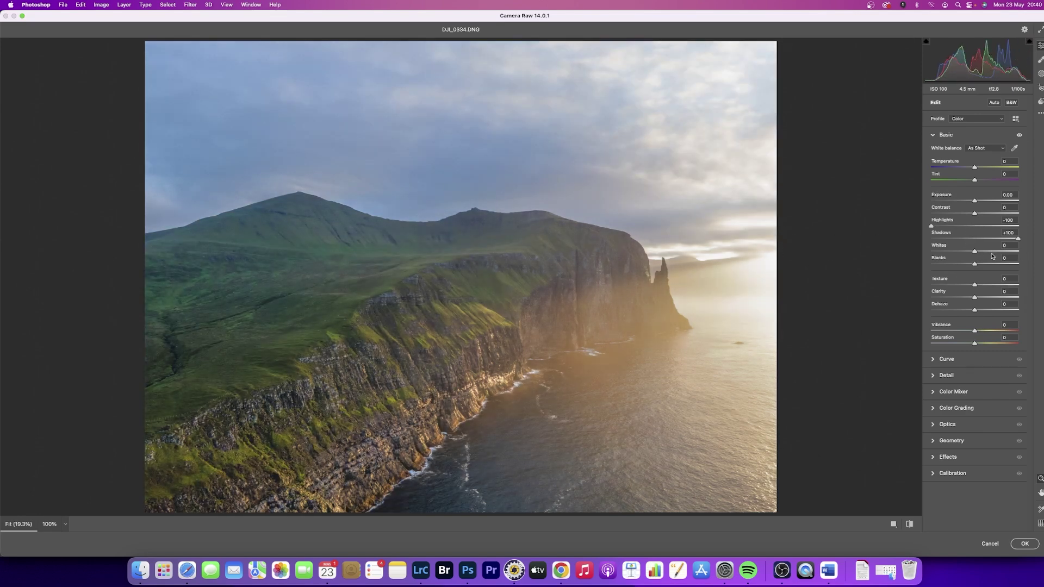
{"action": "left_click", "coordinate": [1025, 544]}
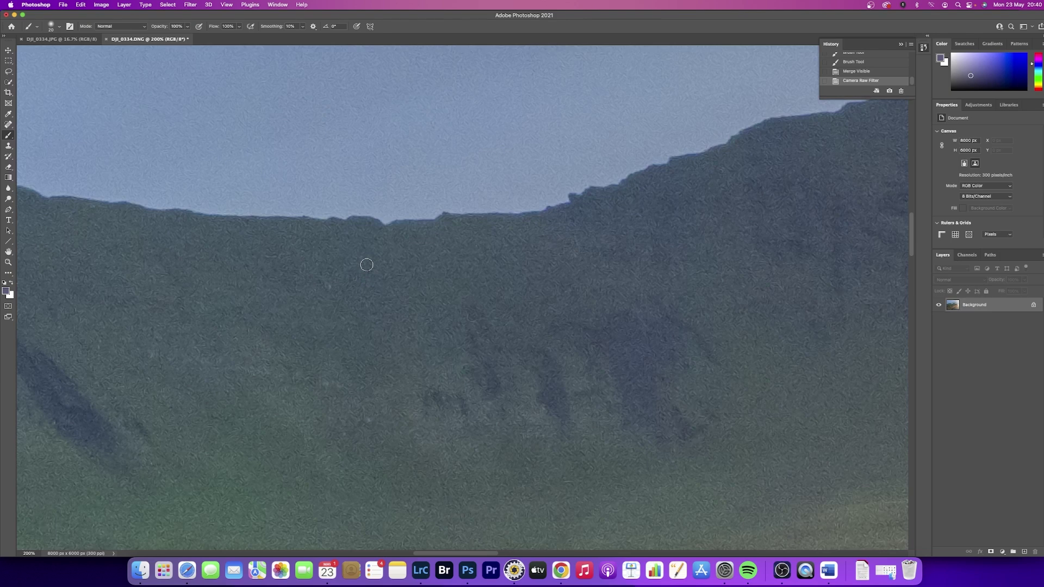
Examine the mountain ridge's edge against the sky close up, comparing the history states before and after the Camera Raw Filter
{"action": "scroll", "coordinate": [368, 266], "scroll_direction": "left", "scroll_amount": 10}
{"action": "scroll", "coordinate": [368, 266], "scroll_direction": "up", "scroll_amount": 5}
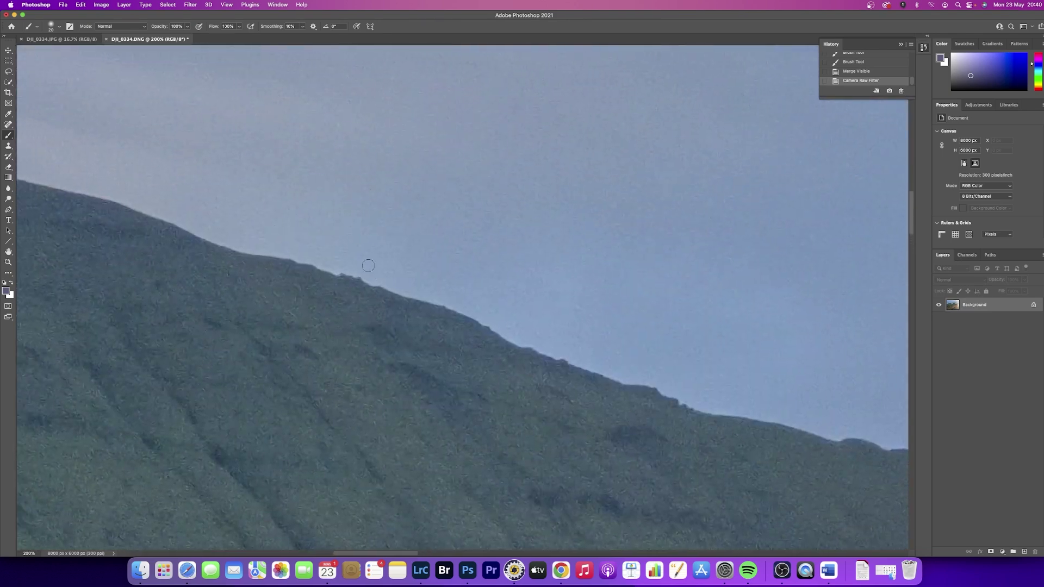
{"action": "scroll", "coordinate": [367, 265], "scroll_direction": "left", "scroll_amount": 4}
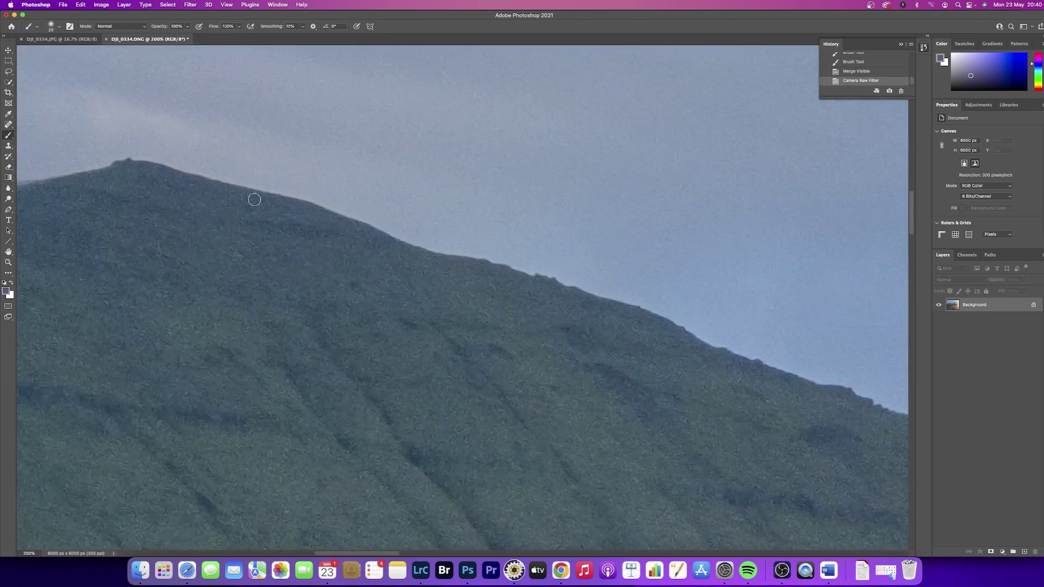
{"action": "left_click", "coordinate": [852, 74]}
{"action": "left_click", "coordinate": [852, 80]}
{"action": "scroll", "coordinate": [409, 189], "scroll_direction": "left", "scroll_amount": 10}
{"action": "scroll", "coordinate": [410, 188], "scroll_direction": "left", "scroll_amount": 10}
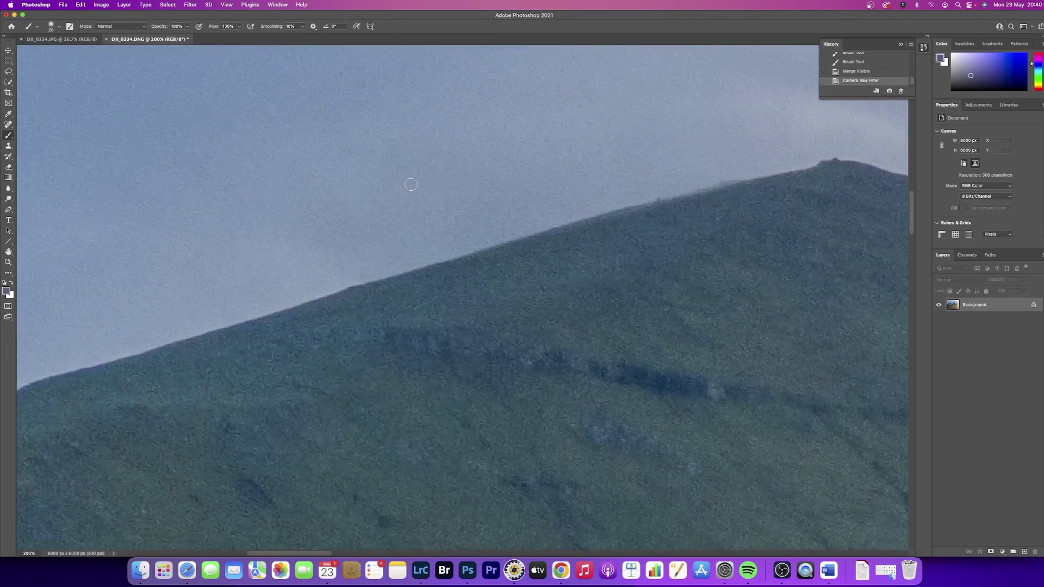
{"action": "scroll", "coordinate": [402, 211], "scroll_direction": "down", "scroll_amount": 2}
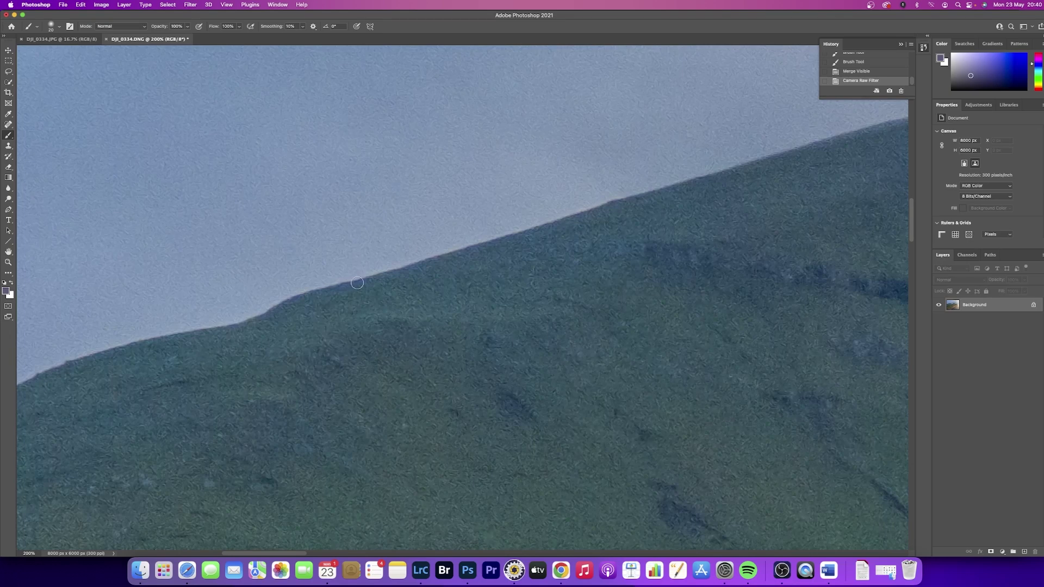
{"action": "left_click", "coordinate": [874, 73]}
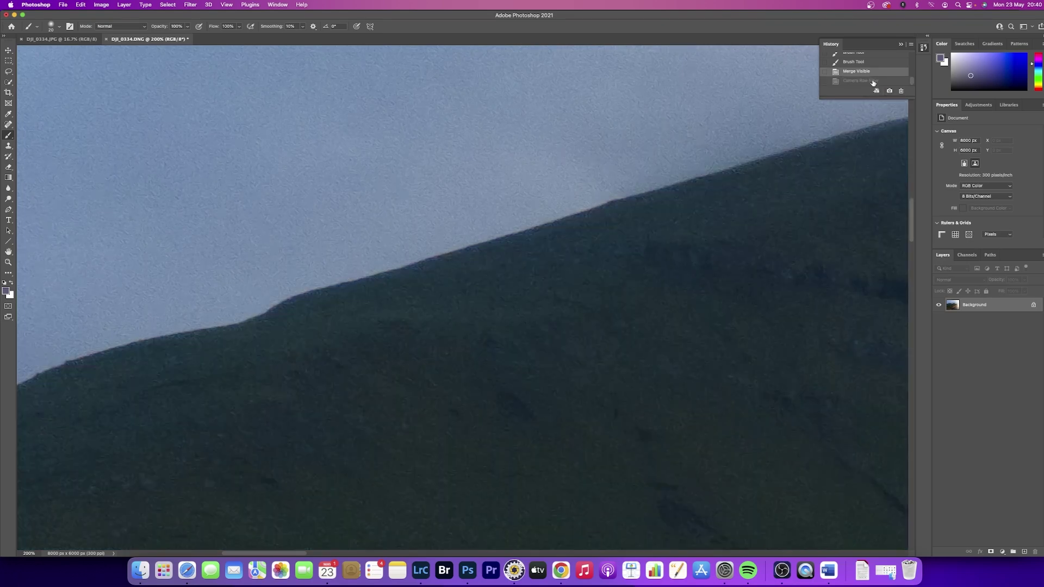
{"action": "left_click", "coordinate": [872, 82]}
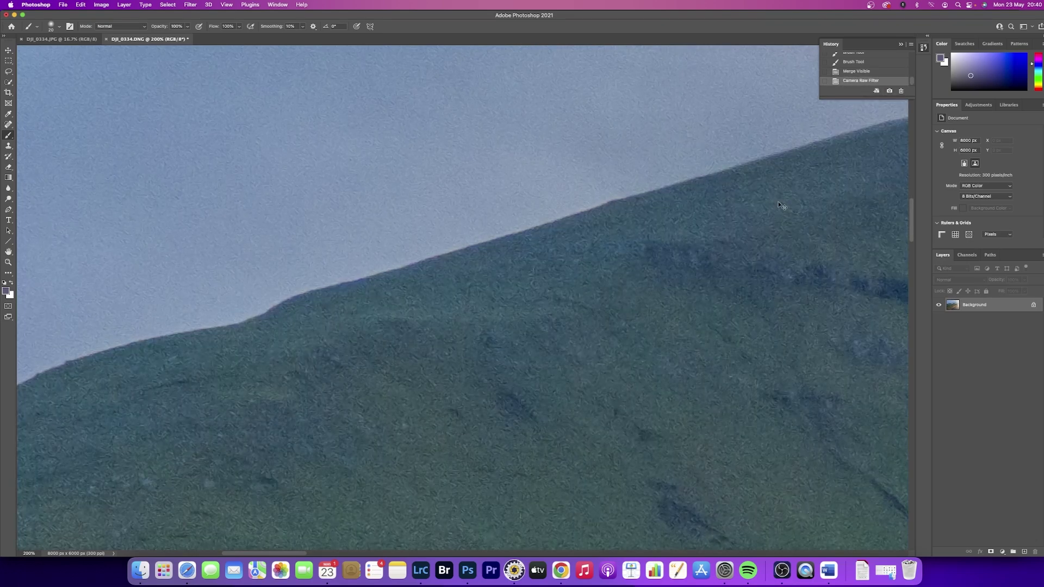
Examine the tonal adjustment across the full photo and again close up on the ridge's edge at 200%
{"action": "key", "text": "super+minus"}
{"action": "key", "text": "super+minus"}
{"action": "key", "text": "super+minus"}
{"action": "key", "text": "super+minus"}
{"action": "key", "text": "super+minus"}
{"action": "key", "text": "super+minus"}
{"action": "key", "text": "super+minus"}
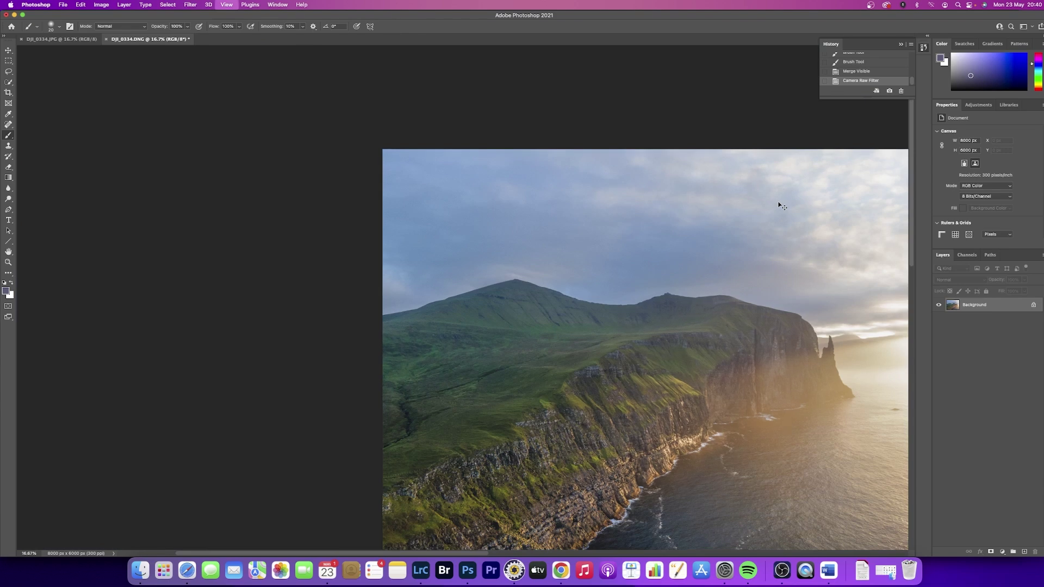
{"action": "key", "text": "super+plus"}
{"action": "key", "text": "super+plus"}
{"action": "key", "text": "super+plus"}
{"action": "key", "text": "super+plus"}
{"action": "key", "text": "super+plus"}
{"action": "key", "text": "super+plus"}
{"action": "key", "text": "super+plus"}
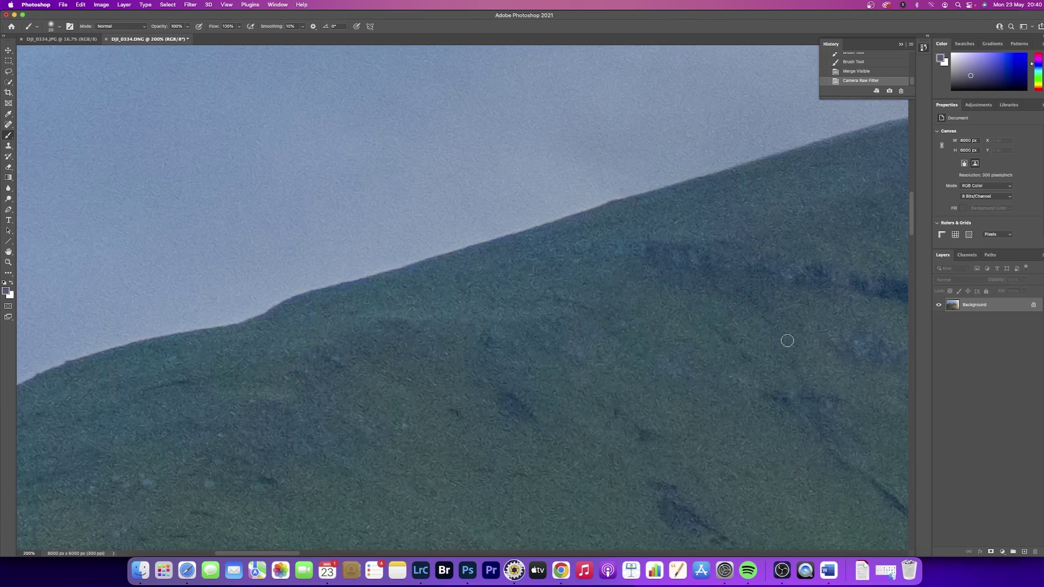
Duplicate the Background layer and set the Clone Stamp tool to Darken mode with default foreground and background colours
{"action": "left_click_drag", "start_coordinate": [970, 305], "coordinate": [1024, 552]}
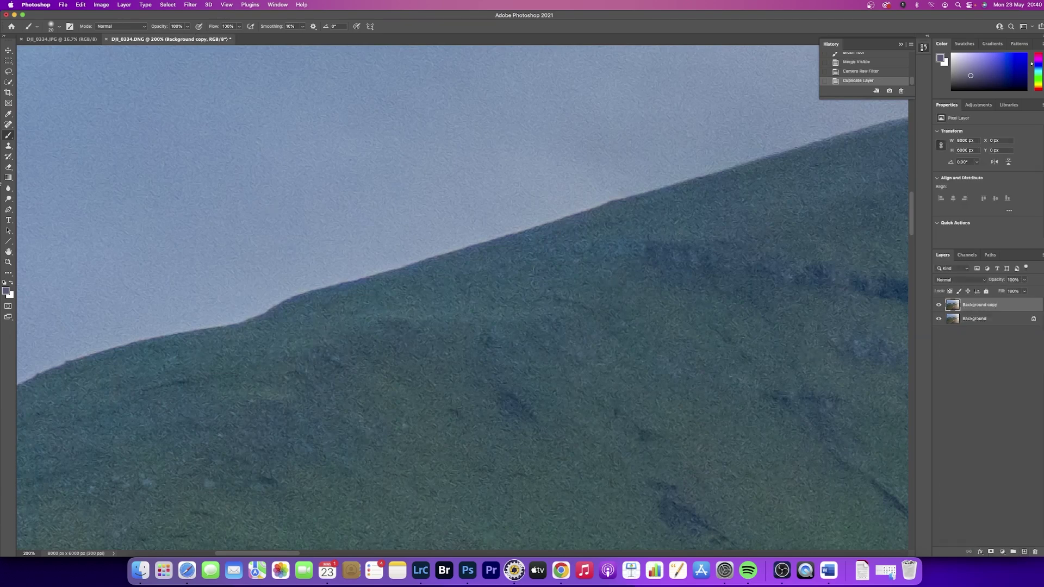
{"action": "left_click", "coordinate": [9, 146]}
{"action": "left_click", "coordinate": [5, 283]}
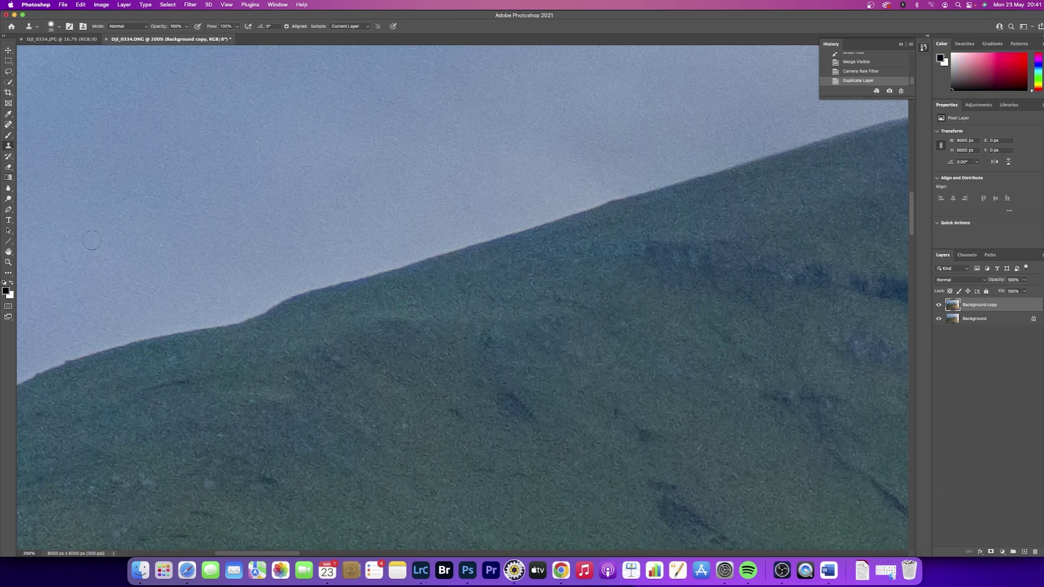
{"action": "left_click", "coordinate": [132, 27]}
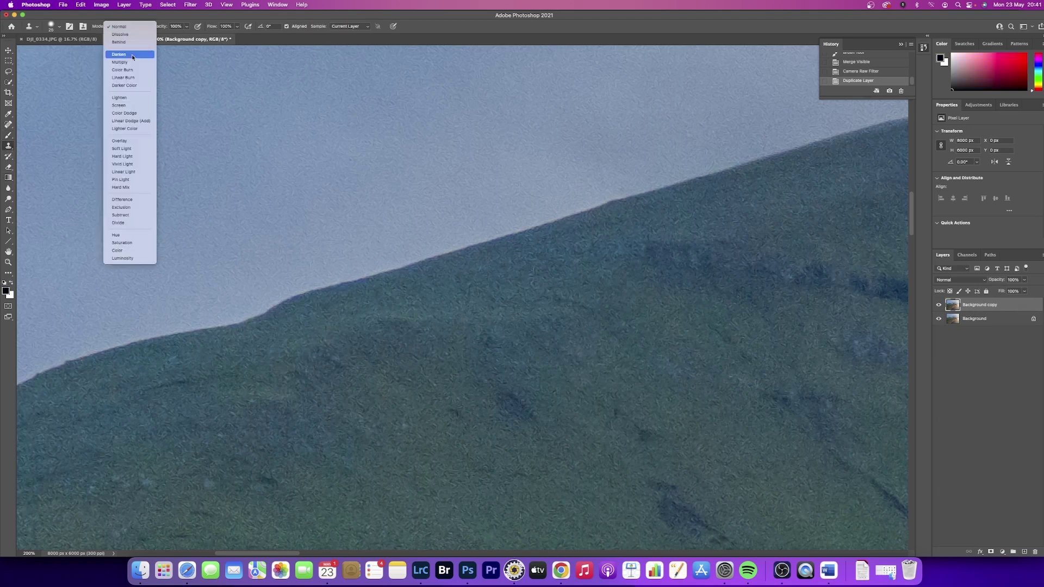
{"action": "left_click", "coordinate": [133, 57]}
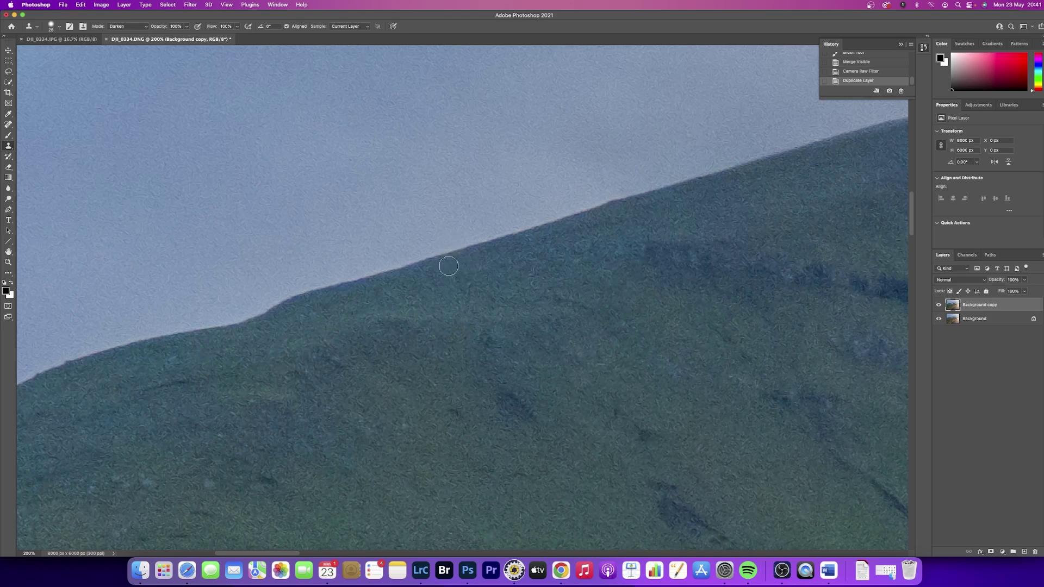
Clone sky sampled just above the ridge over the bright fringe along the upper part of the slope
{"action": "left_click", "coordinate": [409, 246], "text": "alt"}
{"action": "left_click_drag", "start_coordinate": [407, 260], "coordinate": [620, 193]}
{"action": "left_click", "coordinate": [573, 201], "text": "alt"}
{"action": "left_click_drag", "start_coordinate": [684, 171], "coordinate": [724, 168]}
Resample the adjacent sky and clone it over the bright fringe down the ridge's lower slope towards the photo's left side
{"action": "left_click", "coordinate": [316, 280], "text": "alt"}
{"action": "left_click_drag", "start_coordinate": [332, 280], "coordinate": [326, 282]}
{"action": "mouse_move", "coordinate": [267, 301]}
{"action": "left_mouse_down"}
{"action": "mouse_move", "coordinate": [244, 314]}
{"action": "mouse_move", "coordinate": [26, 352]}
{"action": "left_mouse_up"}
{"action": "left_click_drag", "start_coordinate": [134, 328], "coordinate": [218, 283]}
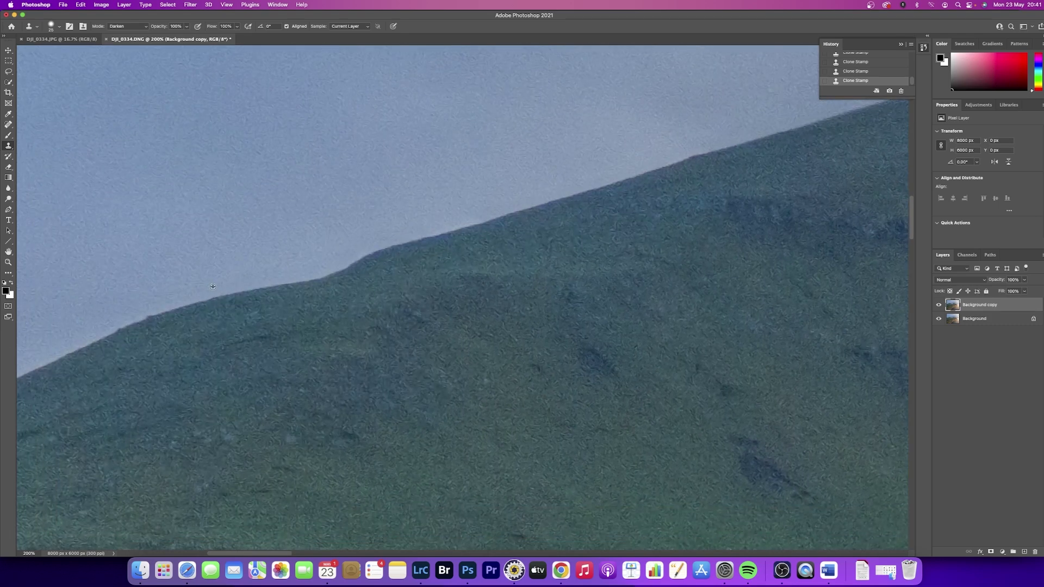
{"action": "left_click_drag", "start_coordinate": [162, 307], "coordinate": [81, 339]}
{"action": "left_click_drag", "start_coordinate": [41, 310], "coordinate": [155, 296]}
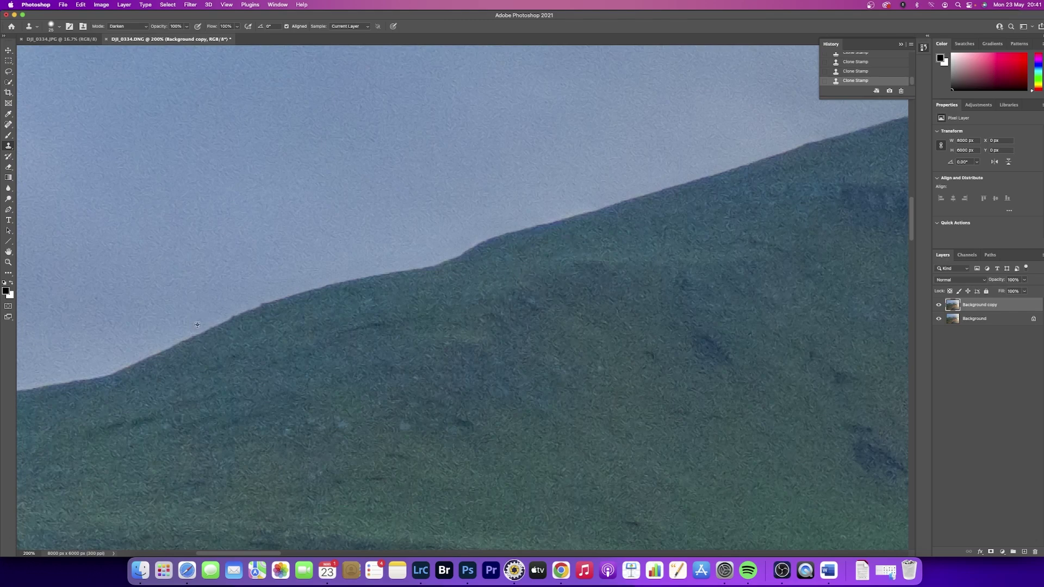
{"action": "mouse_move", "coordinate": [169, 336]}
{"action": "left_mouse_down"}
{"action": "mouse_move", "coordinate": [117, 357]}
{"action": "mouse_move", "coordinate": [123, 363]}
{"action": "left_mouse_up"}
{"action": "left_click_drag", "start_coordinate": [174, 341], "coordinate": [237, 309]}
Compare the ridge's edge with and without the cloned corrections by toggling the duplicate layer's visibility at 200%
{"action": "scroll", "coordinate": [144, 343], "scroll_direction": "up", "scroll_amount": 15}
{"action": "scroll", "coordinate": [250, 341], "scroll_direction": "down", "scroll_amount": 3}
{"action": "key", "text": "super+minus"}
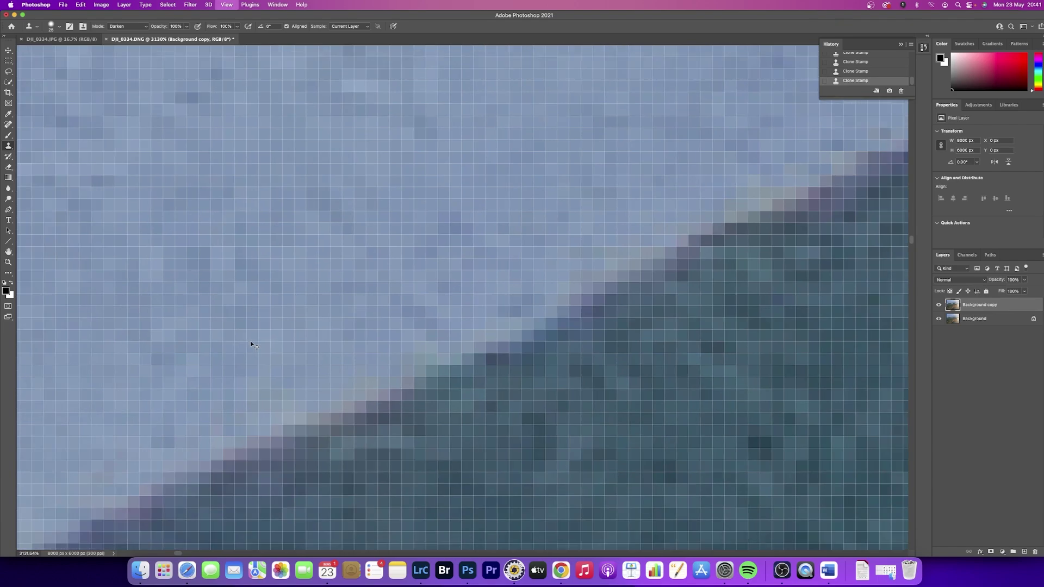
{"action": "key", "text": "super+minus"}
{"action": "key", "text": "super+minus"}
{"action": "key", "text": "super+minus"}
{"action": "key", "text": "super+minus"}
{"action": "key", "text": "super+minus"}
{"action": "key", "text": "super+minus"}
{"action": "key", "text": "super+minus"}
{"action": "key", "text": "super+minus"}
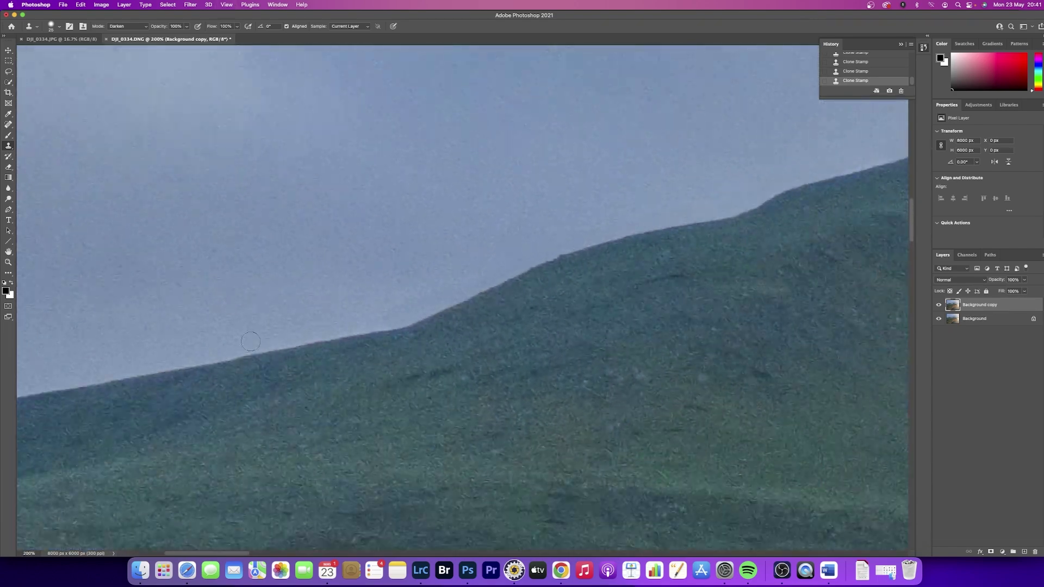
{"action": "left_click", "coordinate": [938, 306]}
{"action": "left_click", "coordinate": [937, 306]}
{"action": "left_click", "coordinate": [938, 305]}
{"action": "left_click", "coordinate": [938, 306]}
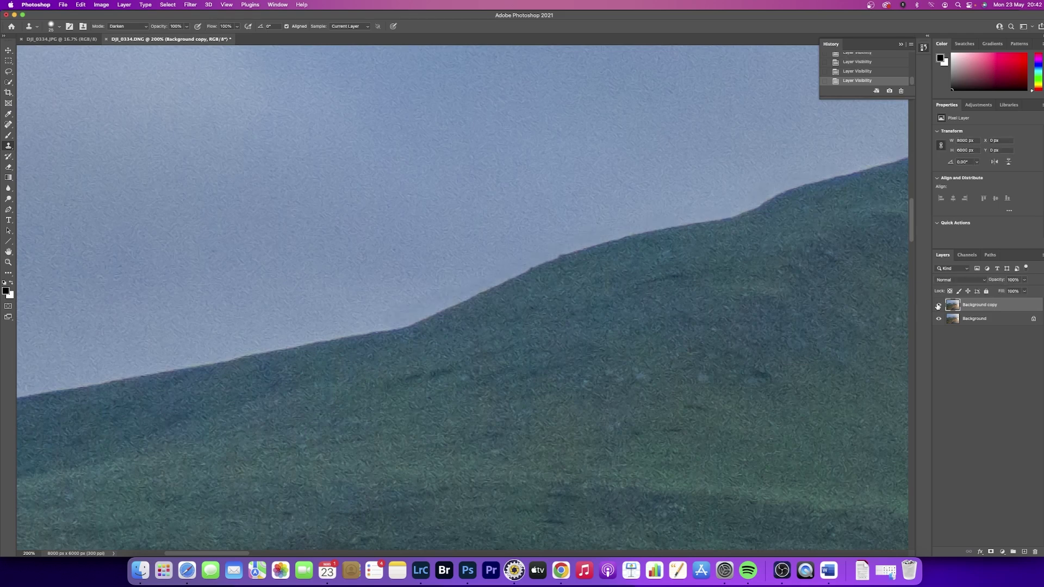